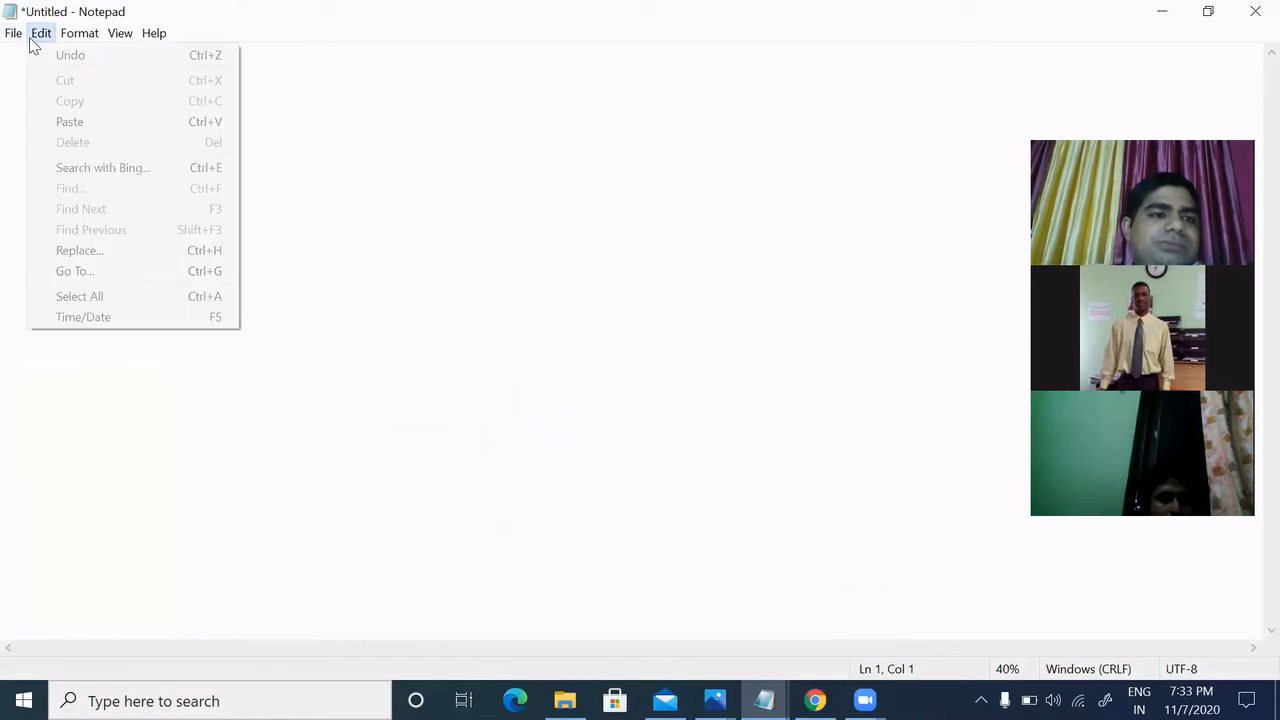
Set the Notepad text font size to 48, keeping the Consolas Regular font.
{"action": "mouse_move", "coordinate": [91, 40]}
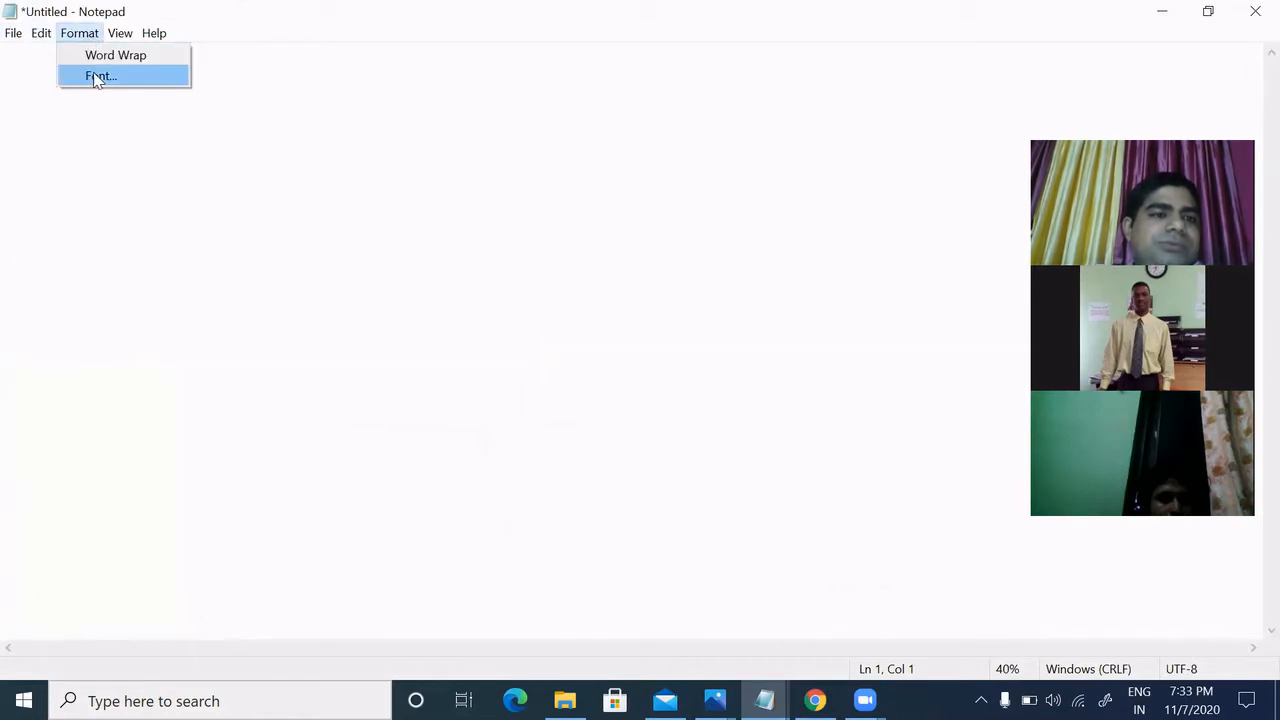
{"action": "left_click", "coordinate": [95, 76]}
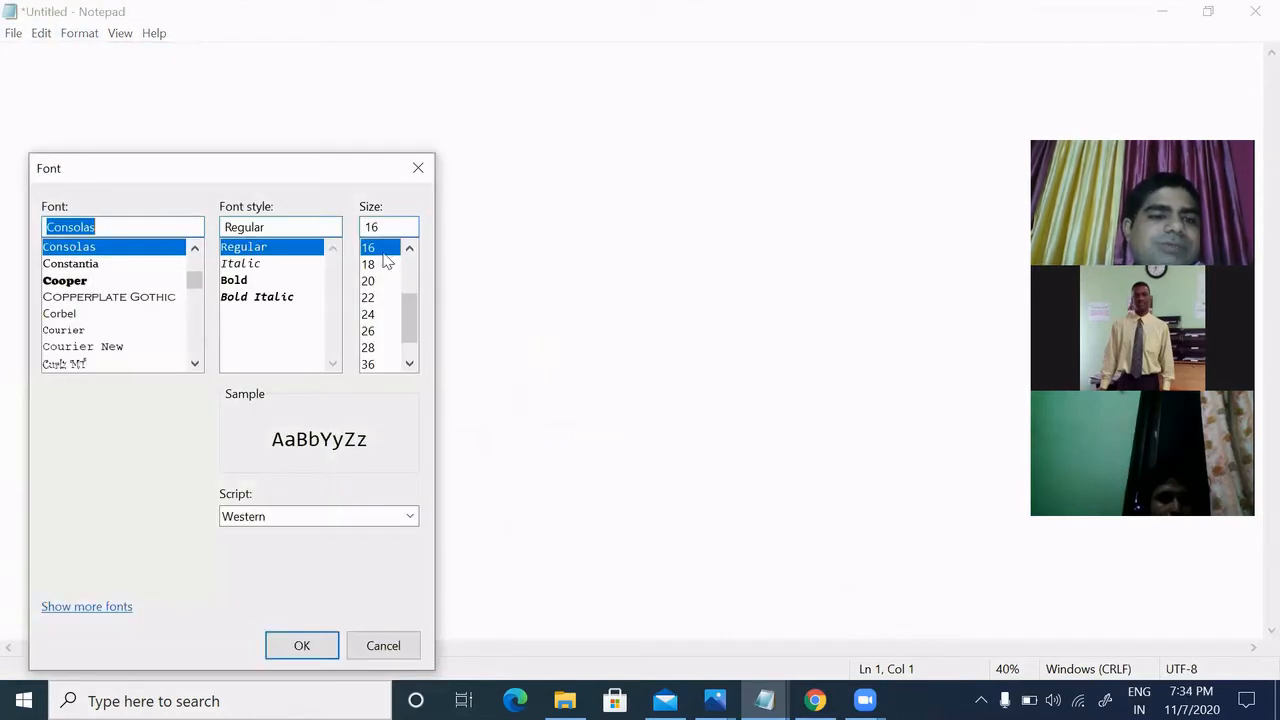
{"action": "scroll", "coordinate": [406, 325], "scroll_direction": "down", "scroll_amount": 1}
{"action": "left_click", "coordinate": [368, 348]}
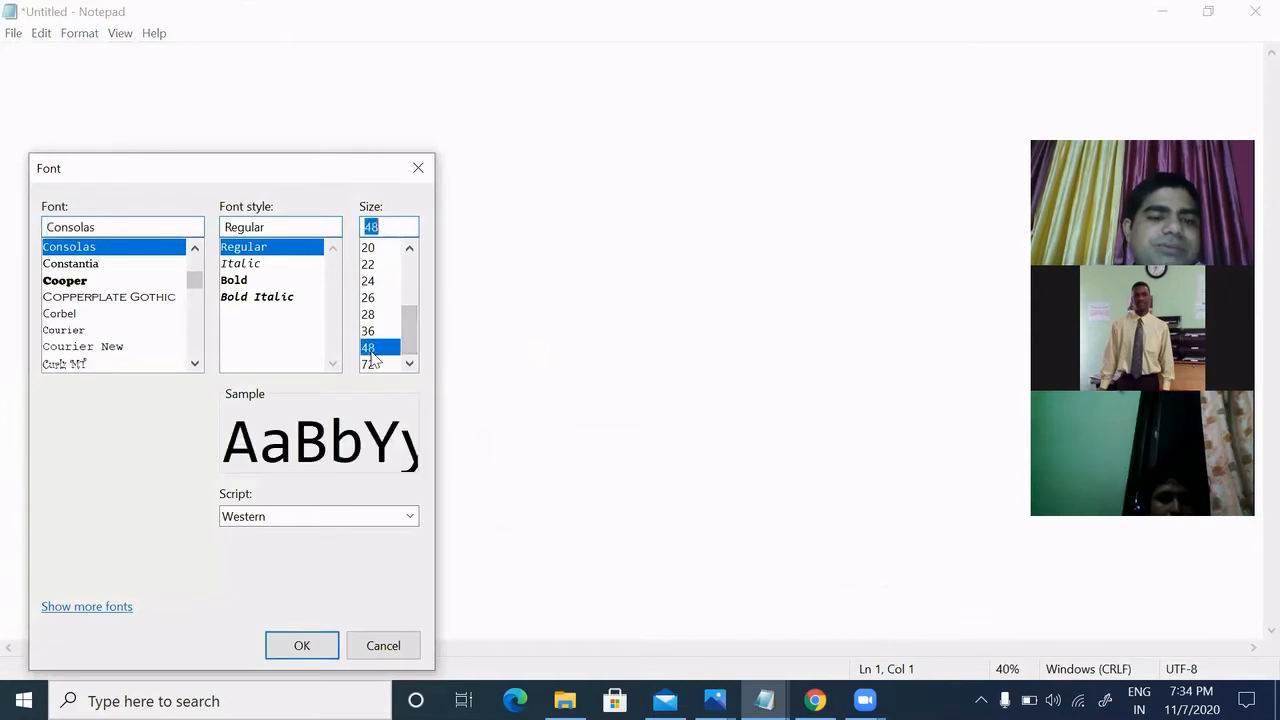
{"action": "left_click", "coordinate": [305, 647]}
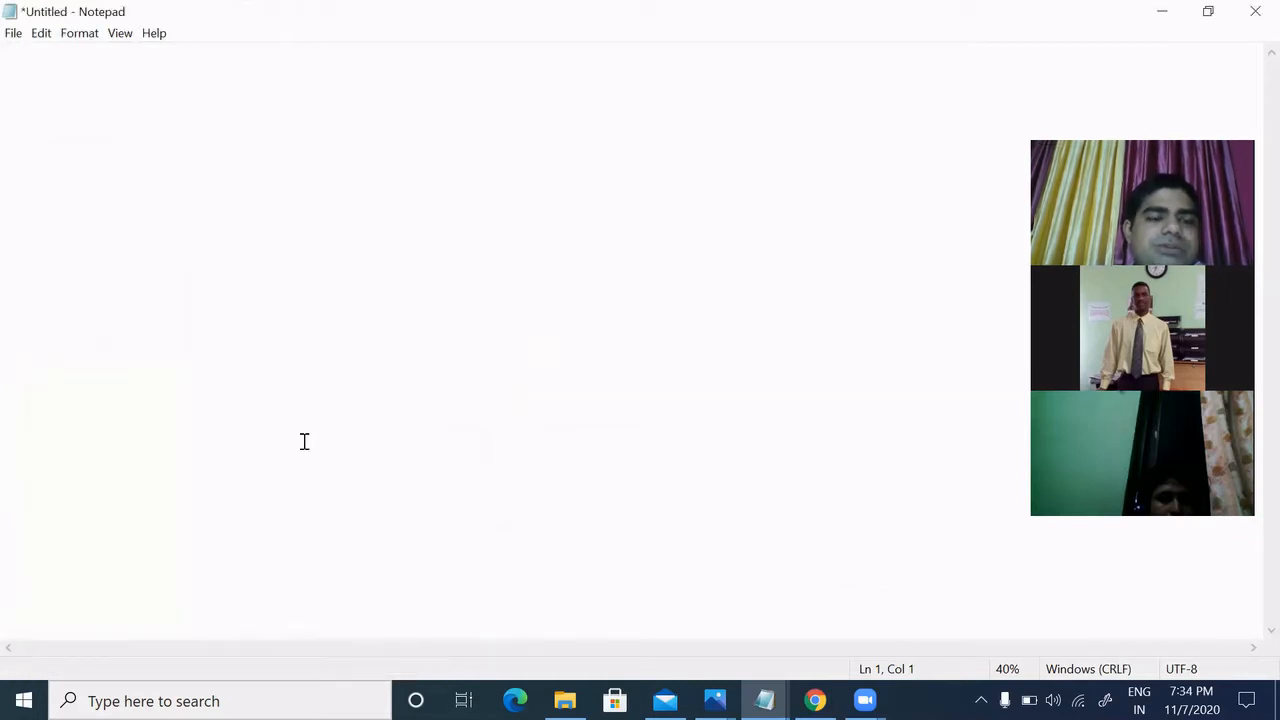
Write the address entry "PC---10.10.10.1" on the second line of the note.
{"action": "type", "text": "p"}
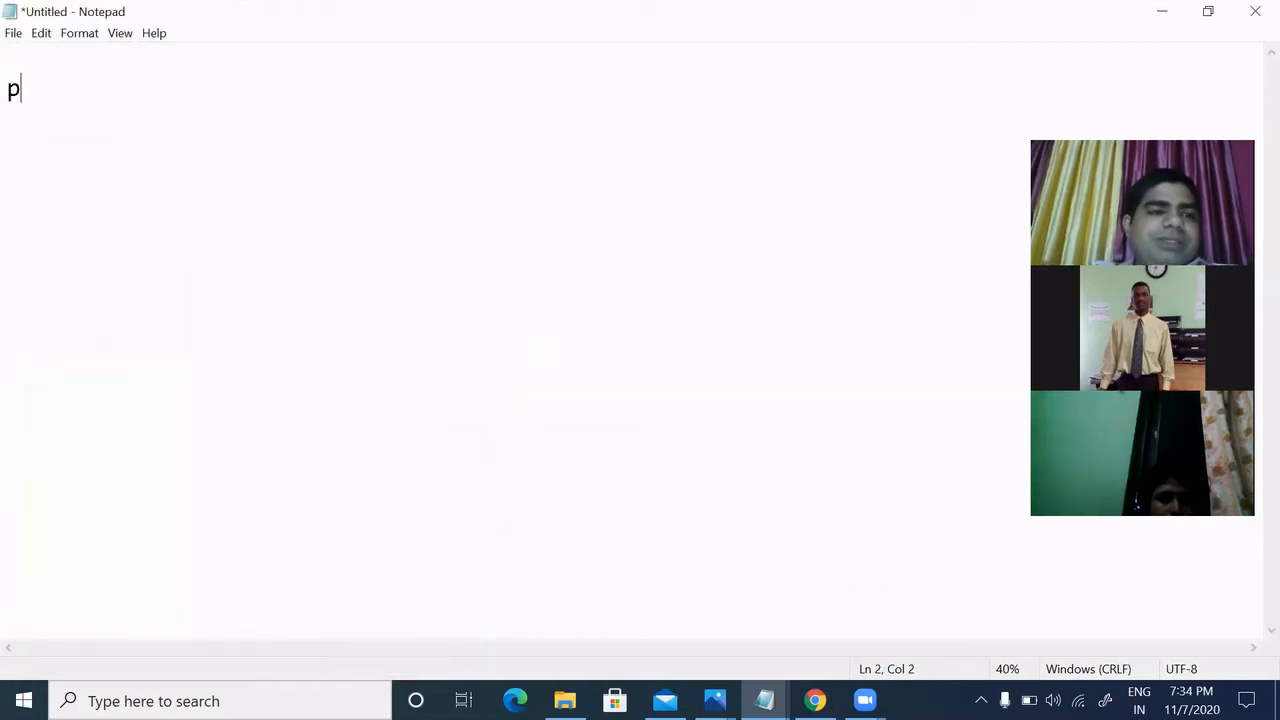
{"action": "key", "text": "BackSpace"}
{"action": "type", "text": "PC-"}
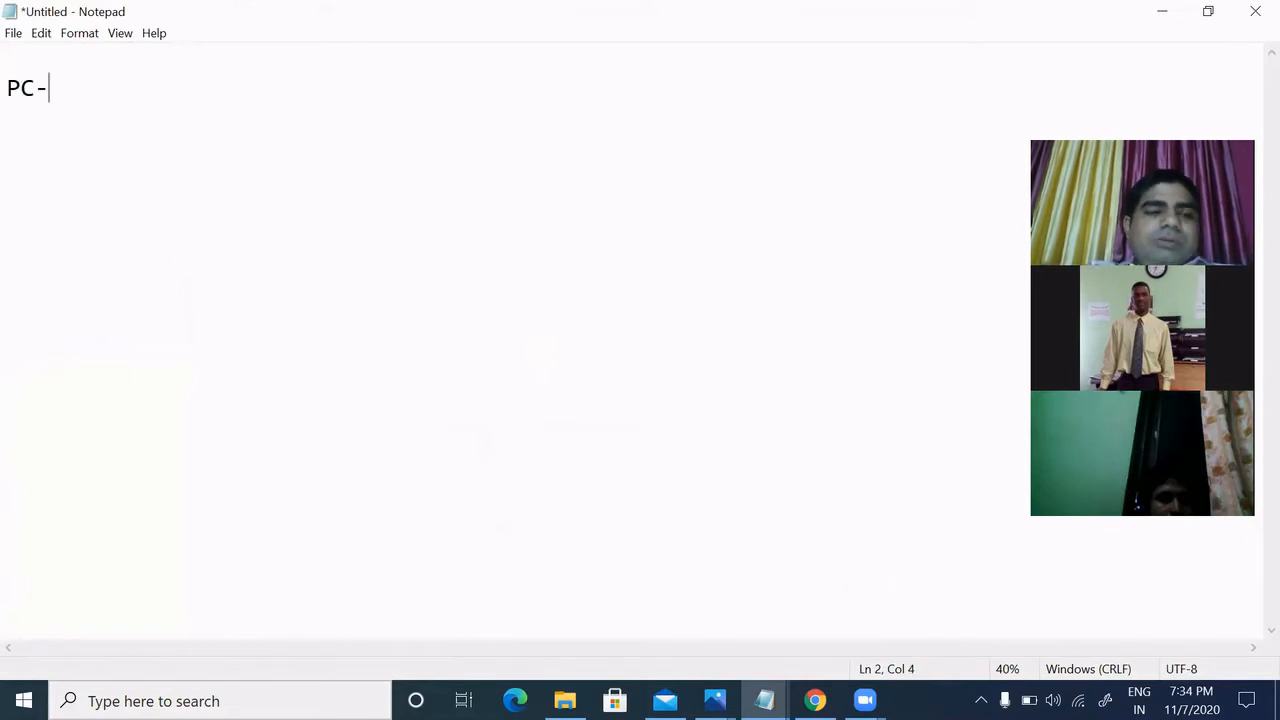
{"action": "type", "text": "--10.1"}
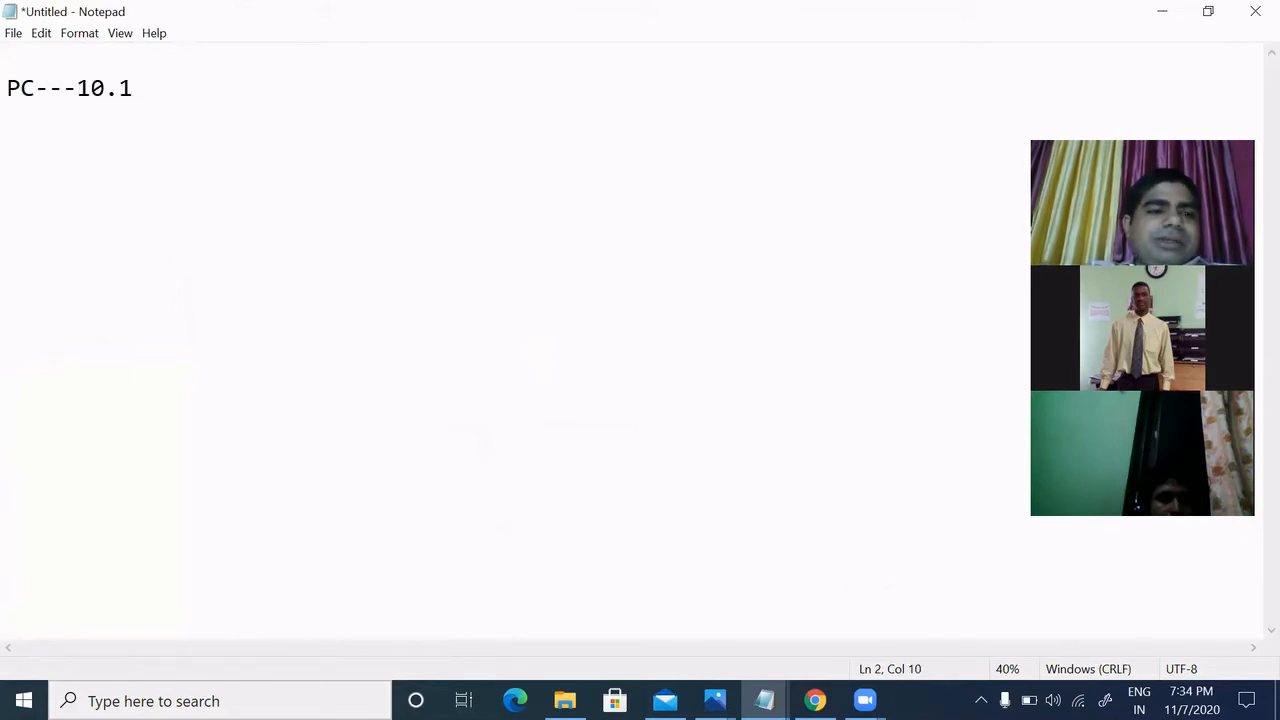
{"action": "type", "text": "0.1."}
{"action": "key", "text": "BackSpace"}
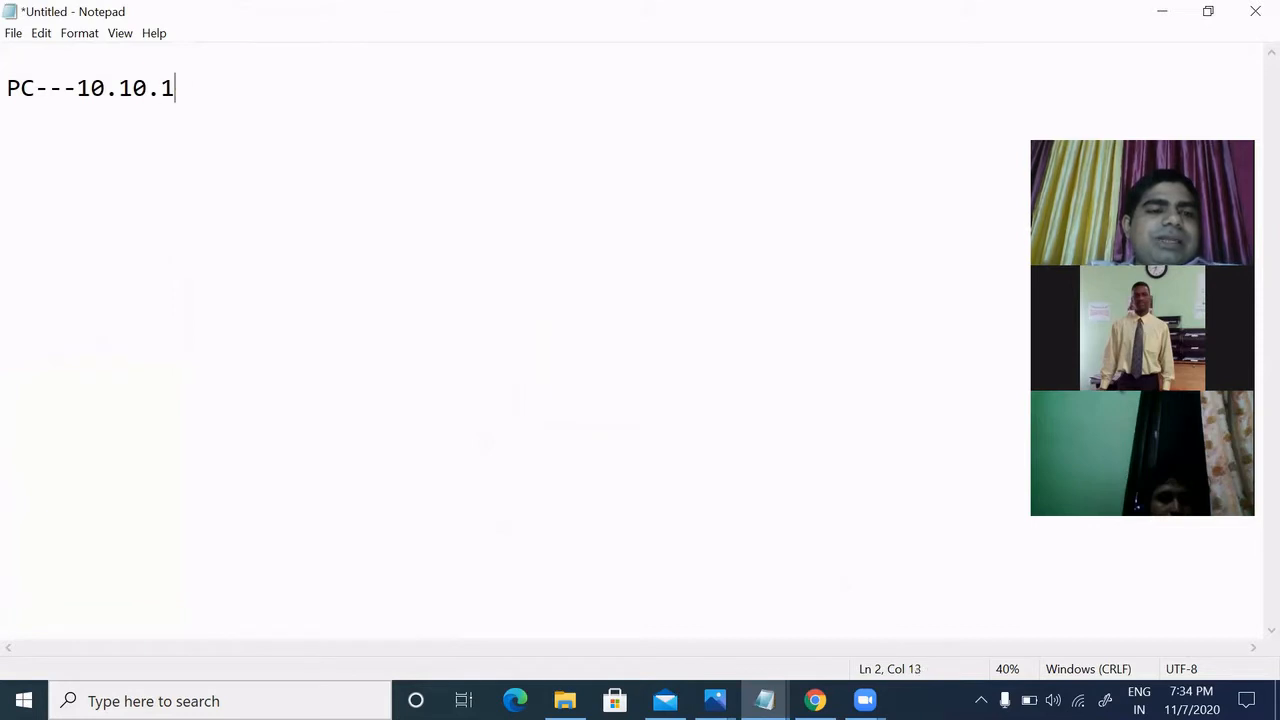
{"action": "type", "text": "0.1"}
{"action": "key", "text": "Return"}
{"action": "key", "text": "Return"}
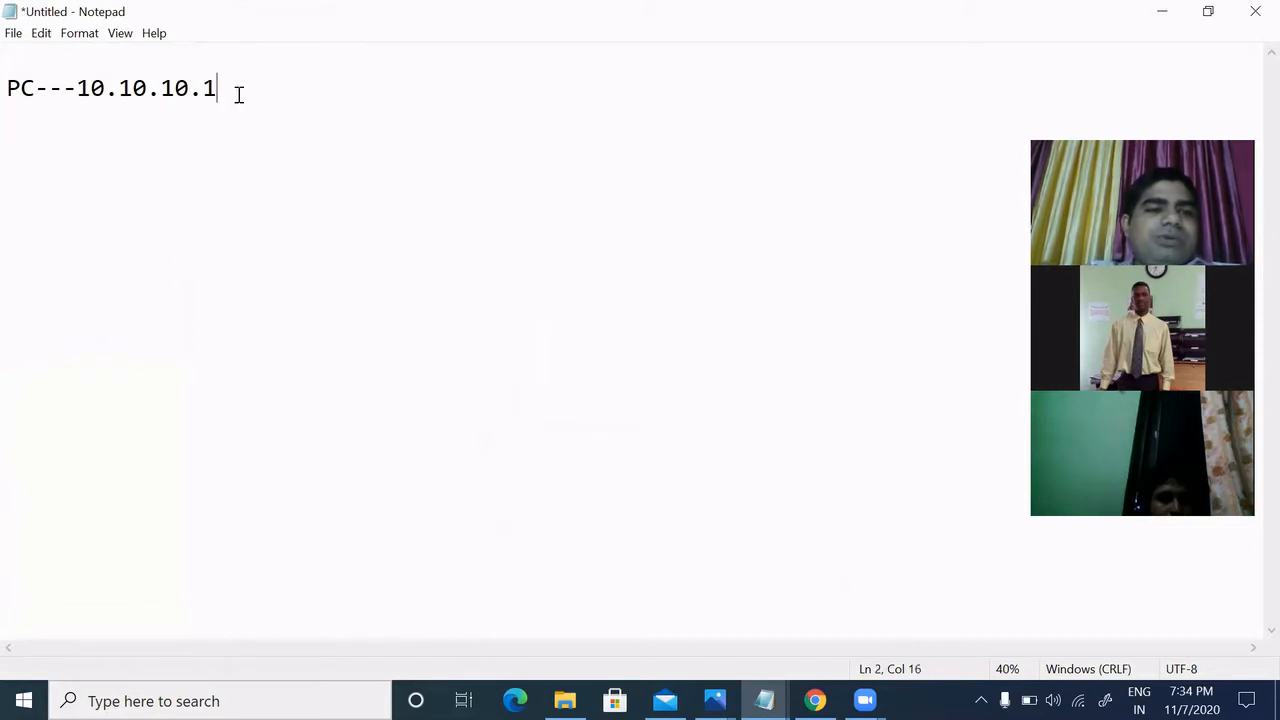
Change the last octet of the PC's address to 2 and number the label as PC1.
{"action": "key", "text": "BackSpace"}
{"action": "type", "text": "2"}
{"action": "key", "text": "Return"}
{"action": "key", "text": "Return"}
{"action": "key", "text": "Return"}
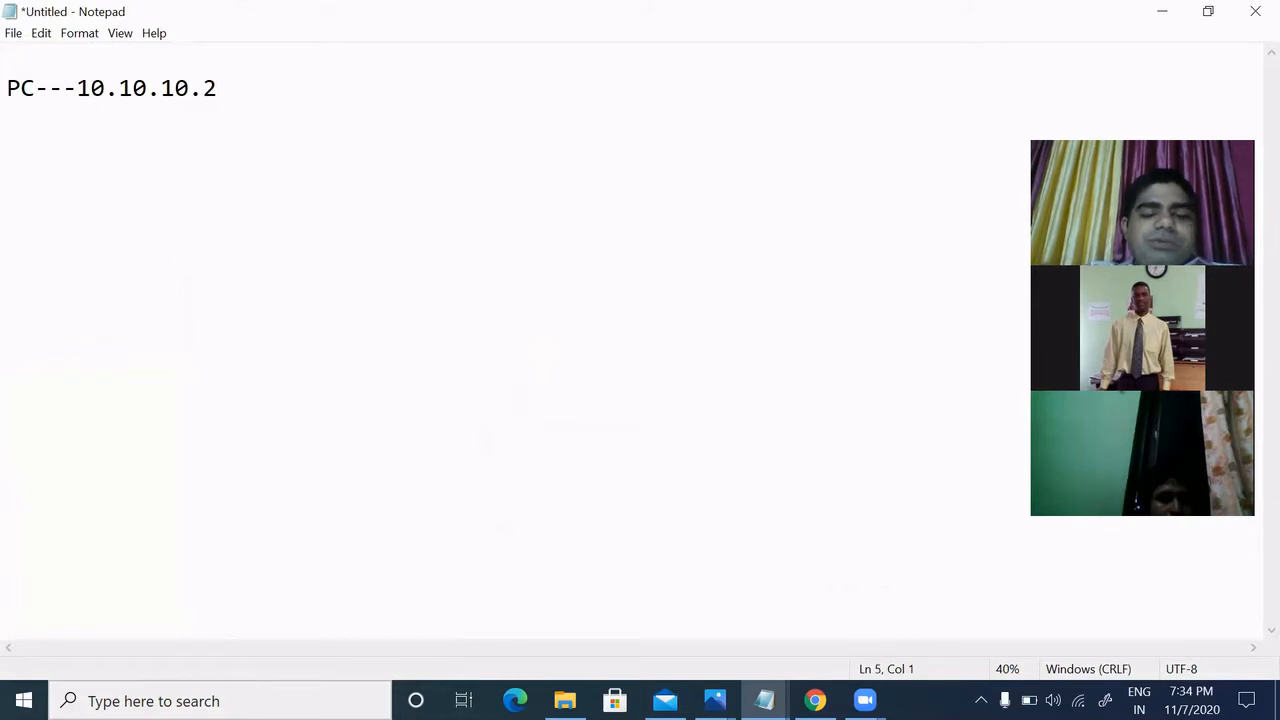
{"action": "key", "text": "Up"}
{"action": "key", "text": "Up"}
{"action": "key", "text": "Up"}
{"action": "key", "text": "Right"}
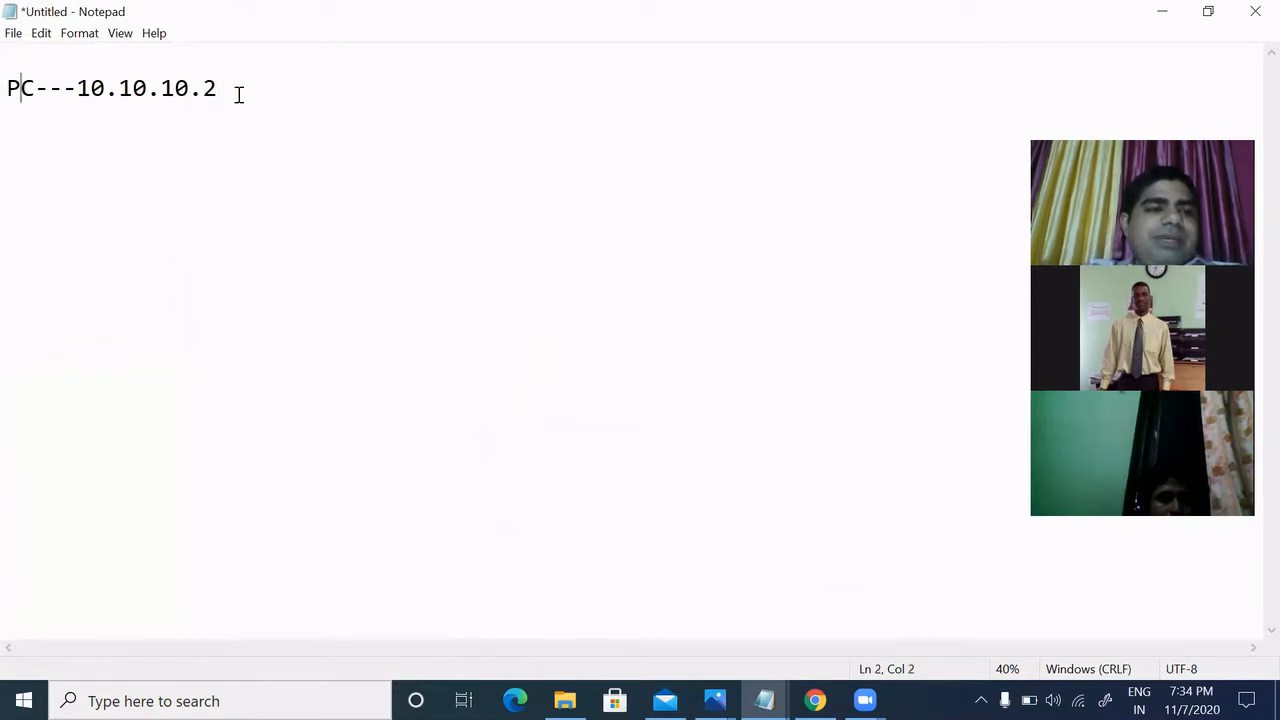
{"action": "type", "text": "1"}
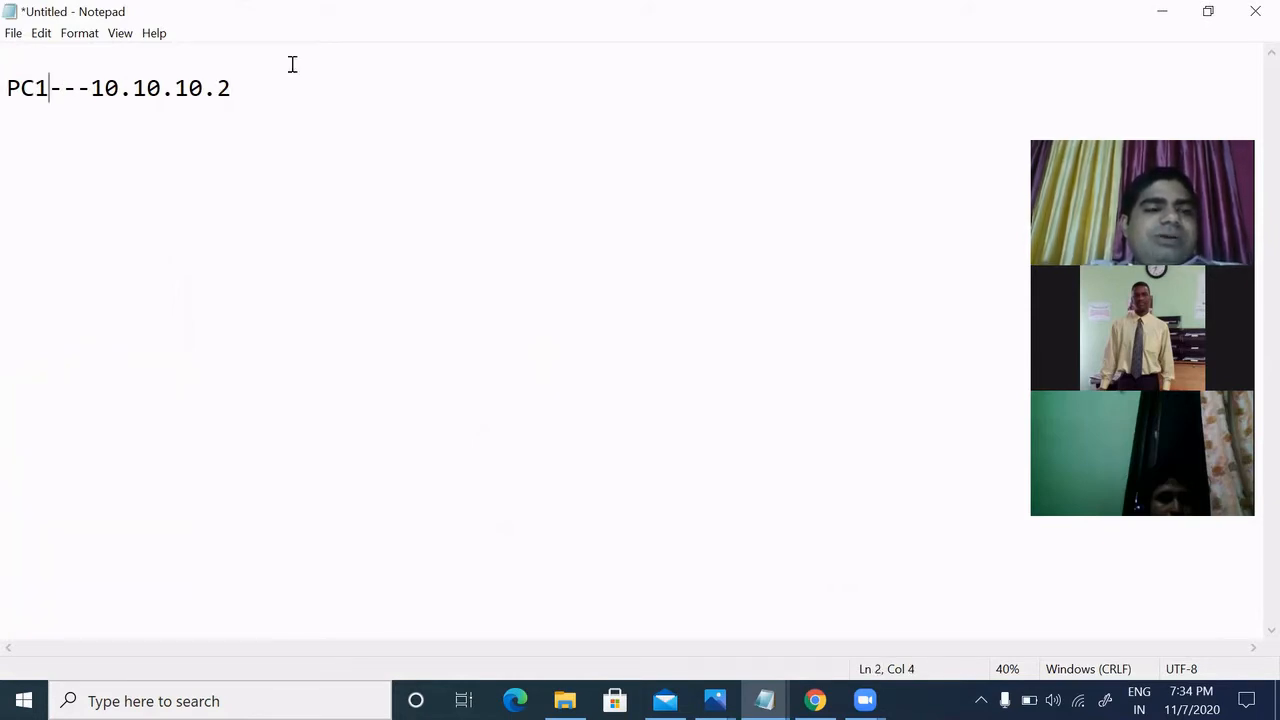
Add the entry "PC2--20.20.20.2" below the PC1 line, leaving one blank line between them.
{"action": "key", "text": "Return"}
{"action": "key", "text": "Return"}
{"action": "type", "text": "P"}
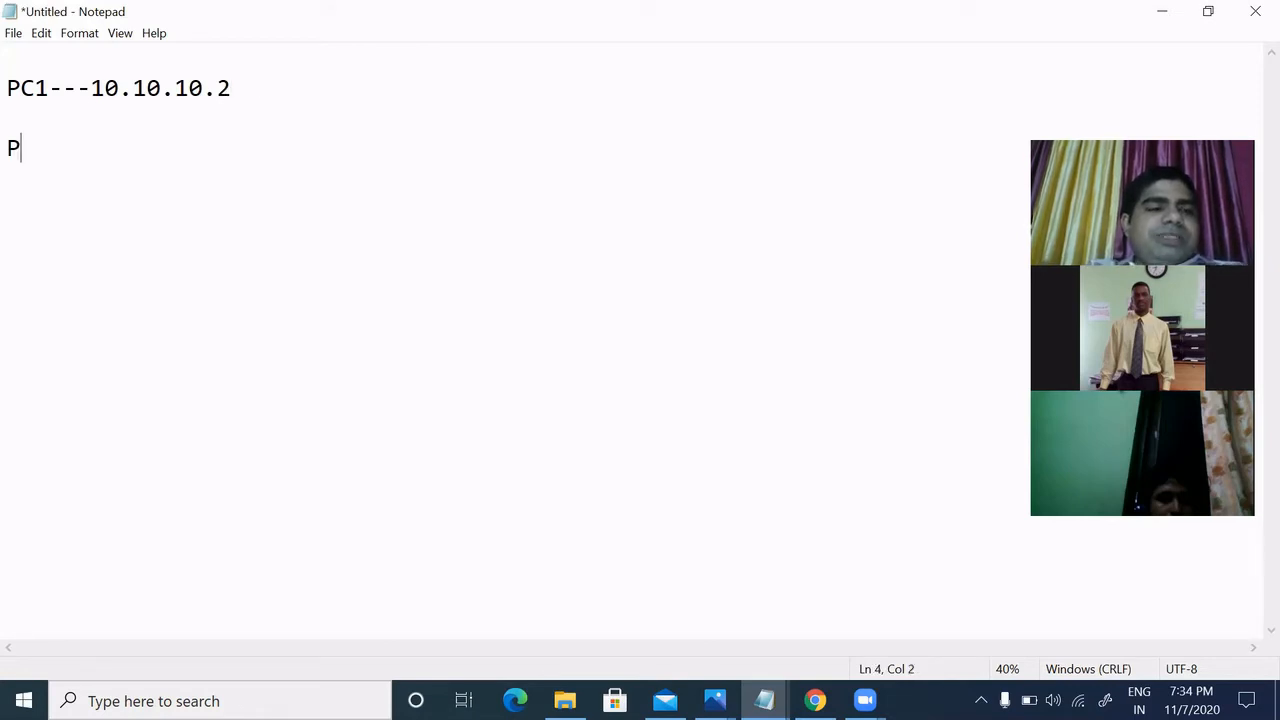
{"action": "type", "text": "C2--"}
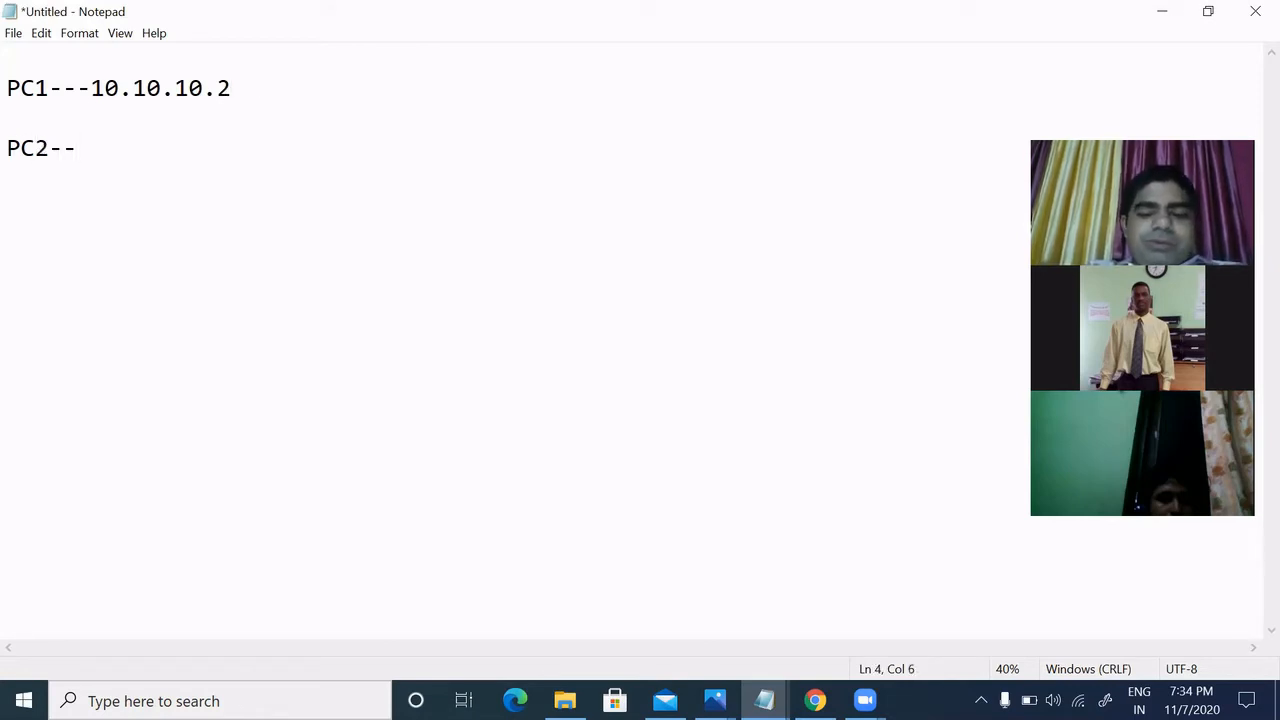
{"action": "type", "text": "20.20.20."}
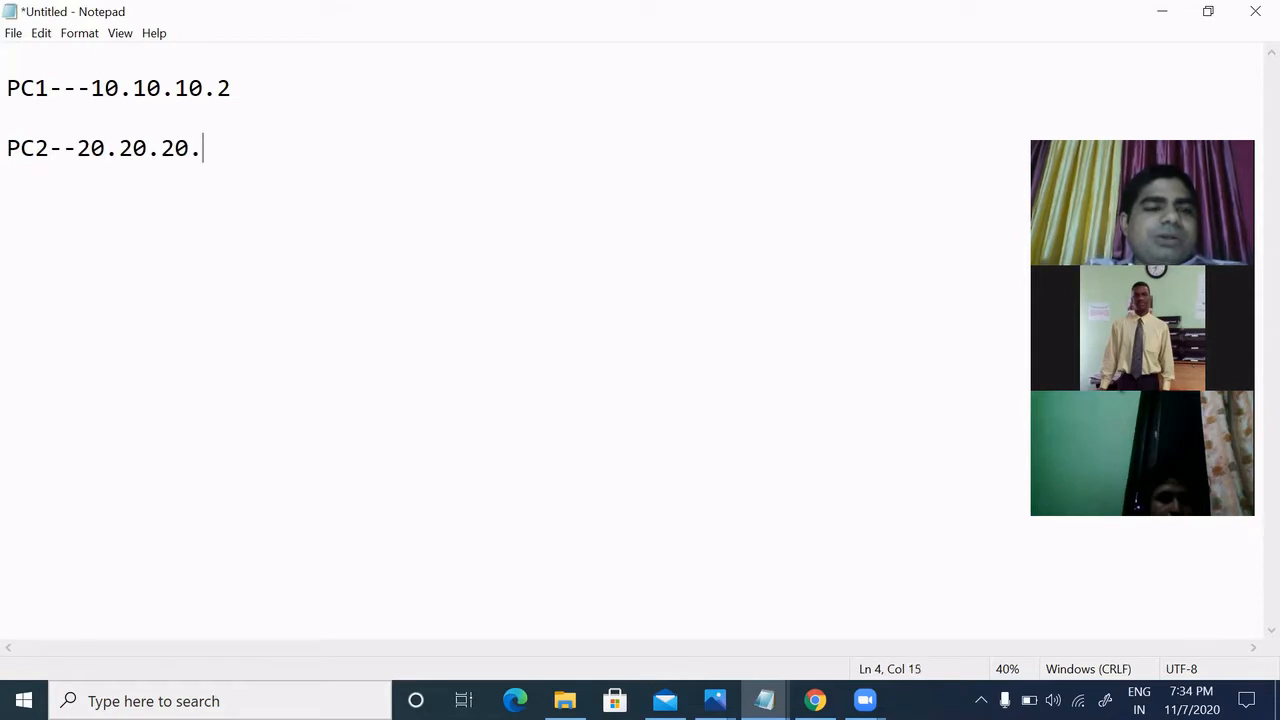
{"action": "type", "text": "2"}
Add the entry "PC3-30.30.30.2" below the PC2 line, leaving one blank line between them.
{"action": "key", "text": "Return"}
{"action": "key", "text": "Return"}
{"action": "type", "text": "PC"}
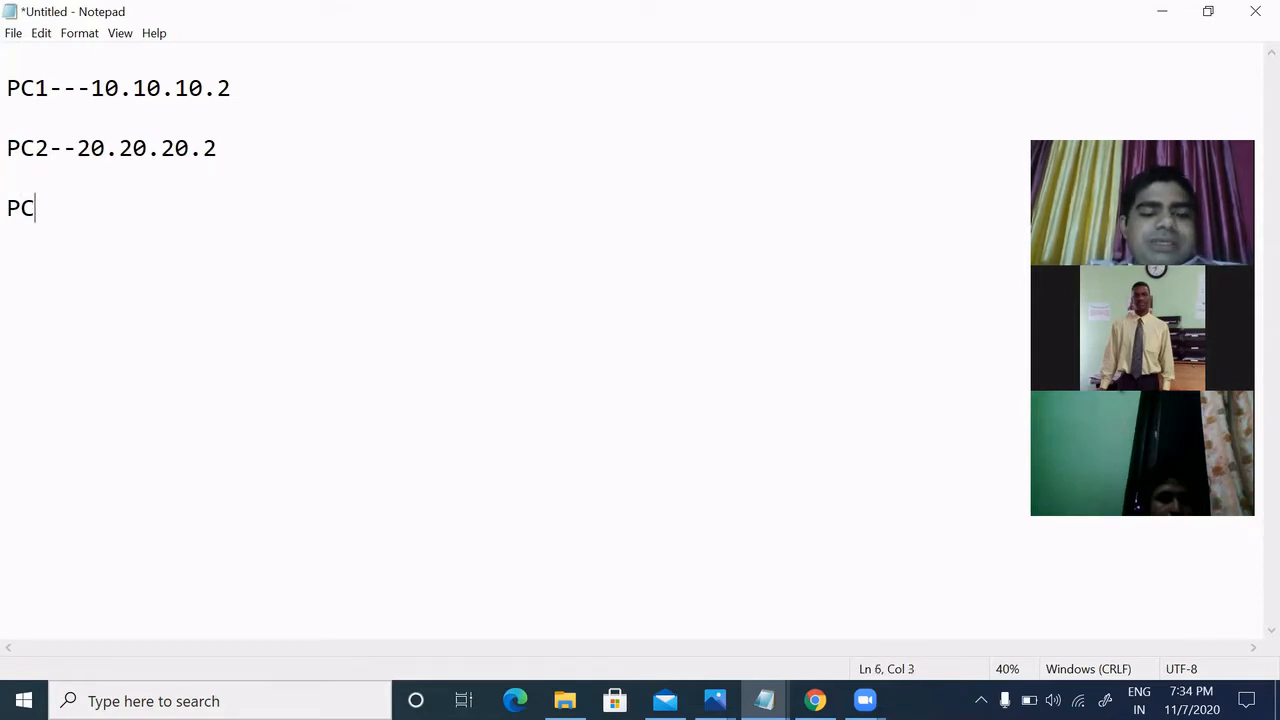
{"action": "type", "text": "3"}
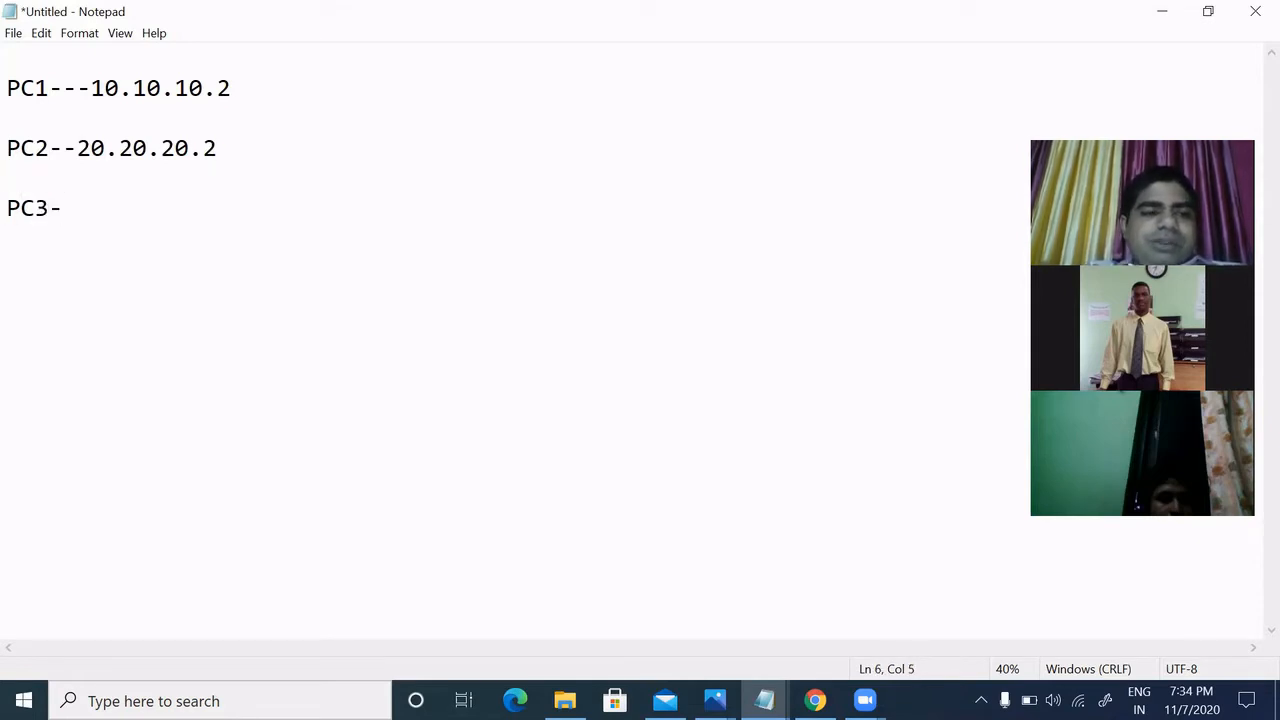
{"action": "type", "text": "-30."}
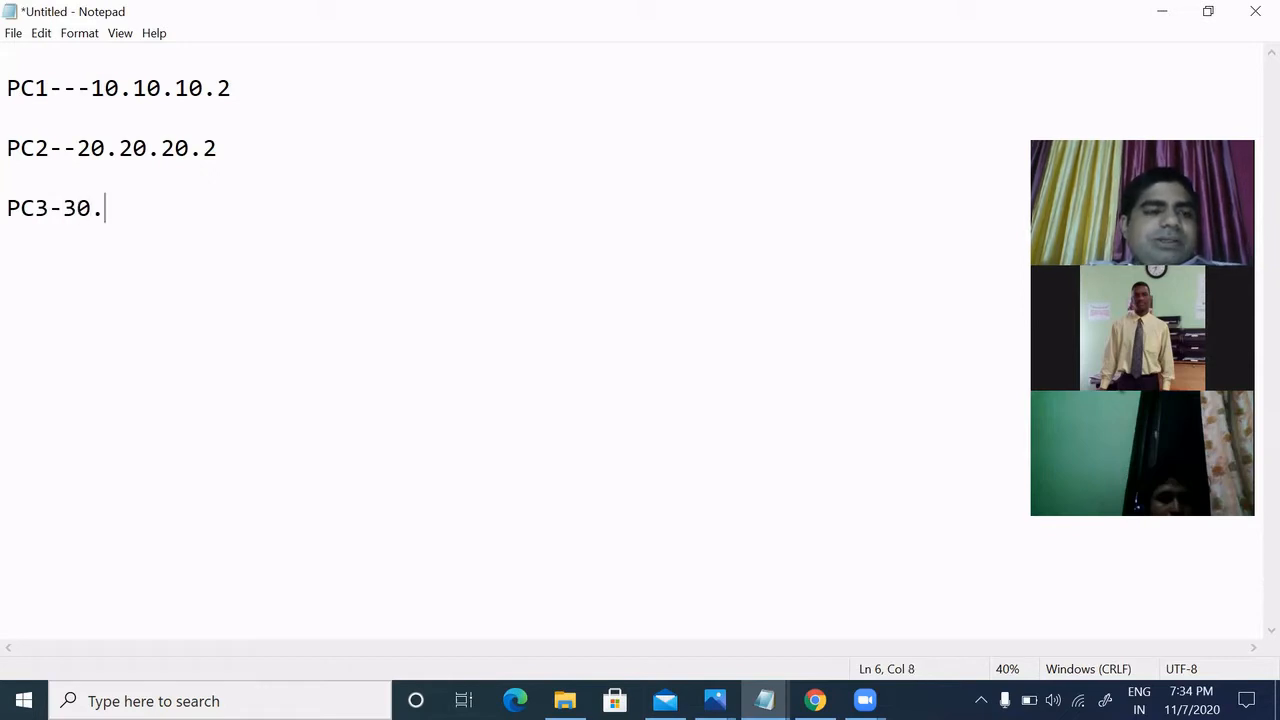
{"action": "type", "text": "30.30."}
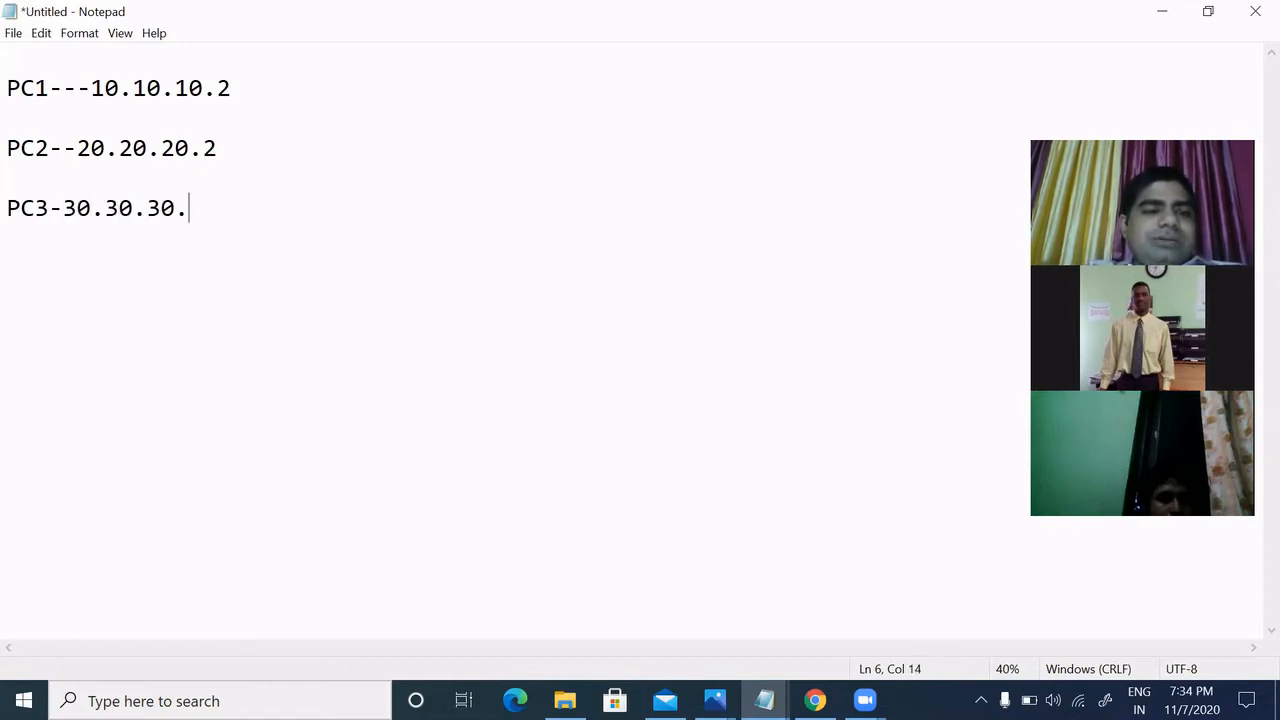
{"action": "type", "text": "2"}
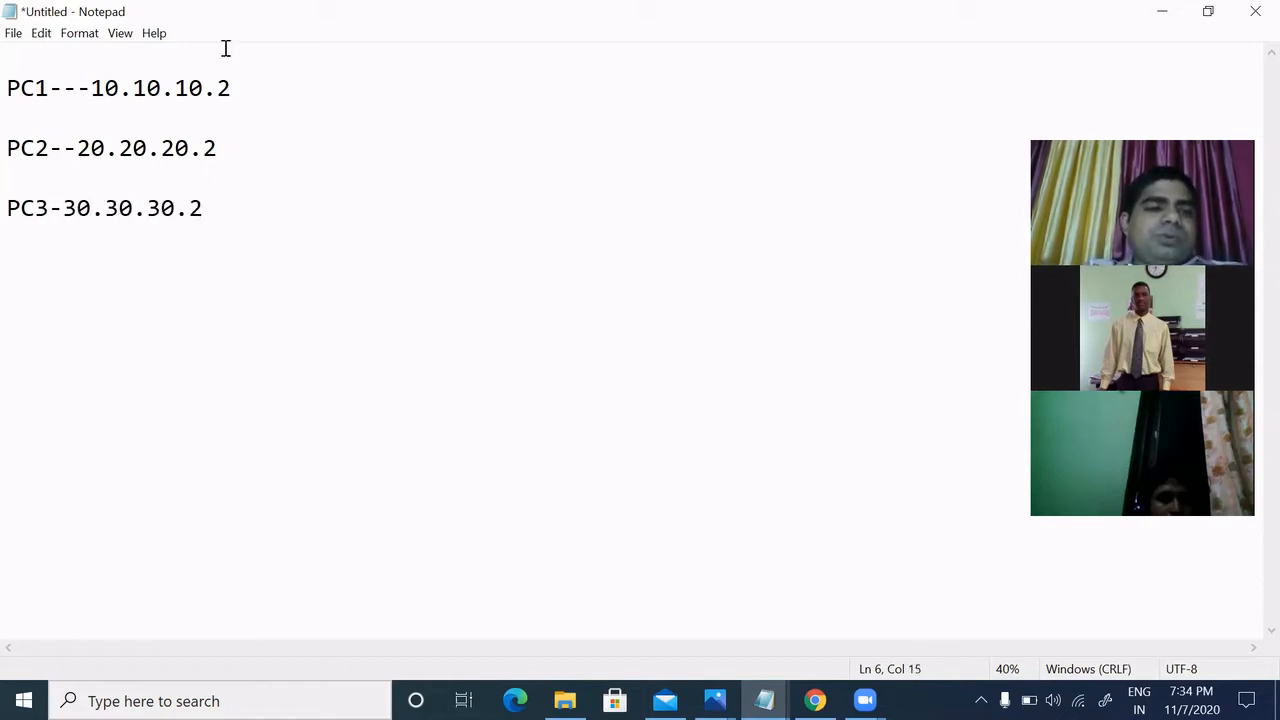
{"action": "left_click", "coordinate": [234, 89]}
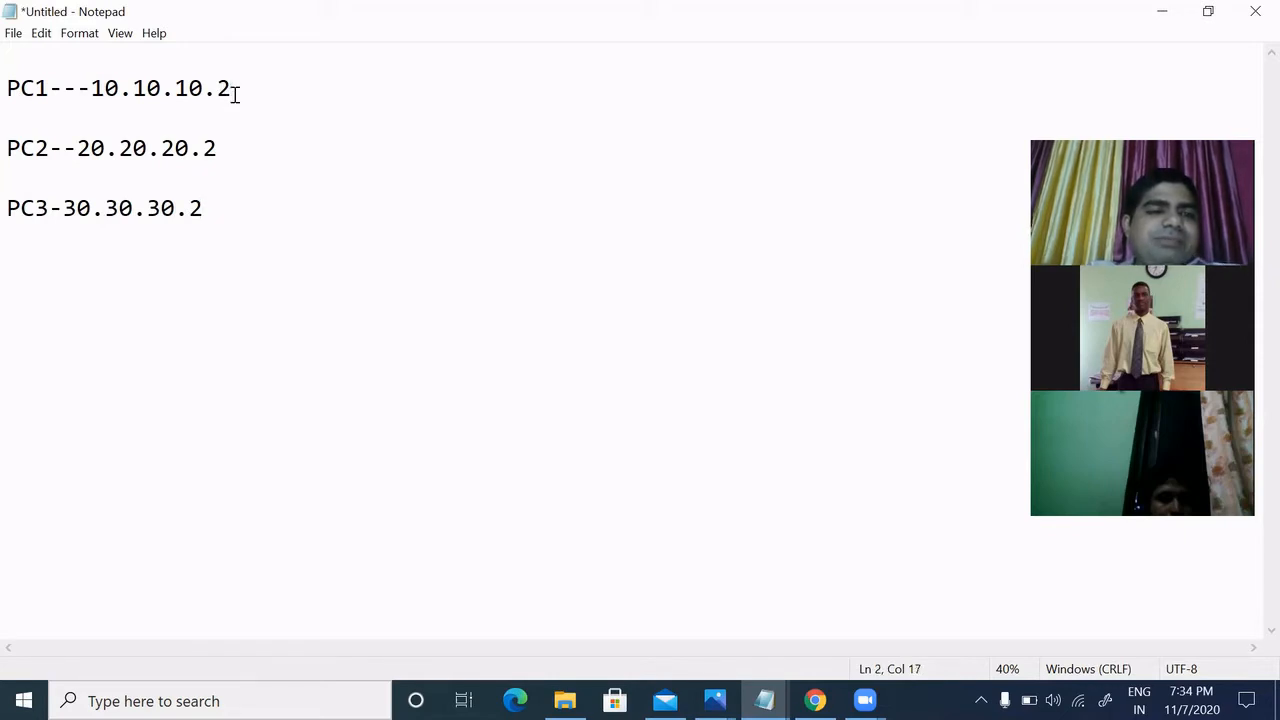
{"action": "left_click", "coordinate": [227, 144]}
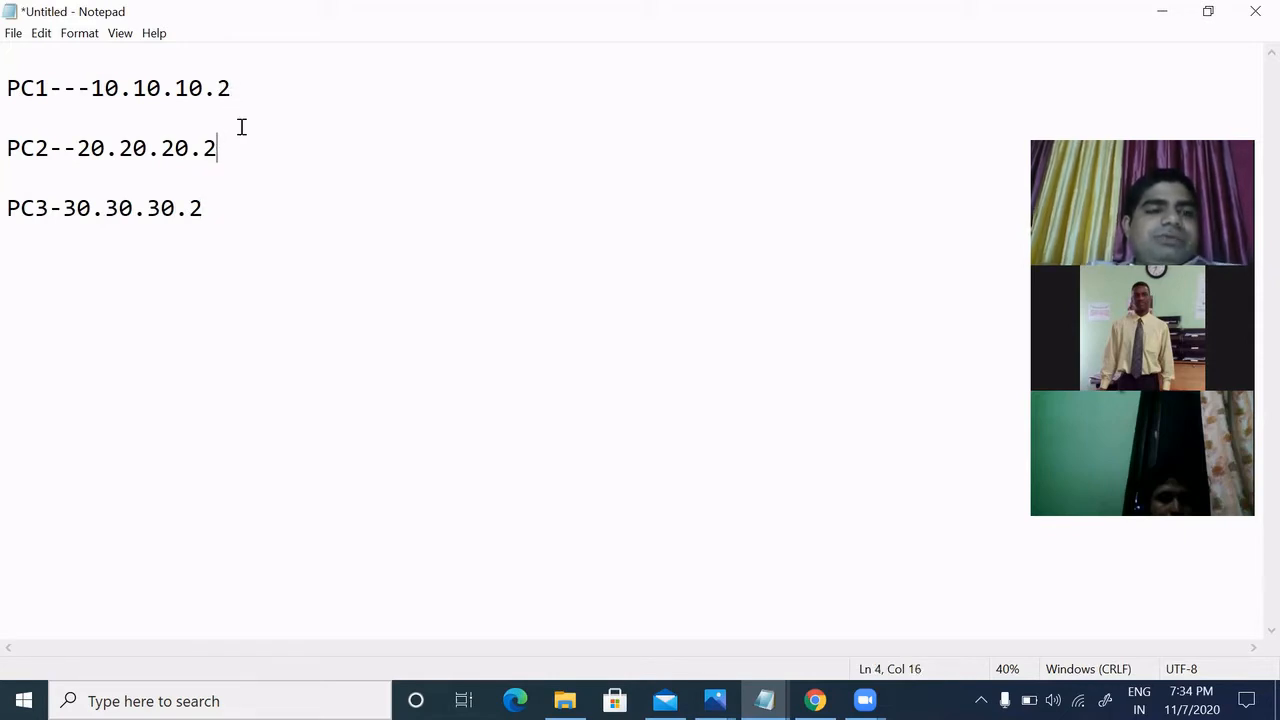
{"action": "left_click", "coordinate": [255, 95]}
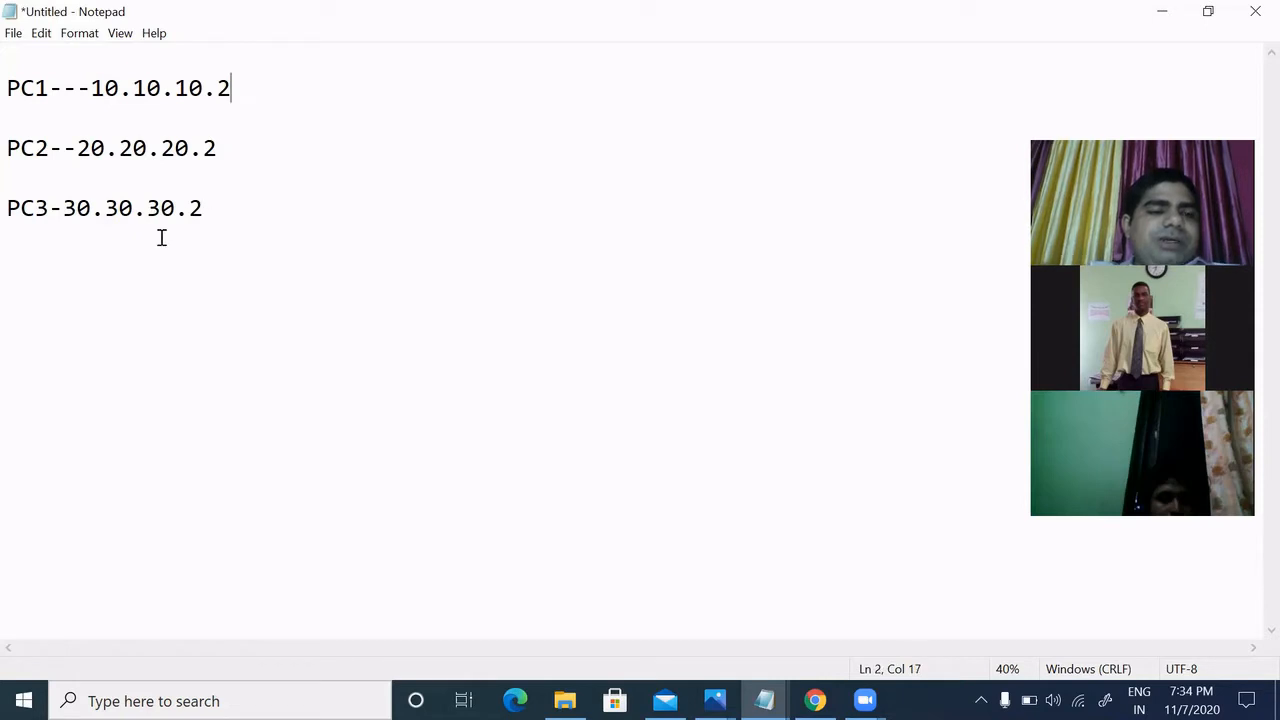
{"action": "left_click", "coordinate": [120, 279]}
Append the link sketch "SW----------ROUTER" after the address on the PC2 line, separated by spaces.
{"action": "left_click", "coordinate": [303, 155]}
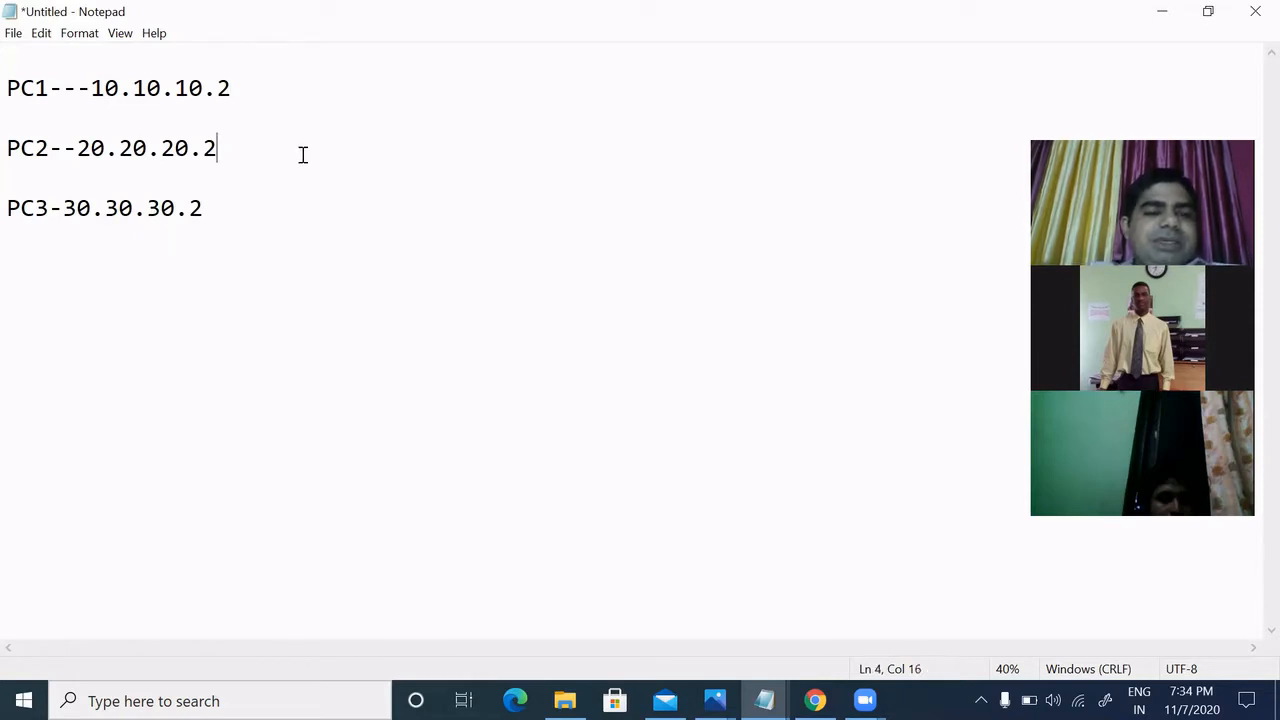
{"action": "type", "text": "N"}
{"action": "key", "text": "BackSpace"}
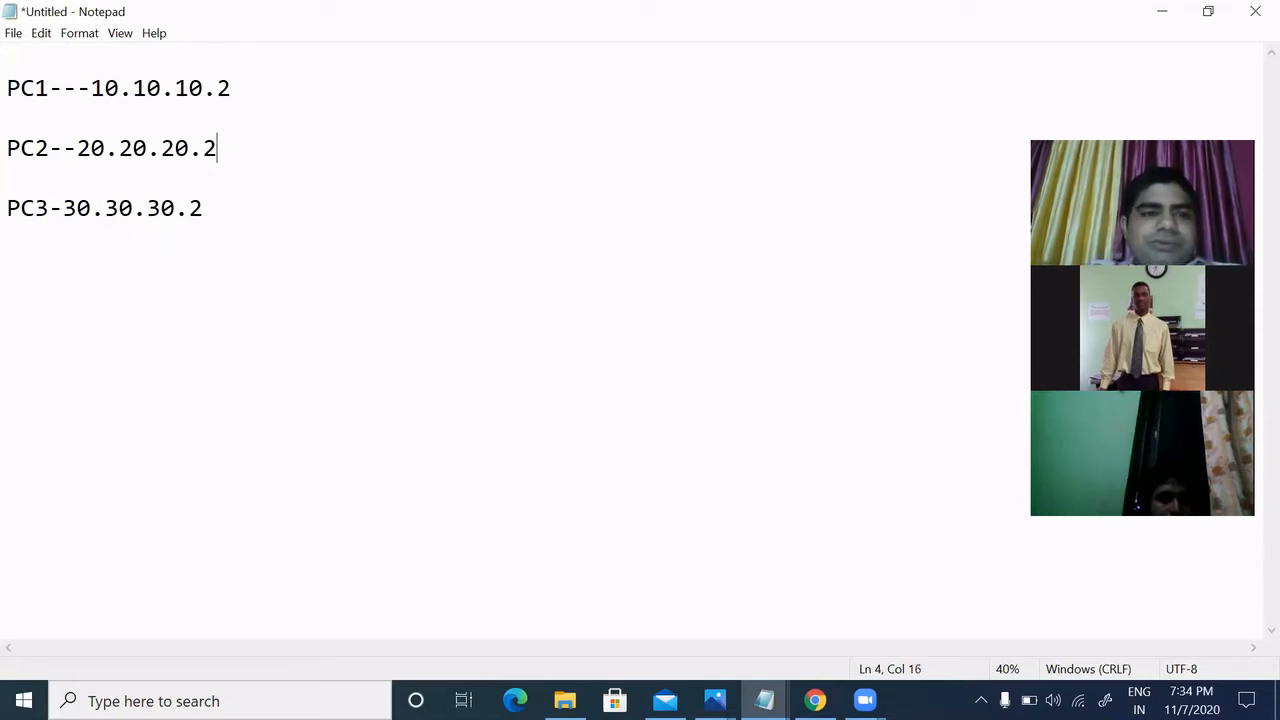
{"action": "type", "text": "SW"}
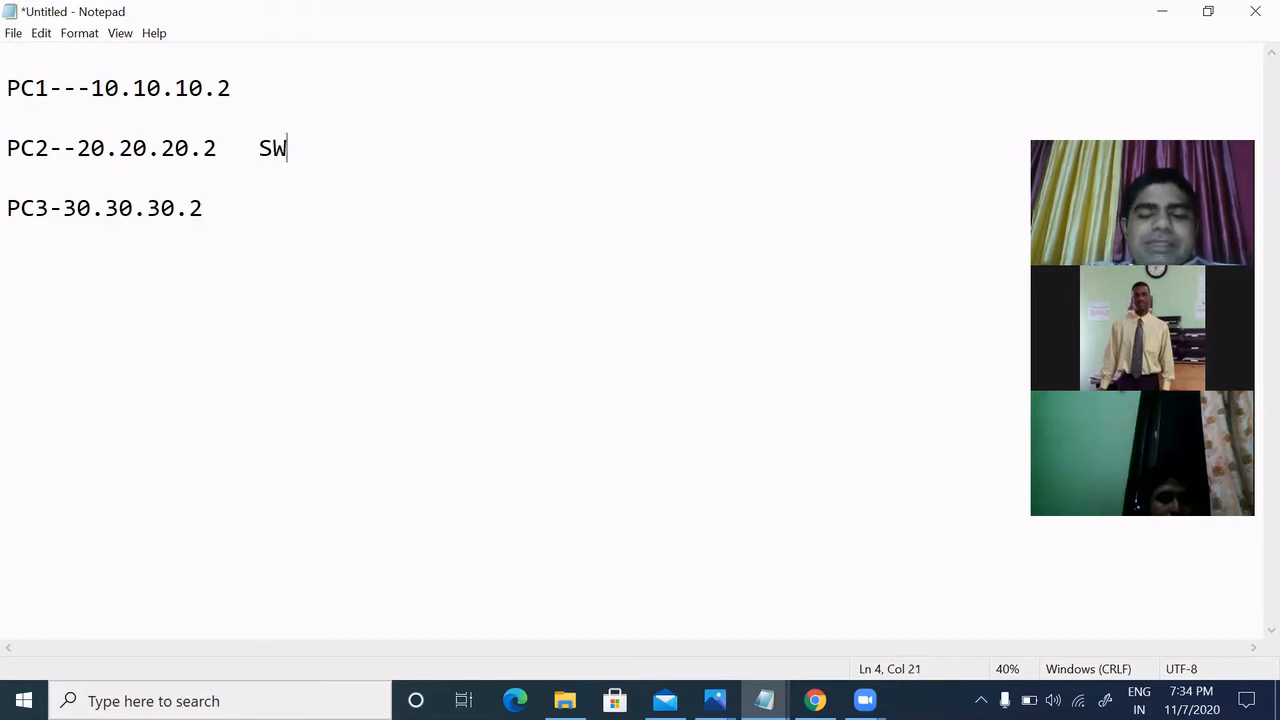
{"action": "type", "text": "----------ROUTER"}
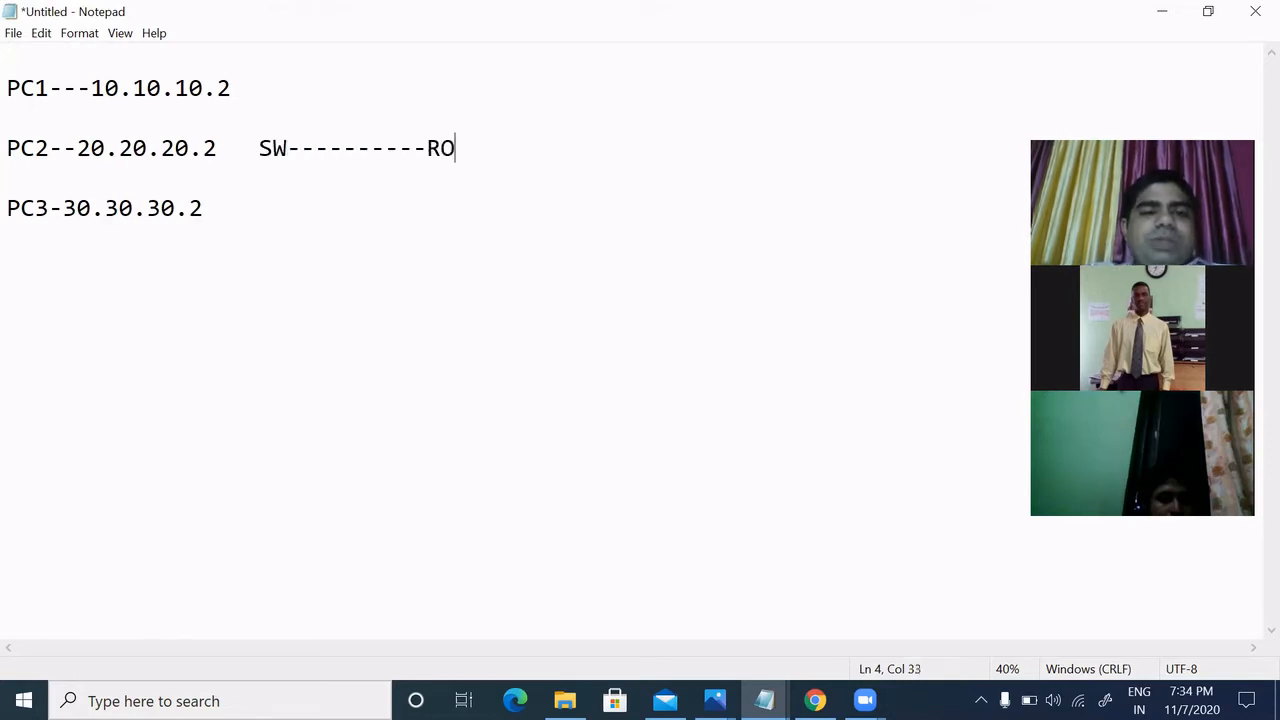
Add "VLAN 10" after the PC1 address and shift the SW----------ROUTER text further along its line with spaces.
{"action": "left_click", "coordinate": [257, 150]}
{"action": "left_click", "coordinate": [263, 91]}
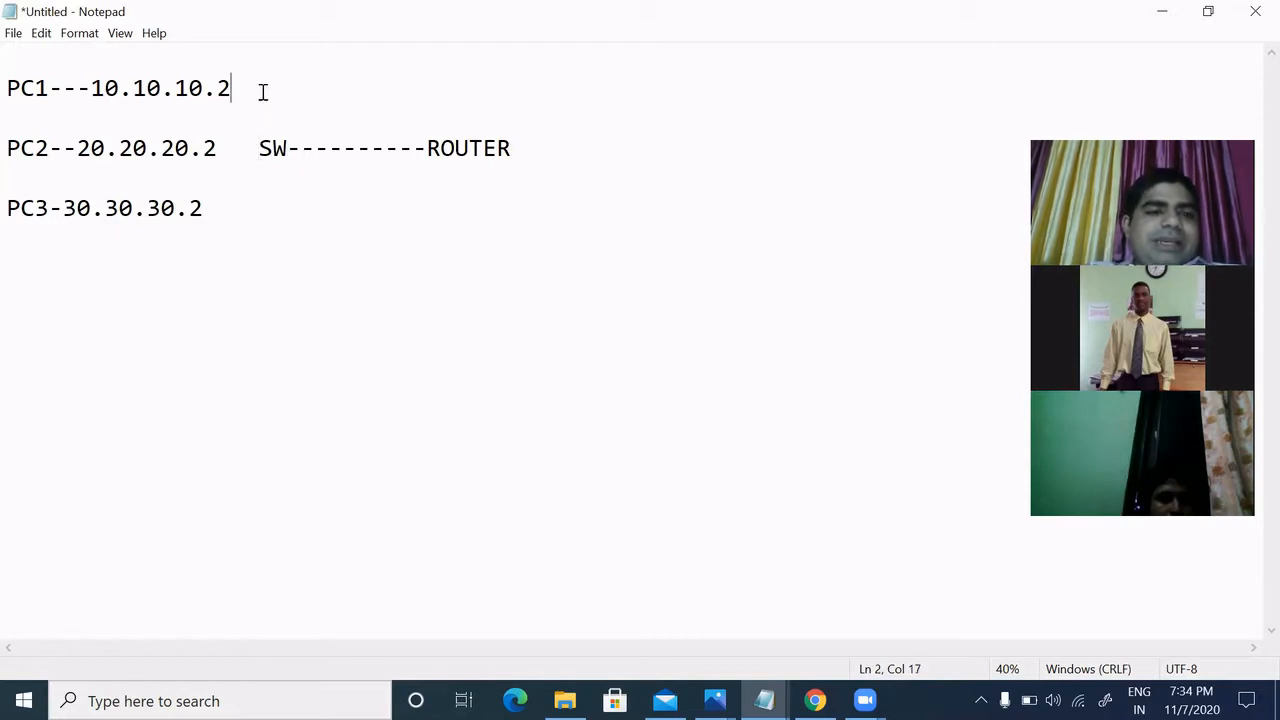
{"action": "type", "text": "L"}
{"action": "key", "text": "BackSpace"}
{"action": "type", "text": "VL"}
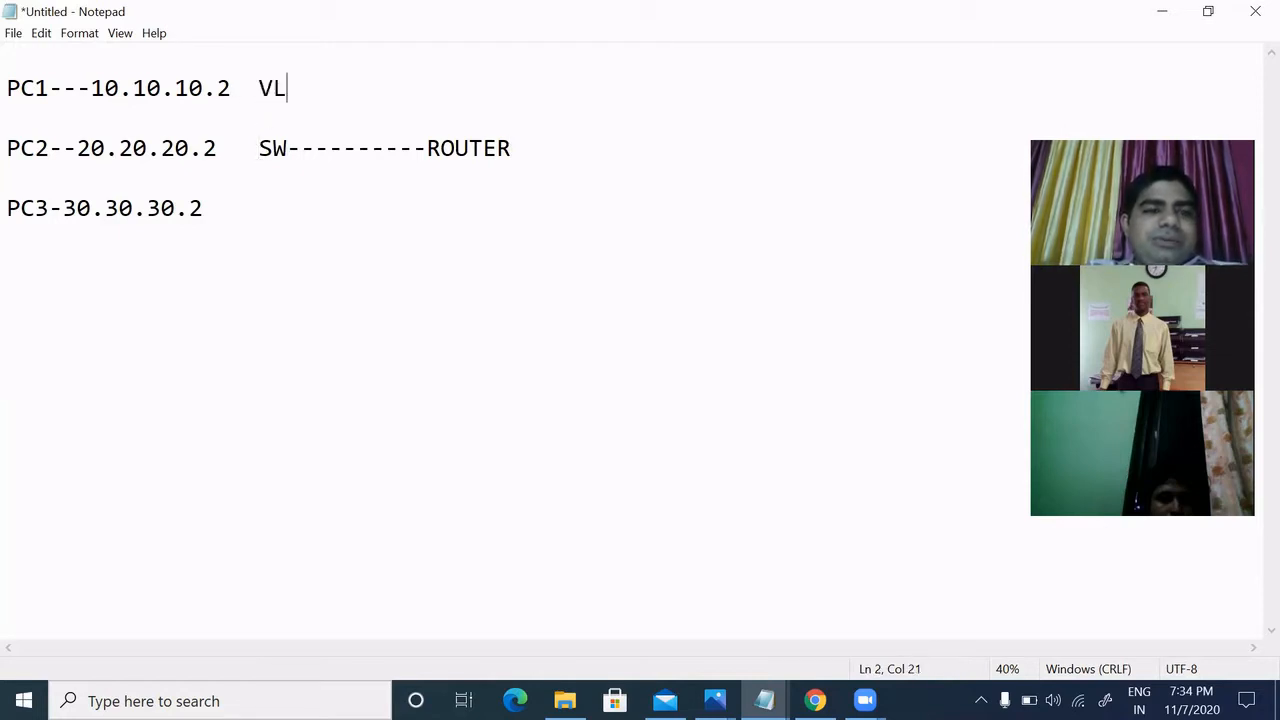
{"action": "type", "text": "AN 10"}
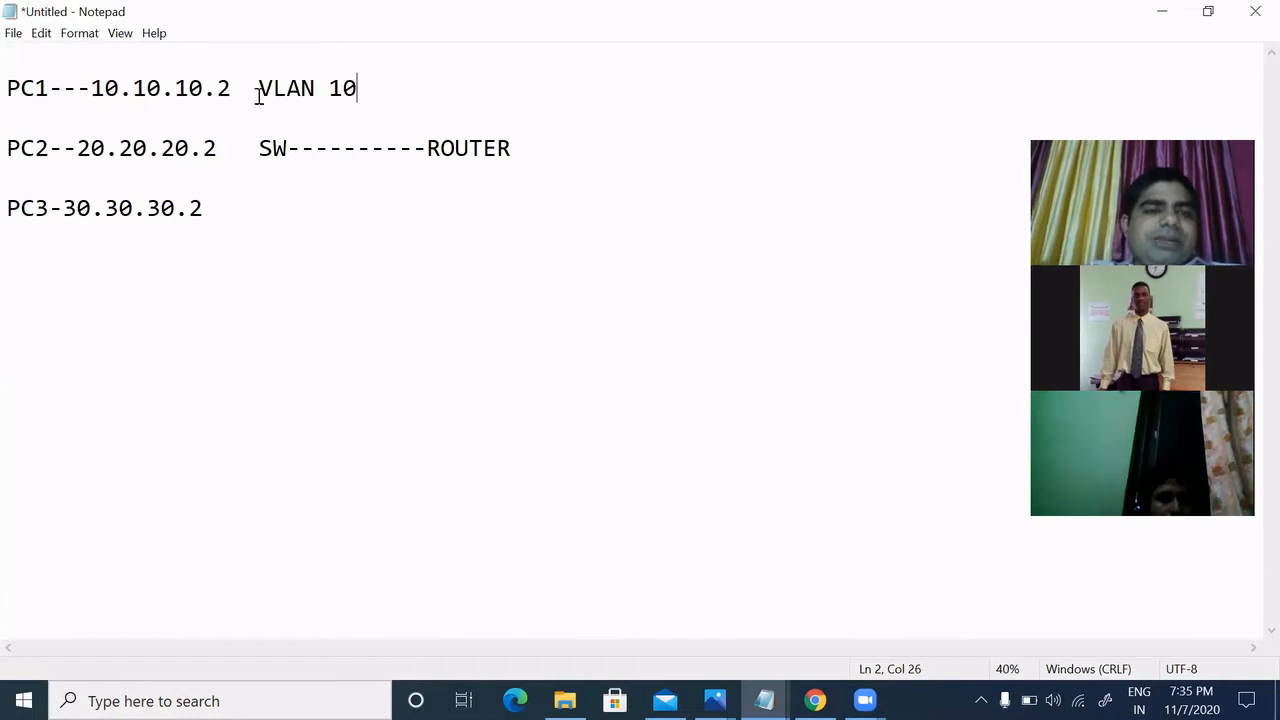
{"action": "left_click", "coordinate": [245, 143]}
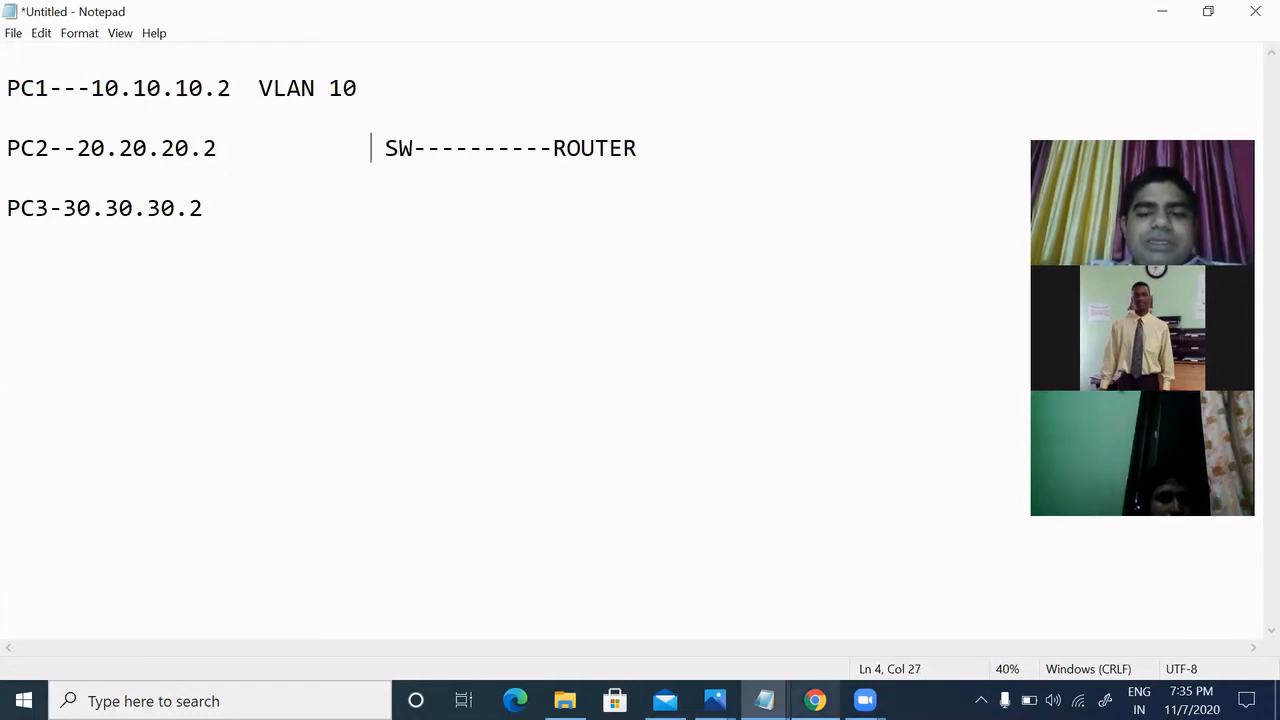
Switch to Chrome to examine the Router on a Stick diagram and return to the Notepad note with the PC addresses.
{"action": "left_click", "coordinate": [815, 700]}
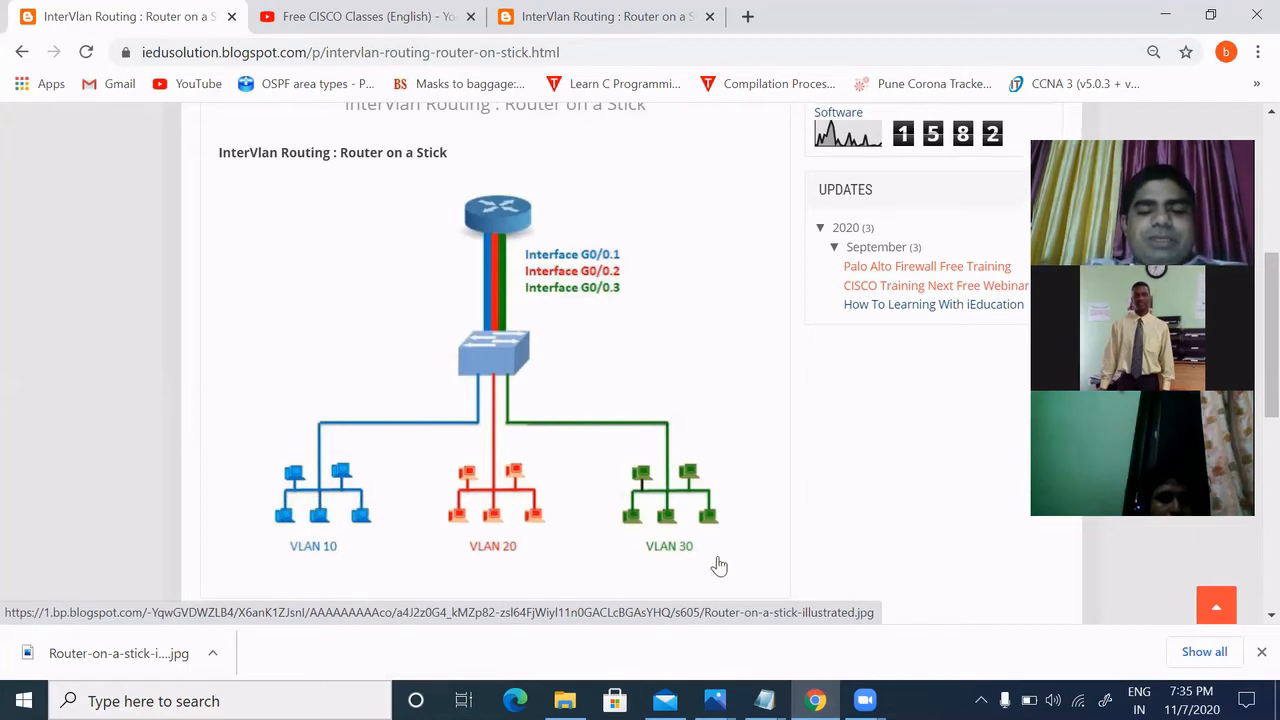
{"action": "mouse_move", "coordinate": [764, 700]}
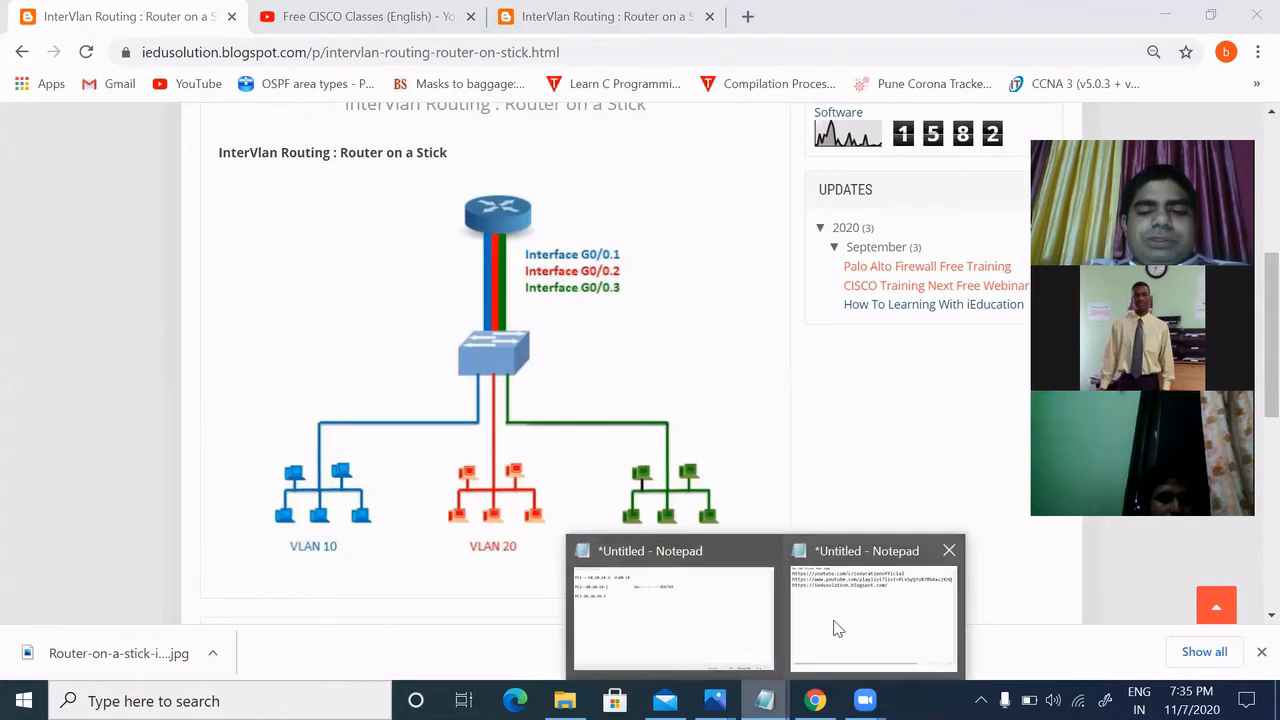
{"action": "left_click", "coordinate": [723, 614]}
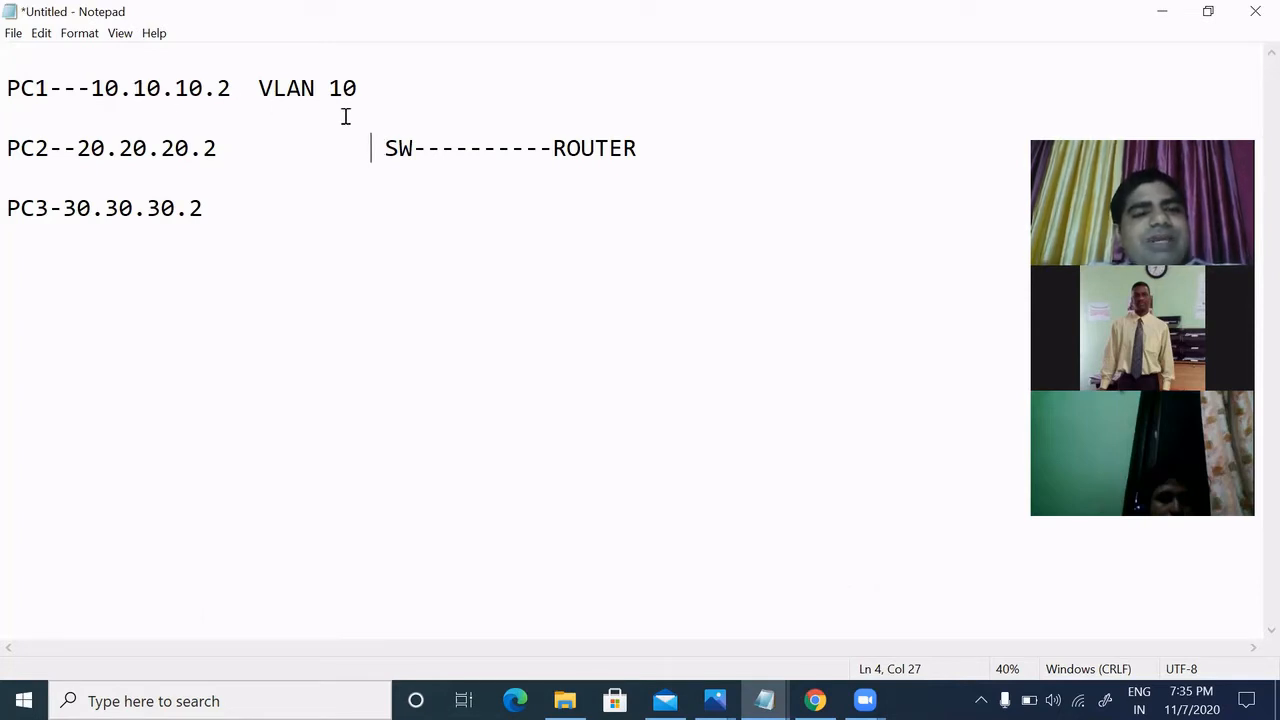
Add "VLAN 20" to the PC2 line and "VLAN 30" to the PC3 line, removing surplus spaces before SW----------ROUTER.
{"action": "left_click", "coordinate": [257, 147]}
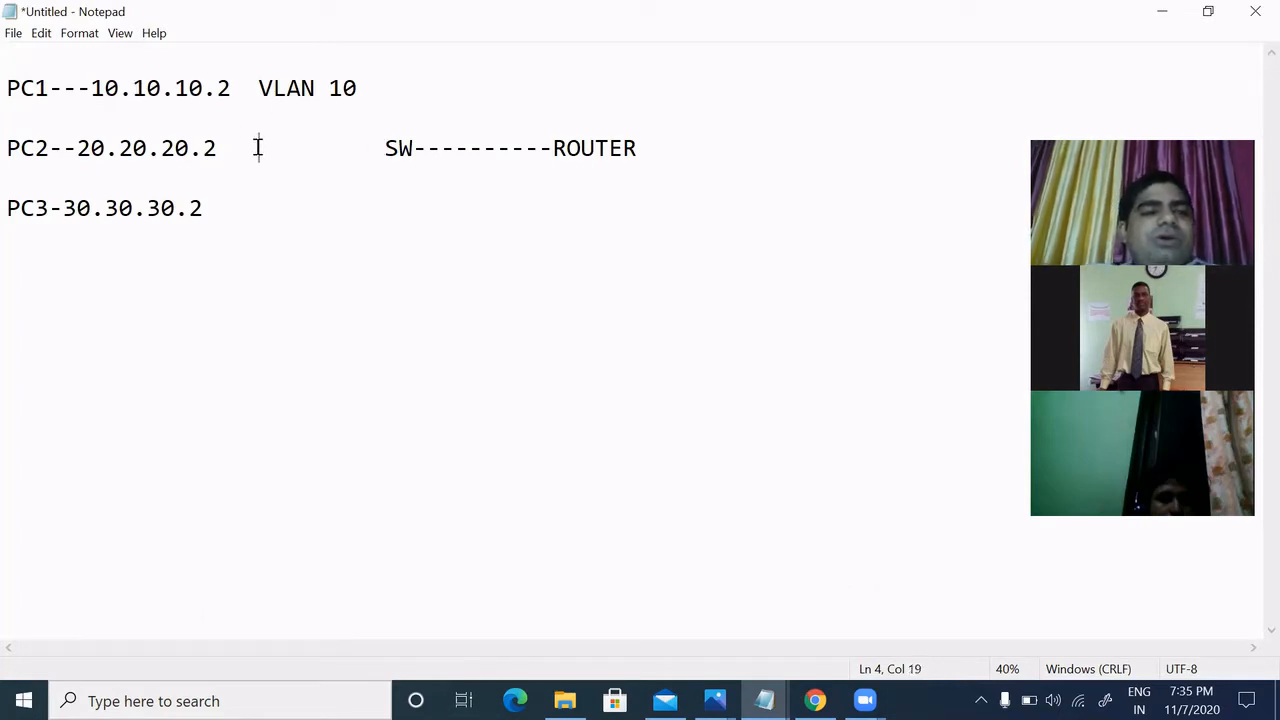
{"action": "type", "text": "VLAN 20"}
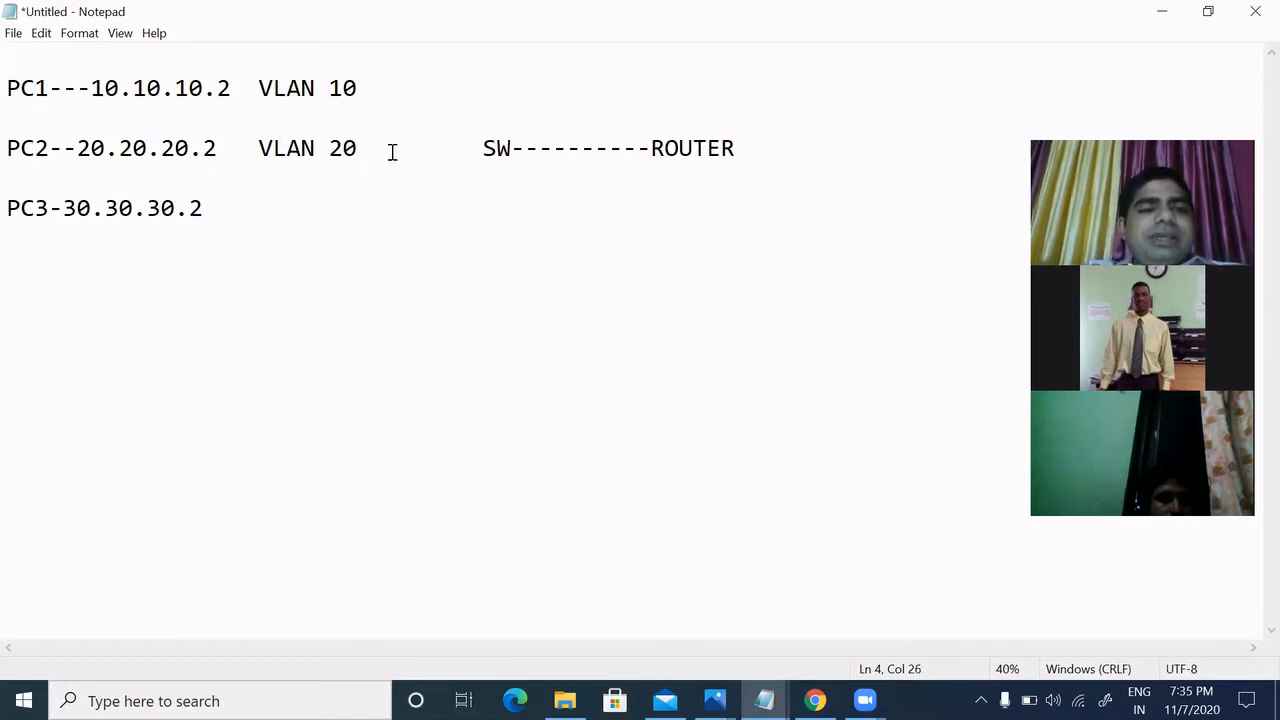
{"action": "key", "text": "Delete"}
{"action": "key", "text": "Delete"}
{"action": "key", "text": "Delete"}
{"action": "key", "text": "Delete"}
{"action": "key", "text": "Delete"}
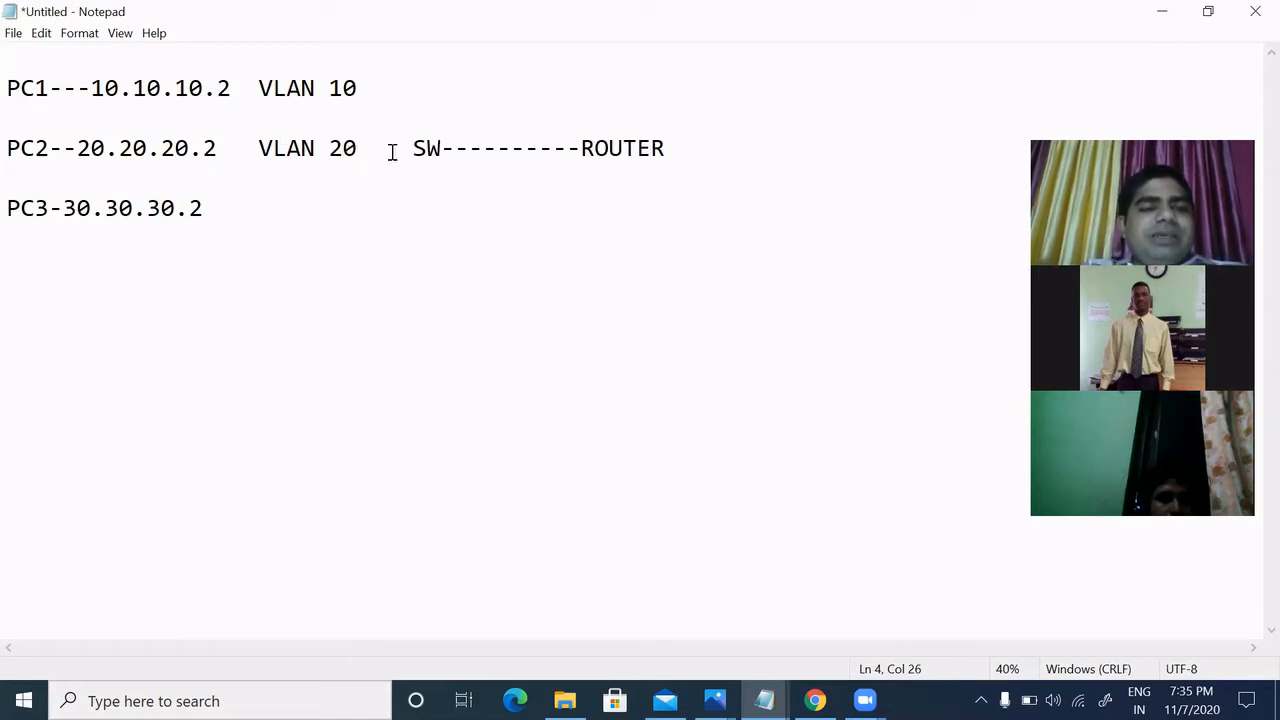
{"action": "left_click", "coordinate": [280, 211]}
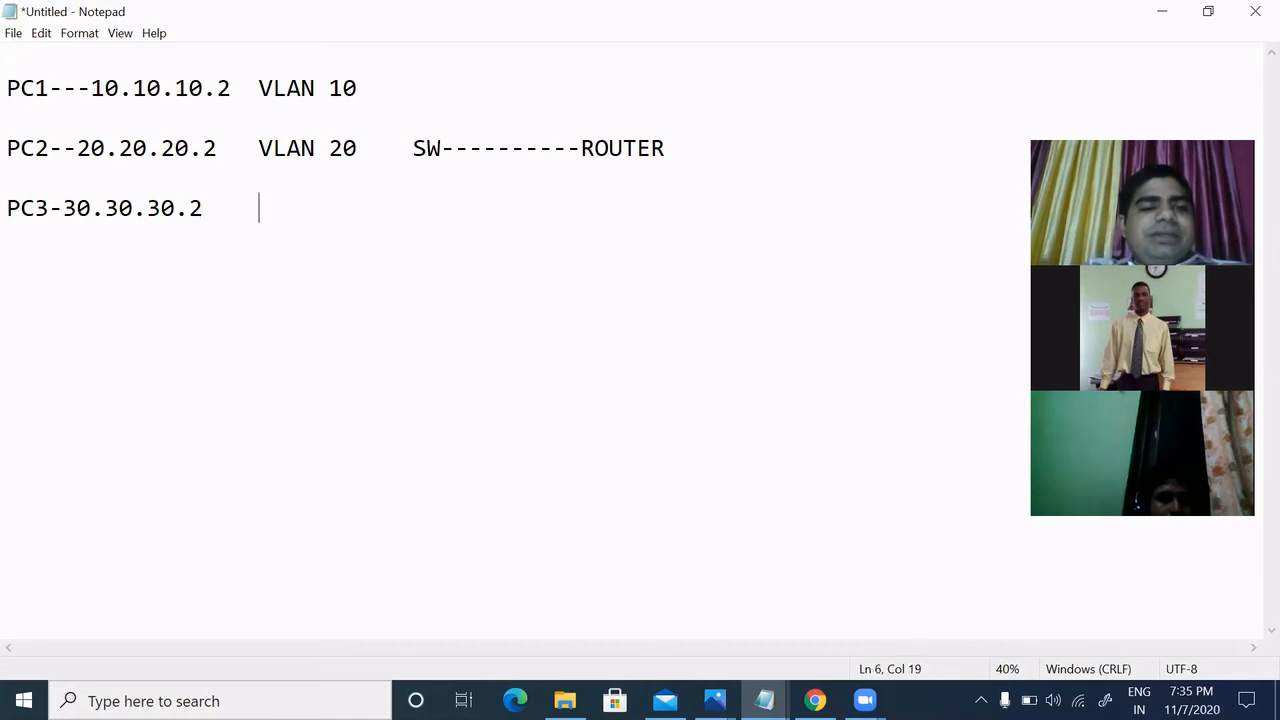
{"action": "type", "text": "VLAN 30"}
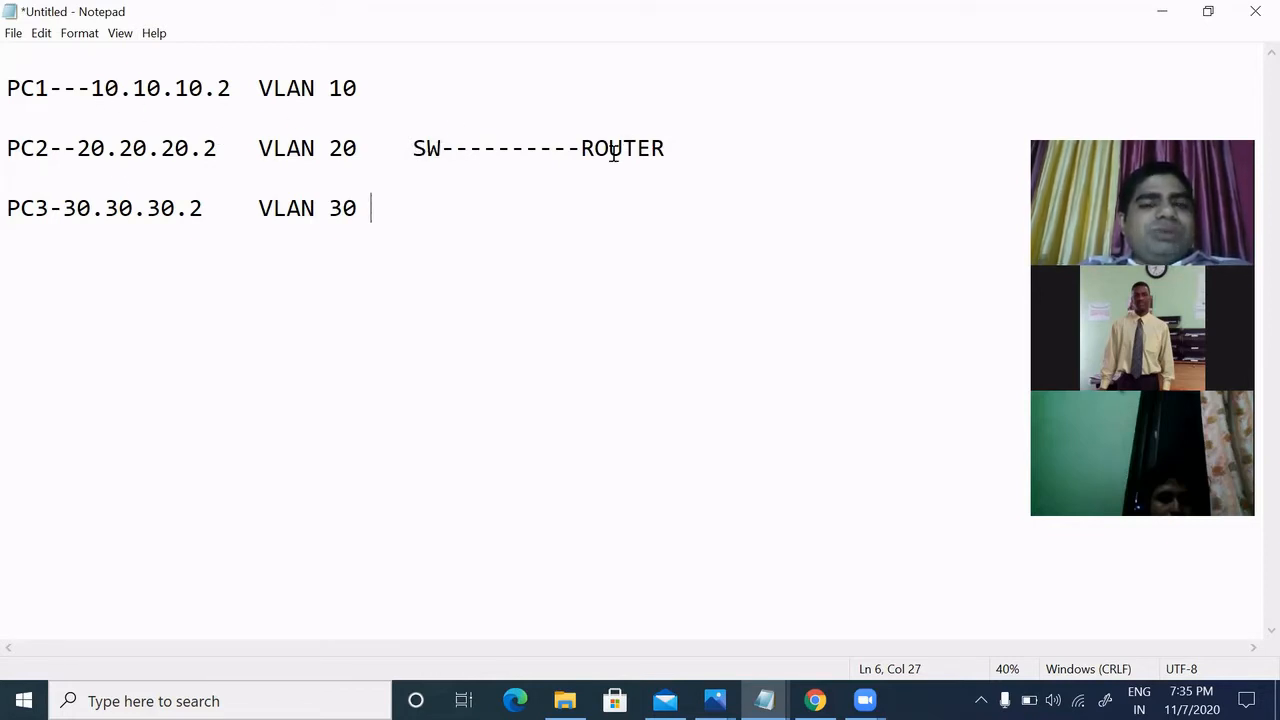
{"action": "left_click", "coordinate": [584, 152]}
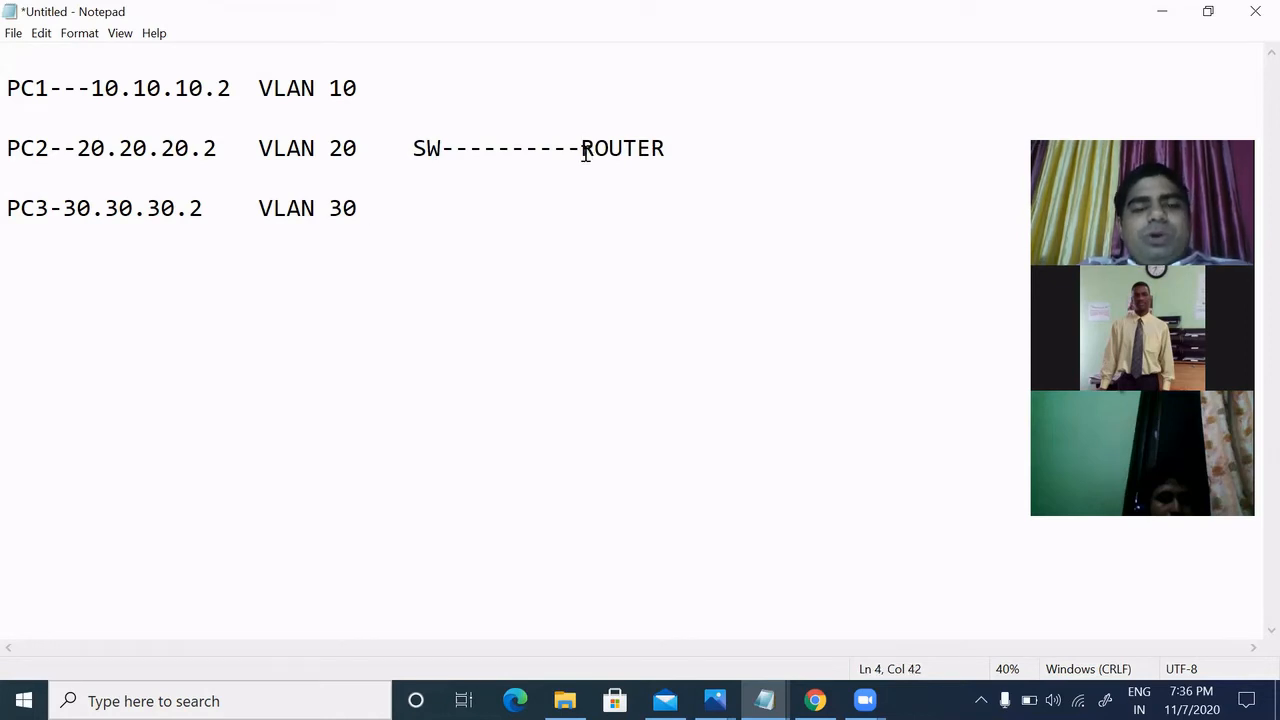
{"action": "key", "text": "Return"}
{"action": "key", "text": "Return"}
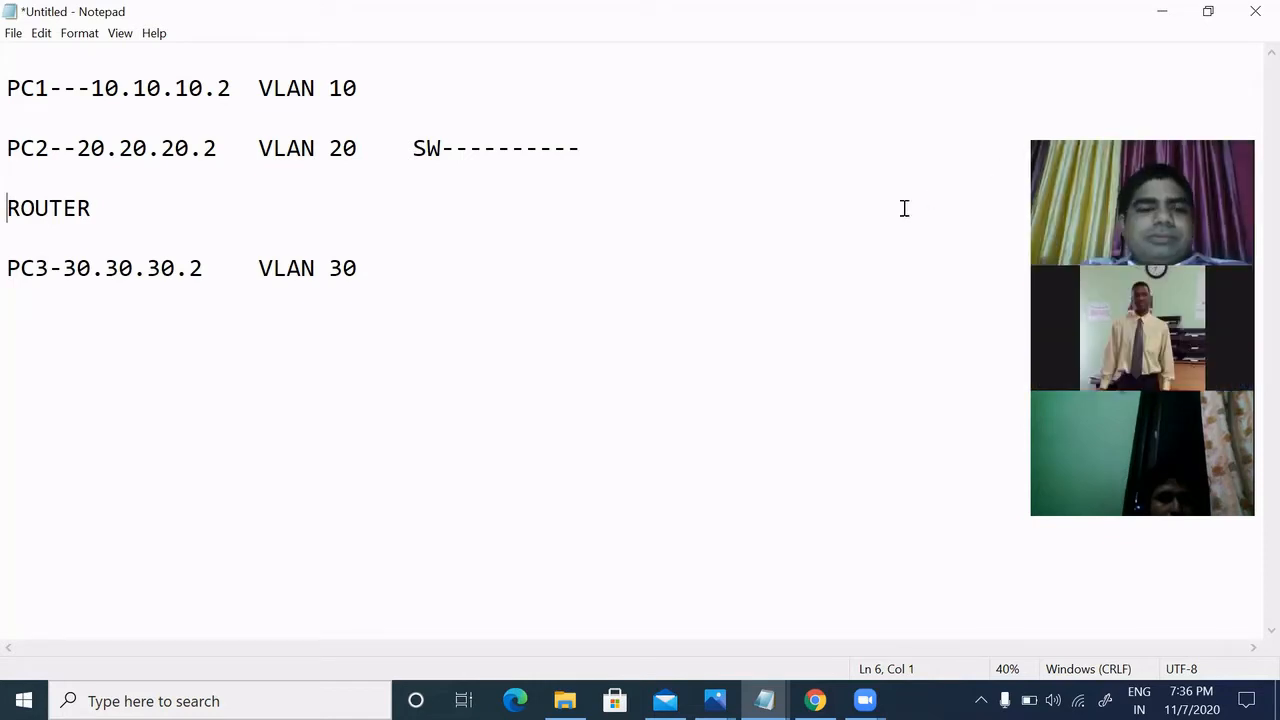
{"action": "key", "text": "BackSpace"}
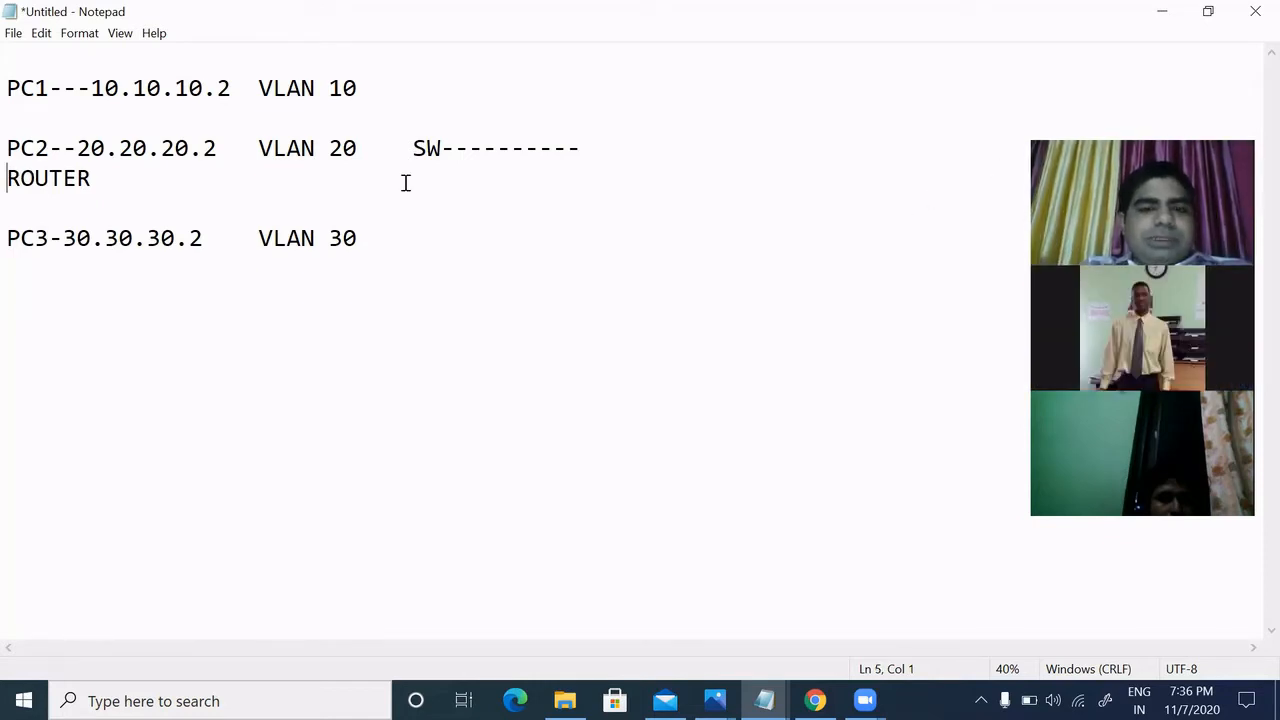
{"action": "key", "text": "BackSpace"}
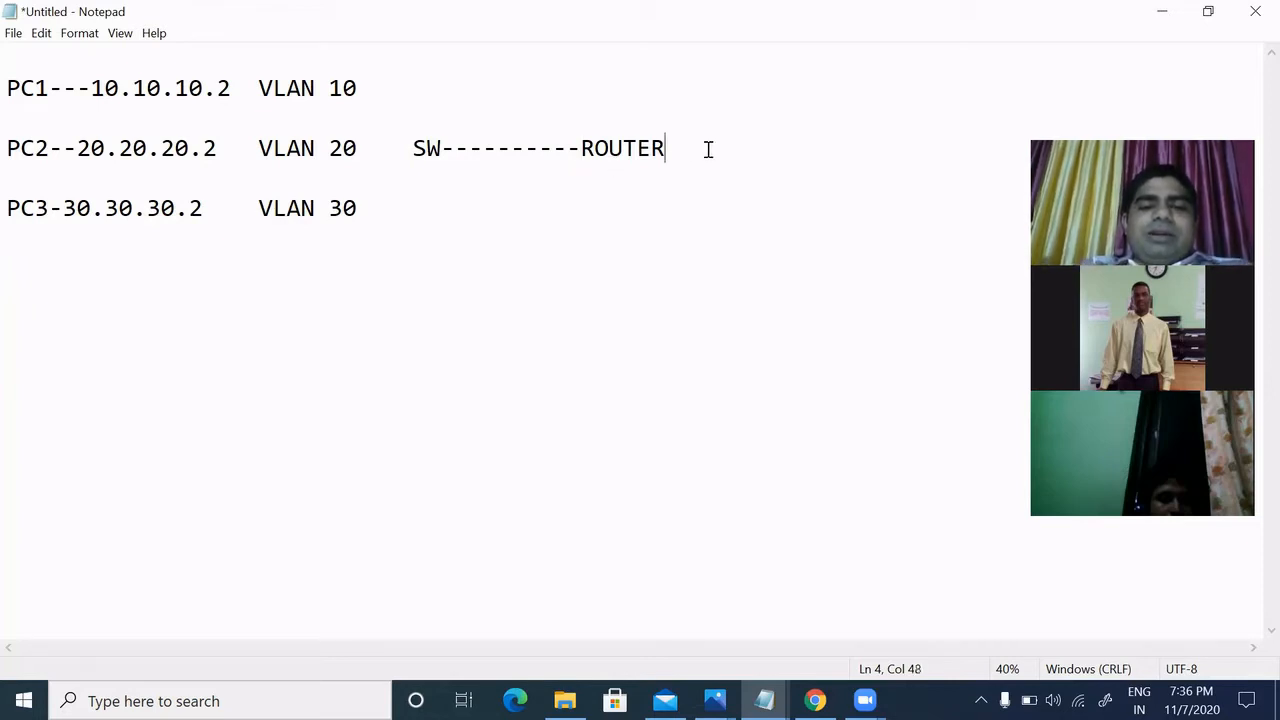
Append the interface name "F0/0" after ROUTER on the PC2 line.
{"action": "type", "text": "F0/0"}
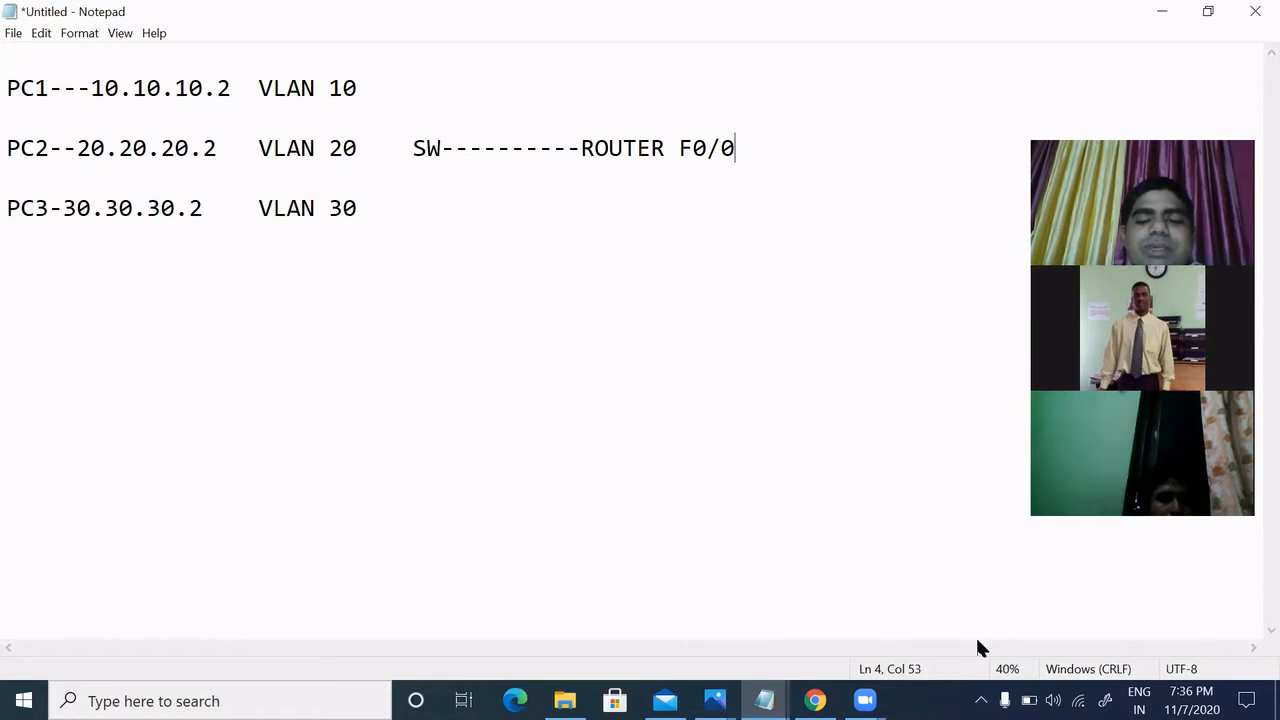
Switch to Chrome to review the Router on a Stick diagram's subinterfaces, and return to the Notepad topology note.
{"action": "key", "text": "alt+Tab"}
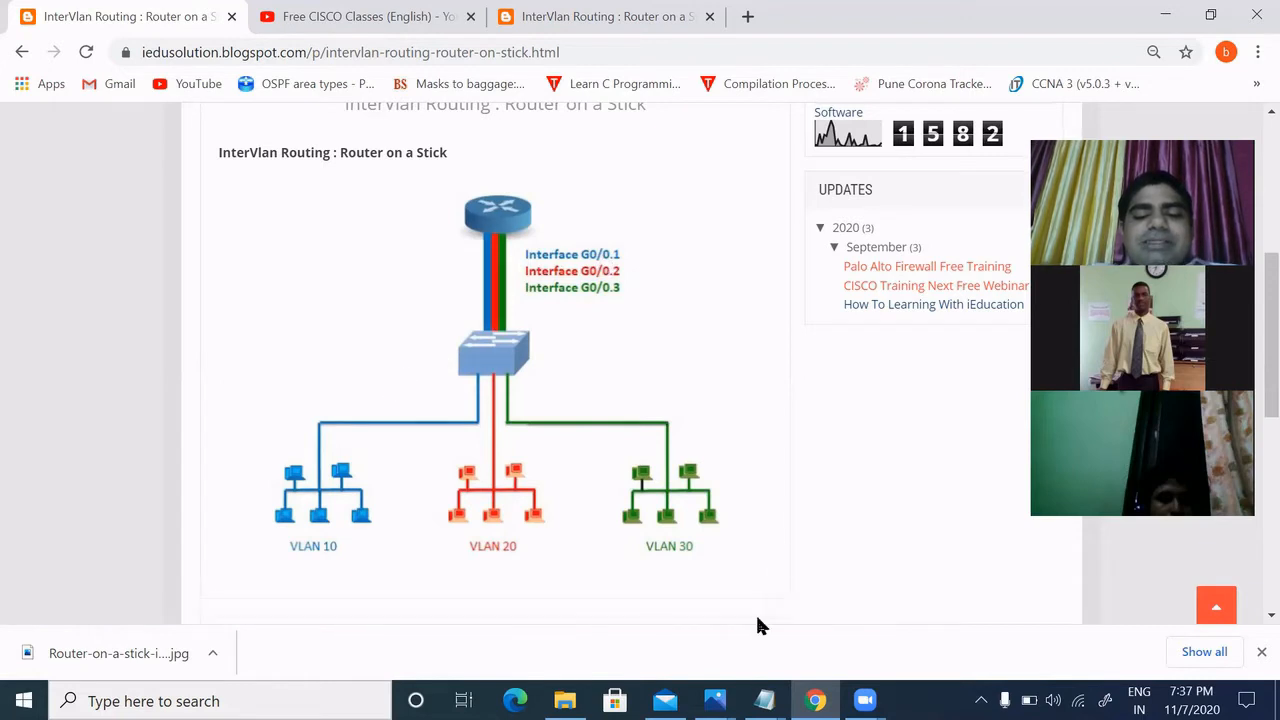
{"action": "mouse_move", "coordinate": [764, 700]}
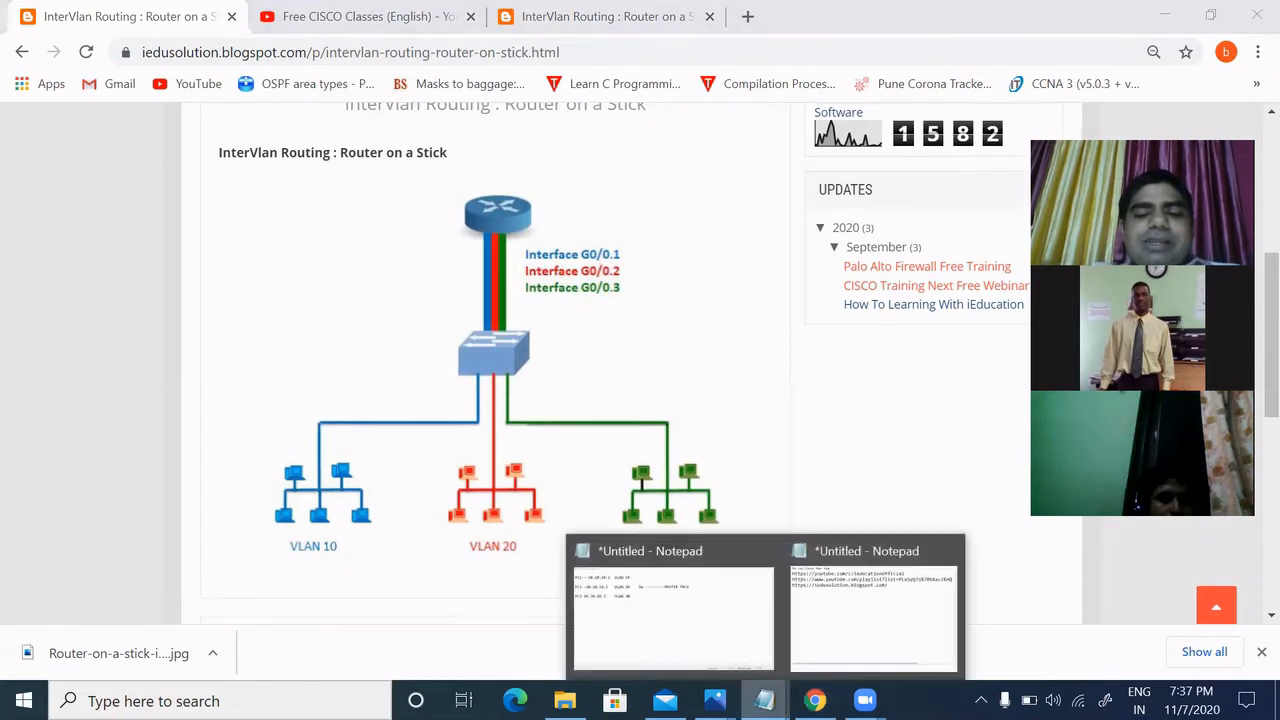
{"action": "left_click", "coordinate": [739, 604]}
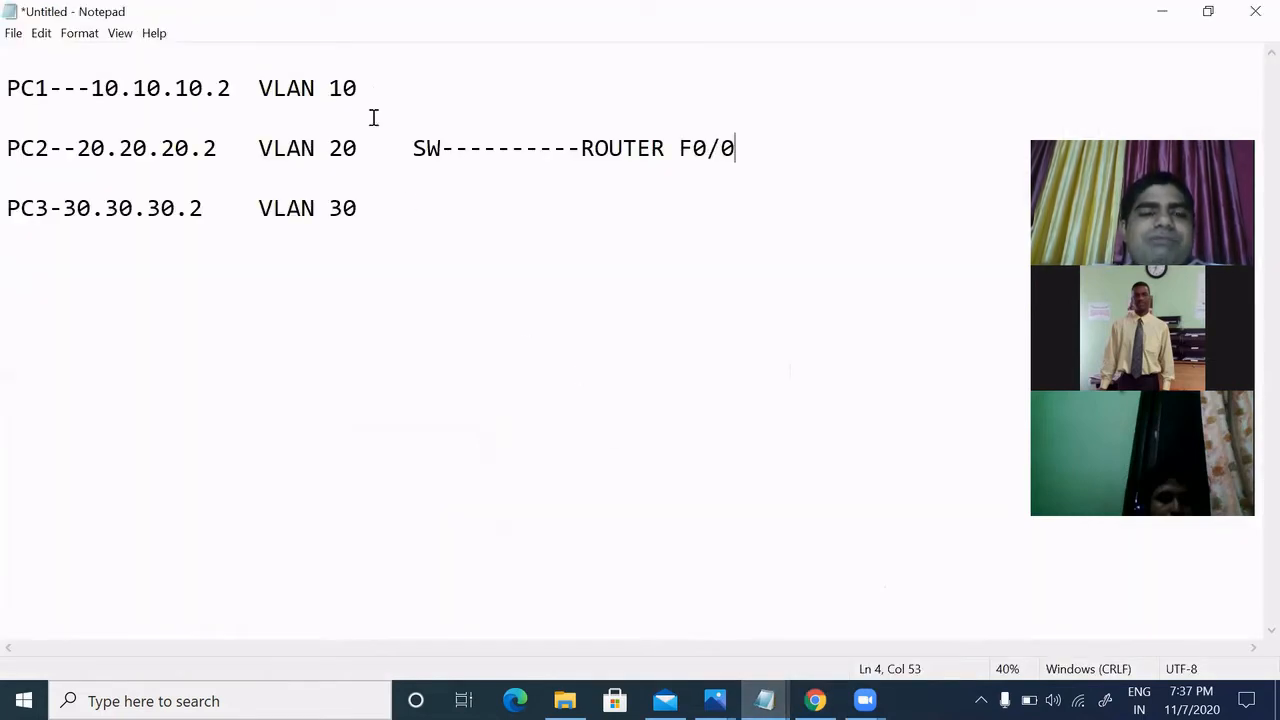
Add the prefix length "/24" directly after the PC1, PC2 and PC3 addresses.
{"action": "key", "text": "Up"}
{"action": "key", "text": "Up"}
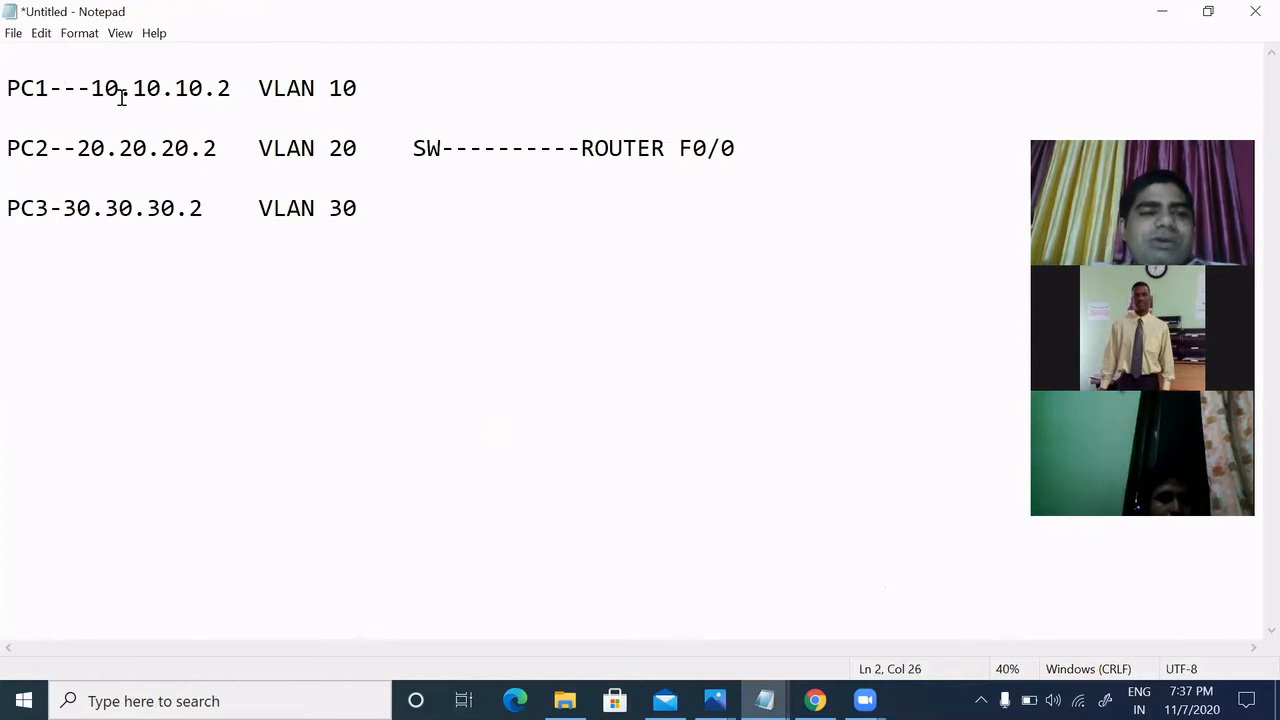
{"action": "left_click", "coordinate": [232, 90]}
{"action": "type", "text": "/24"}
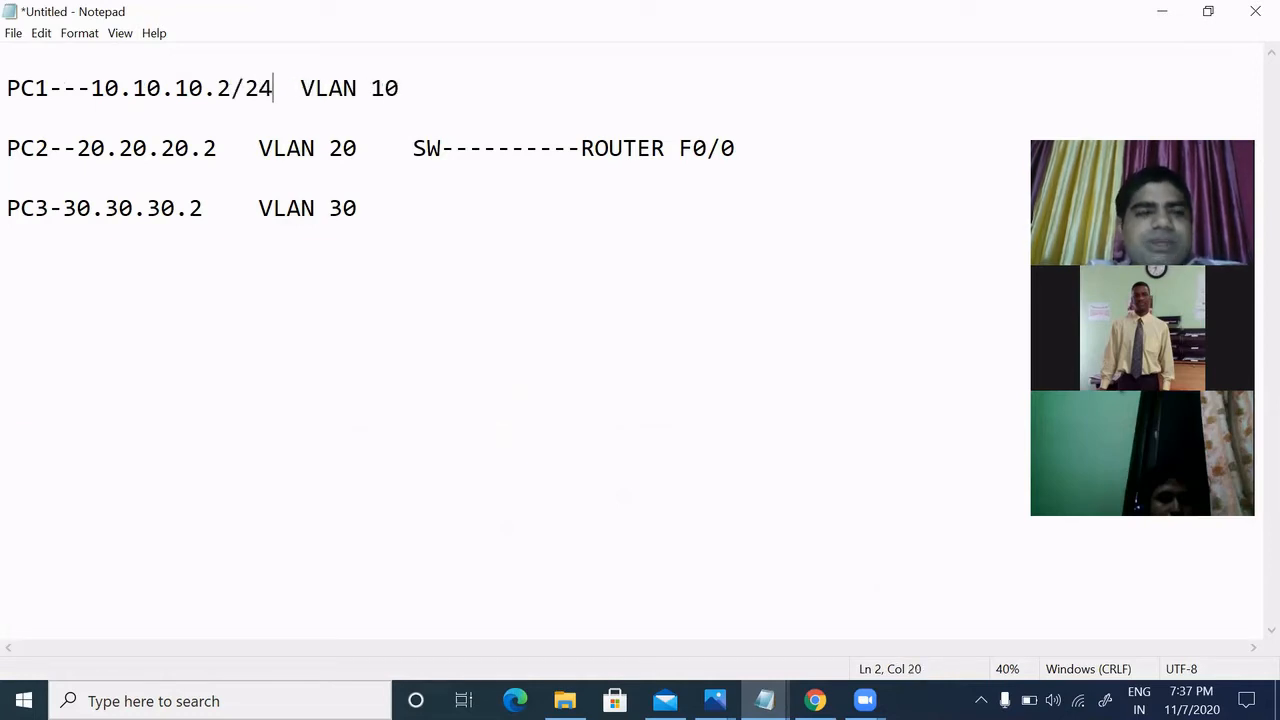
{"action": "left_click", "coordinate": [220, 146]}
{"action": "type", "text": "/24"}
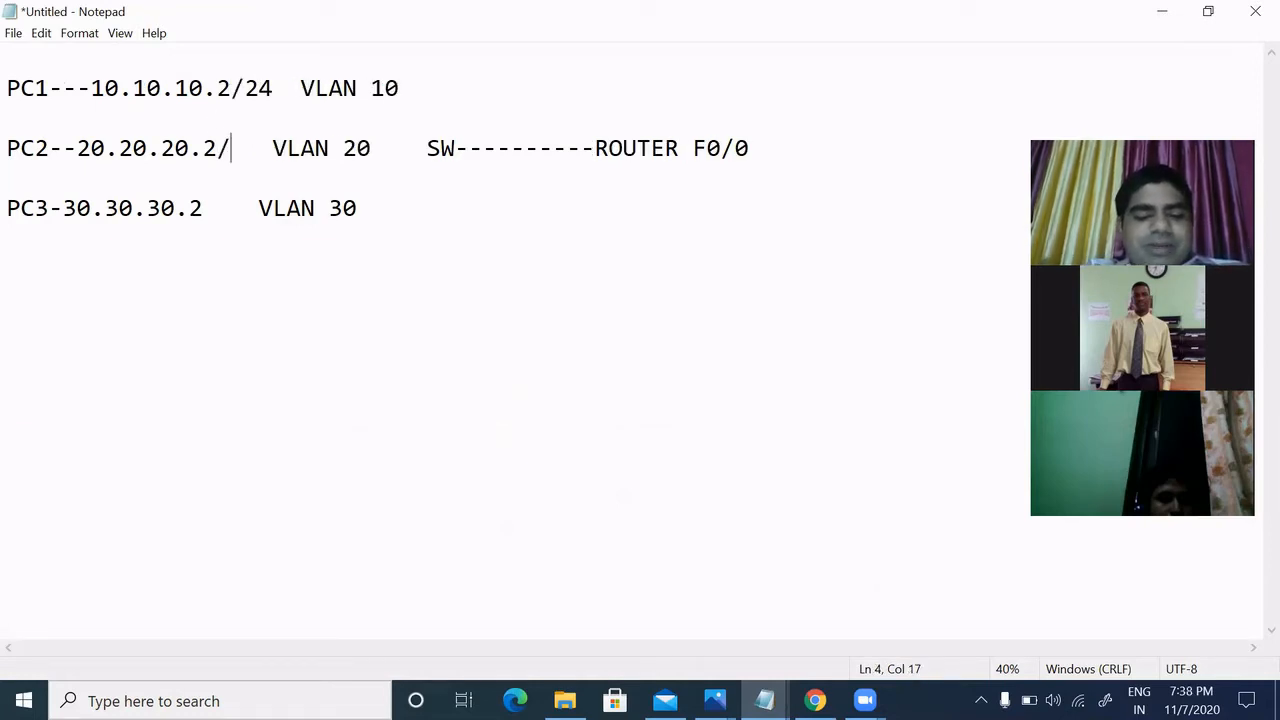
{"action": "left_click", "coordinate": [218, 204]}
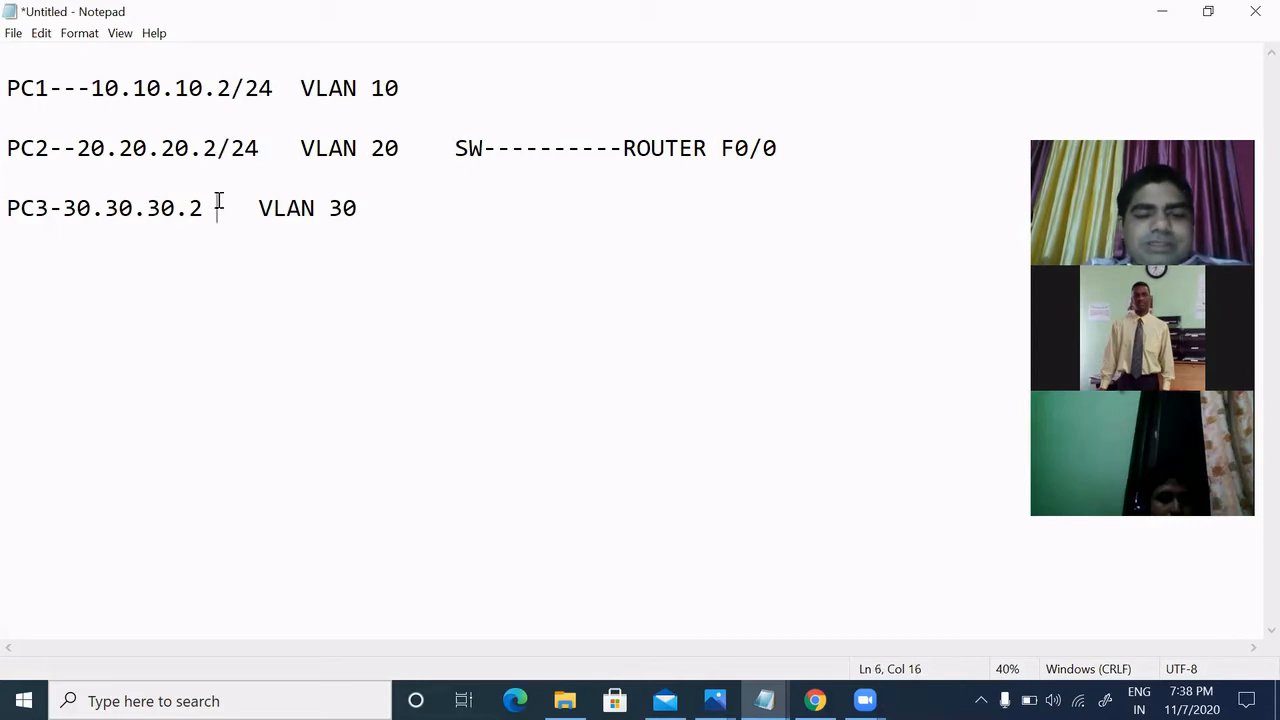
{"action": "key", "text": "Left"}
{"action": "type", "text": "/24"}
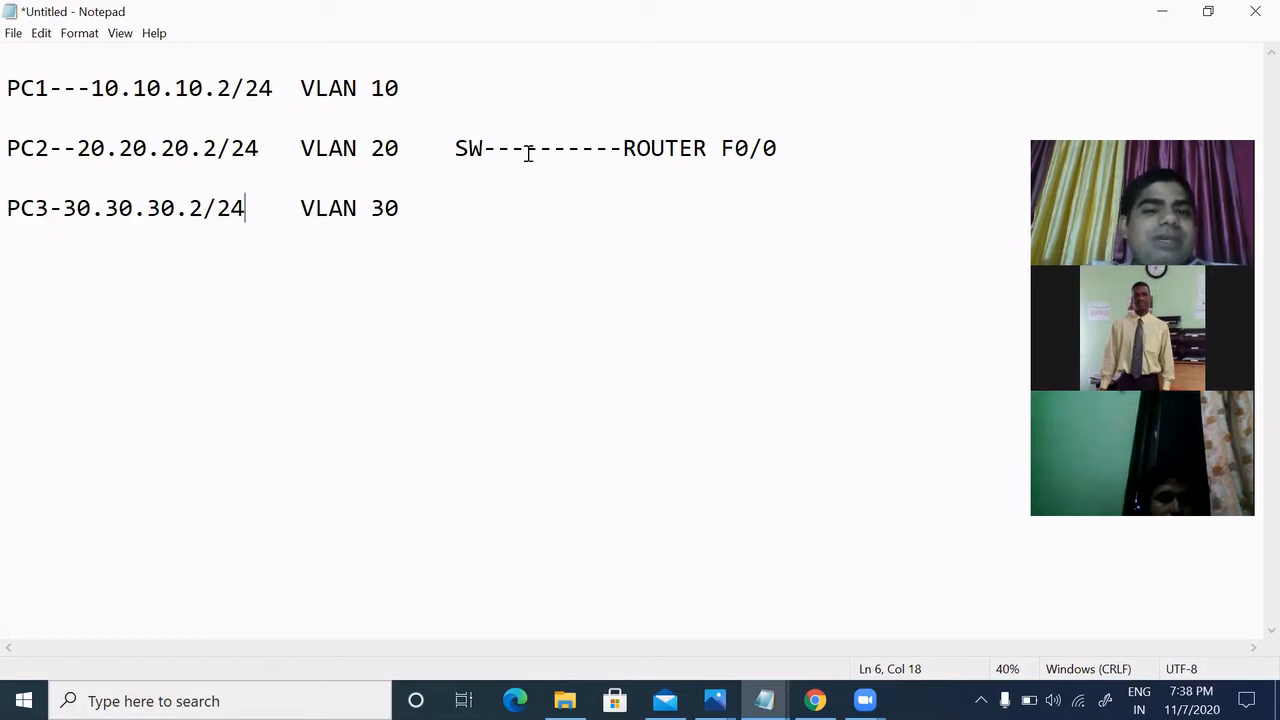
Extend the router's interface name to F0/0.1 and insert spaces between the dashed link and ROUTER.
{"action": "left_click", "coordinate": [781, 149]}
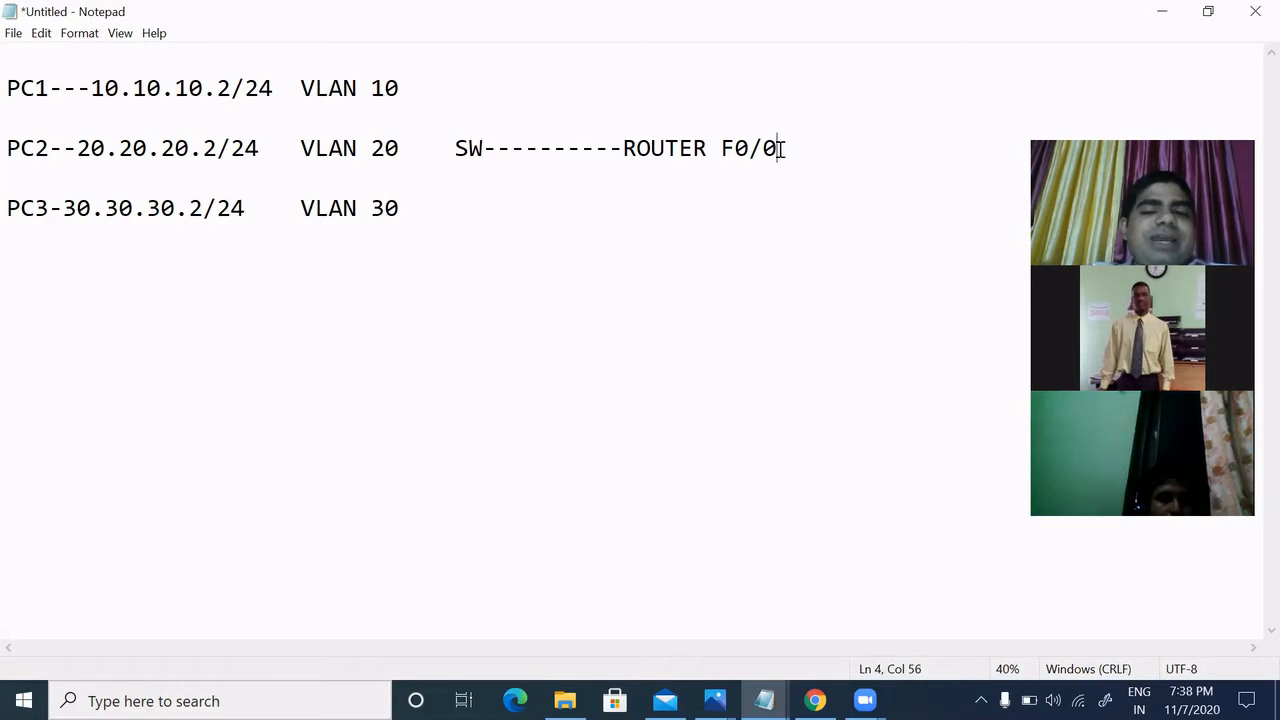
{"action": "type", "text": ".1"}
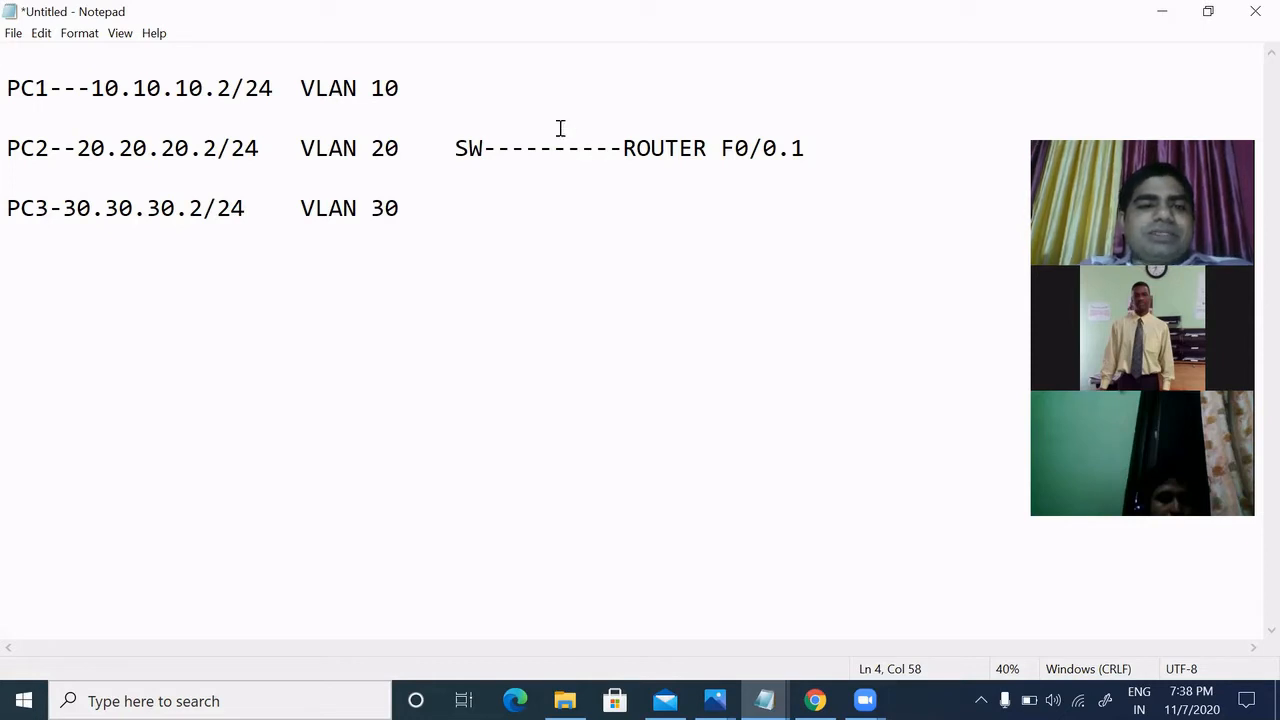
{"action": "key", "text": "Up"}
{"action": "key", "text": "Up"}
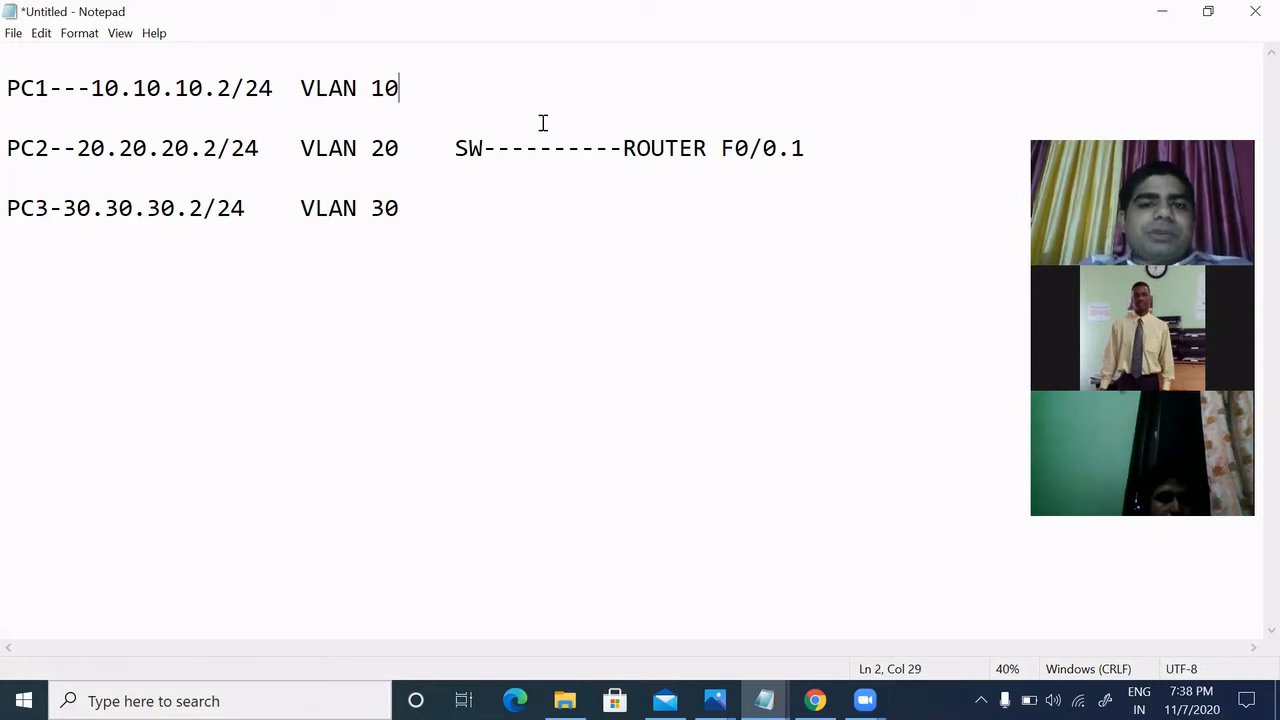
{"action": "key", "text": "Down"}
{"action": "left_click", "coordinate": [610, 148]}
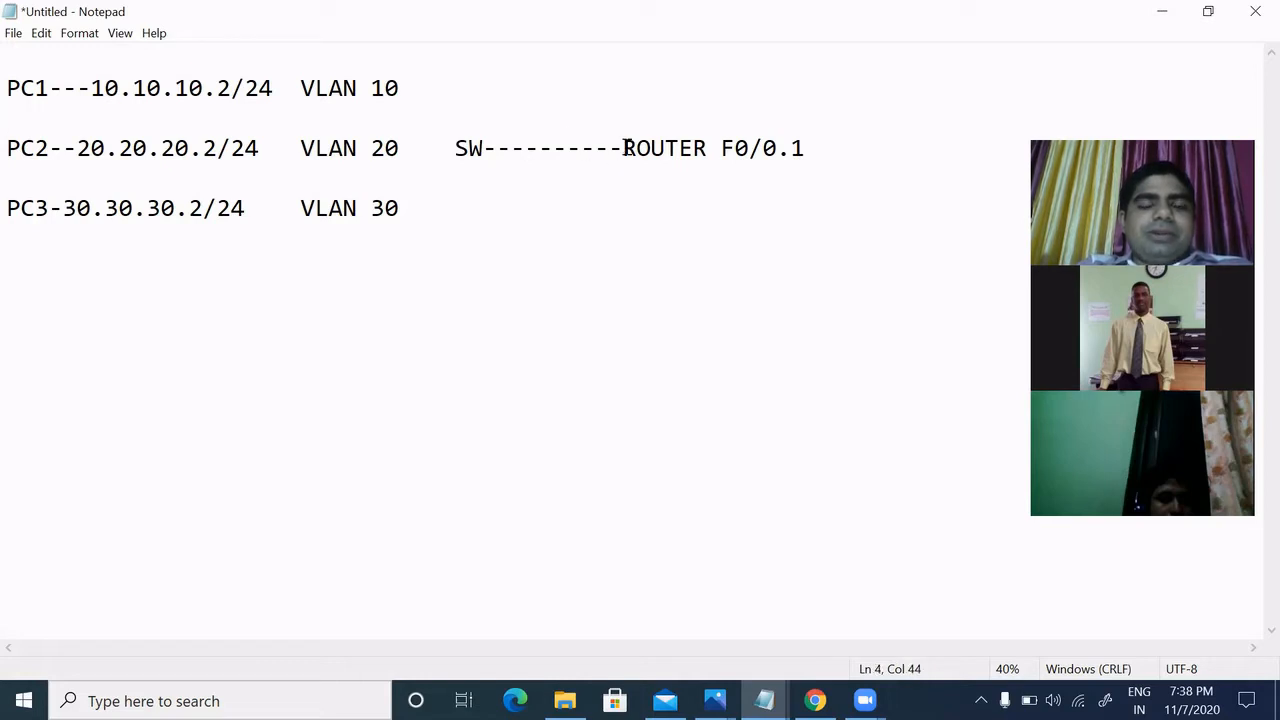
{"action": "type", "text": "-"}
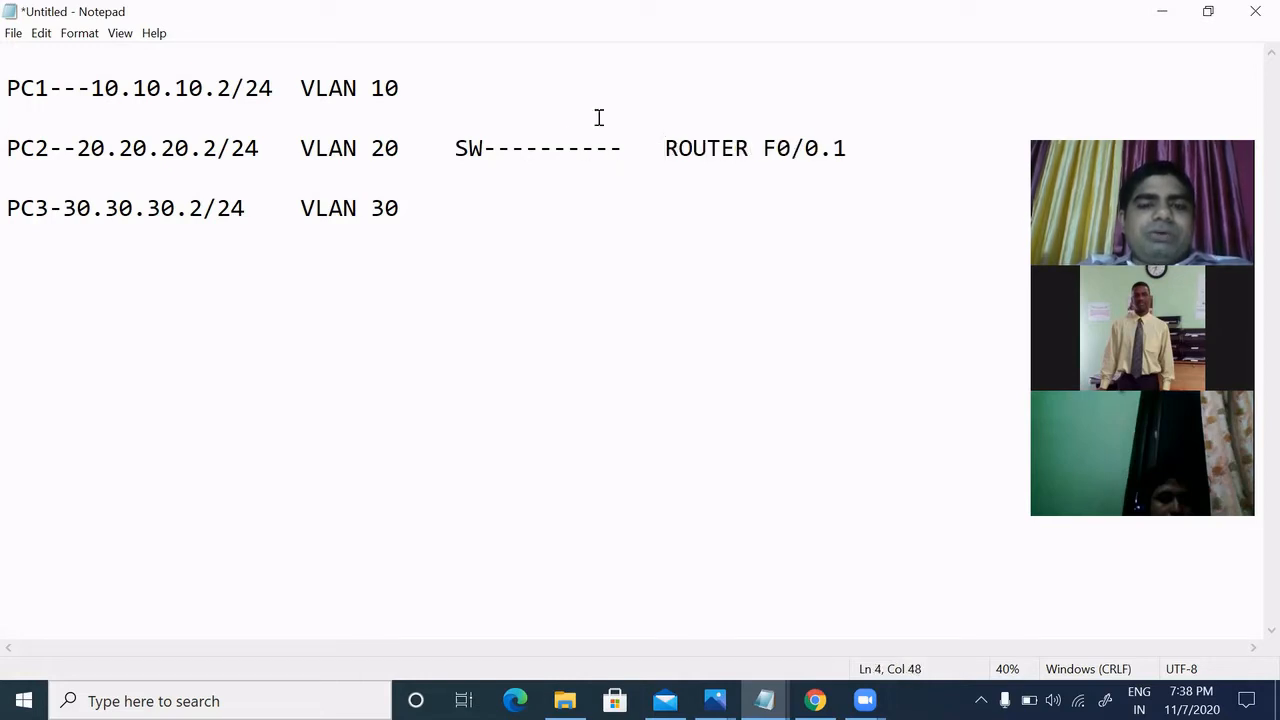
Write the address "10.10.10.1/24" on the PC1 line, starting above the end of the dashed link.
{"action": "key", "text": "Up"}
{"action": "key", "text": "Up"}
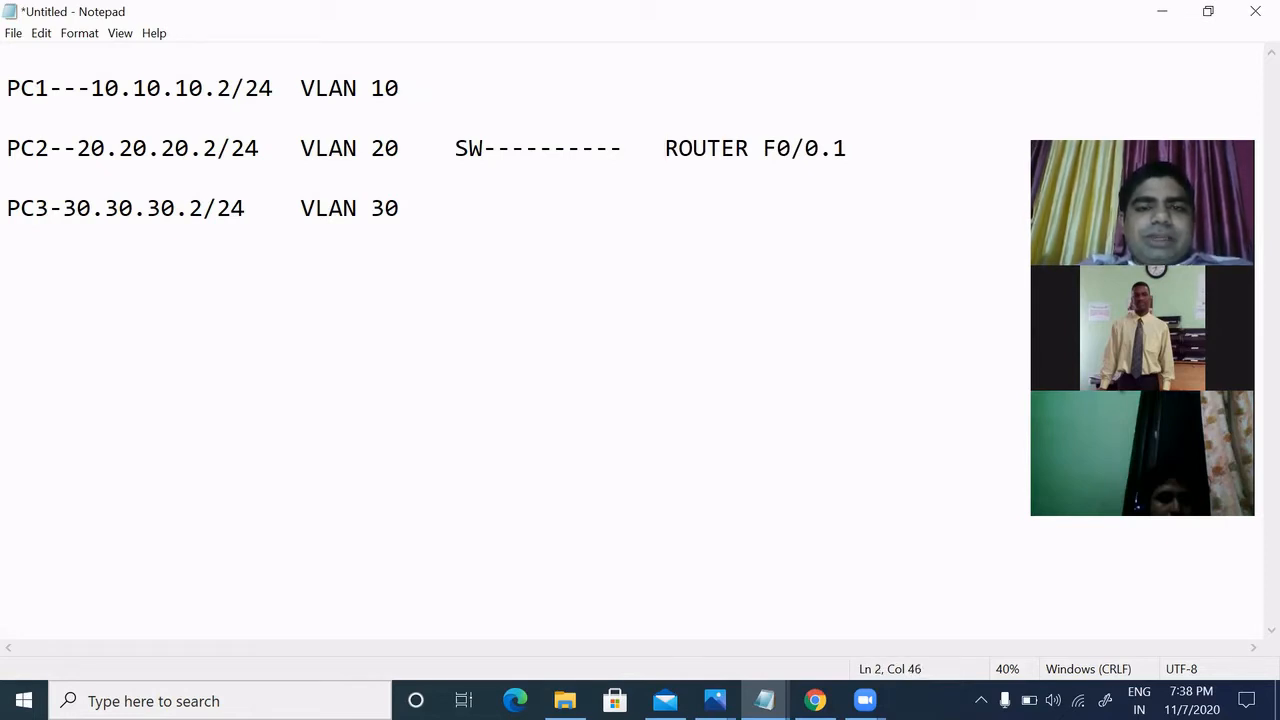
{"action": "key", "text": "BackSpace"}
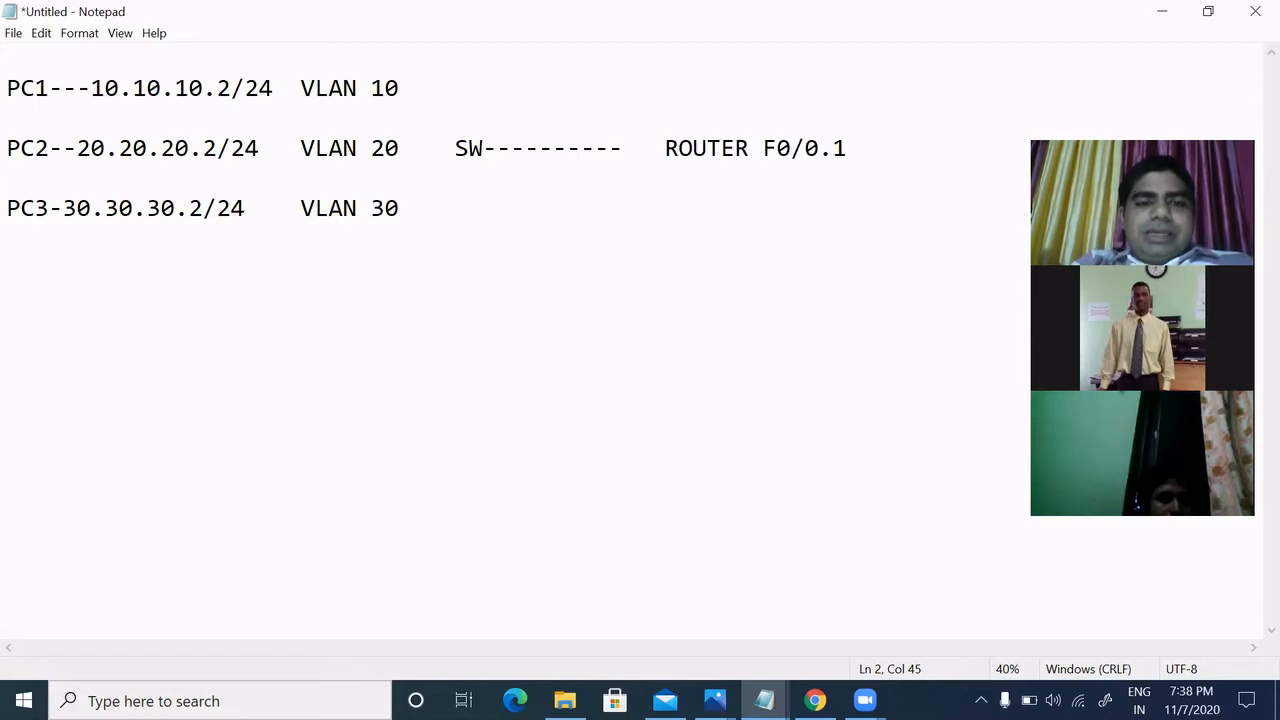
{"action": "type", "text": "10.10."}
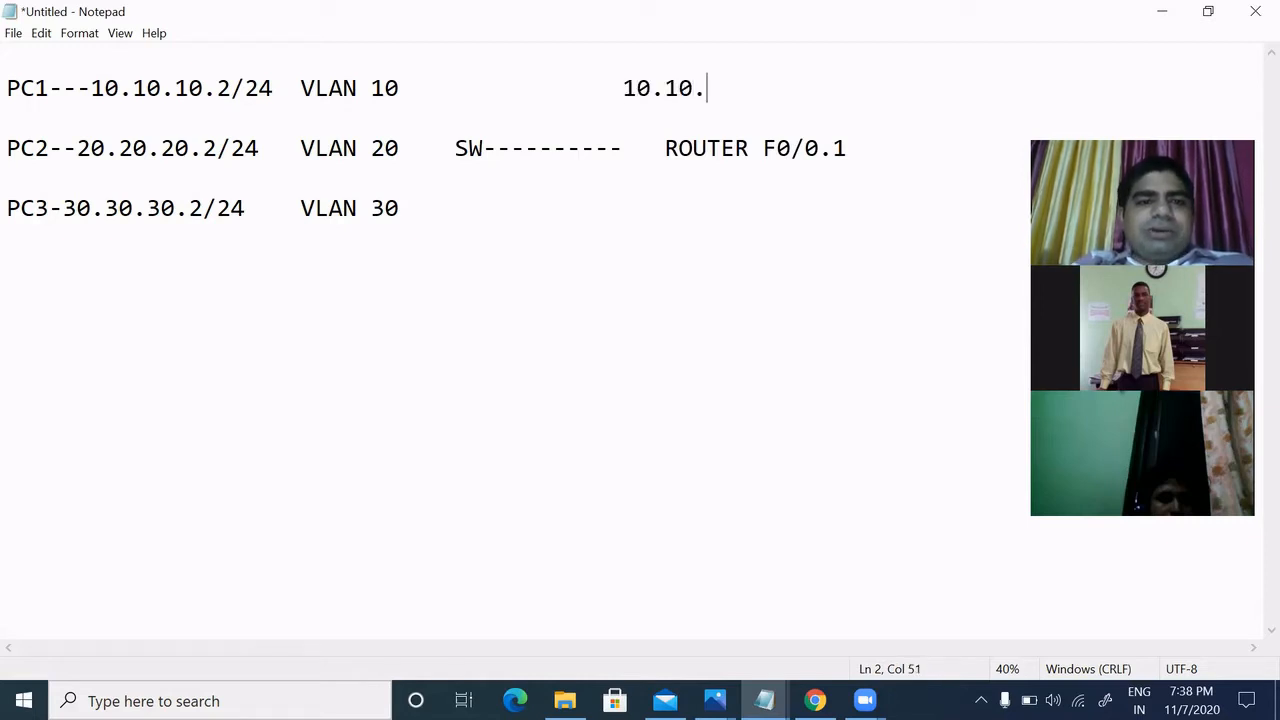
{"action": "type", "text": "10.1"}
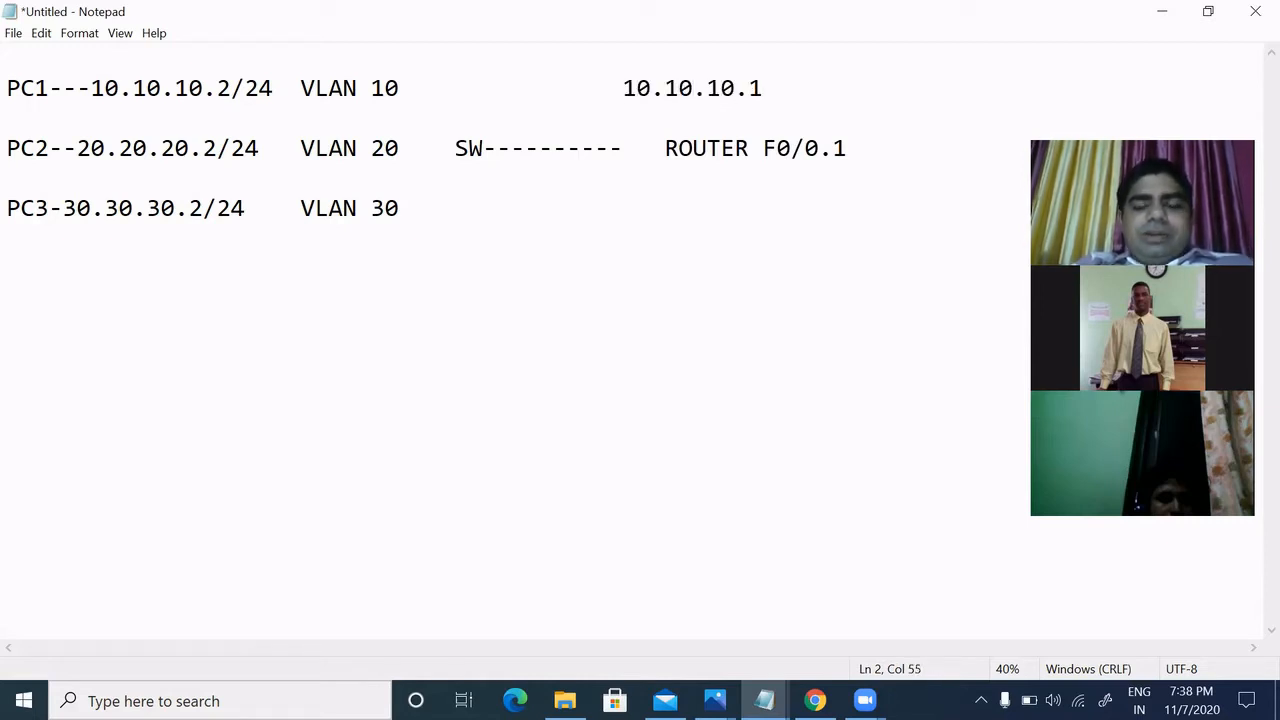
{"action": "type", "text": "/24"}
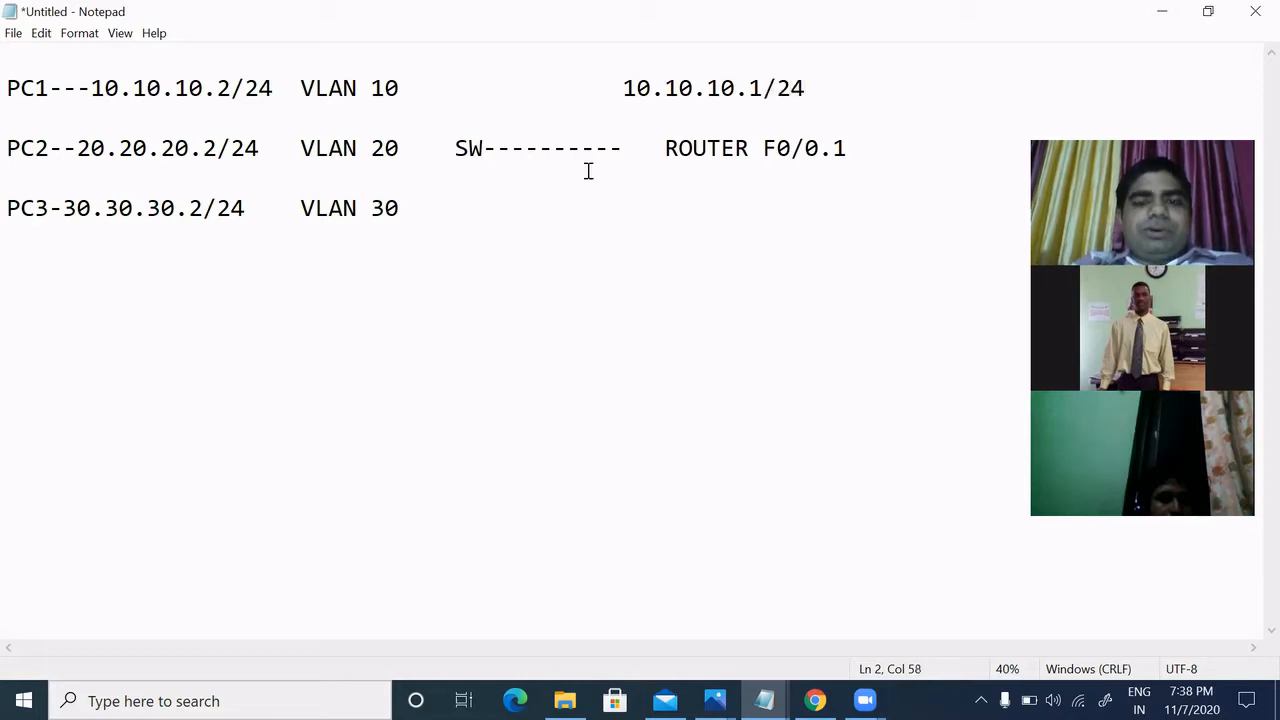
Append "ROUTER F0/0.1" after 10.10.10.1/24 and align the PC2 line's ROUTER F0/0.1 text beneath it with spaces.
{"action": "left_click", "coordinate": [665, 150]}
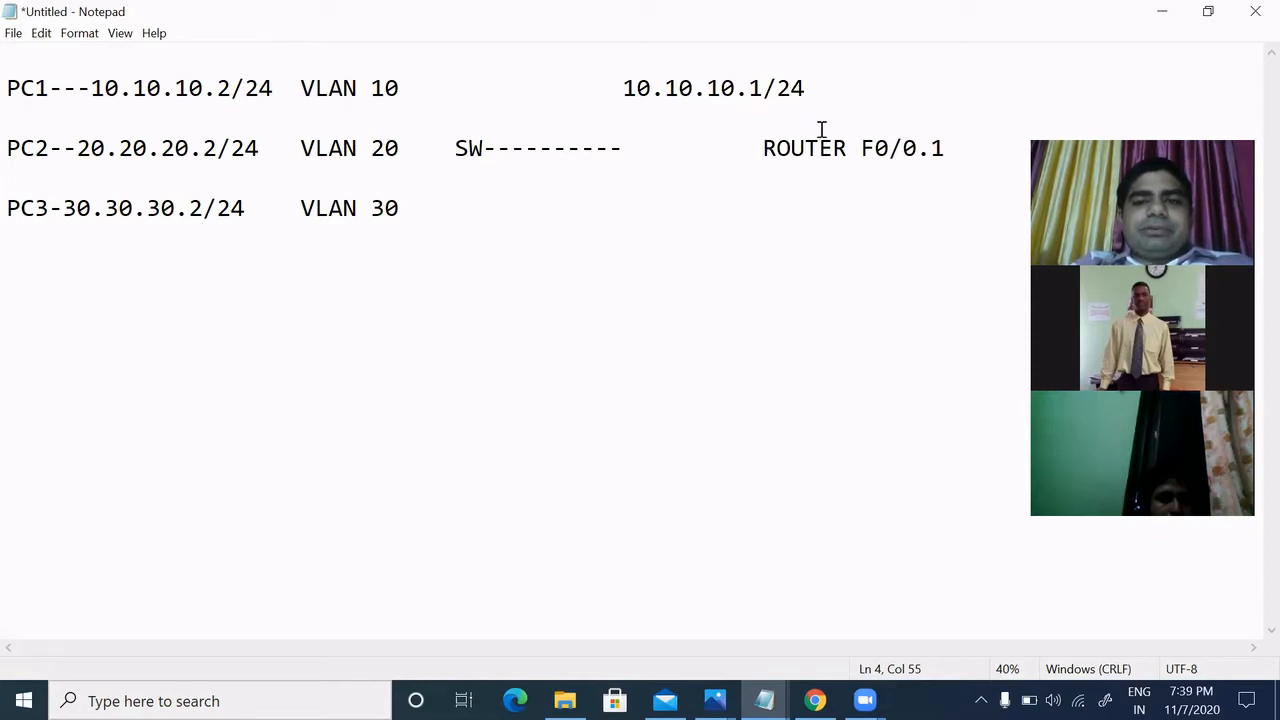
{"action": "key", "text": "alt+Tab"}
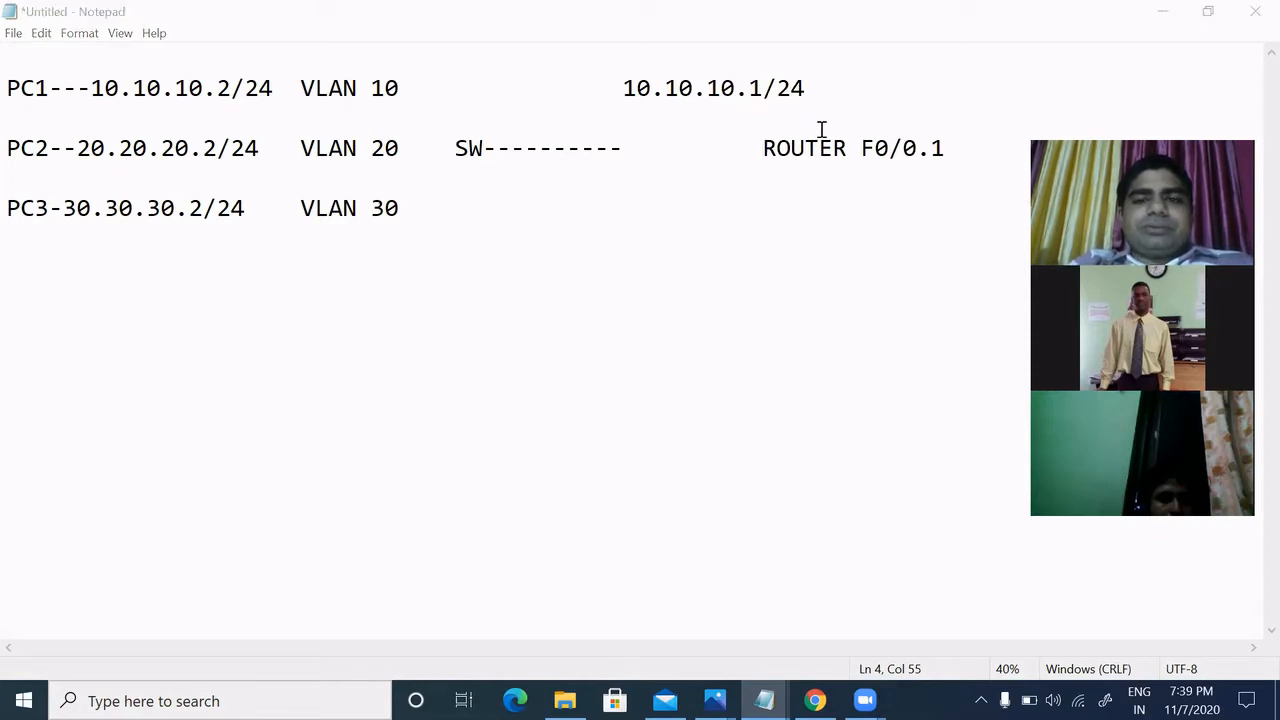
{"action": "left_click", "coordinate": [821, 92]}
{"action": "type", "text": "R"}
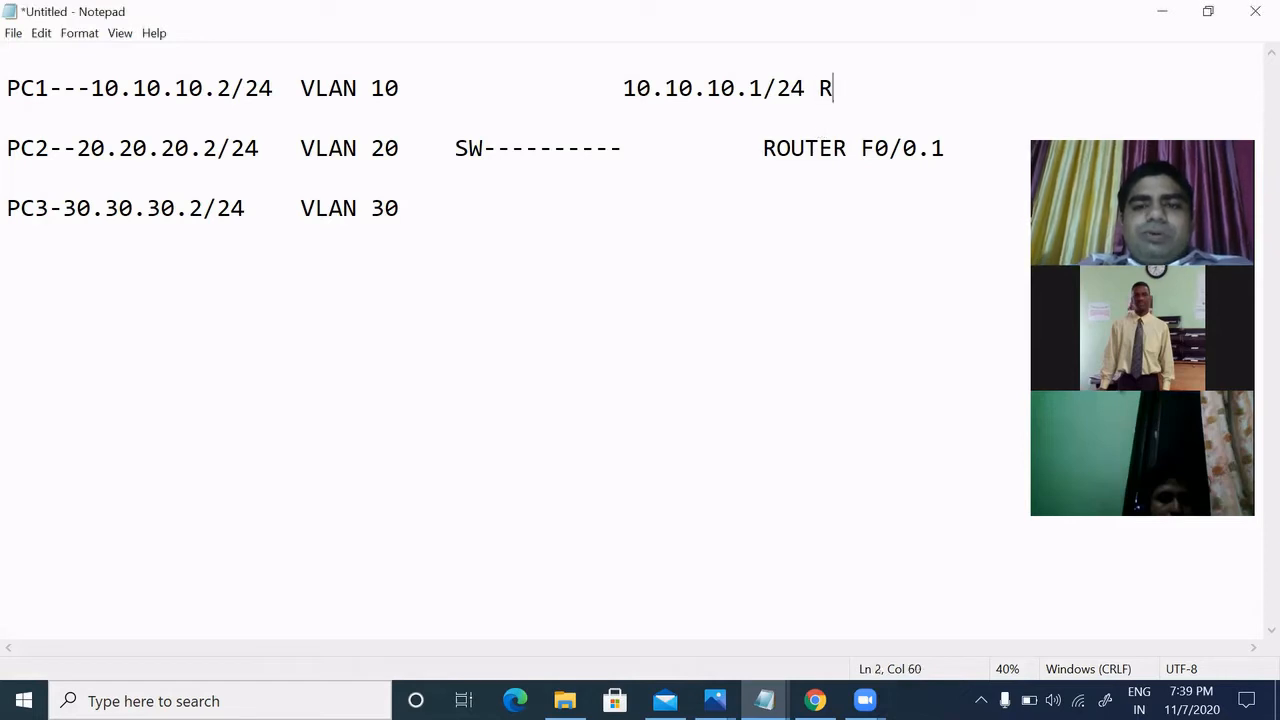
{"action": "type", "text": "OUTER F"}
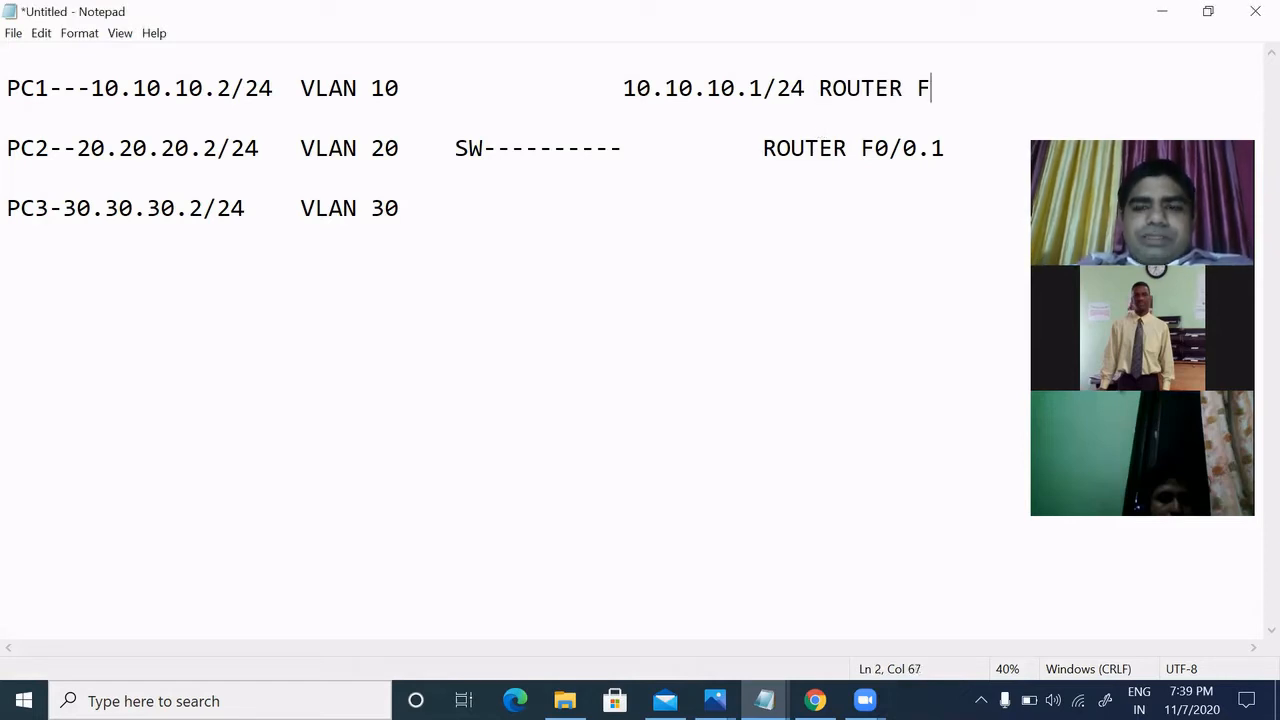
{"action": "type", "text": "0/0"}
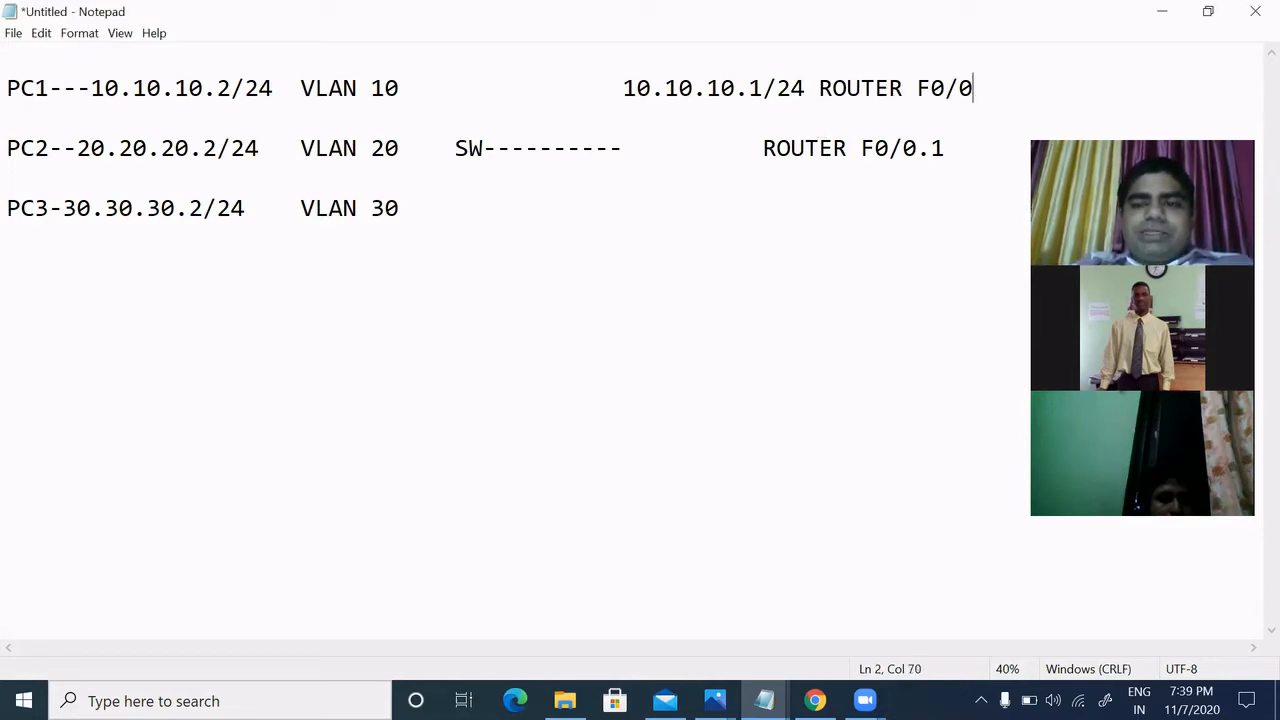
{"action": "type", "text": ".1"}
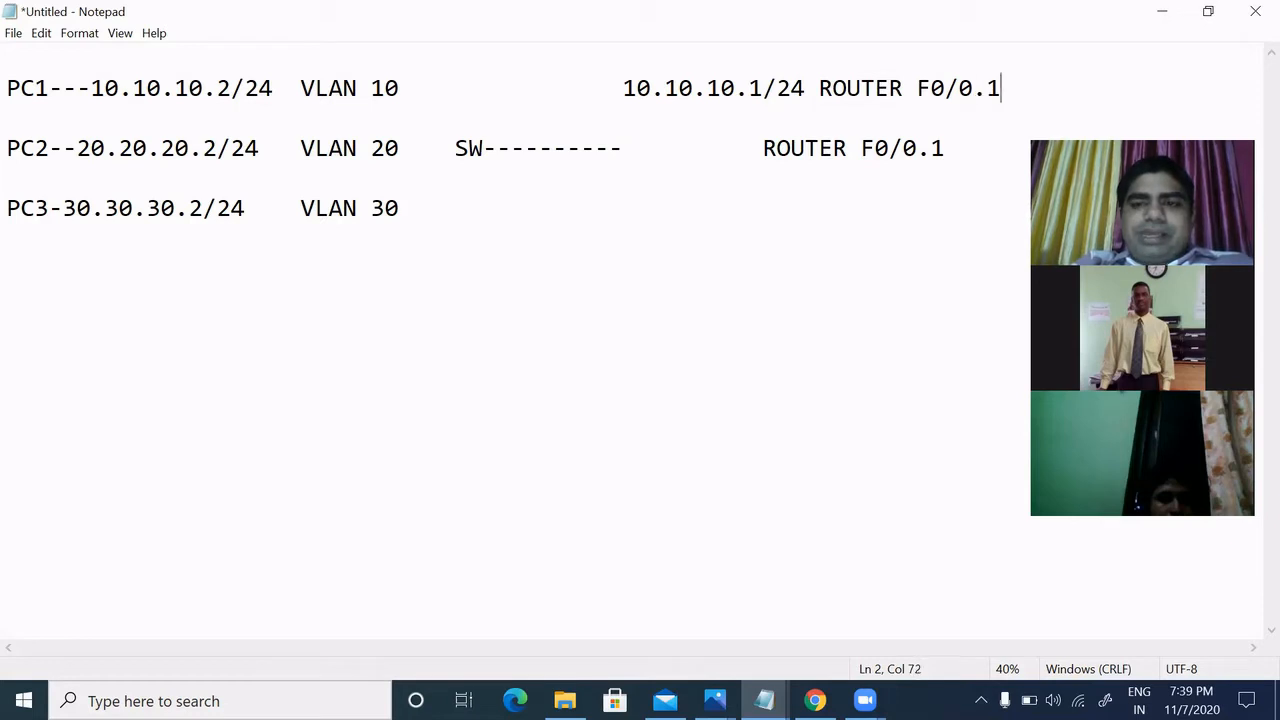
{"action": "left_click", "coordinate": [763, 148]}
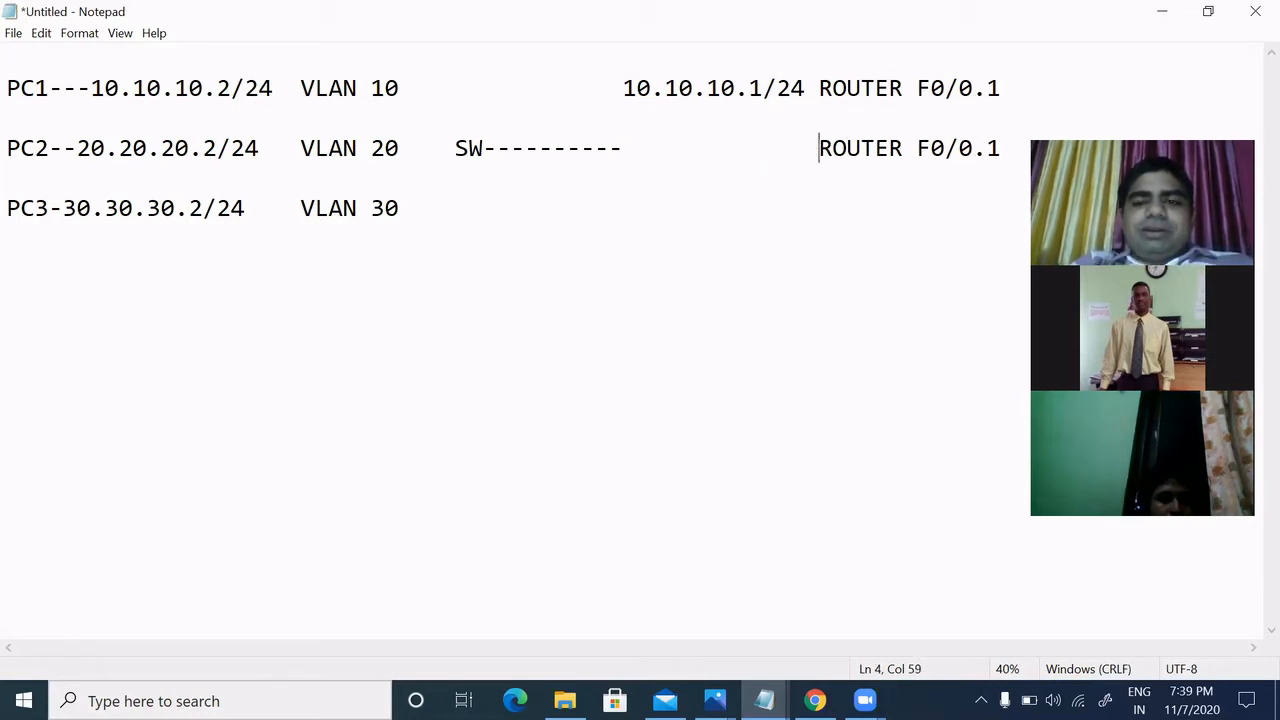
Trim the PC2 line's "ROUTER F0/0.1" to "ROUTER F0/" and shift it further along the line with spaces.
{"action": "left_click", "coordinate": [998, 146]}
{"action": "key", "text": "BackSpace"}
{"action": "key", "text": "BackSpace"}
{"action": "key", "text": "BackSpace"}
{"action": "key", "text": "BackSpace"}
{"action": "key", "text": "BackSpace"}
{"action": "key", "text": "BackSpace"}
{"action": "key", "text": "BackSpace"}
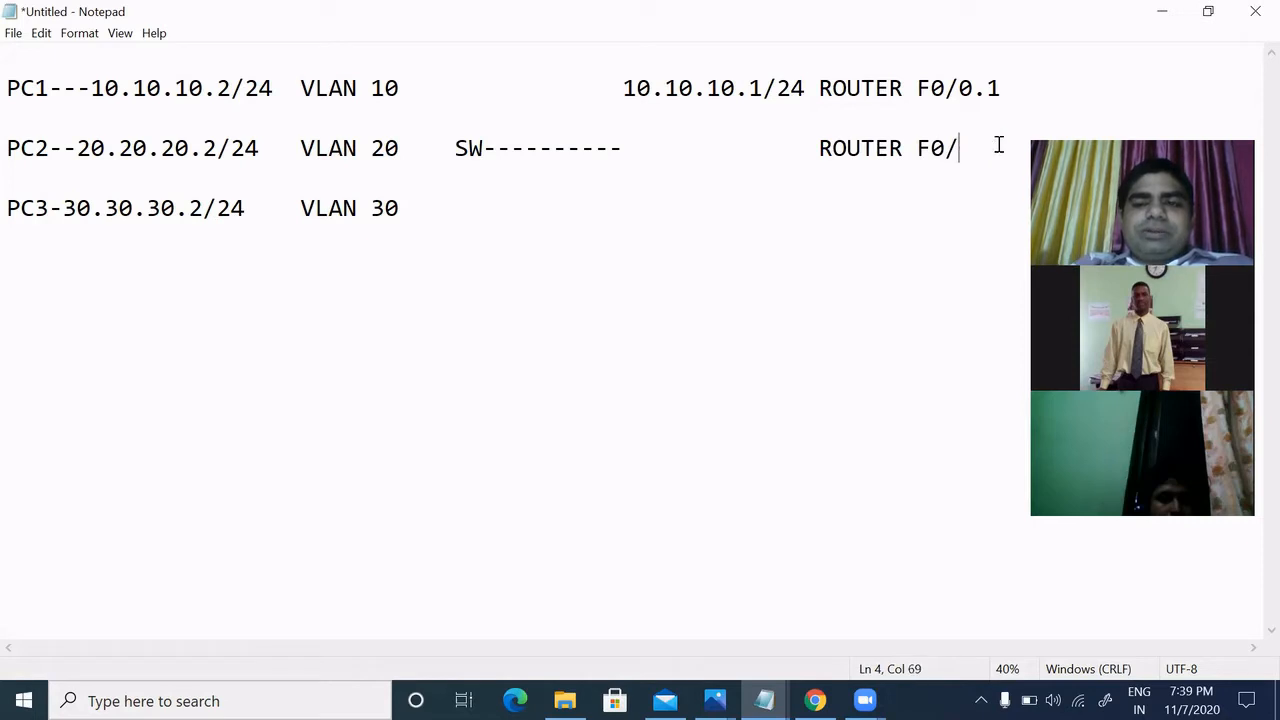
{"action": "left_click", "coordinate": [819, 152]}
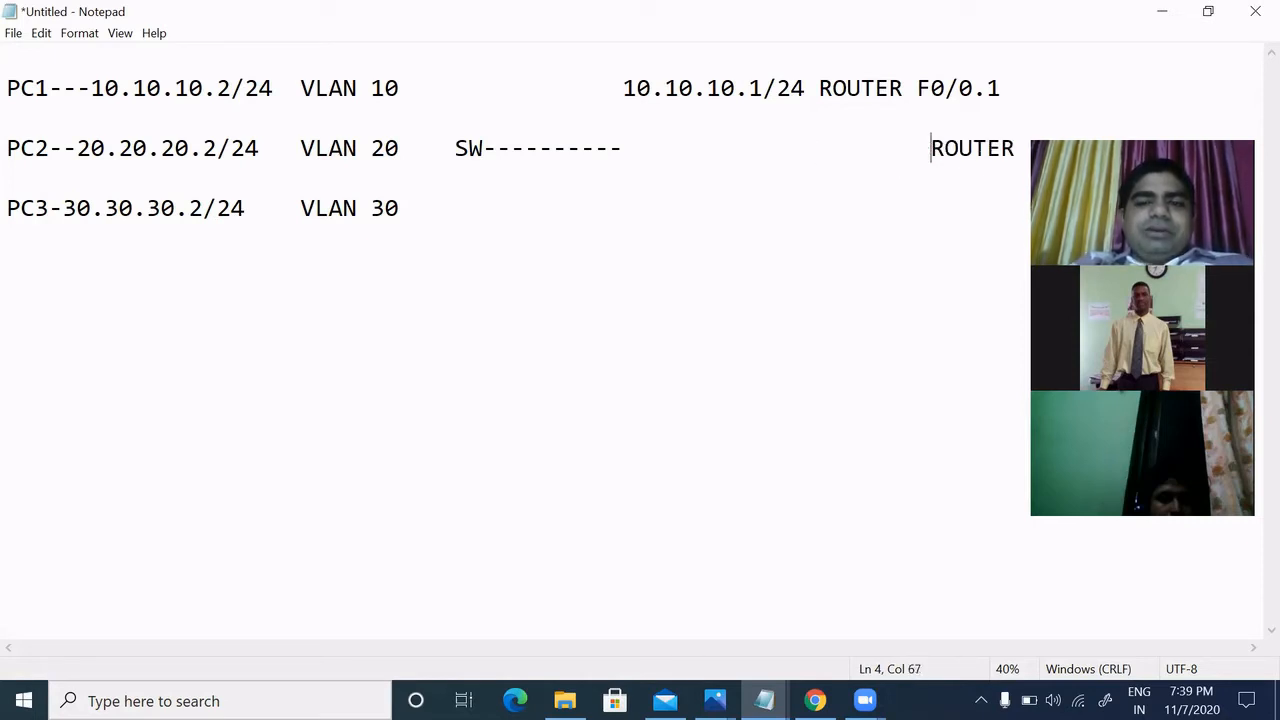
Write the address "20.20.20.1/24" directly after the dashed SW link on the PC2 line.
{"action": "left_click", "coordinate": [665, 148]}
{"action": "key", "text": "Left"}
{"action": "key", "text": "Left"}
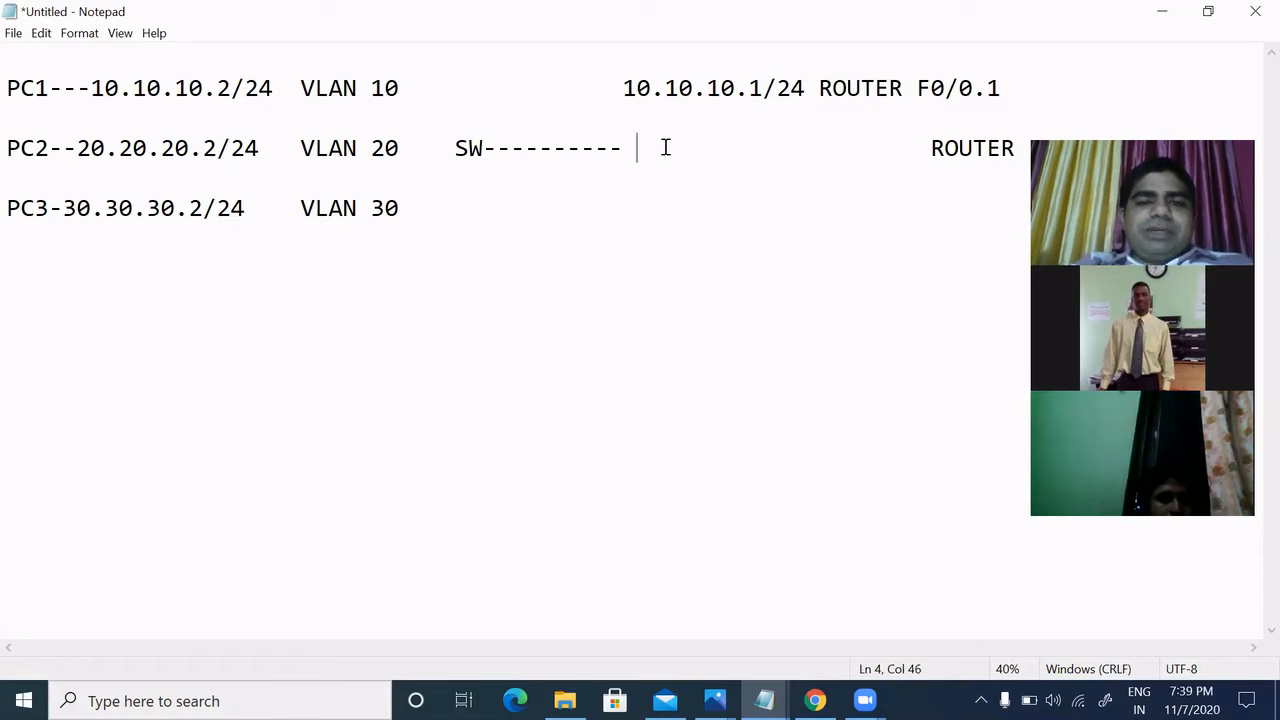
{"action": "type", "text": "20.20.20."}
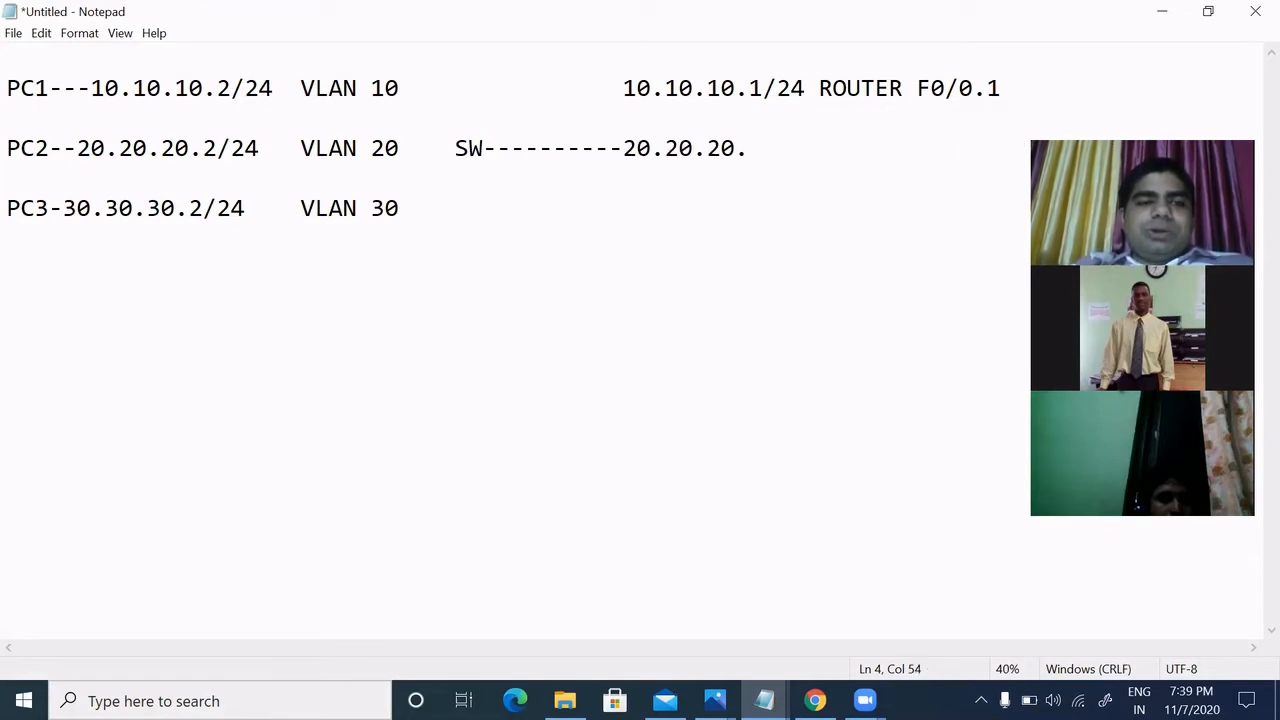
{"action": "type", "text": "1/24"}
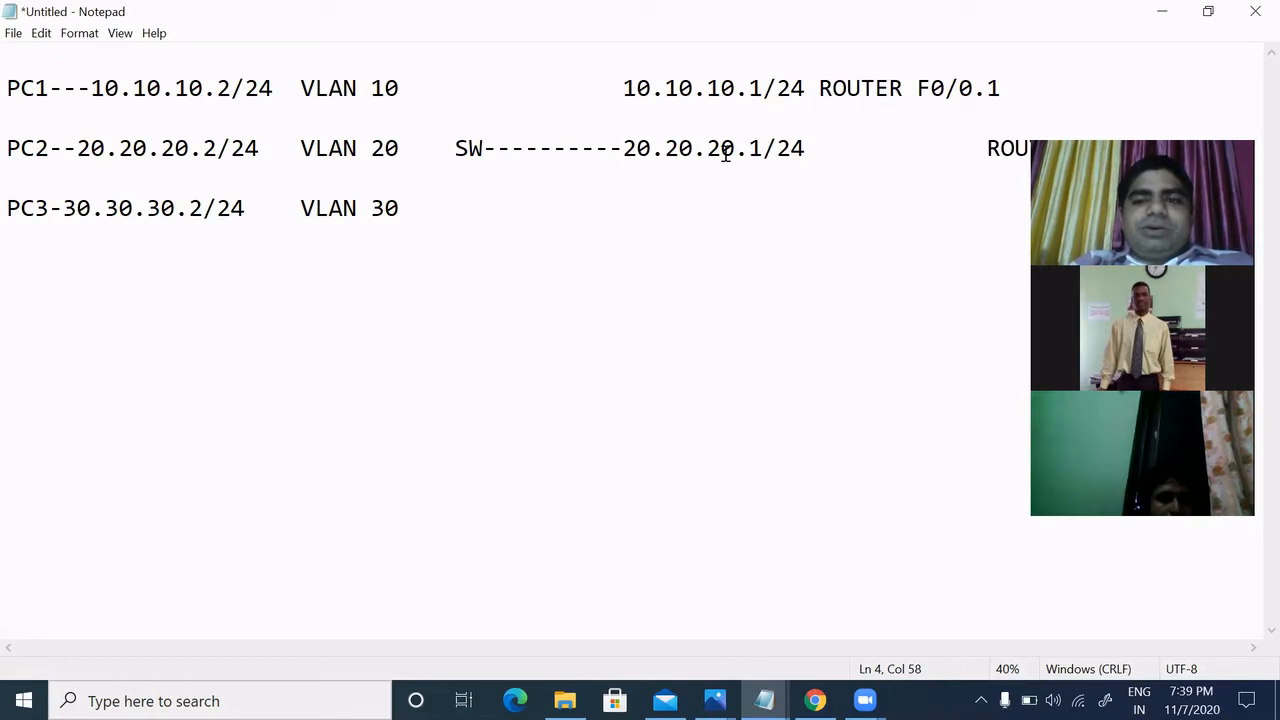
Add the router subinterface "R F0/0.2" after the 20.20.20.1/24 address, separated by two spaces.
{"action": "type", "text": "  R "}
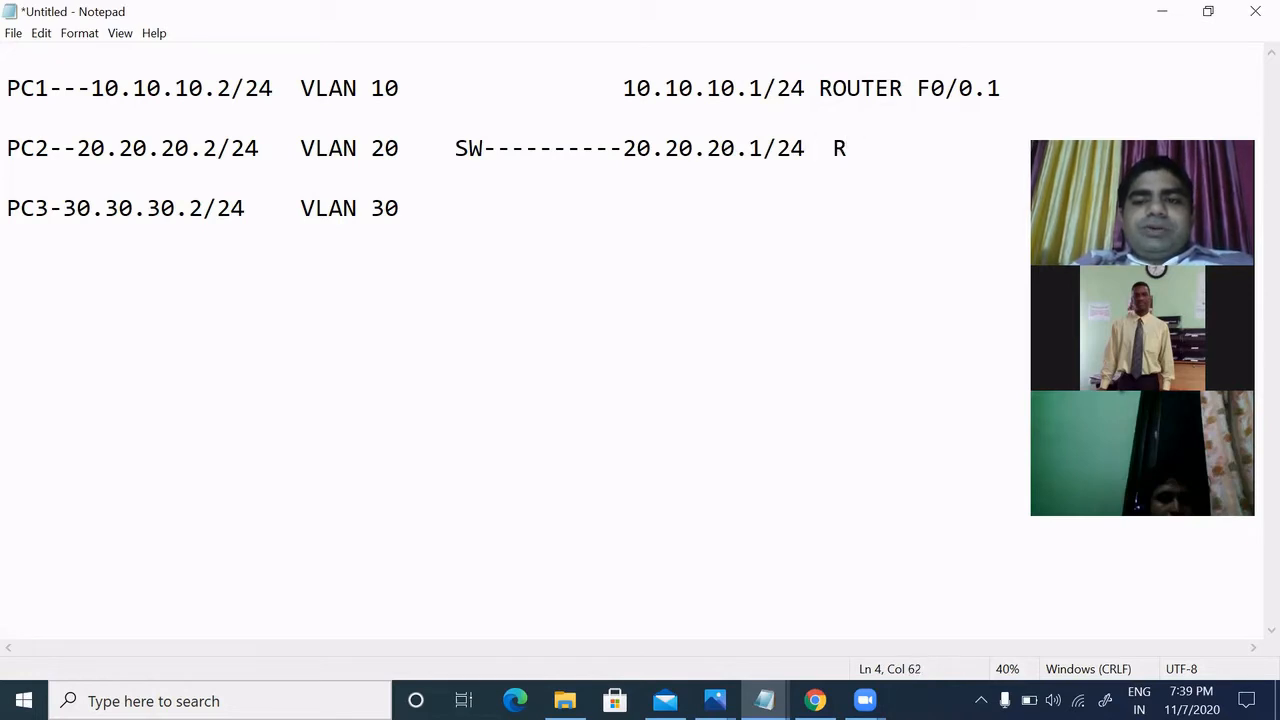
{"action": "type", "text": "F0/0"}
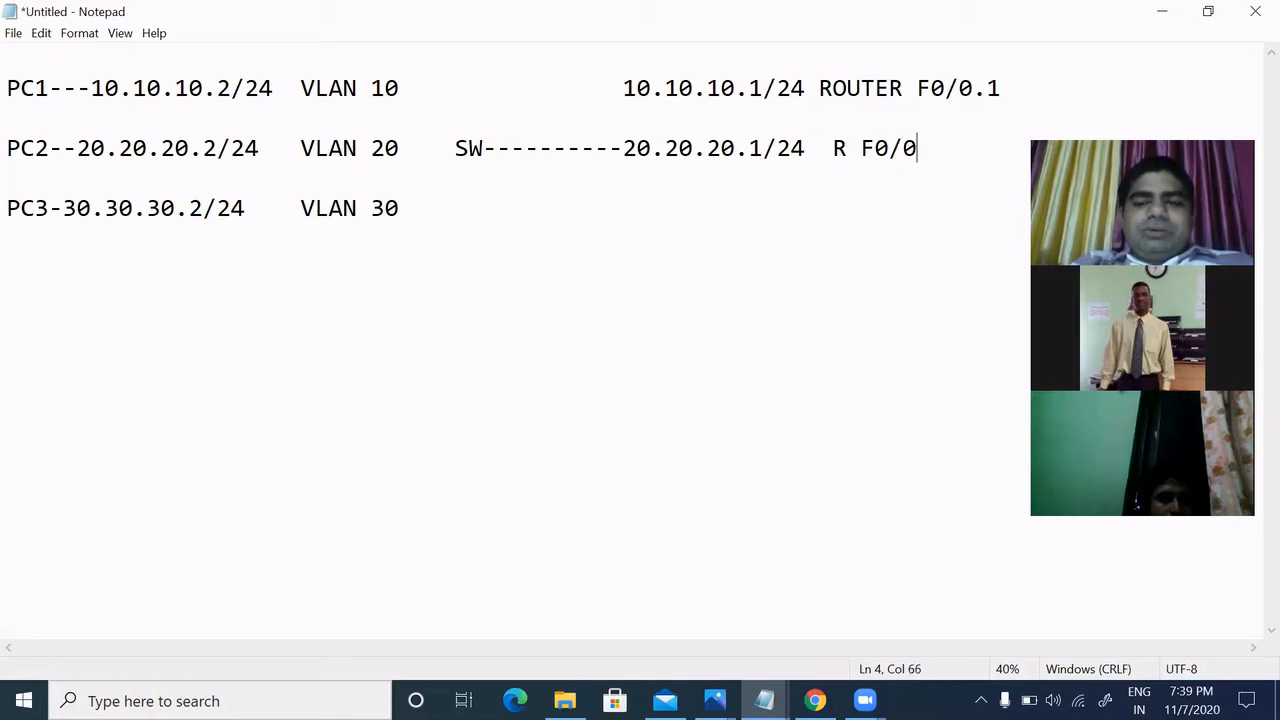
{"action": "type", "text": "/"}
{"action": "key", "text": "BackSpace"}
{"action": "type", "text": ".2"}
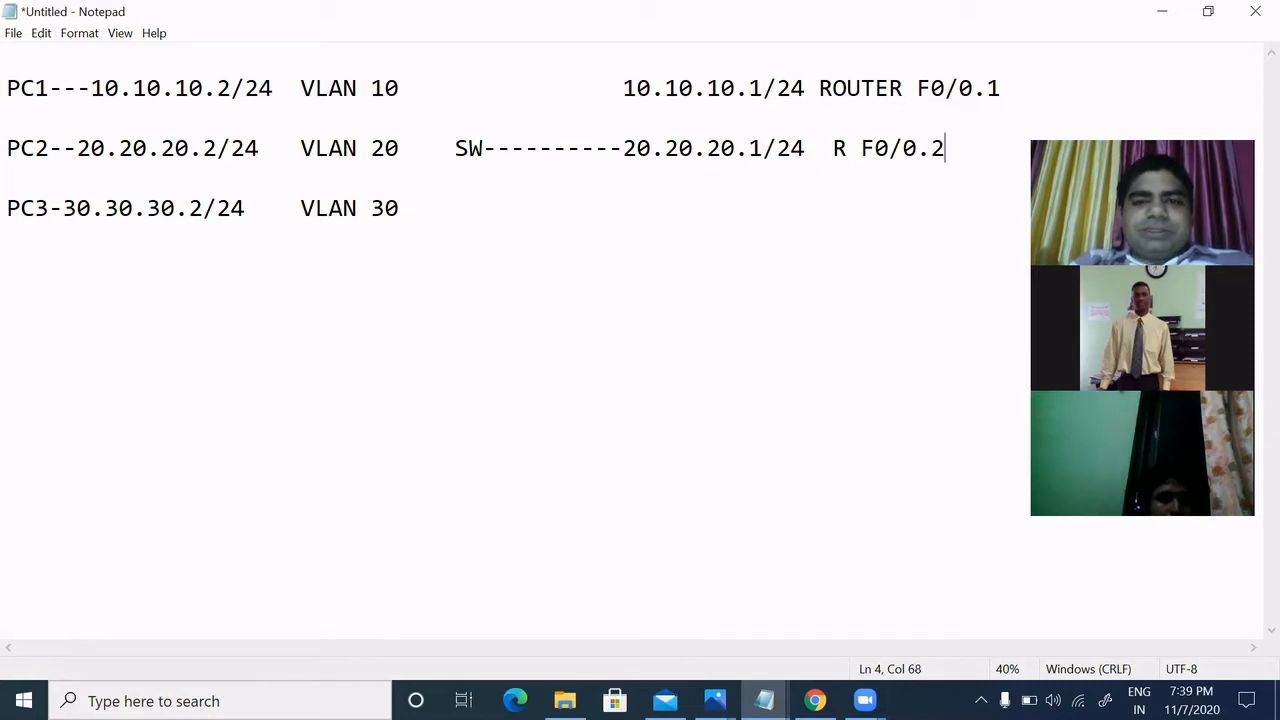
Write "30.30.30.1/24 R F0/0.3" on the PC3 line, aligned beneath the 20.20.20.1/24 address.
{"action": "left_click", "coordinate": [607, 201]}
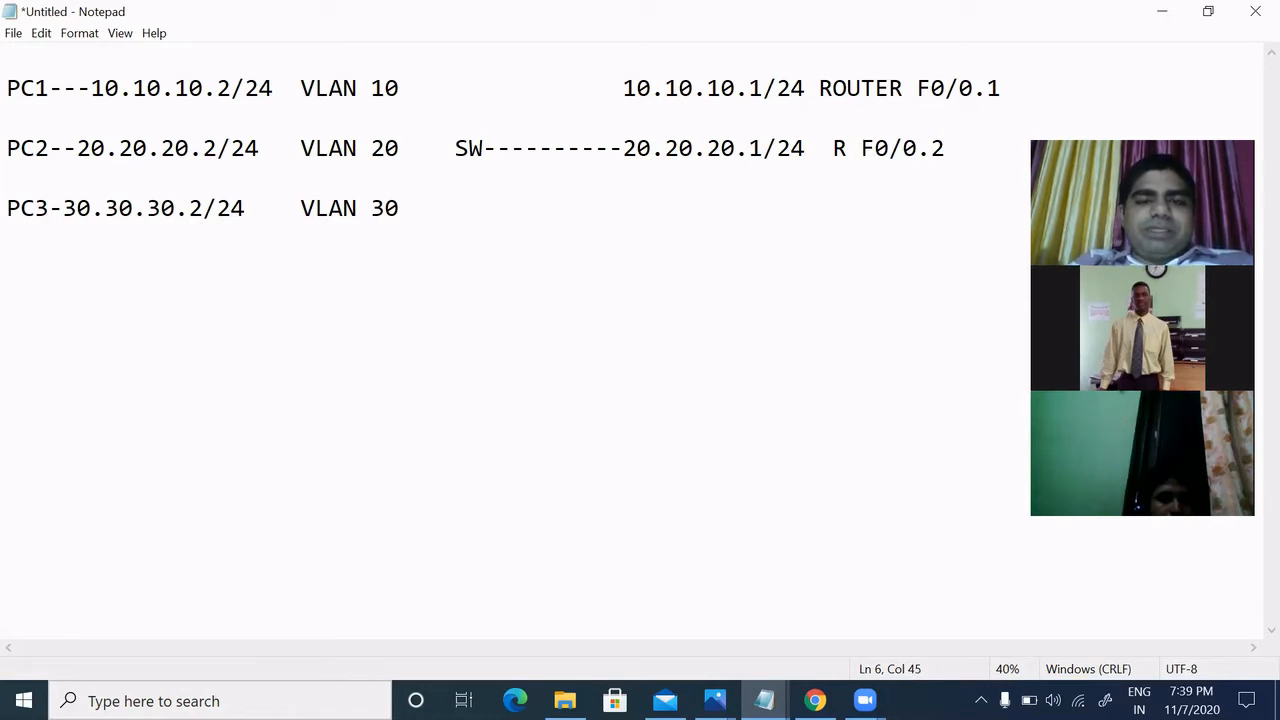
{"action": "type", "text": "30.30.30"}
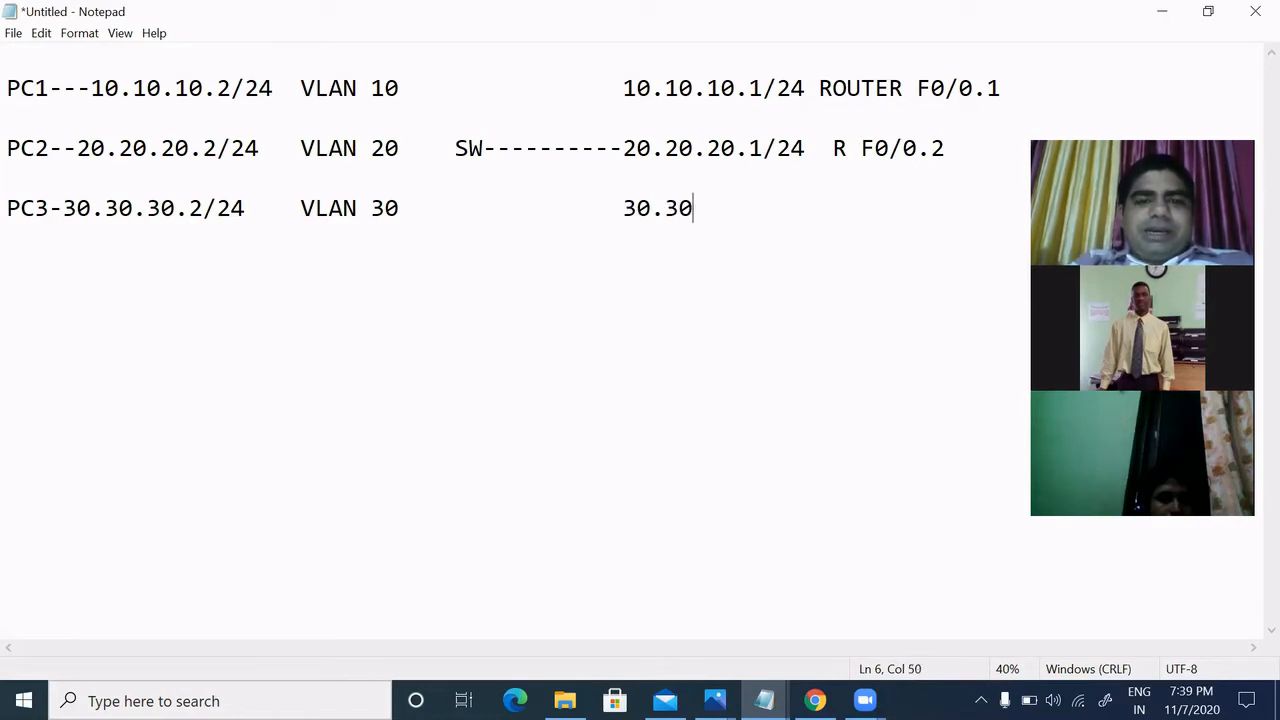
{"action": "type", "text": ".1"}
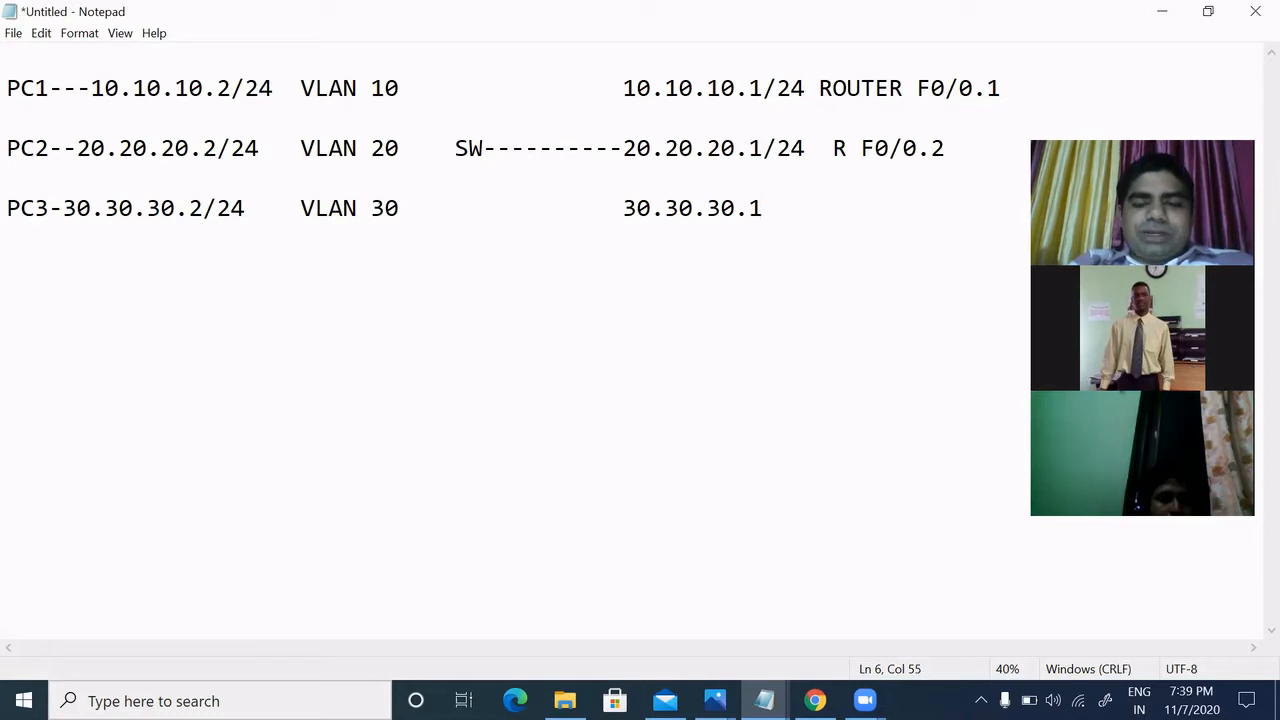
{"action": "type", "text": "/24 R F"}
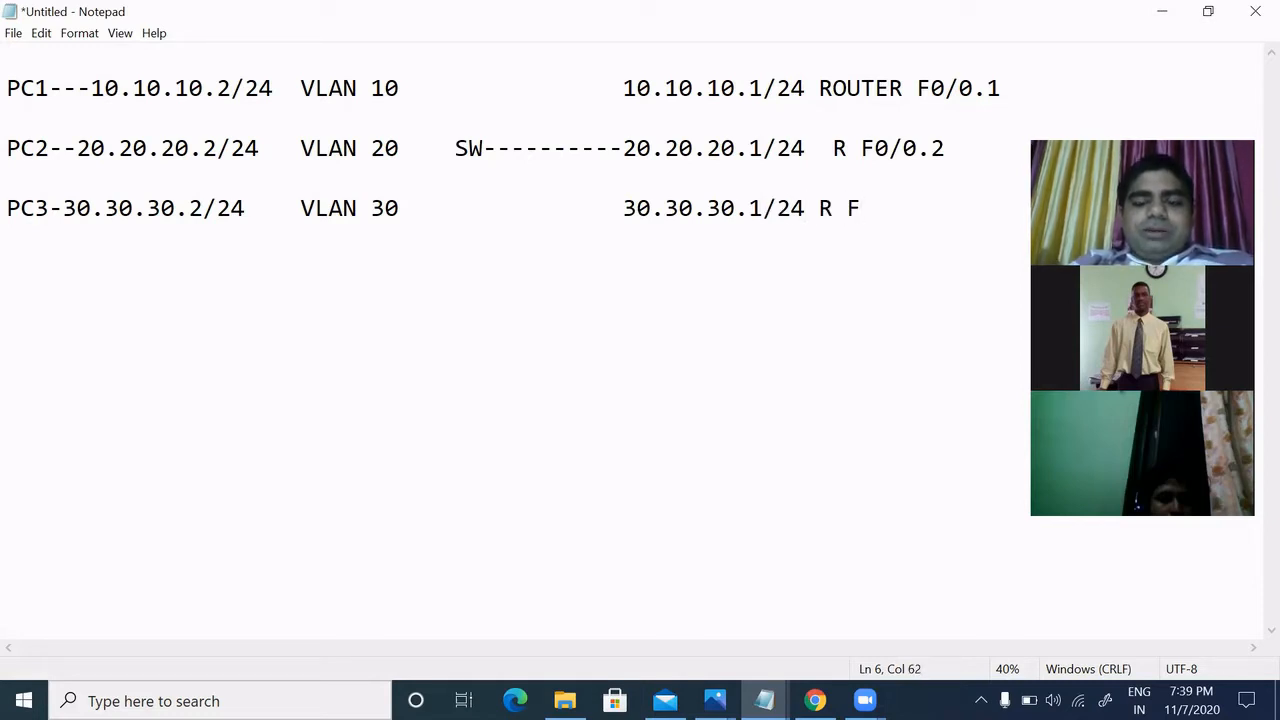
{"action": "type", "text": "0/0"}
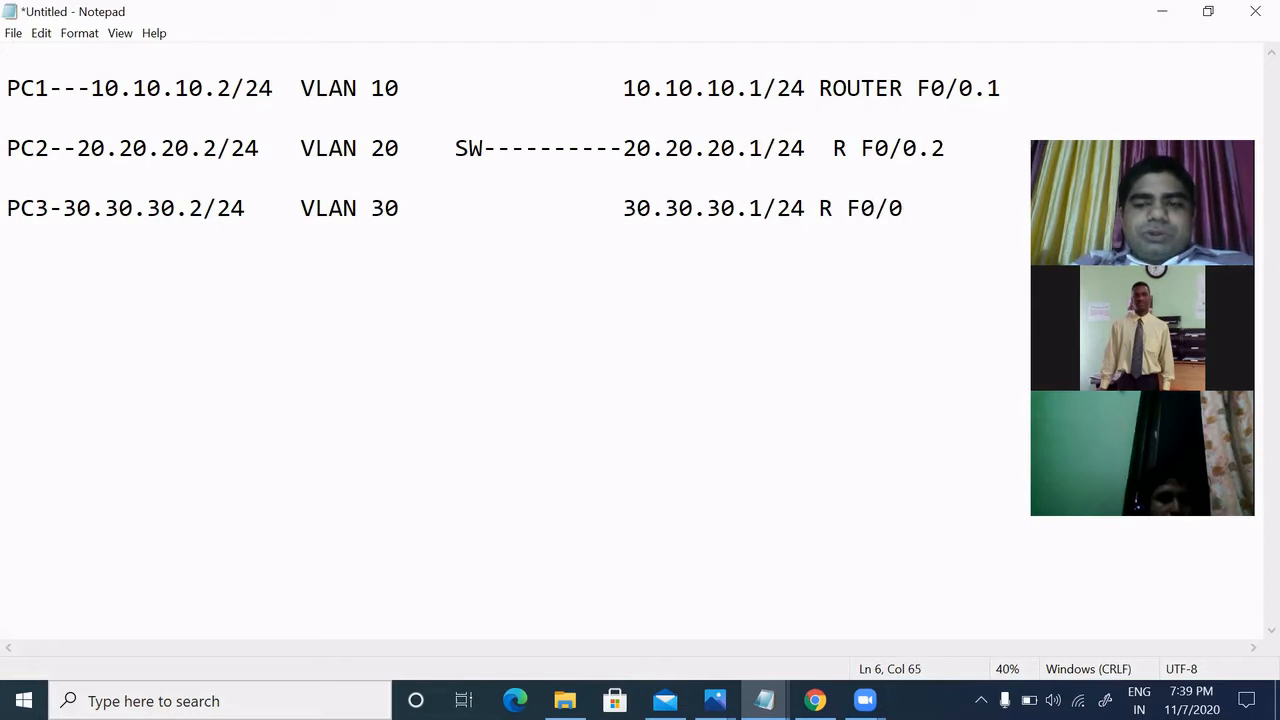
{"action": "type", "text": ".3"}
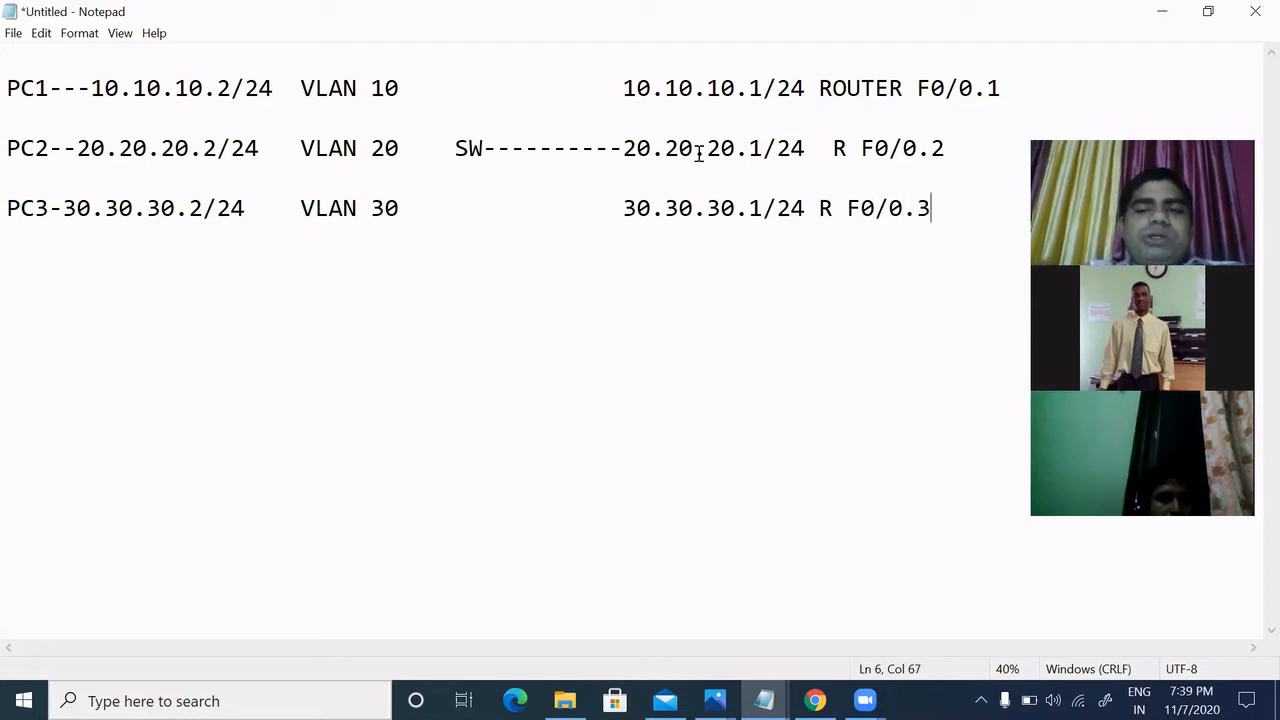
Write "dot1q" in lowercase on the empty line below the topology listing.
{"action": "left_click", "coordinate": [958, 148]}
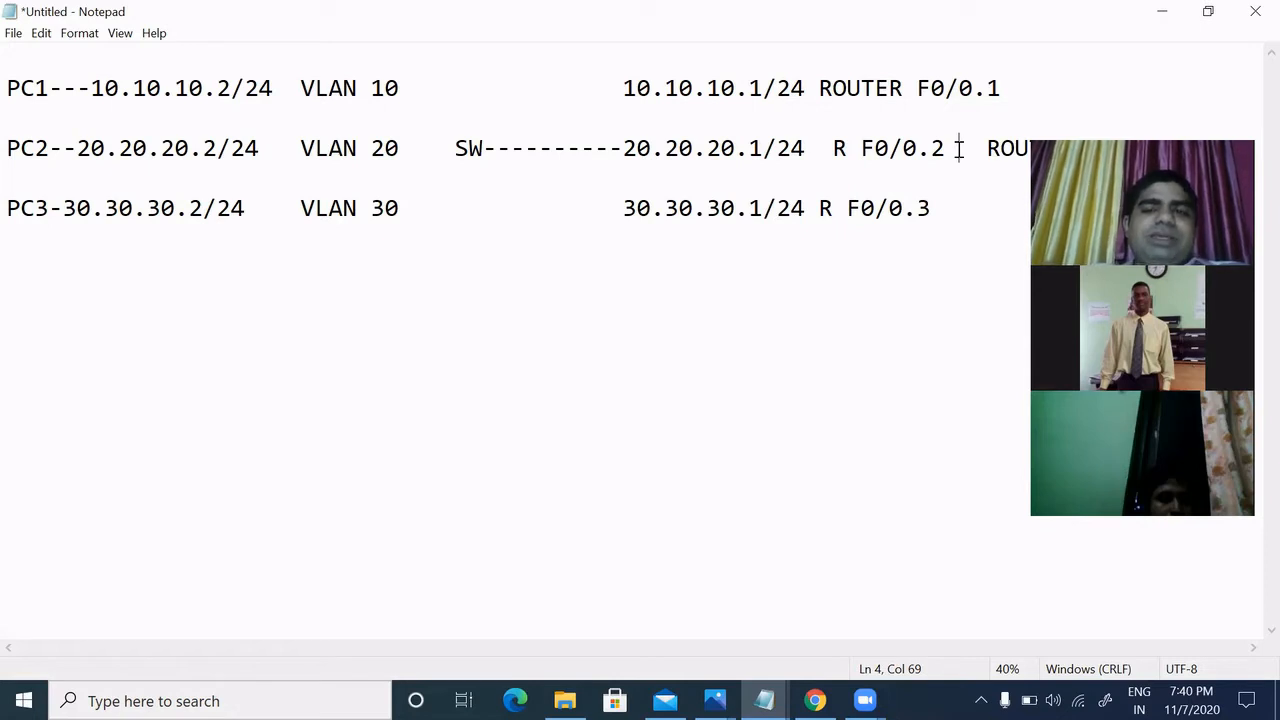
{"action": "left_click", "coordinate": [142, 297]}
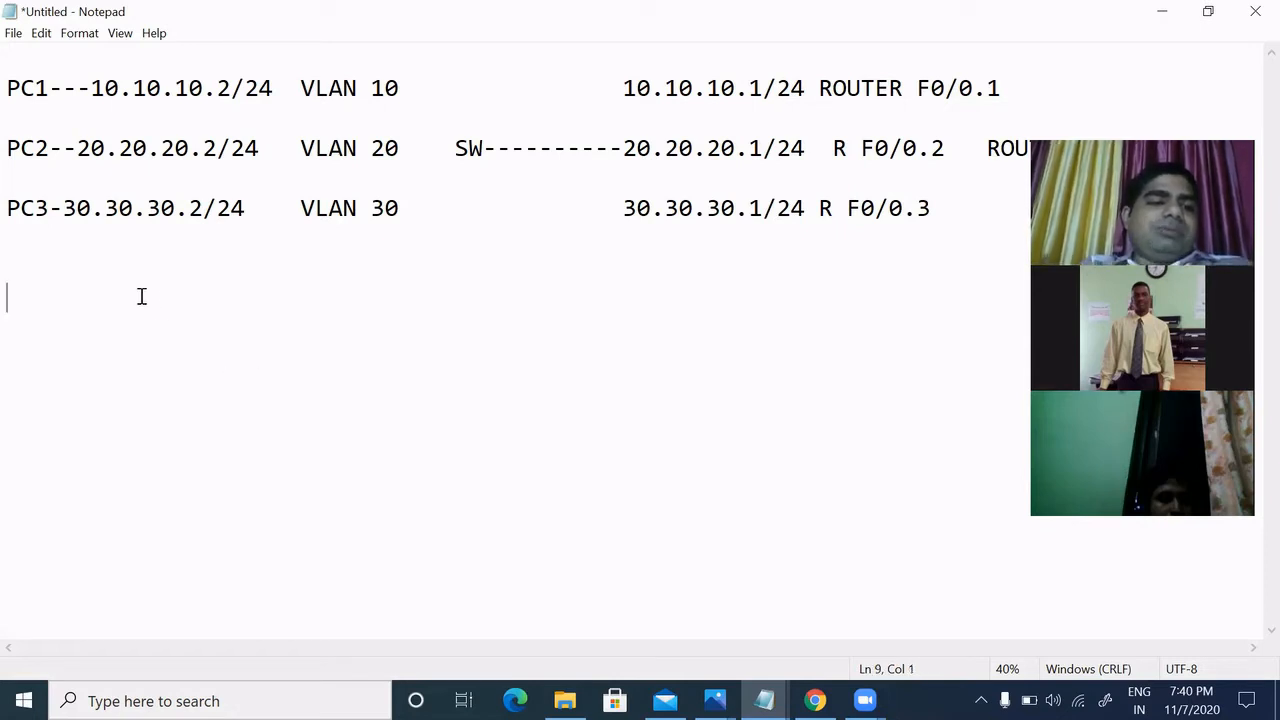
{"action": "type", "text": "DO"}
{"action": "key", "text": "BackSpace"}
{"action": "key", "text": "BackSpace"}
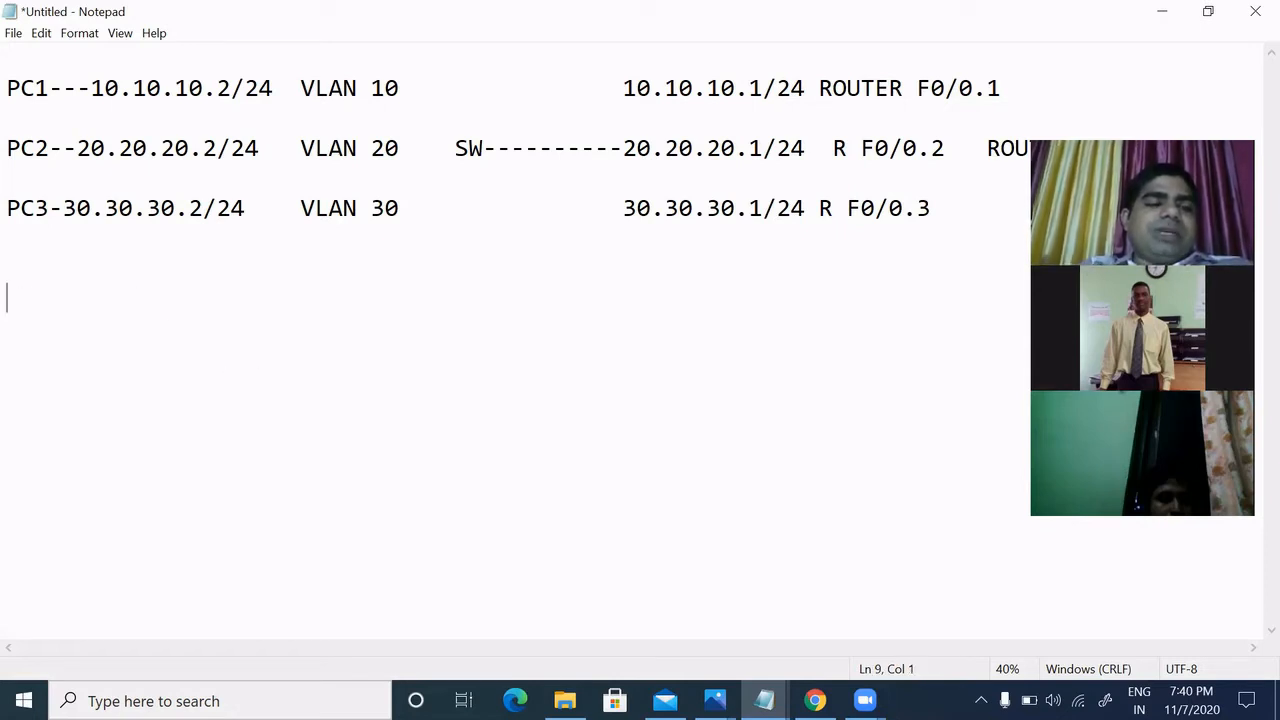
{"action": "type", "text": "dot"}
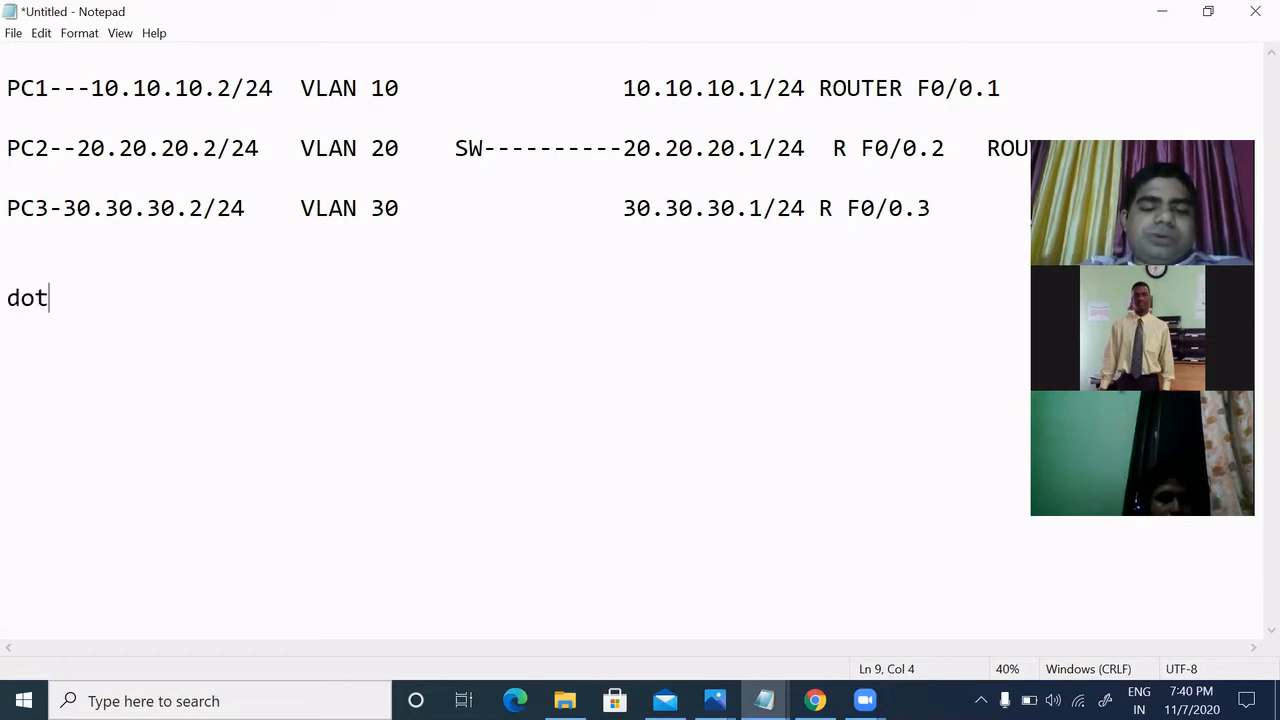
{"action": "type", "text": "1q"}
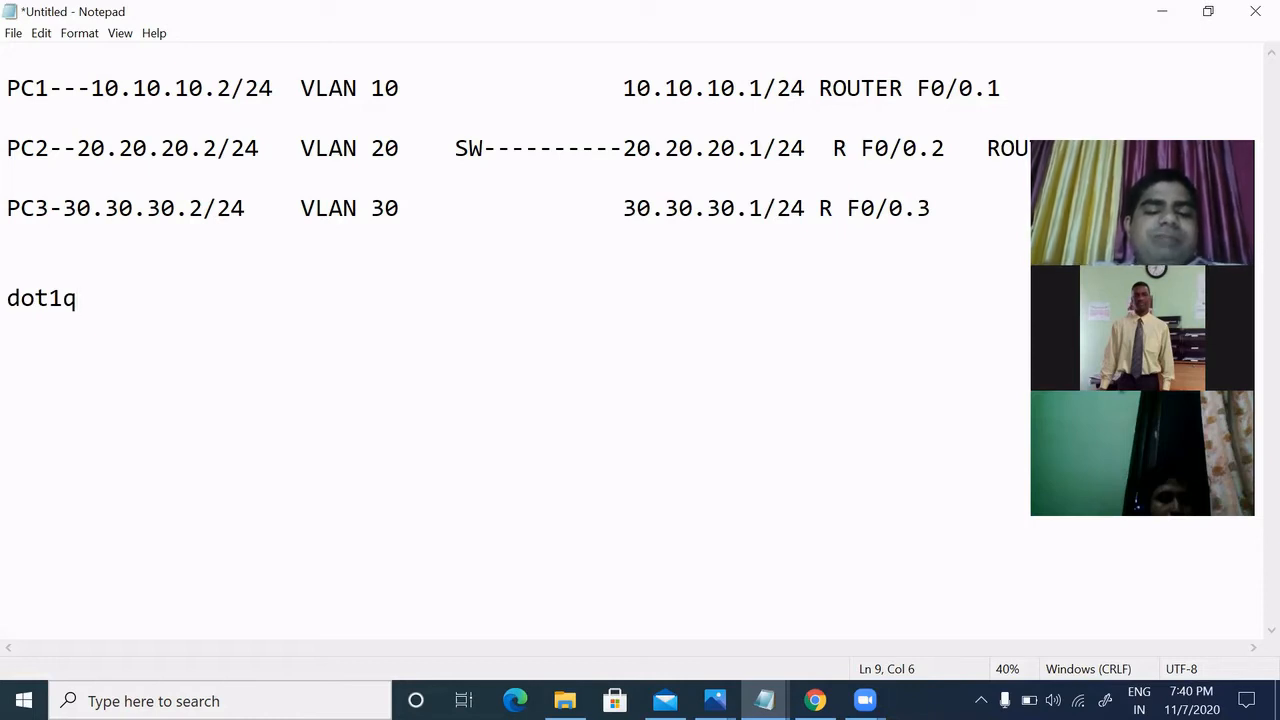
Search Windows for "pack" and launch Cisco Packet Tracer with an empty workspace.
{"action": "left_click", "coordinate": [220, 701]}
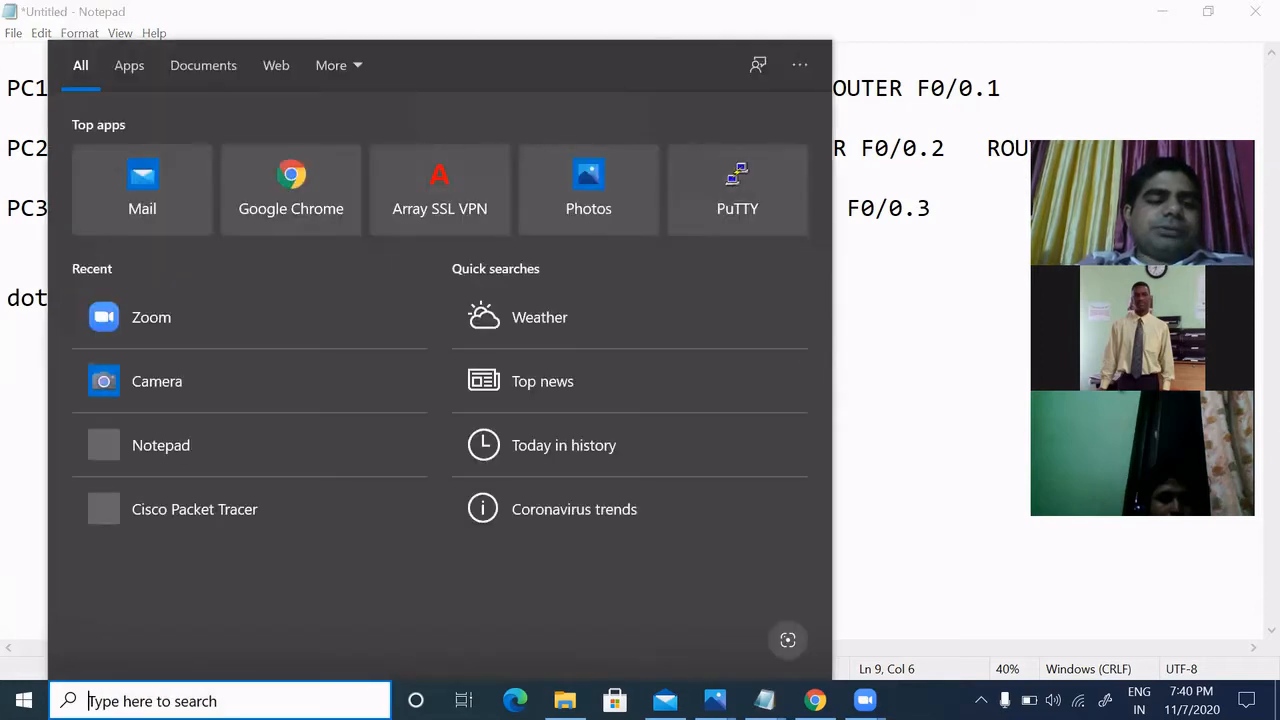
{"action": "type", "text": "pack"}
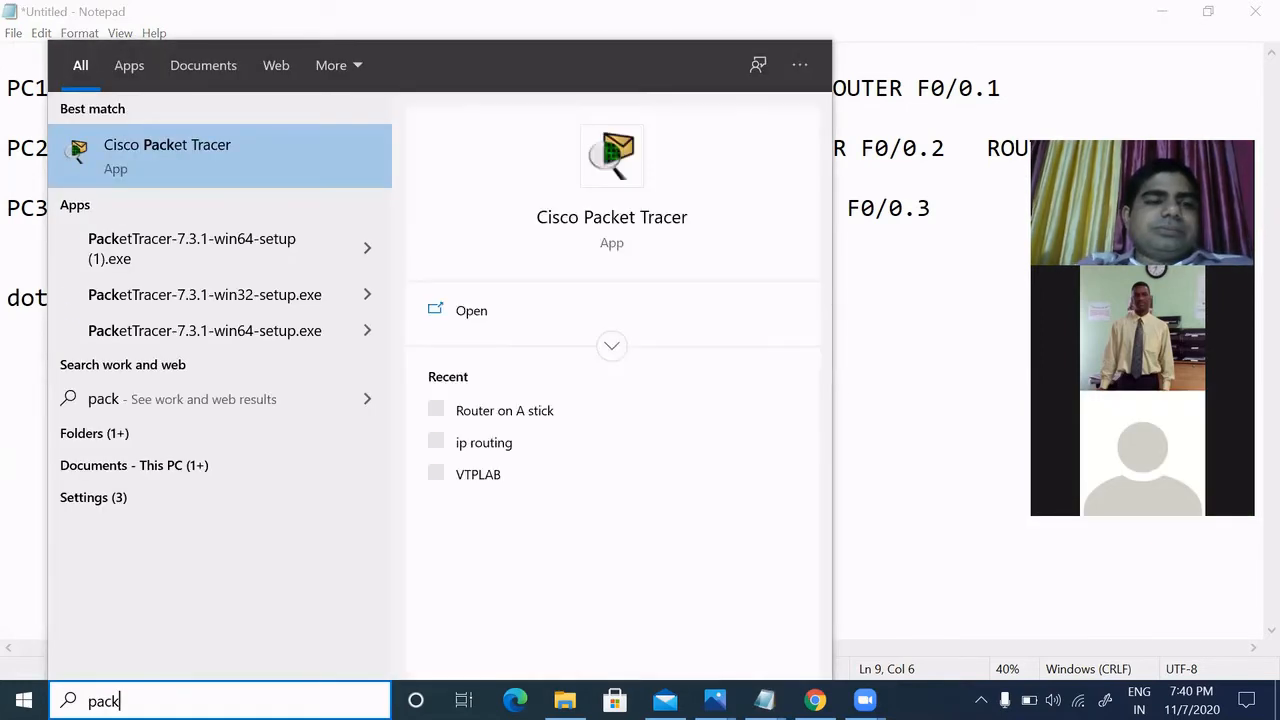
{"action": "key", "text": "Return"}
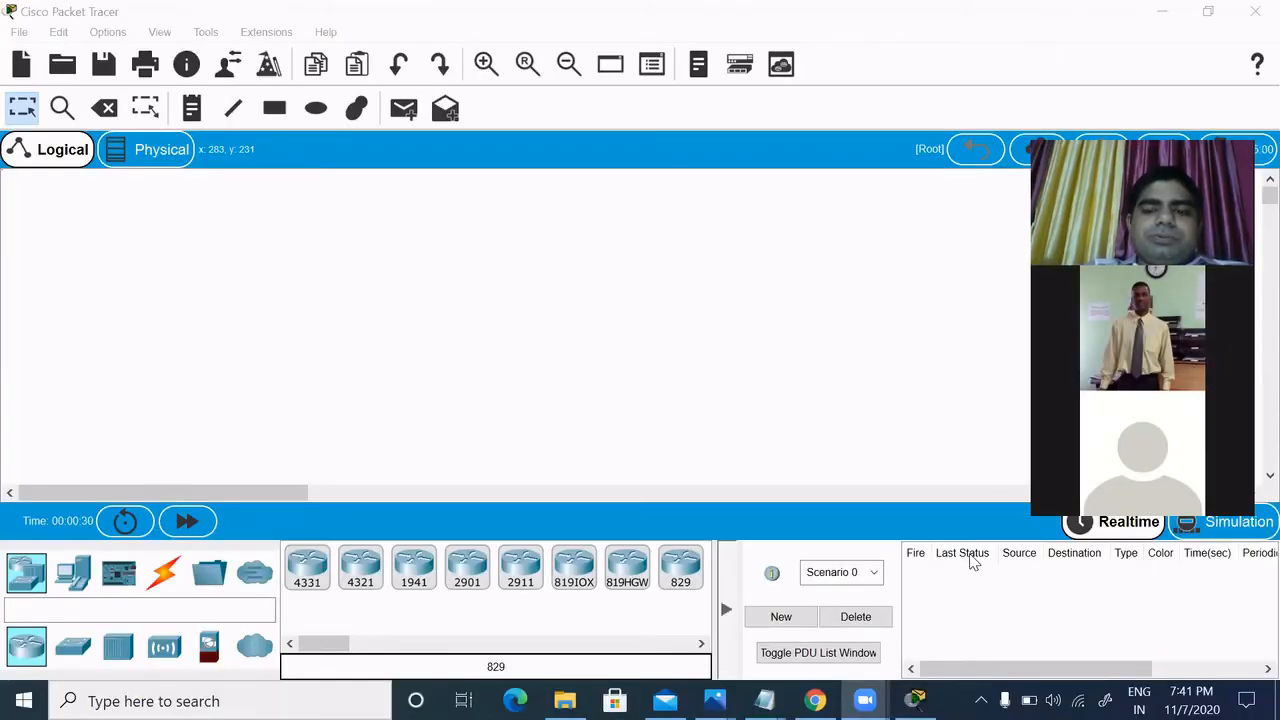
{"action": "left_click", "coordinate": [1060, 616]}
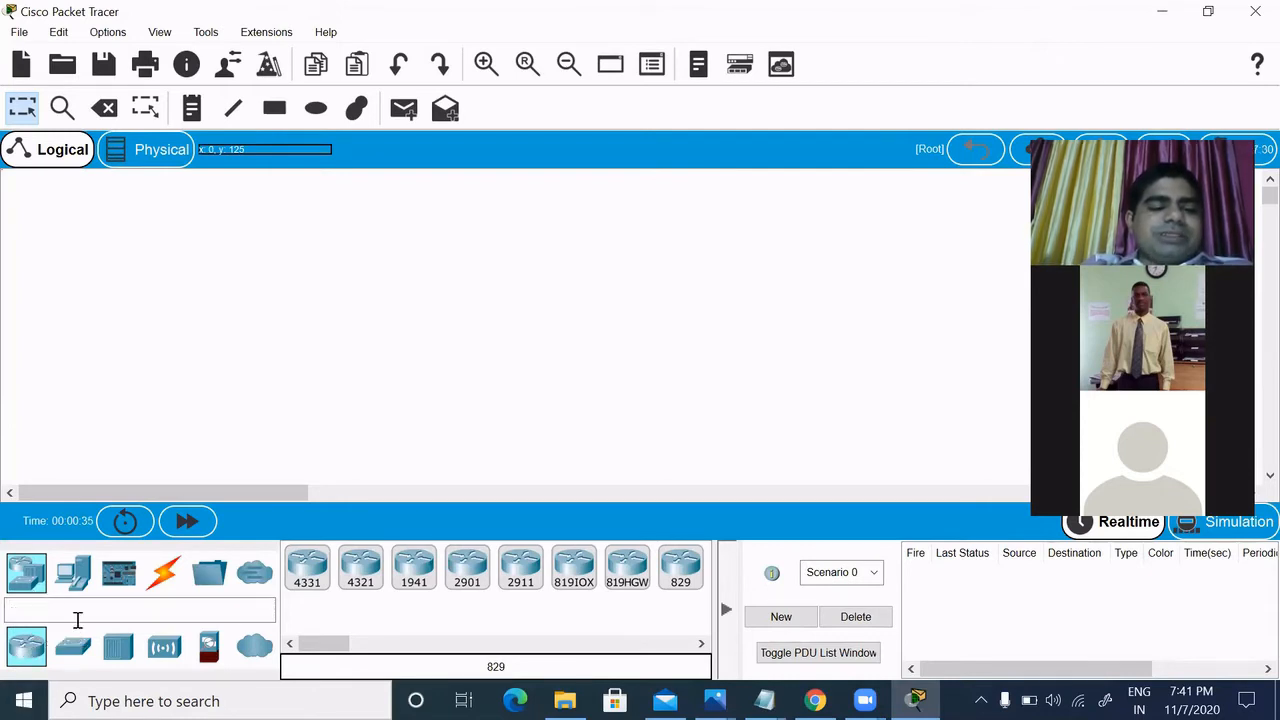
Place three PC end devices side by side in a row along the lower part of the logical workspace.
{"action": "left_click", "coordinate": [70, 586]}
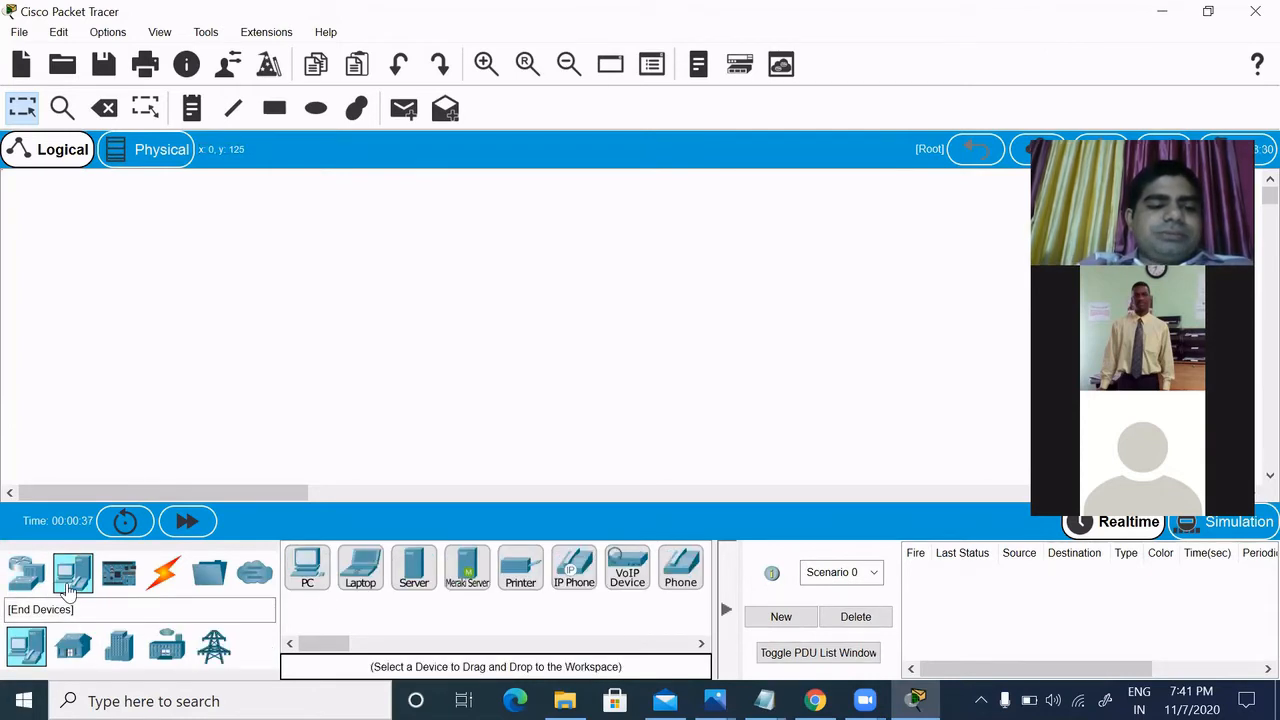
{"action": "left_click_drag", "start_coordinate": [307, 567], "coordinate": [316, 425]}
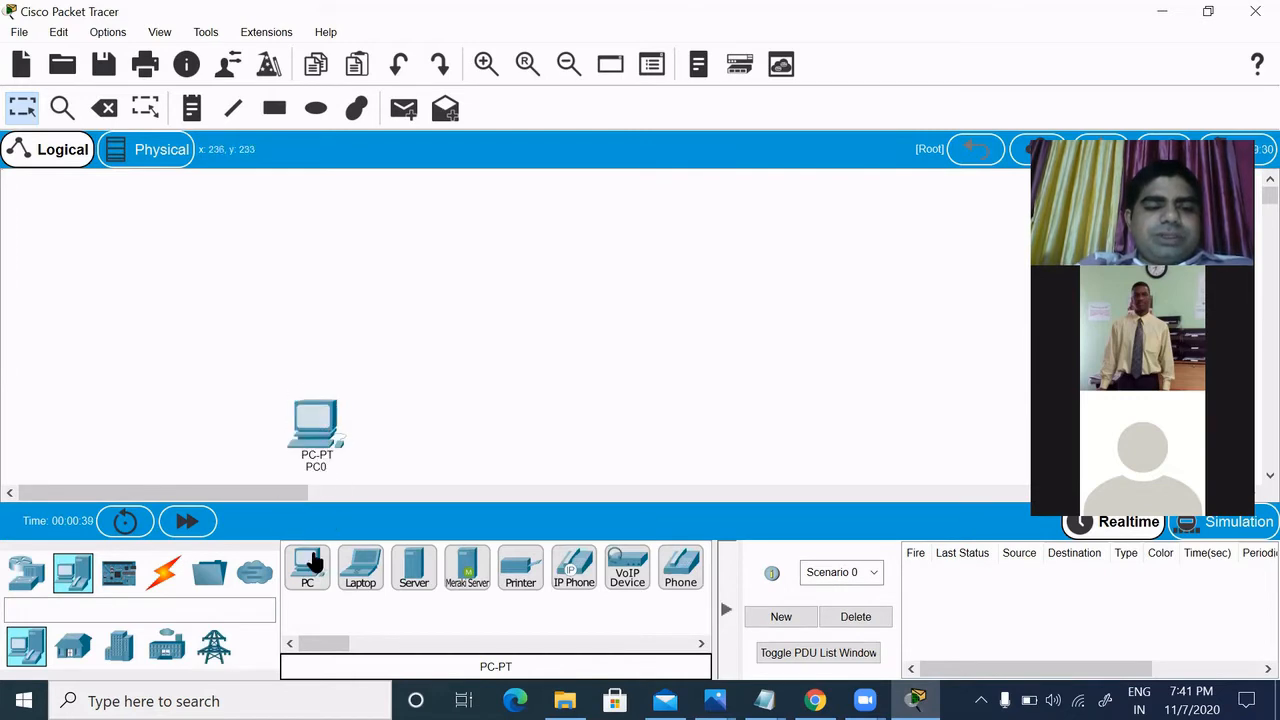
{"action": "left_click_drag", "start_coordinate": [312, 562], "coordinate": [490, 432]}
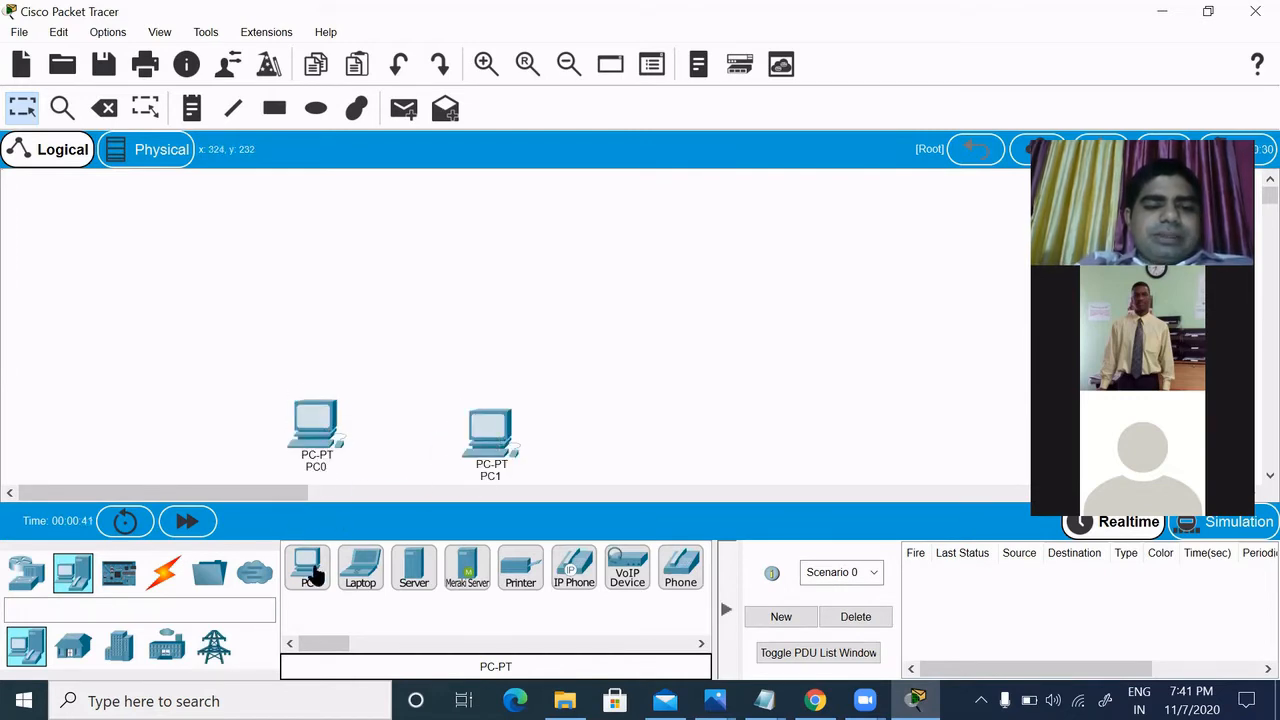
{"action": "left_click_drag", "start_coordinate": [316, 573], "coordinate": [691, 431]}
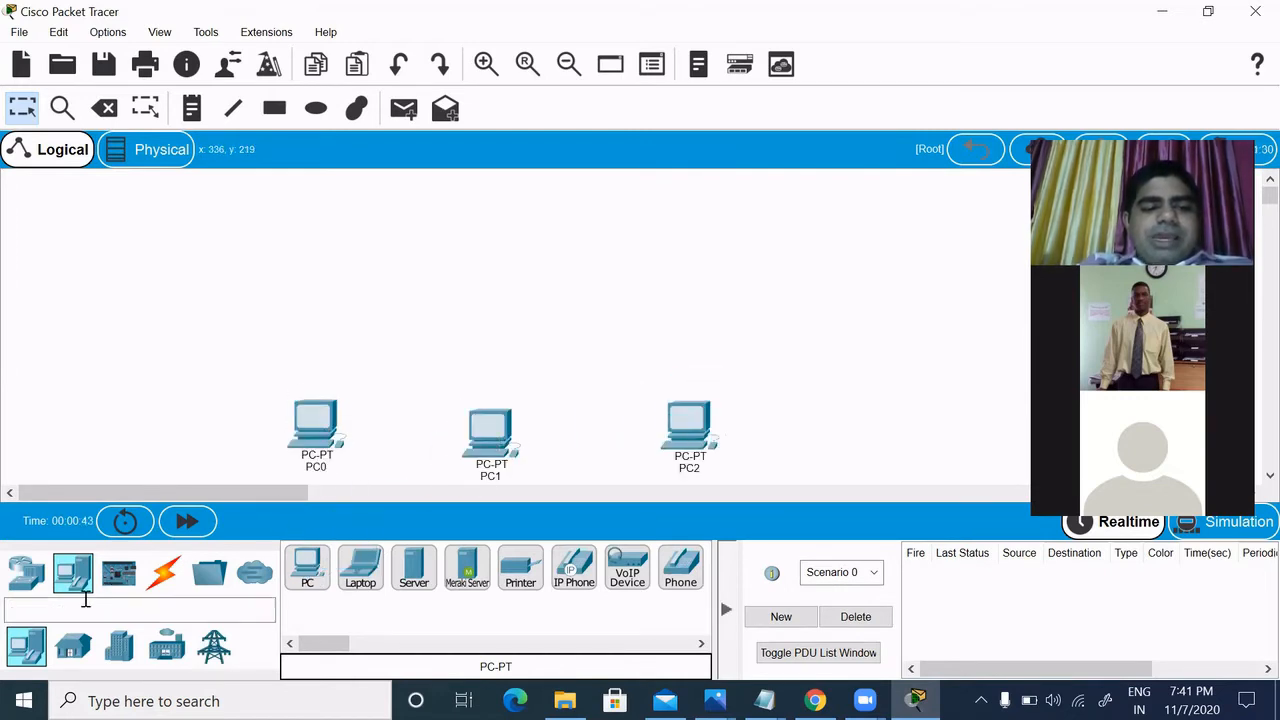
Place a 3560-24PS multilayer switch in the workspace above the middle PC.
{"action": "left_click", "coordinate": [27, 572]}
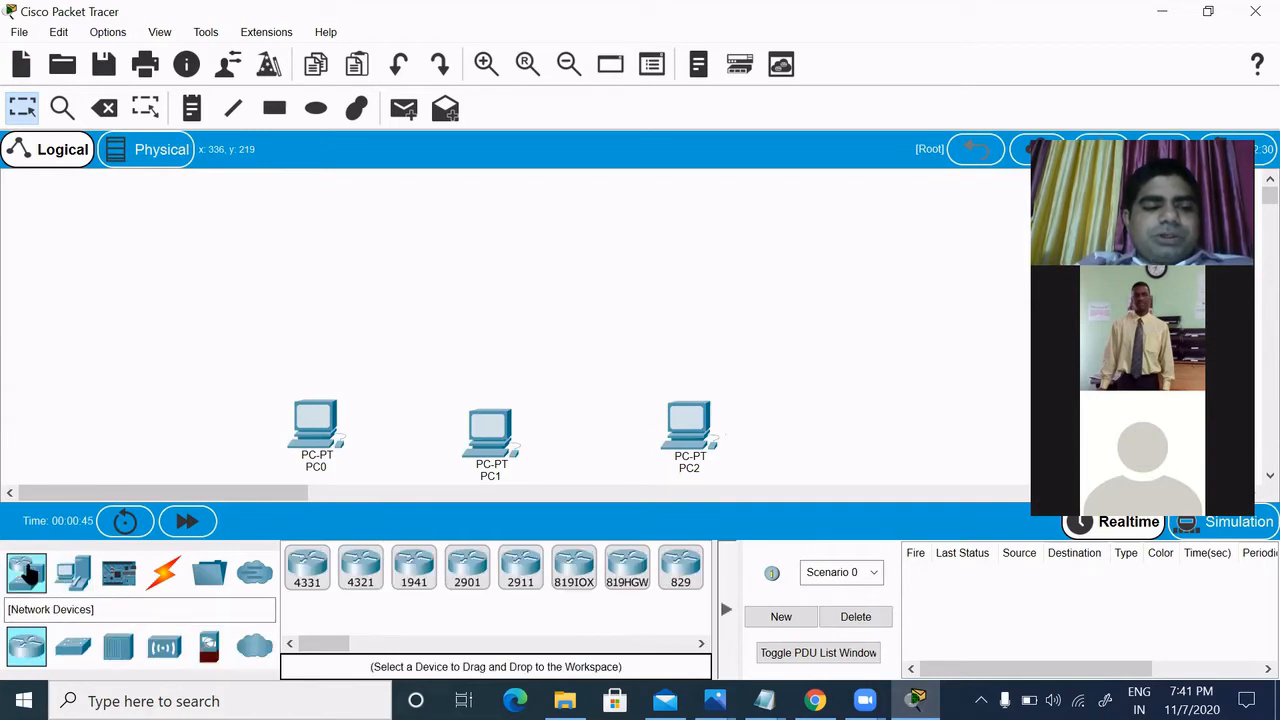
{"action": "left_click", "coordinate": [72, 646]}
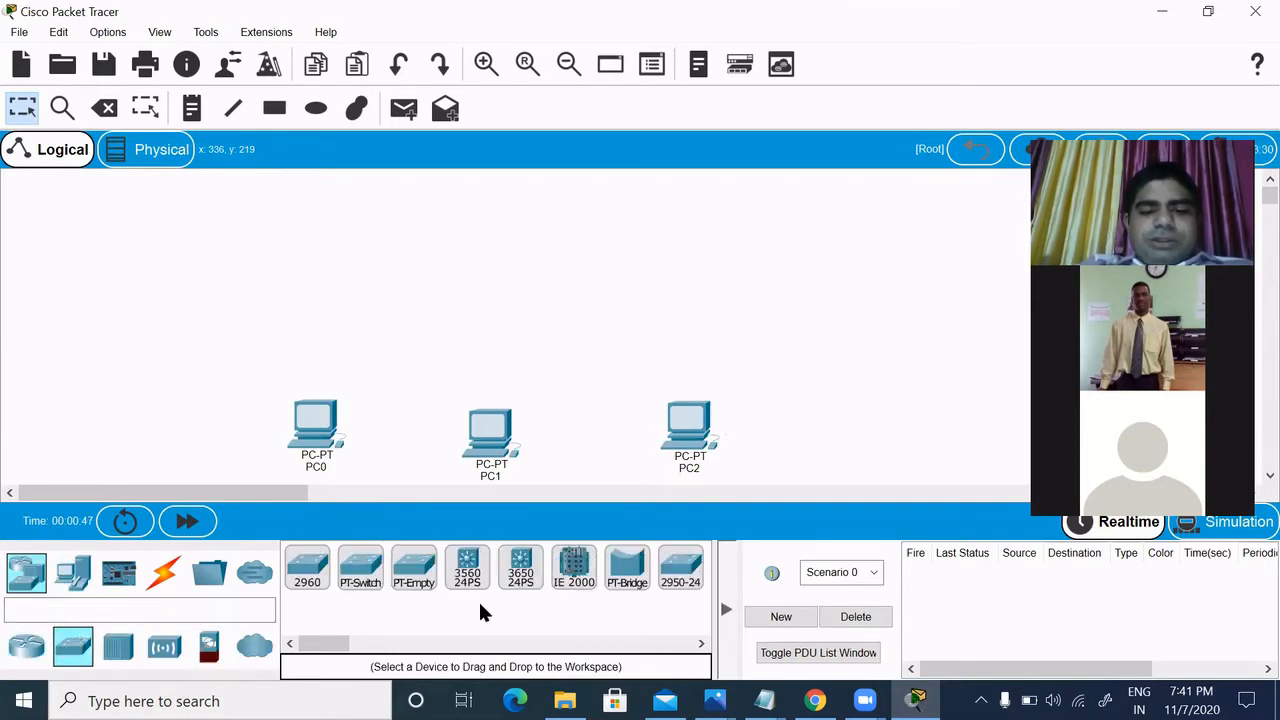
{"action": "left_click_drag", "start_coordinate": [471, 571], "coordinate": [496, 311]}
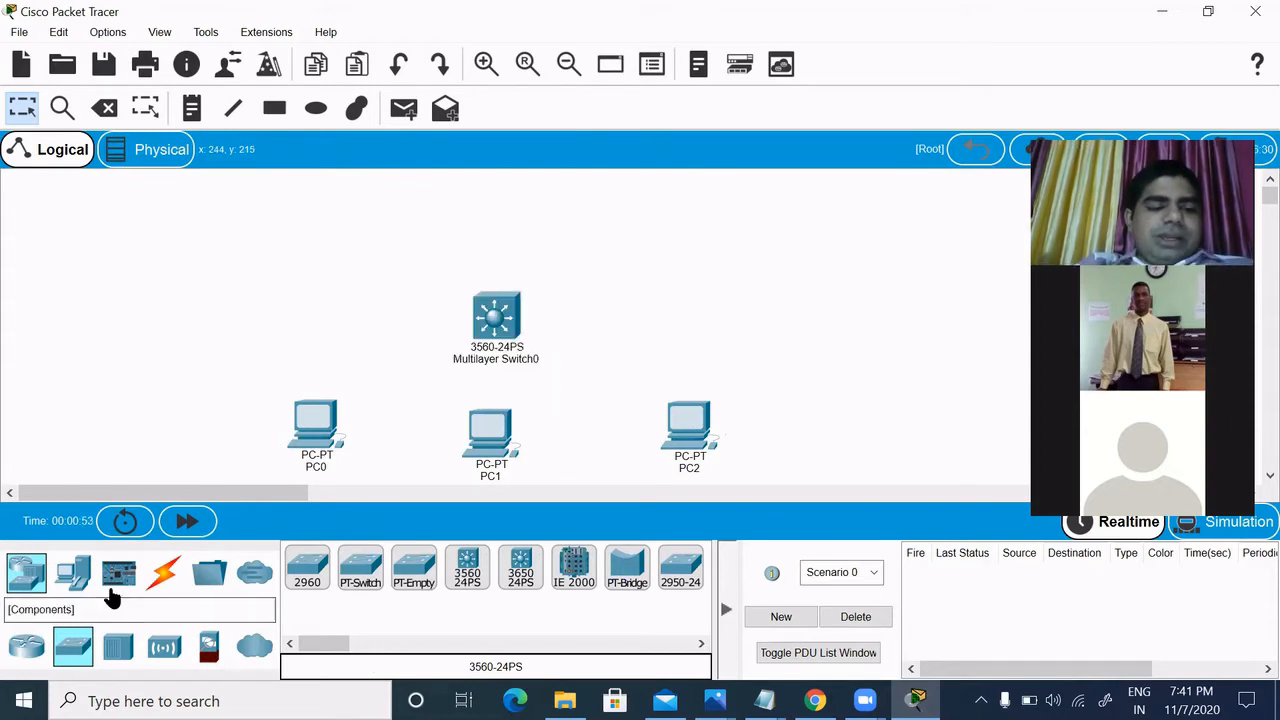
Place an 819HG-4G-IOX router in the workspace and position it directly above the multilayer switch.
{"action": "left_click", "coordinate": [18, 655]}
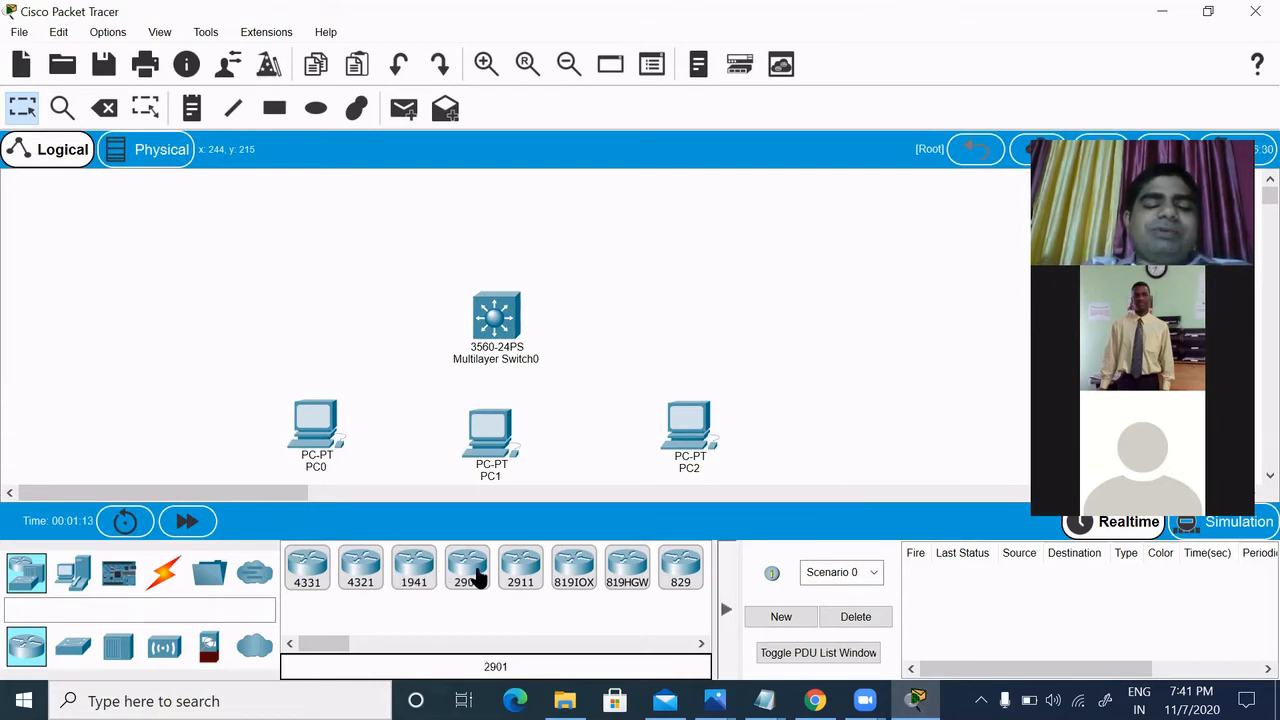
{"action": "left_click", "coordinate": [580, 575]}
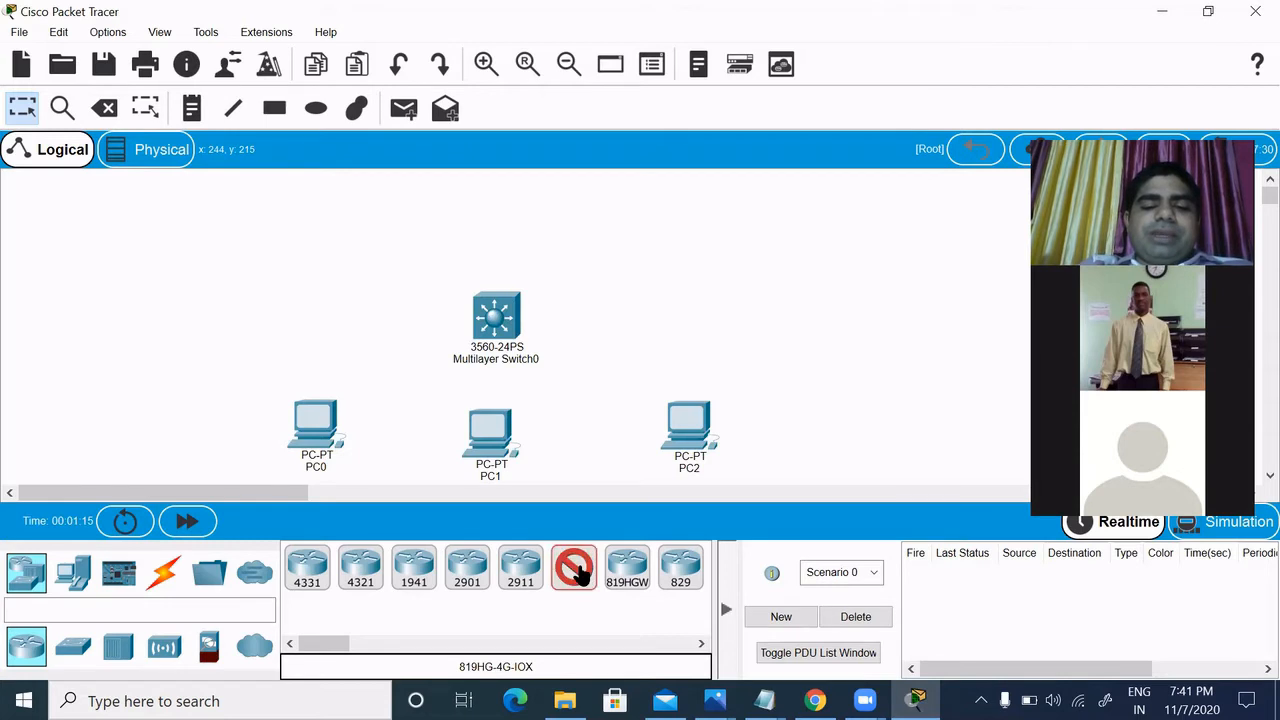
{"action": "left_click", "coordinate": [526, 222]}
{"action": "left_click_drag", "start_coordinate": [527, 232], "coordinate": [509, 212]}
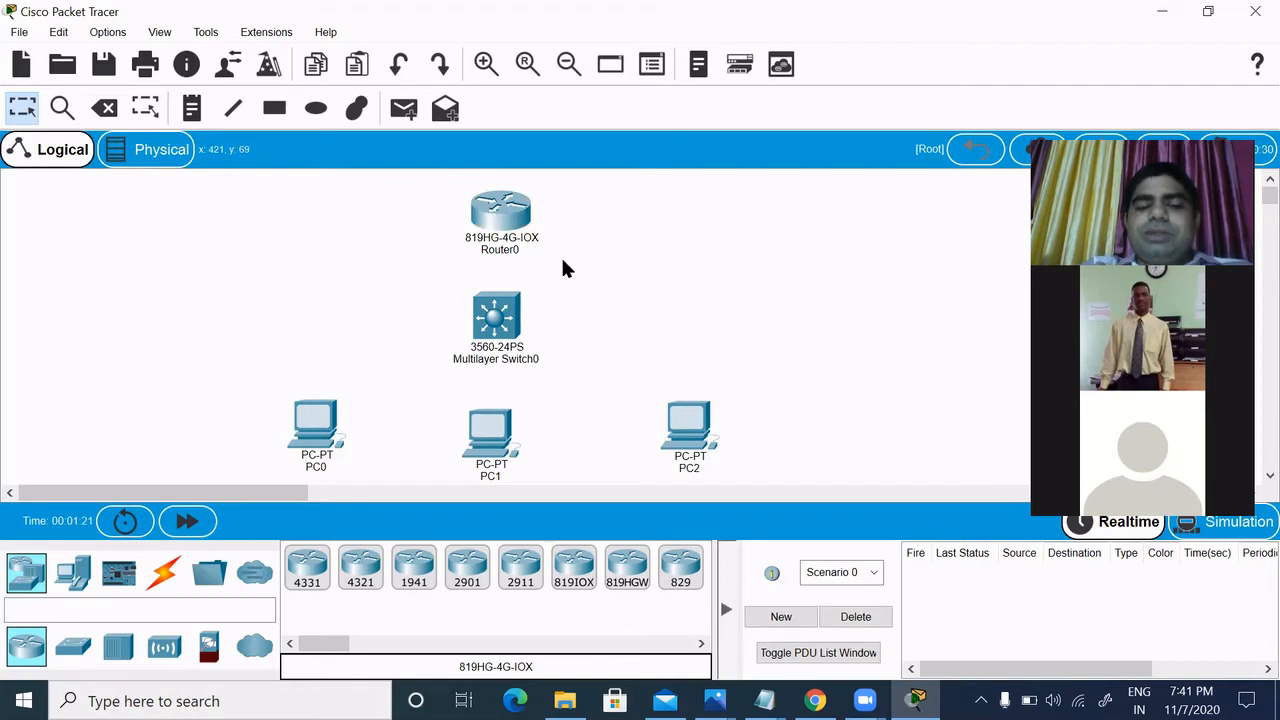
Connect PC0, PC1 and PC2 to the multilayer switch using automatically chosen connection types.
{"action": "left_click", "coordinate": [165, 572]}
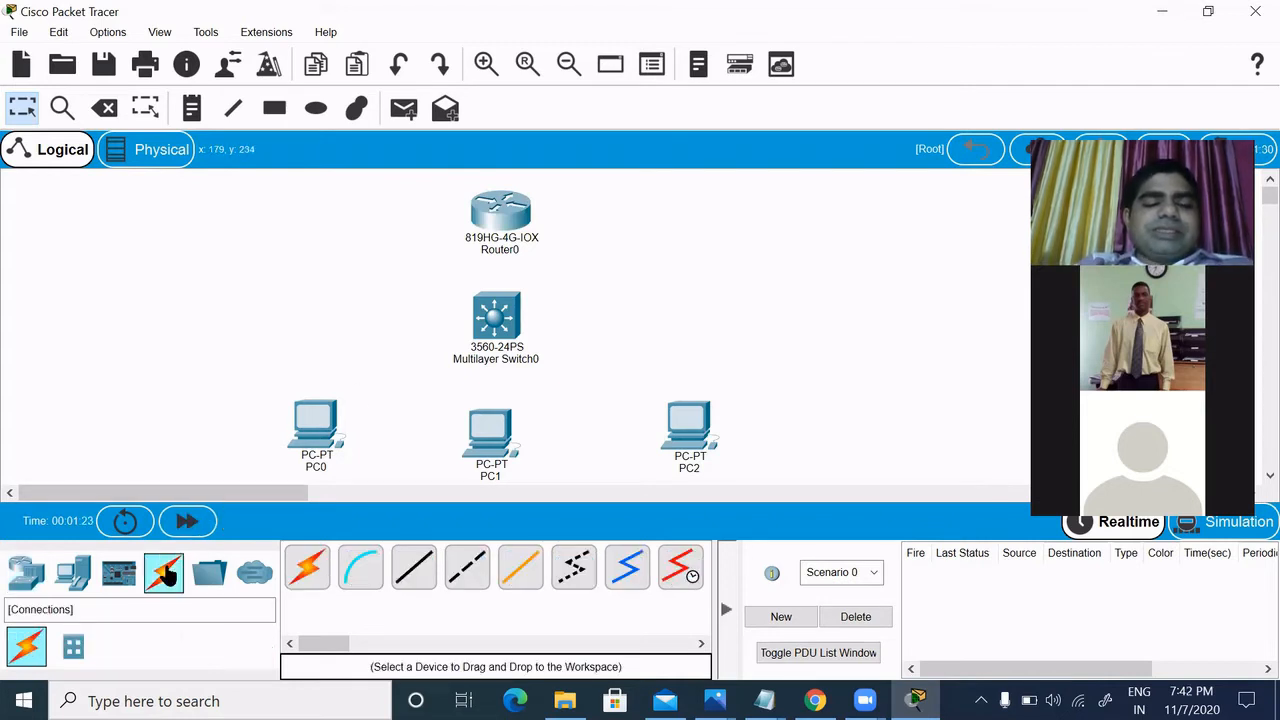
{"action": "left_click", "coordinate": [307, 567]}
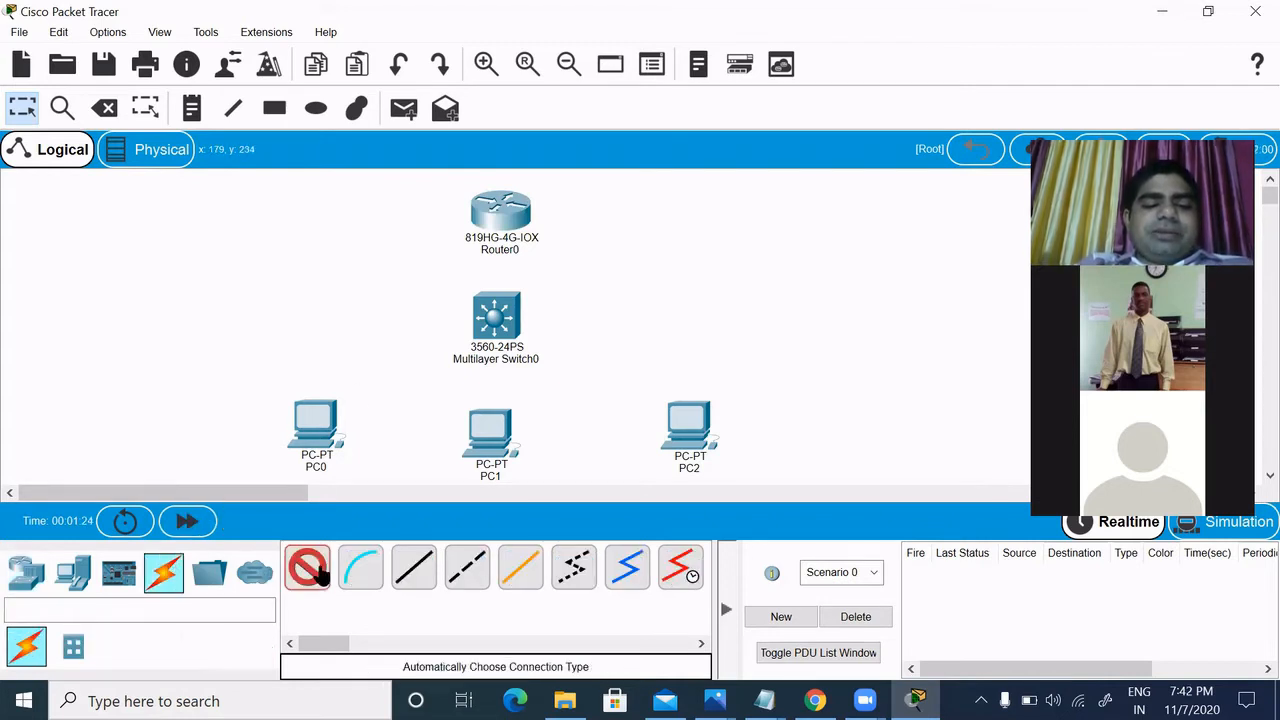
{"action": "left_click", "coordinate": [333, 425]}
{"action": "left_click", "coordinate": [478, 326]}
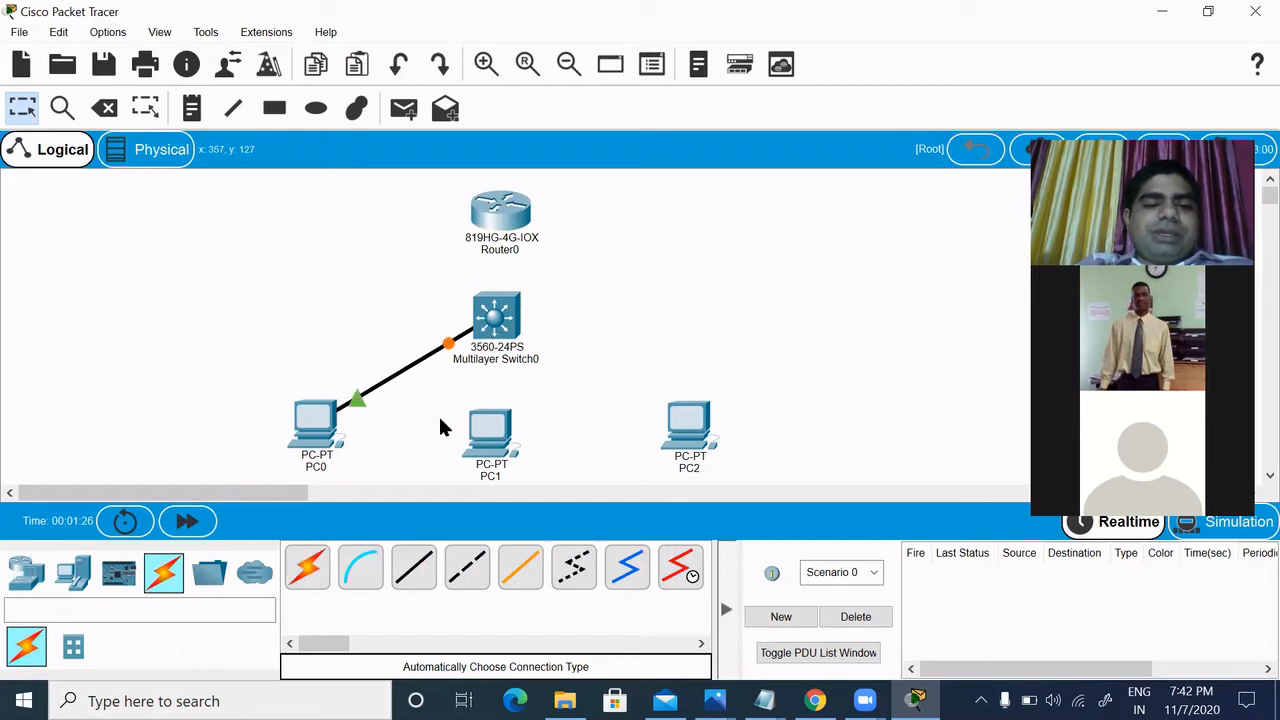
{"action": "left_click", "coordinate": [325, 565]}
{"action": "left_click", "coordinate": [500, 316]}
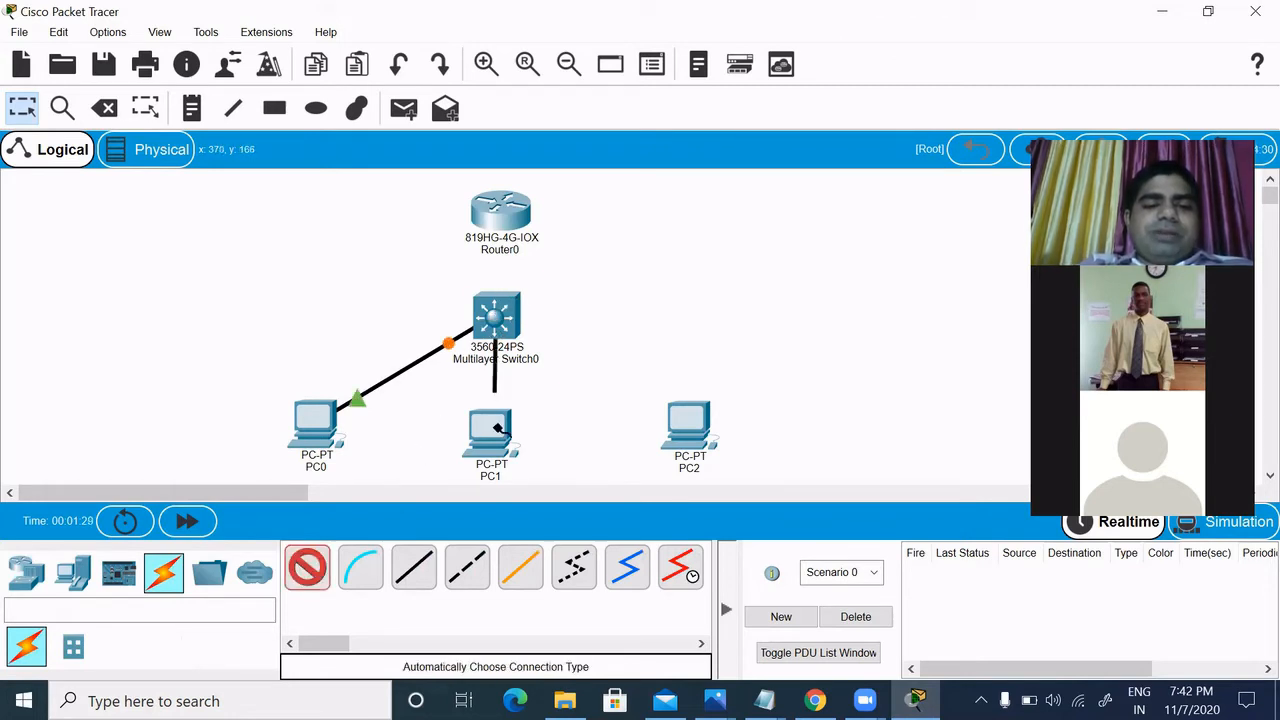
{"action": "left_click", "coordinate": [497, 427]}
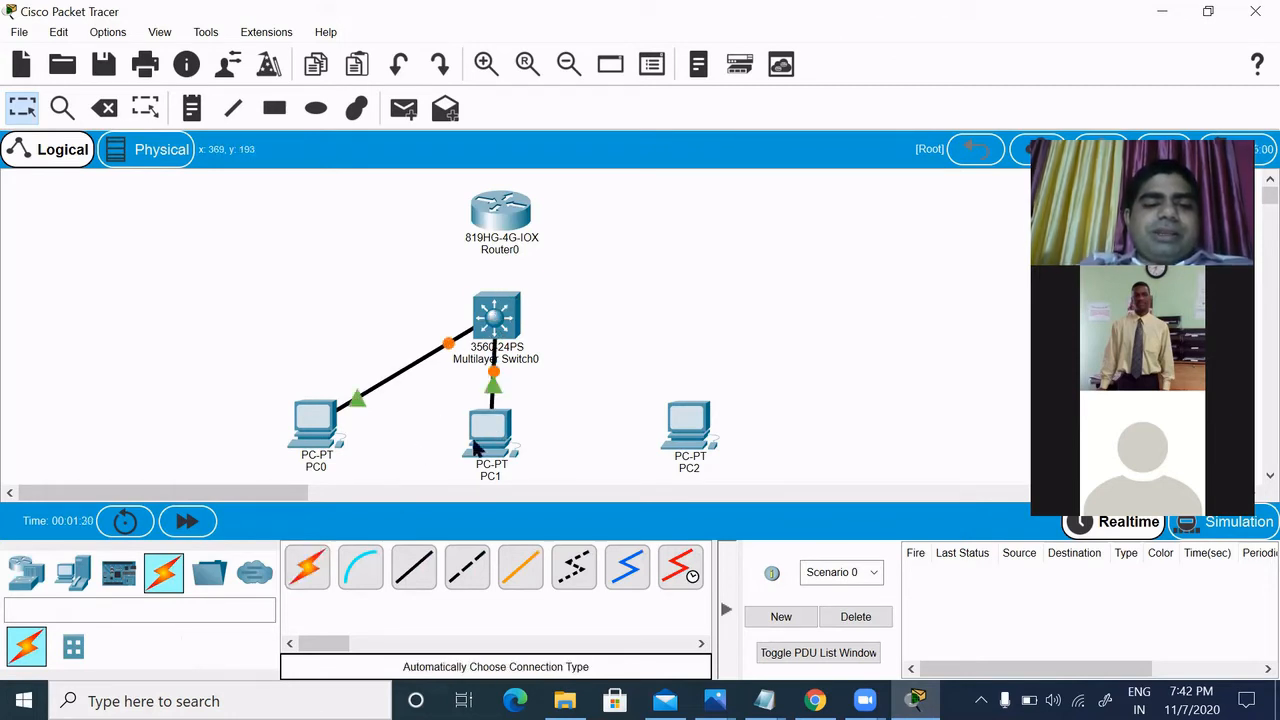
{"action": "left_click", "coordinate": [310, 568]}
{"action": "left_click", "coordinate": [514, 318]}
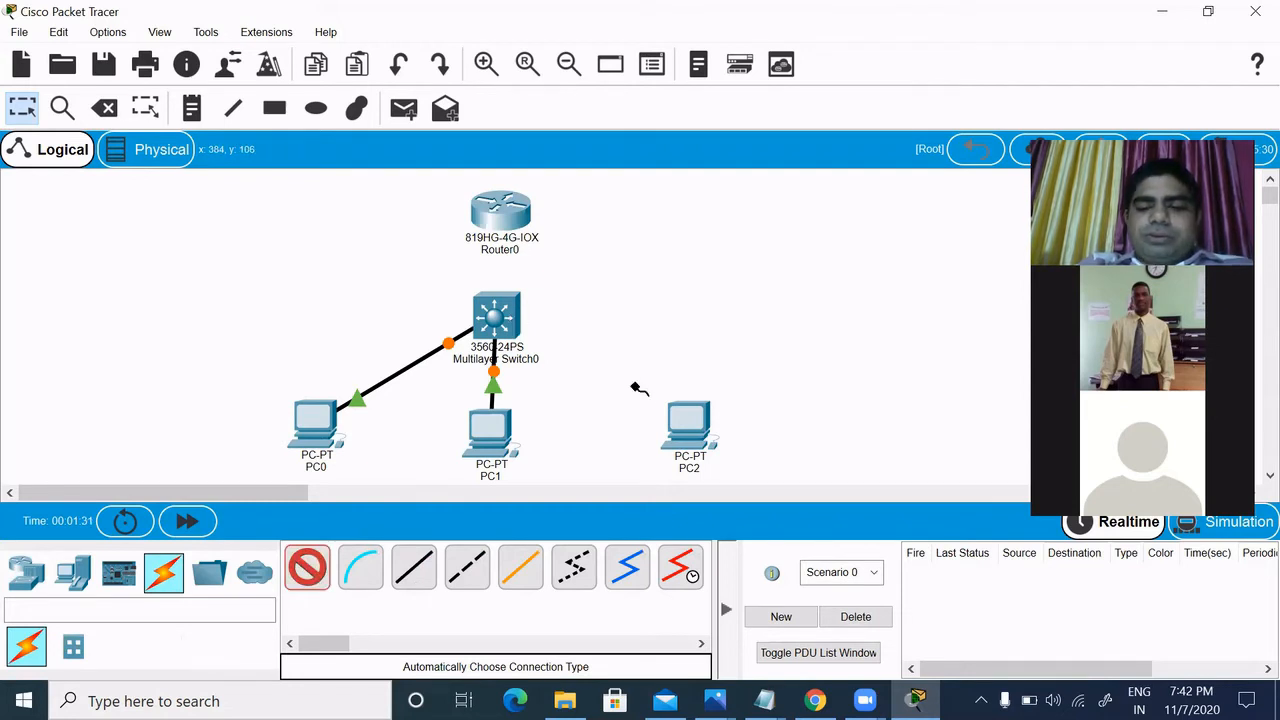
{"action": "left_click", "coordinate": [684, 428]}
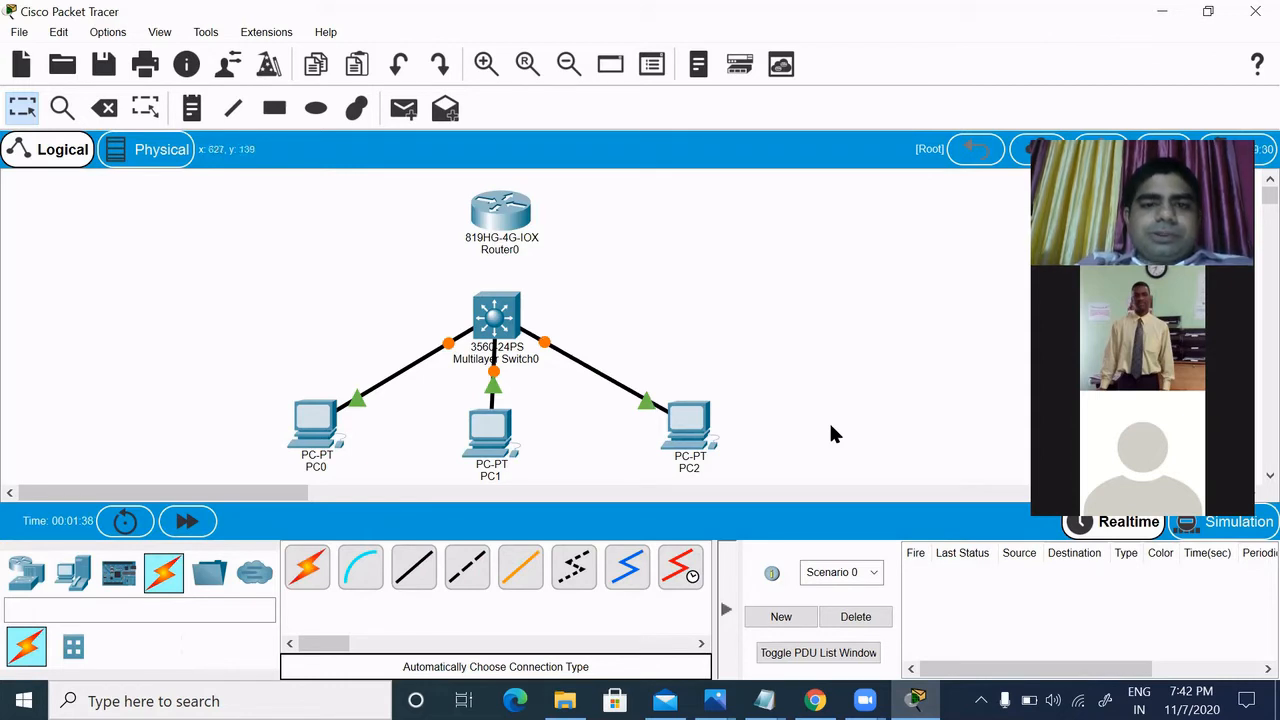
Connect Router0 to the multilayer switch with an automatically chosen connection type.
{"action": "left_click", "coordinate": [308, 568]}
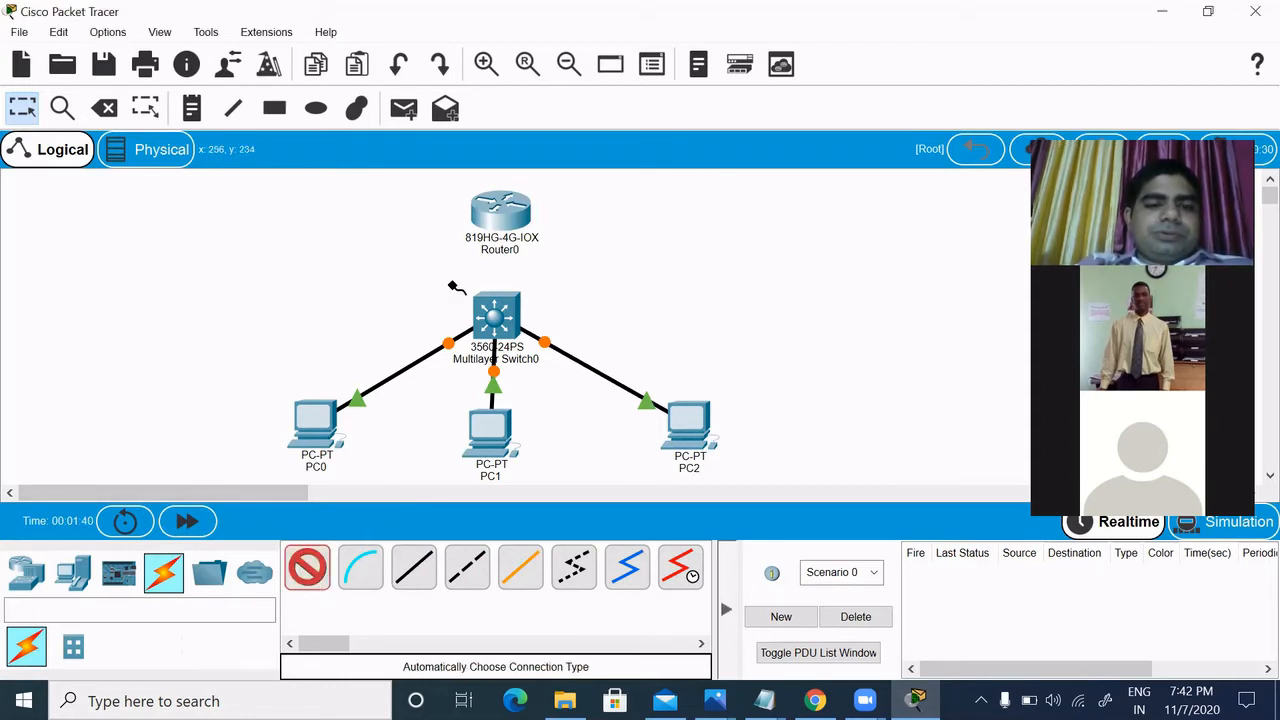
{"action": "left_click", "coordinate": [501, 222]}
{"action": "left_click", "coordinate": [503, 314]}
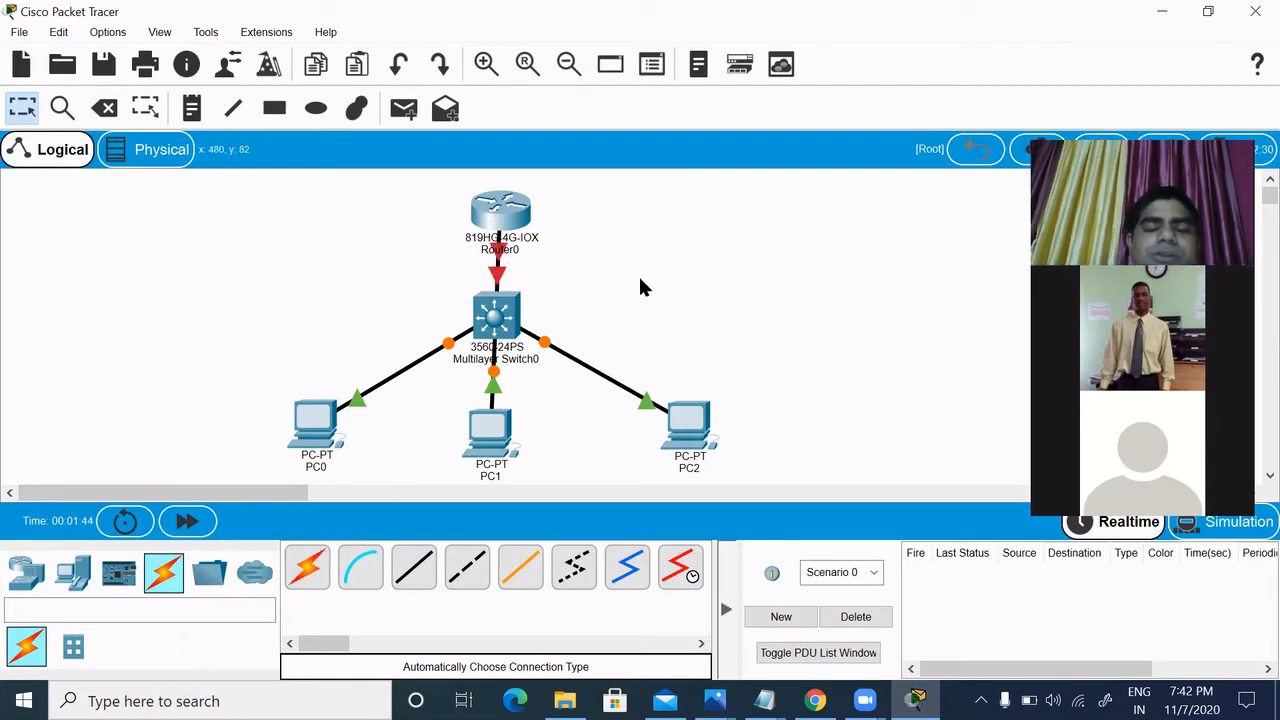
Give PC0 the static IPv4 address 10.10.10.2 with subnet mask 255.255.255.0.
{"action": "left_click", "coordinate": [318, 428]}
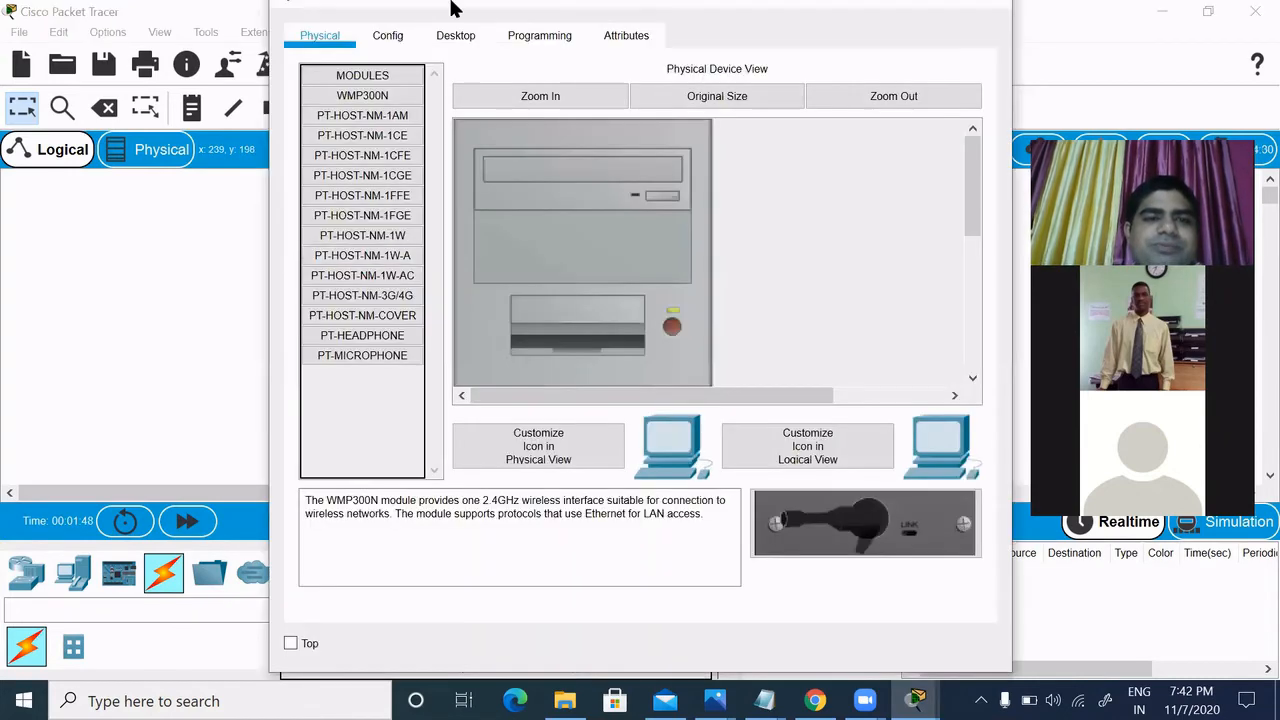
{"action": "left_click", "coordinate": [455, 36]}
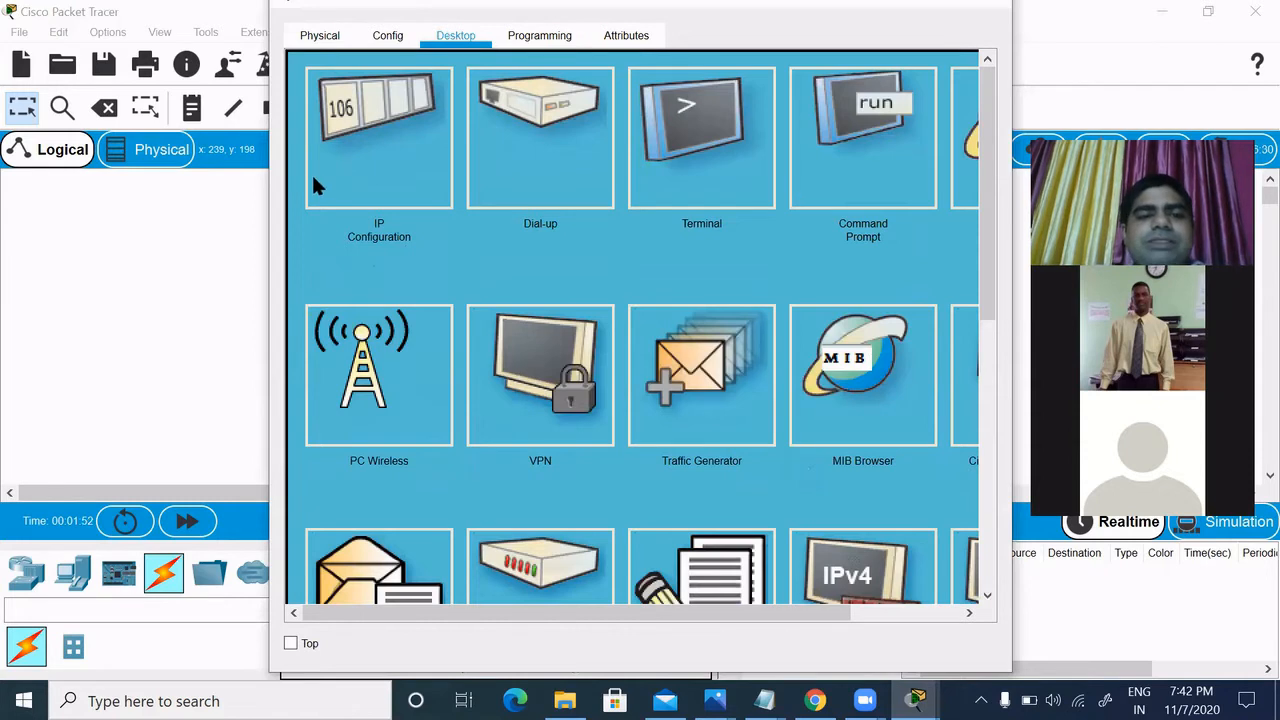
{"action": "left_click", "coordinate": [363, 160]}
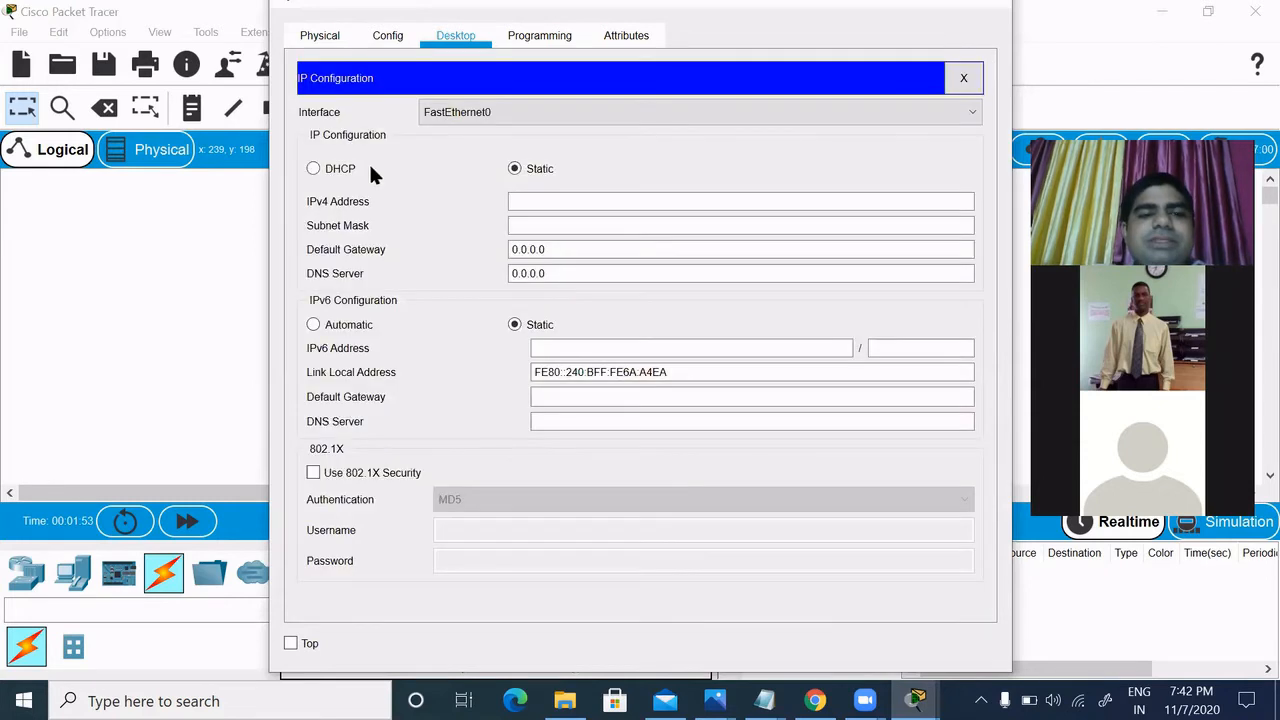
{"action": "left_click", "coordinate": [572, 198]}
{"action": "type", "text": "10.10"}
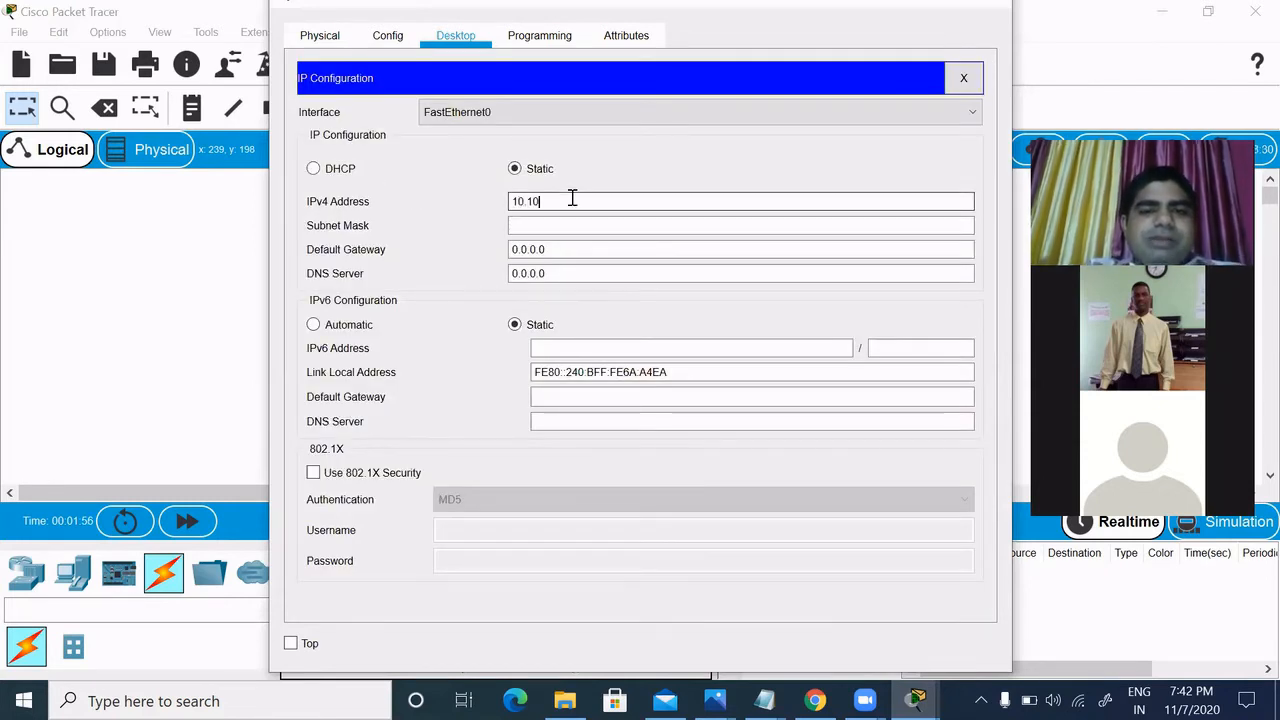
{"action": "type", "text": ".10.2"}
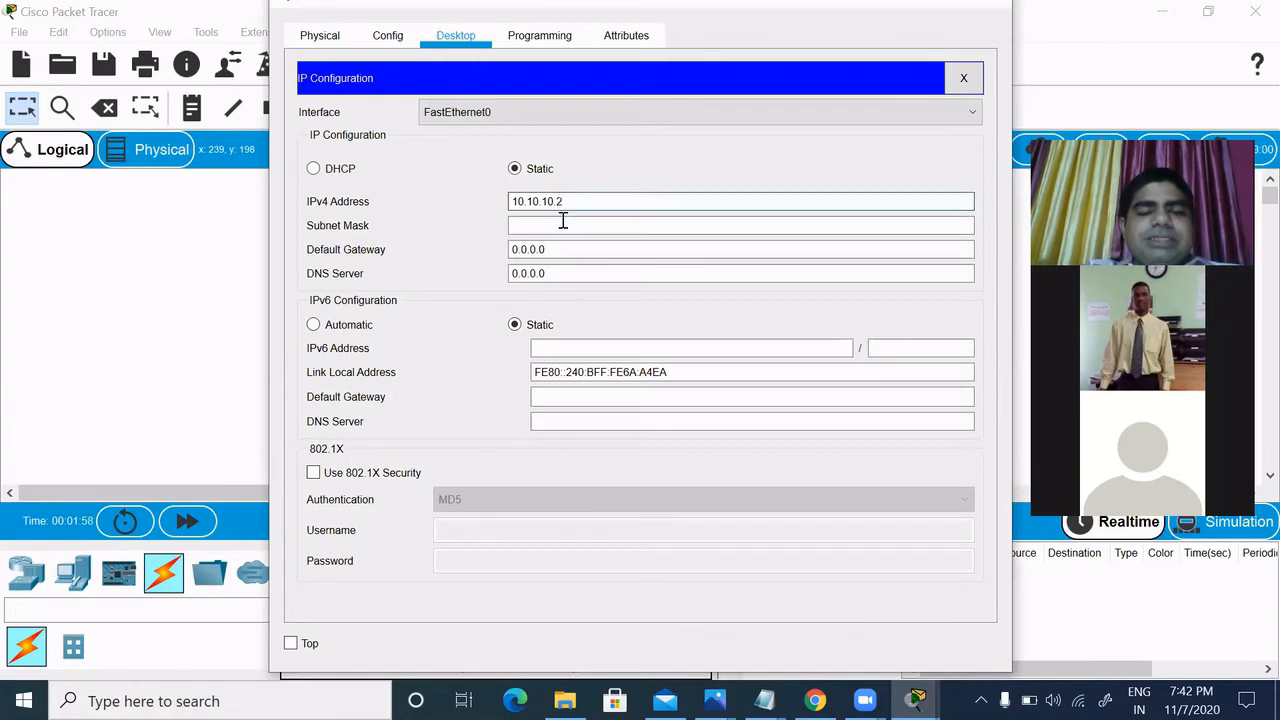
{"action": "left_click", "coordinate": [563, 223]}
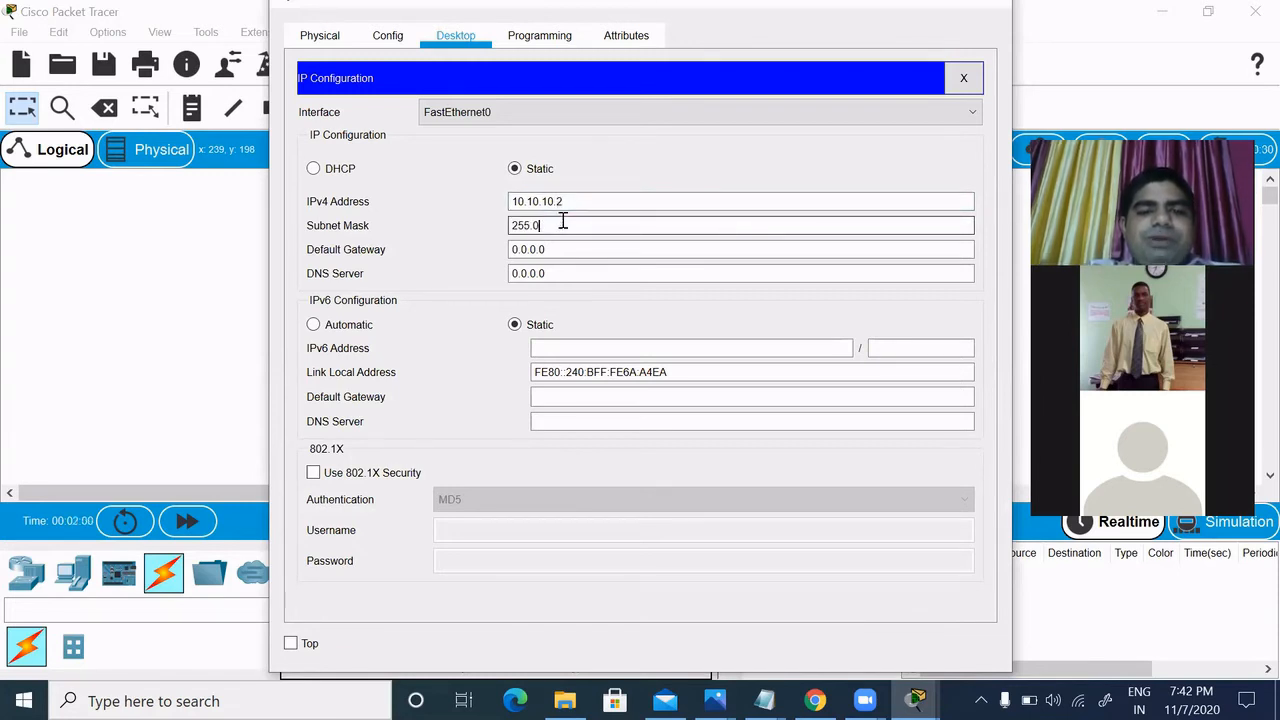
{"action": "type", "text": "255.255.255.0"}
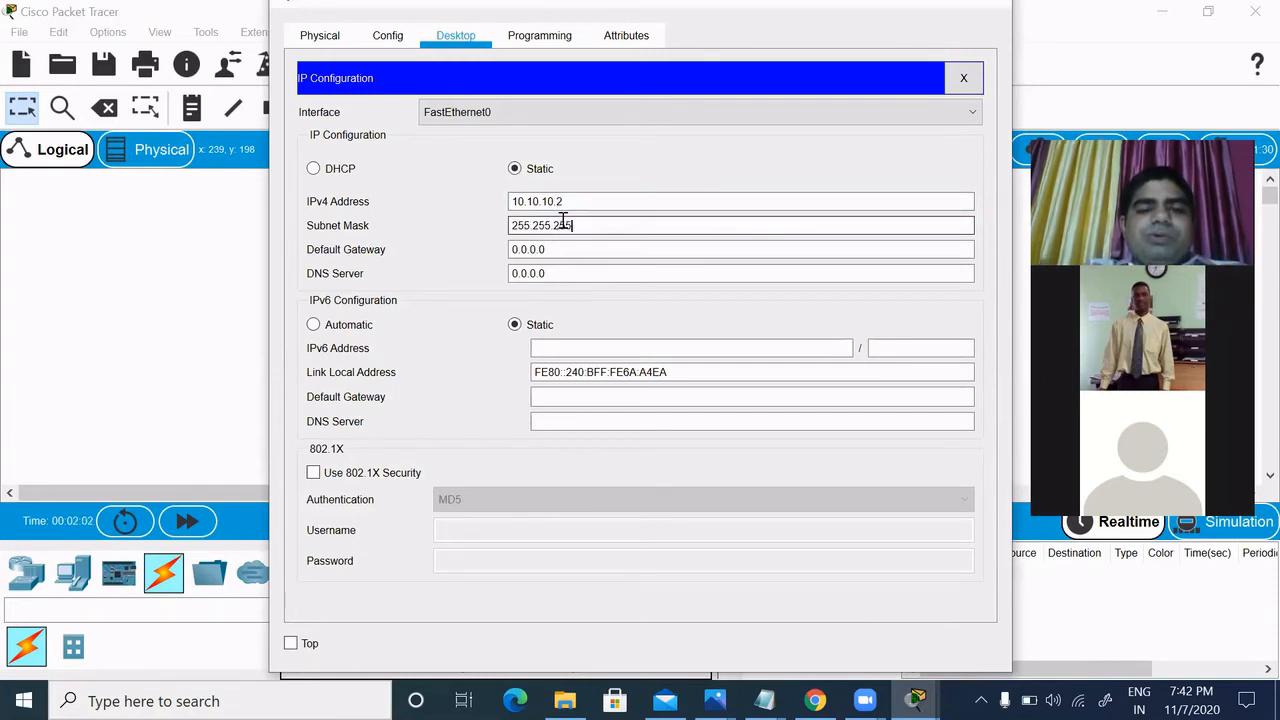
Set PC0's default gateway to 10.10.10.1 and close its configuration window.
{"action": "left_click", "coordinate": [577, 247]}
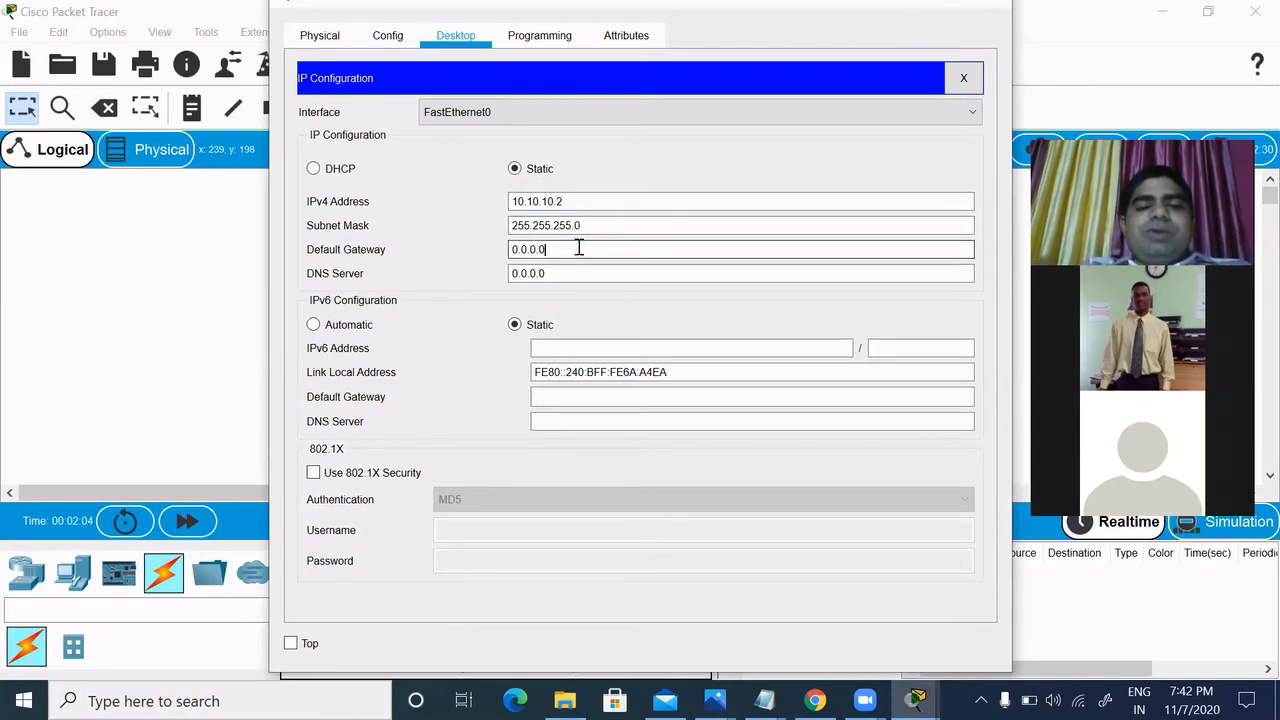
{"action": "key", "text": "BackSpace"}
{"action": "key", "text": "BackSpace"}
{"action": "key", "text": "BackSpace"}
{"action": "key", "text": "BackSpace"}
{"action": "key", "text": "BackSpace"}
{"action": "key", "text": "BackSpace"}
{"action": "type", "text": "10."}
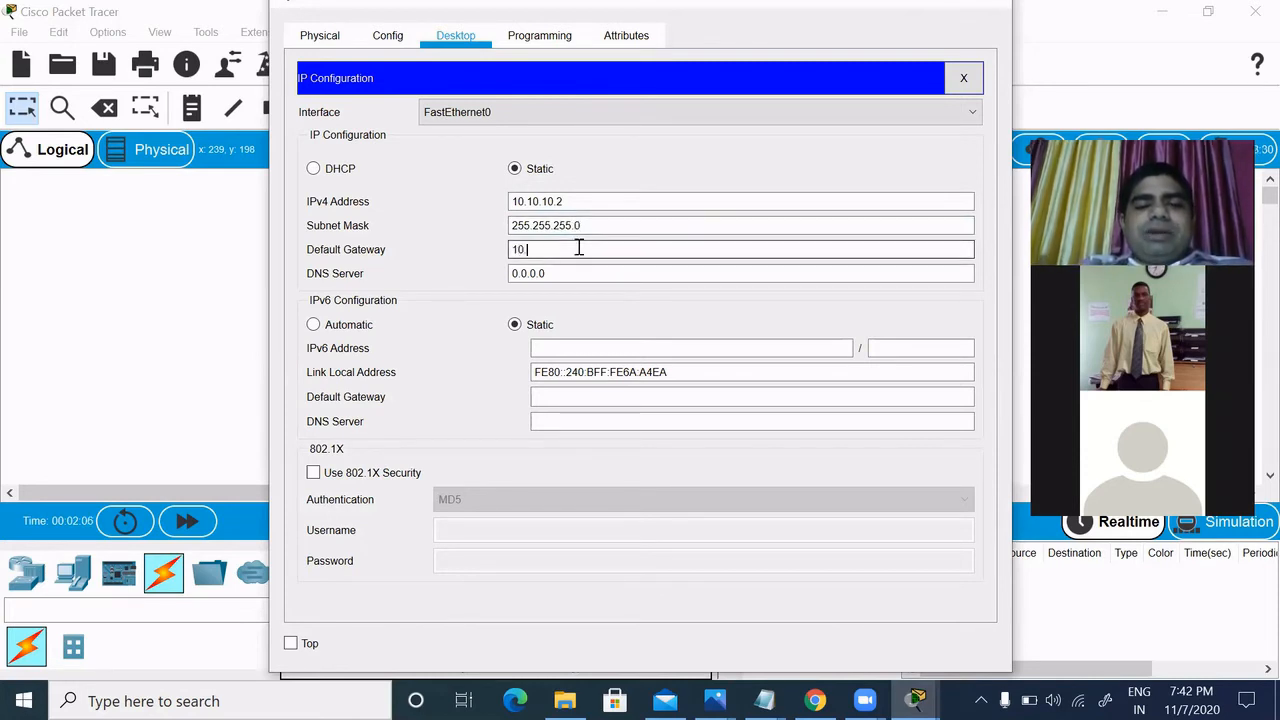
{"action": "type", "text": "10.10."}
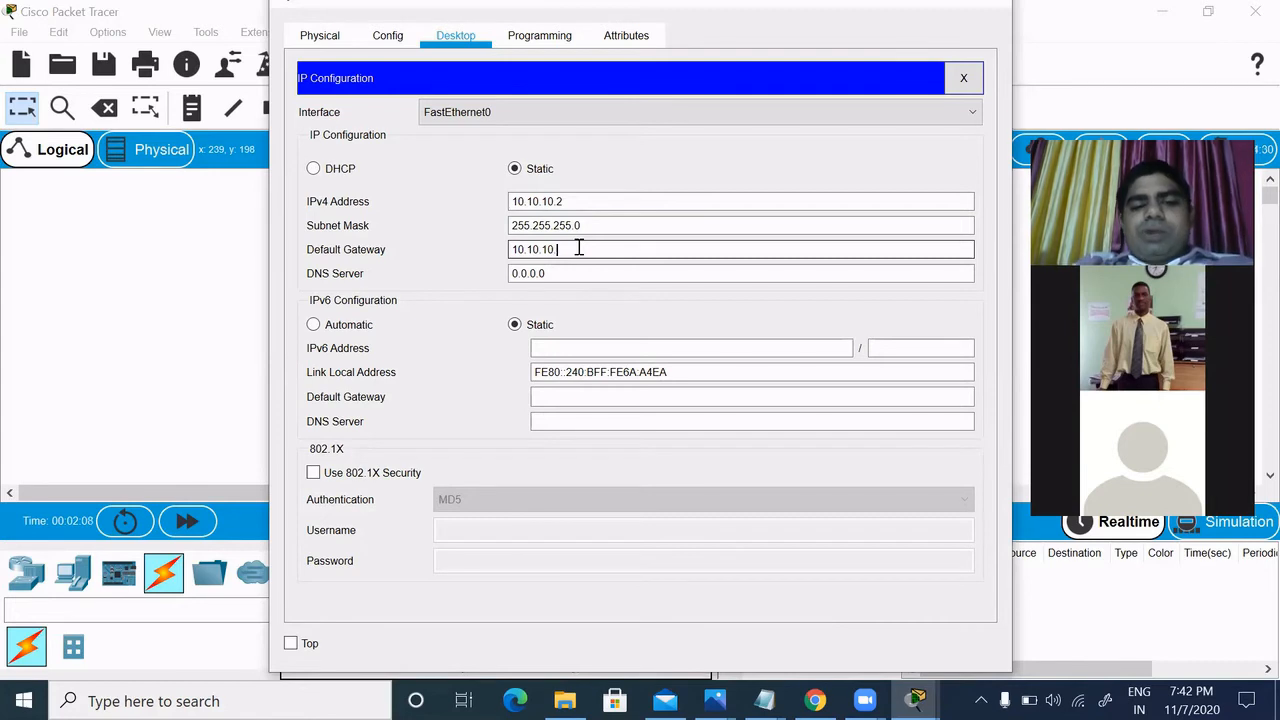
{"action": "type", "text": "1"}
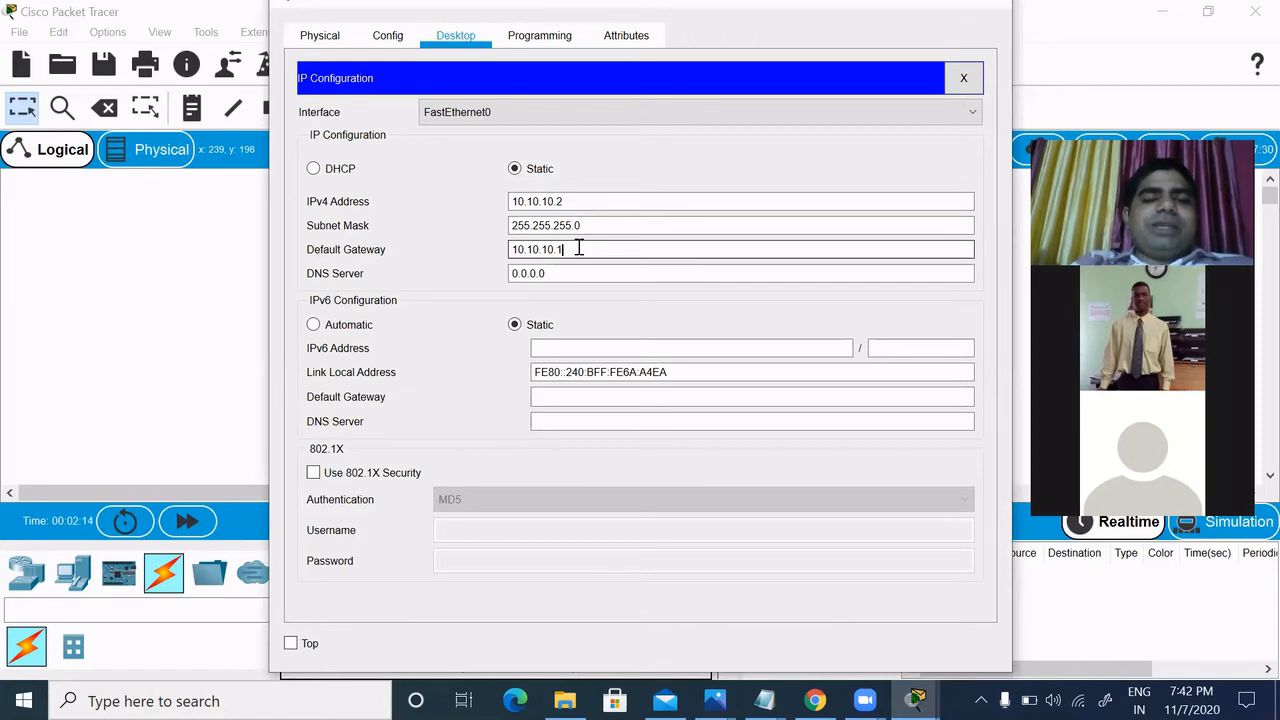
{"action": "left_click", "coordinate": [977, 85]}
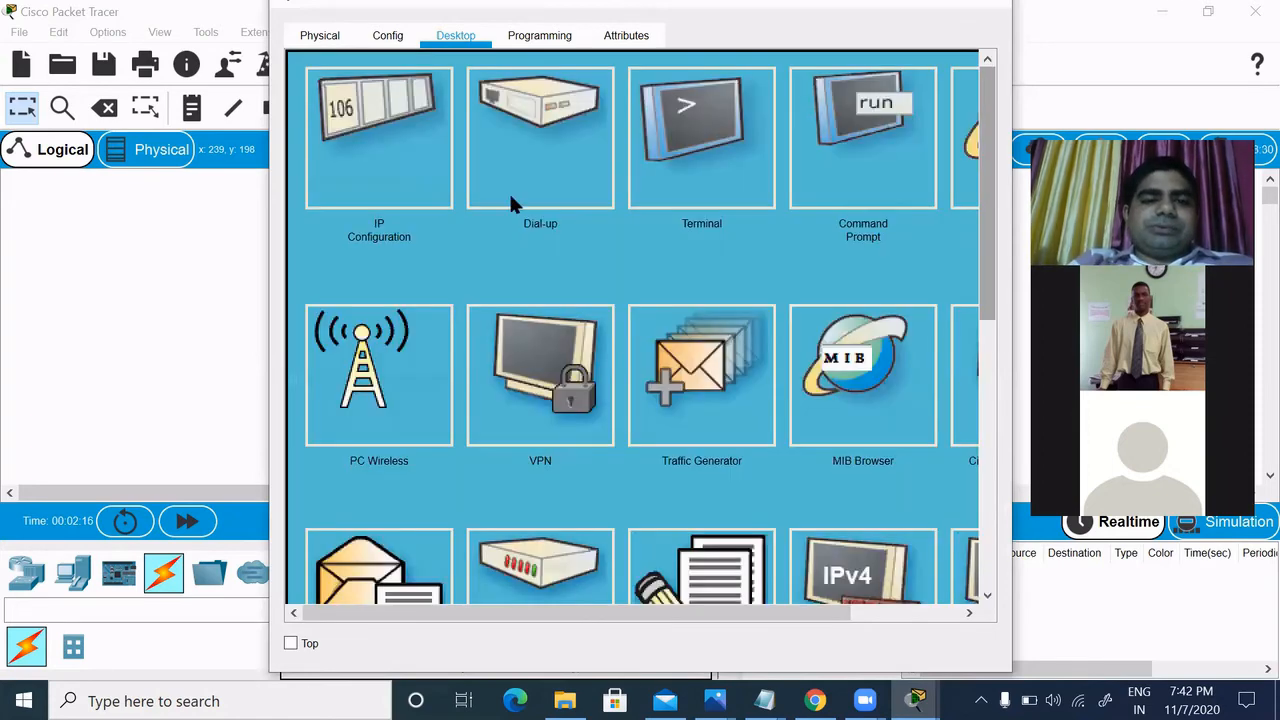
{"action": "left_click", "coordinate": [993, 5]}
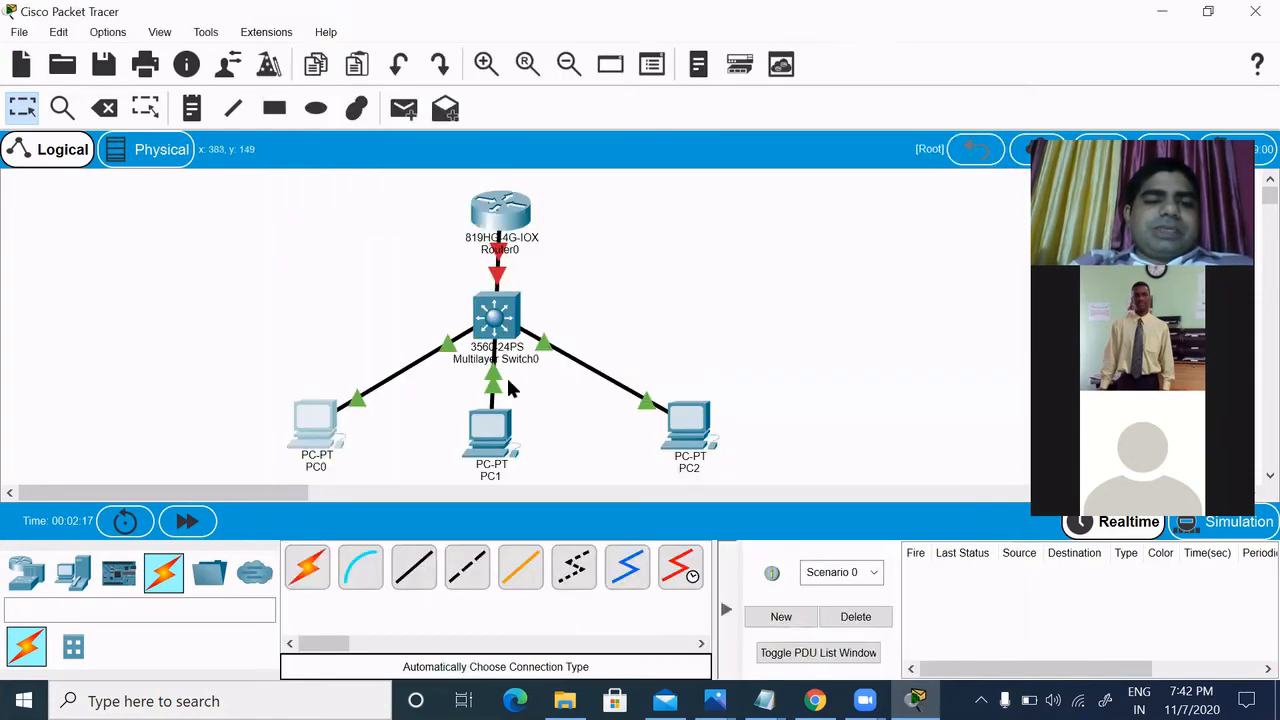
Give PC1 the static IPv4 address 20.20.20.2 with subnet mask 255.255.255.0.
{"action": "left_click", "coordinate": [493, 430]}
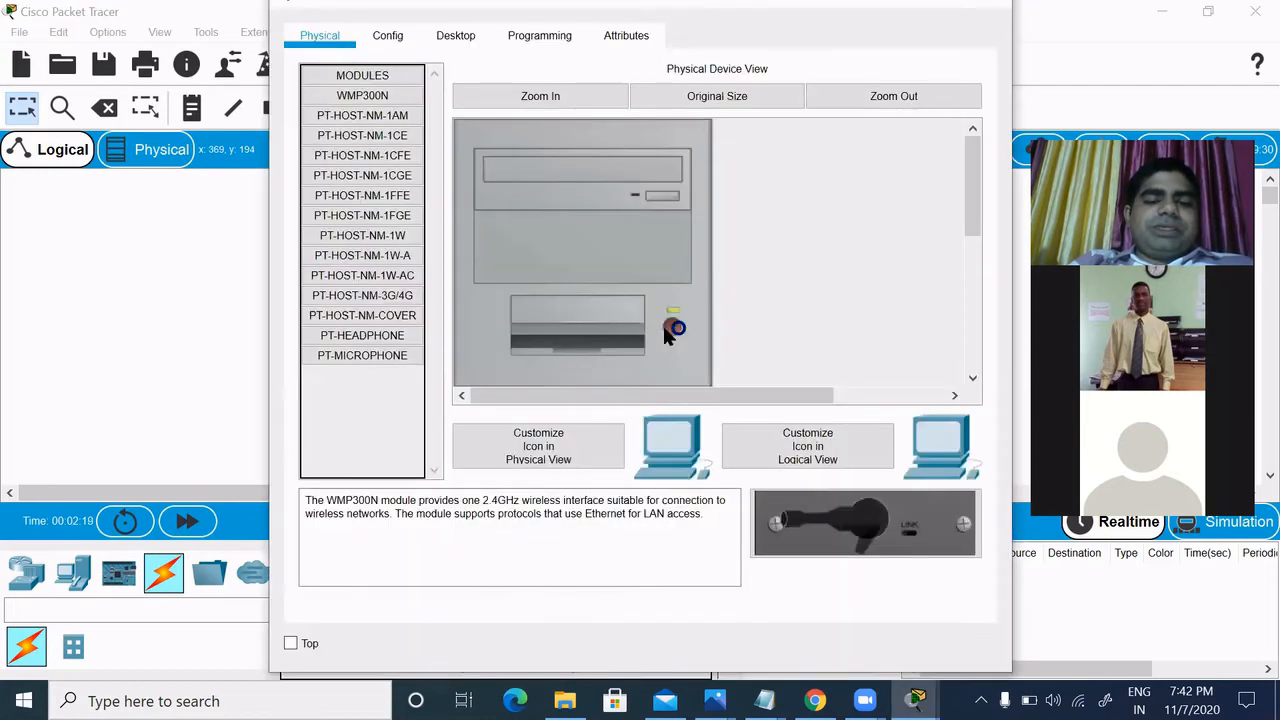
{"action": "left_click", "coordinate": [458, 38]}
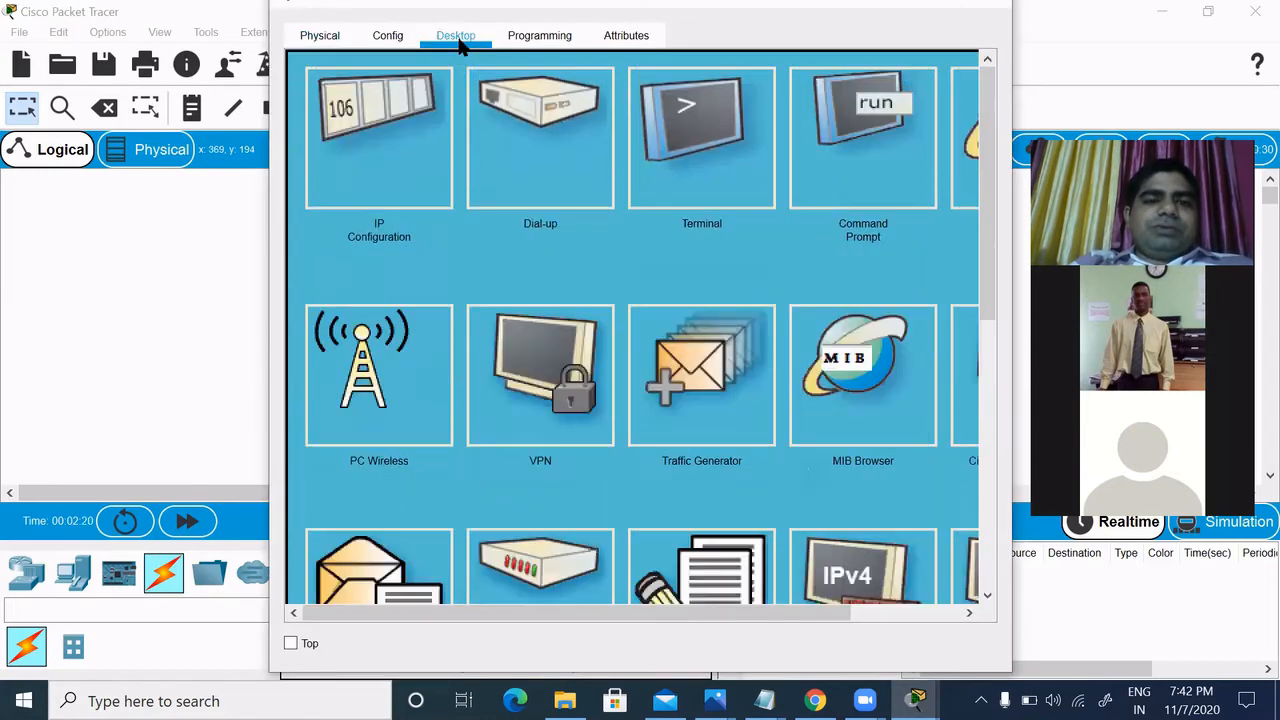
{"action": "left_click", "coordinate": [346, 143]}
{"action": "left_click", "coordinate": [556, 203]}
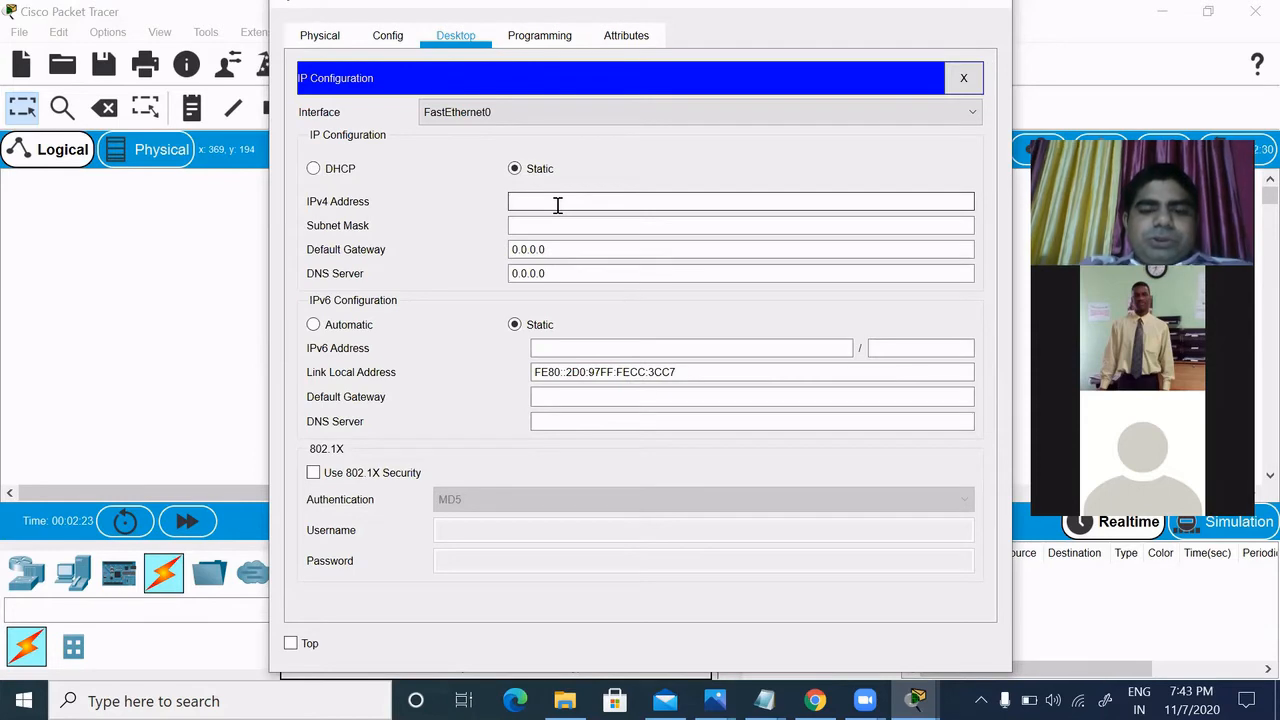
{"action": "type", "text": "20.20.20."}
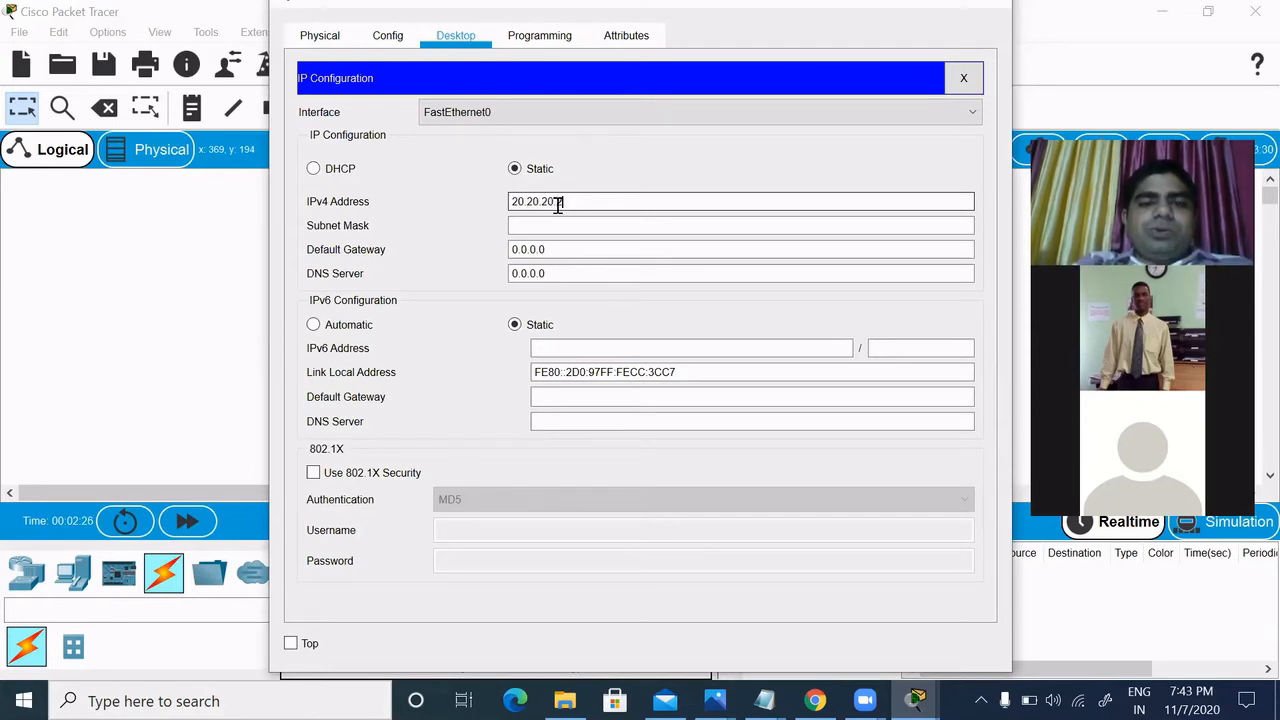
{"action": "key", "text": "Tab"}
{"action": "type", "text": "255"}
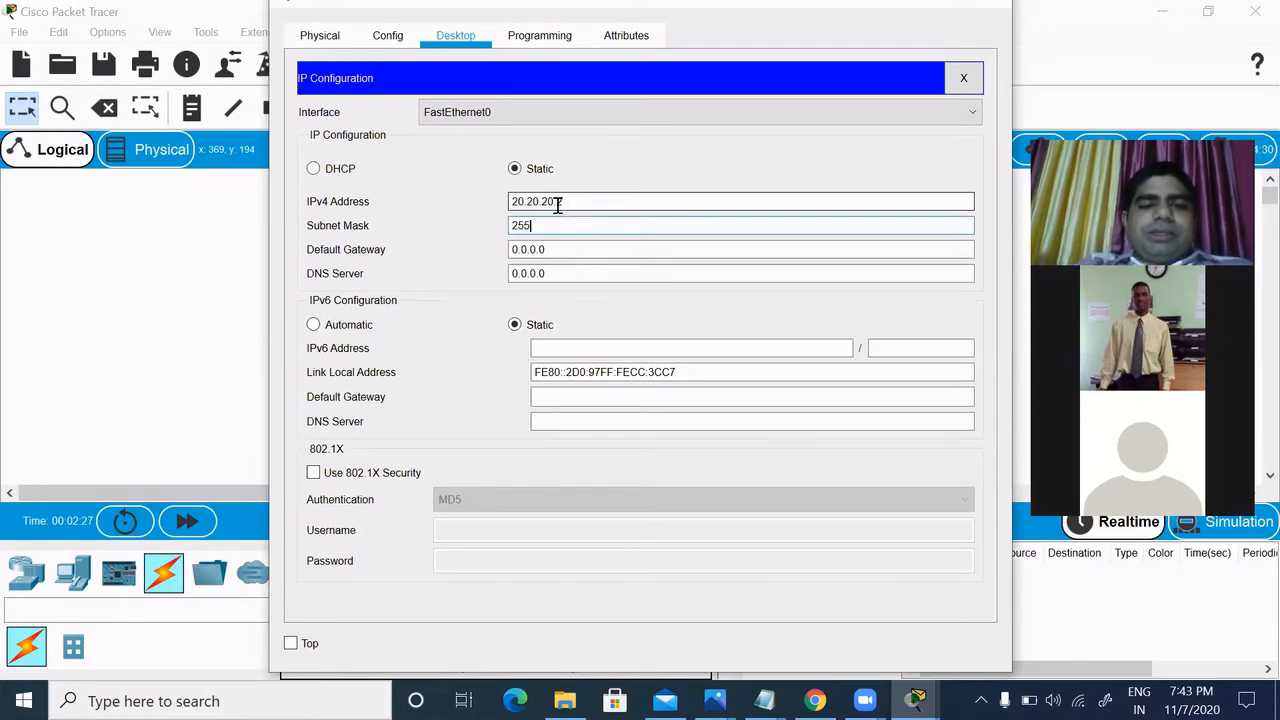
{"action": "type", "text": ".255.255"}
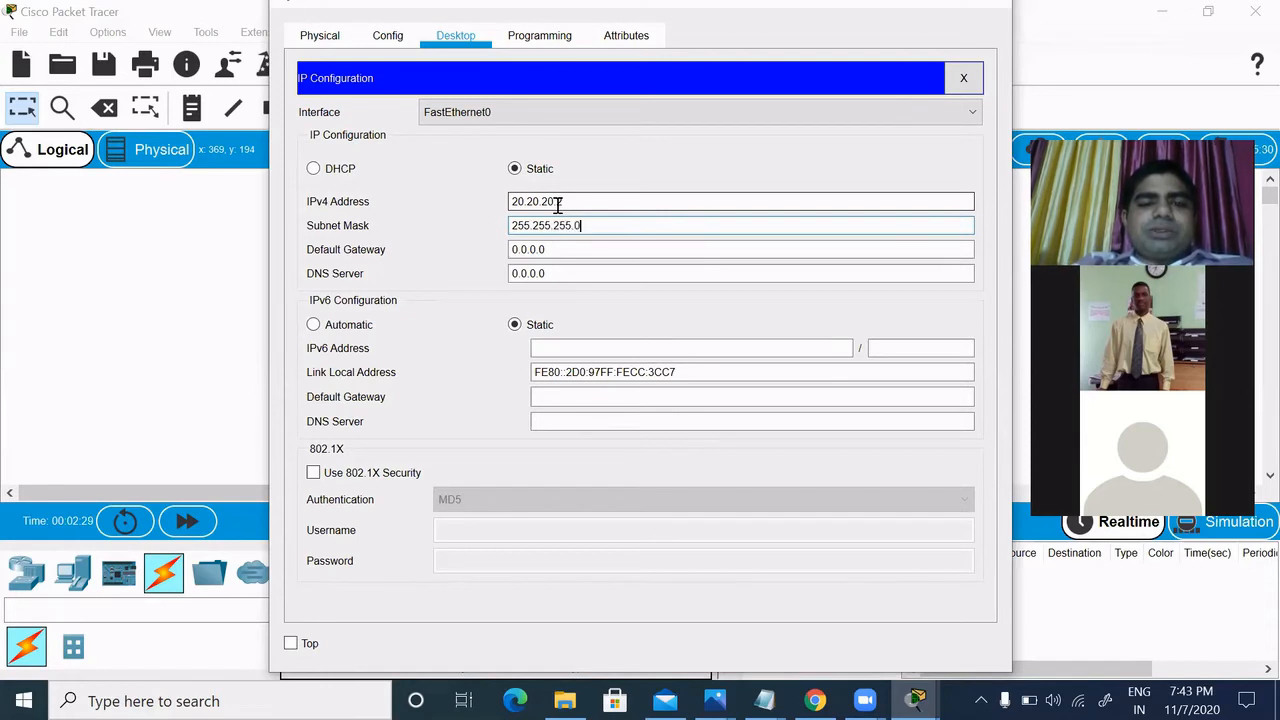
{"action": "type", "text": ".0"}
Set PC1's default gateway to 20.20.20.1 and close its configuration window.
{"action": "left_click", "coordinate": [575, 251]}
{"action": "key", "text": "BackSpace"}
{"action": "key", "text": "BackSpace"}
{"action": "key", "text": "BackSpace"}
{"action": "key", "text": "BackSpace"}
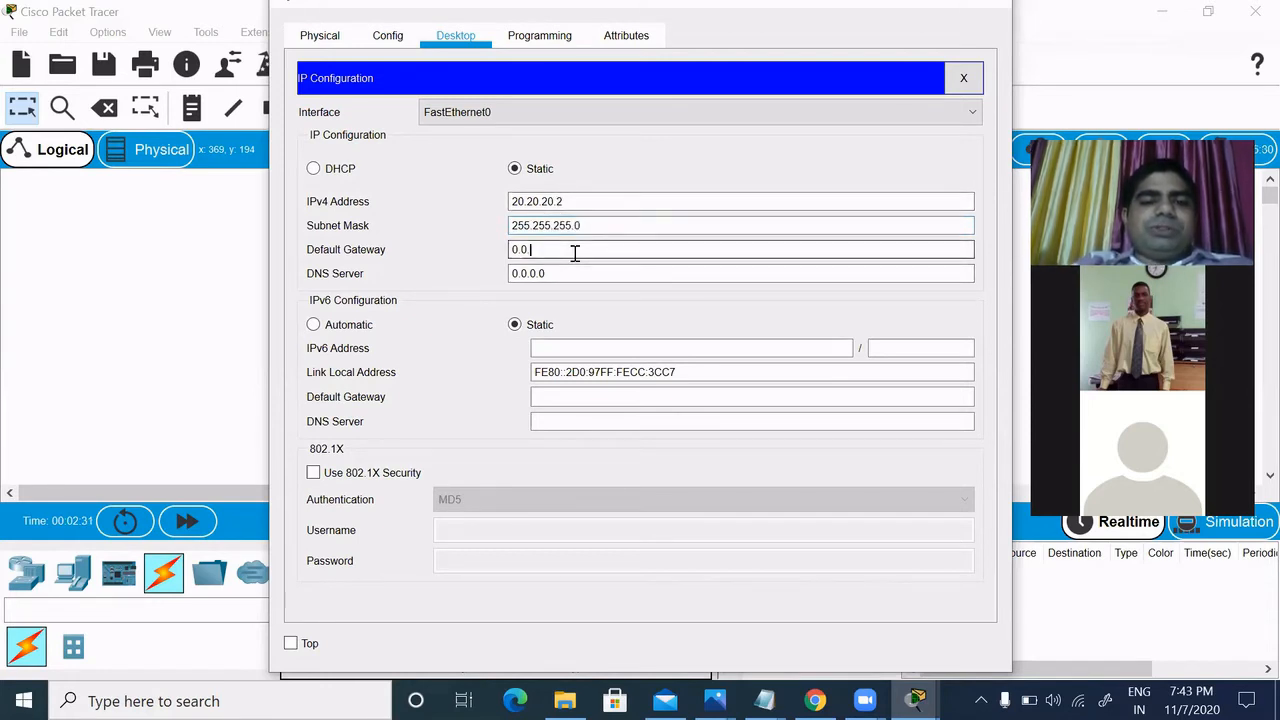
{"action": "type", "text": "20.20"}
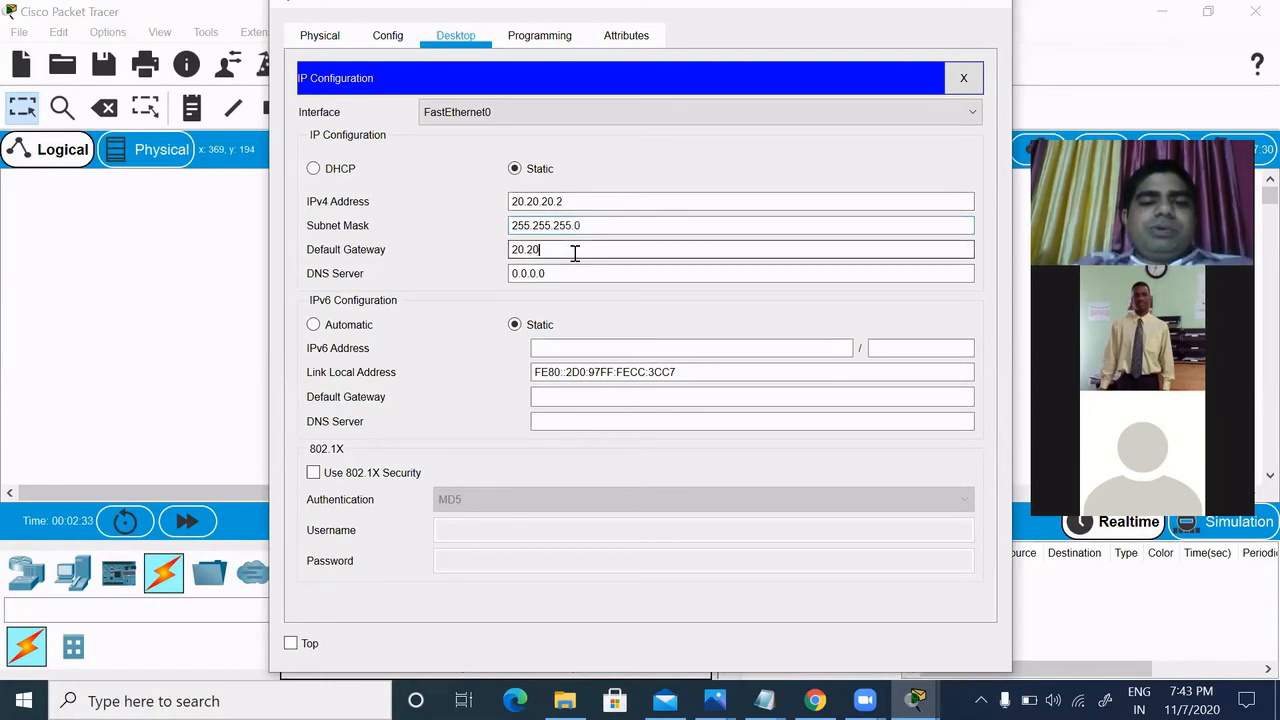
{"action": "type", "text": ".20"}
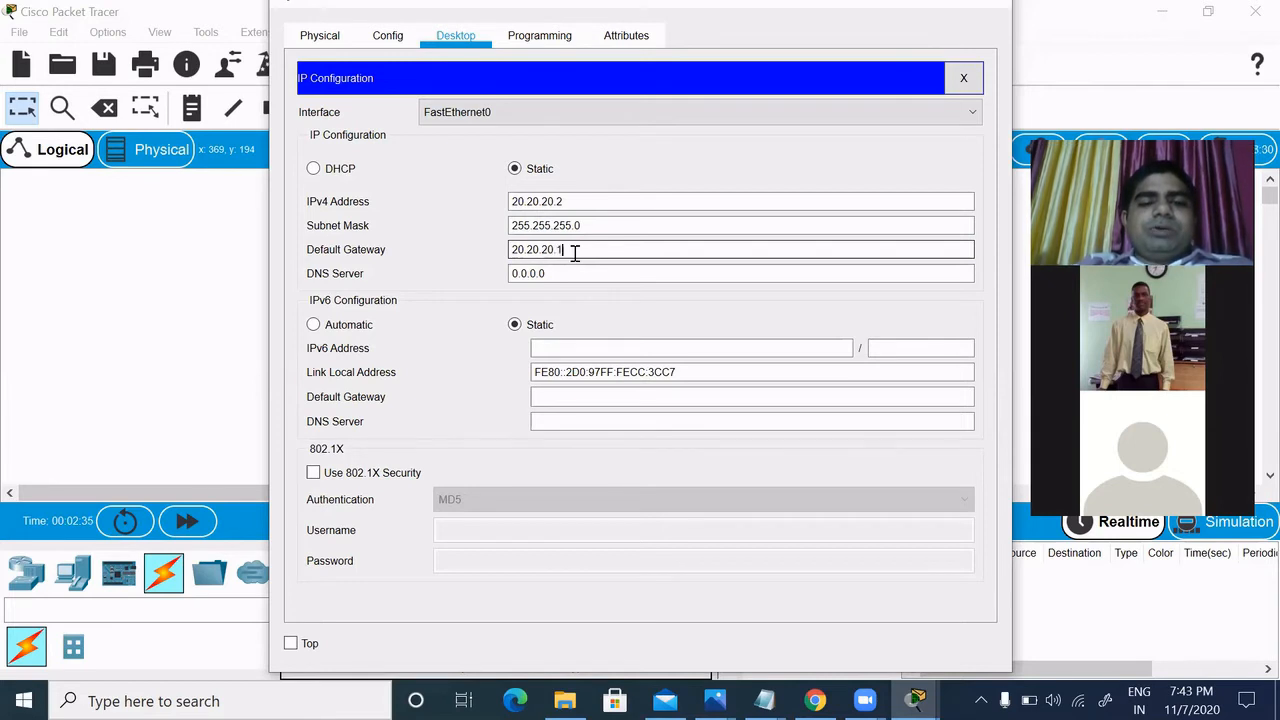
{"action": "type", "text": ".1"}
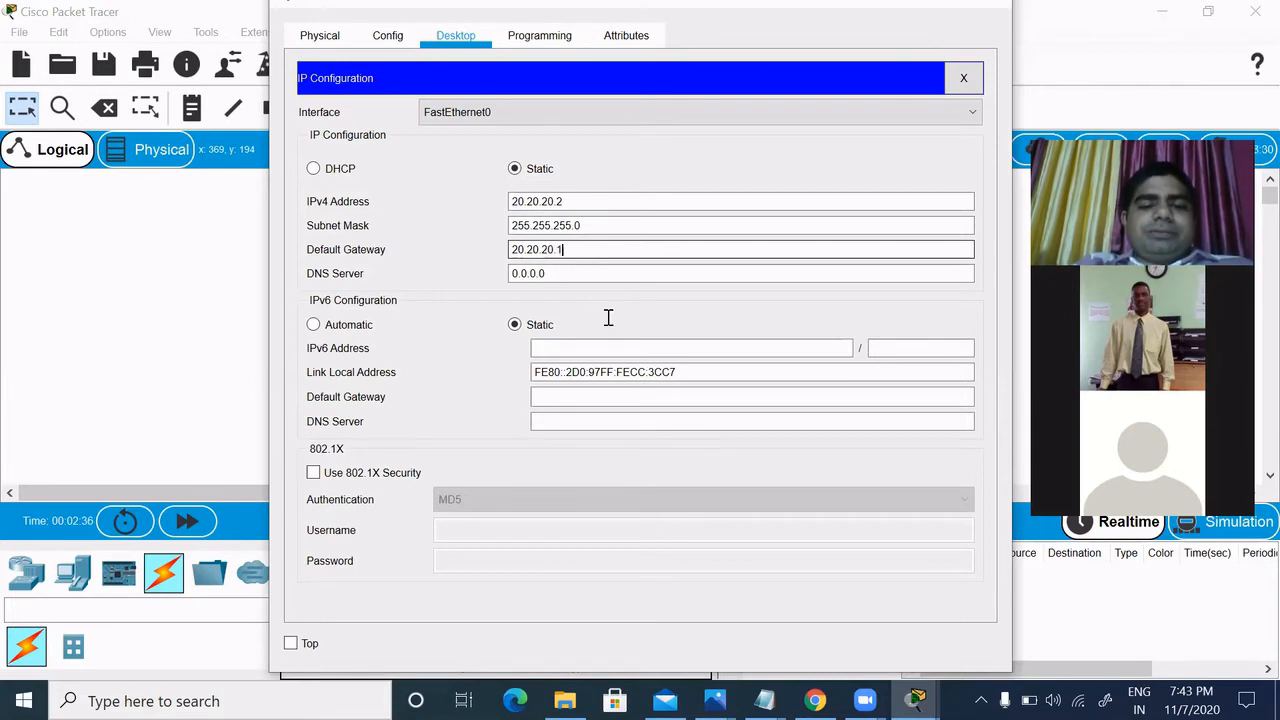
{"action": "left_click", "coordinate": [965, 79]}
{"action": "left_click", "coordinate": [990, 4]}
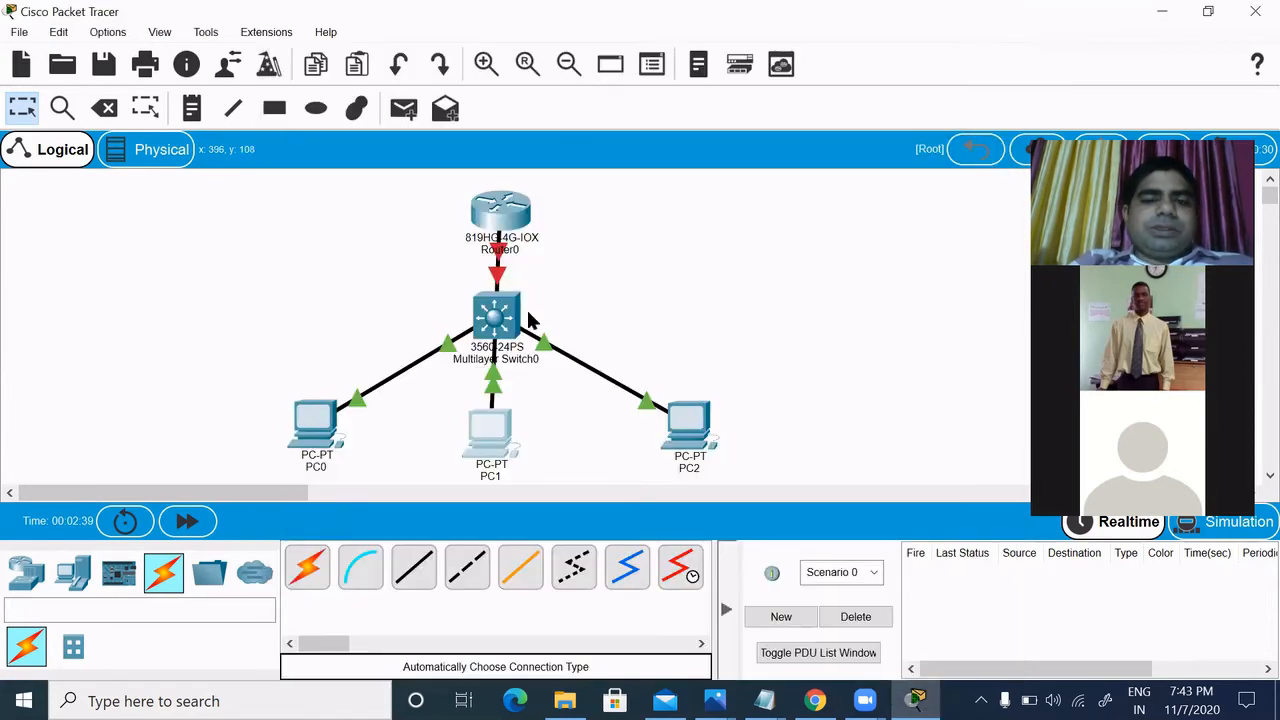
Give PC2 the static IPv4 address 30.30.30.2 with subnet mask 255.255.255.0.
{"action": "left_click", "coordinate": [687, 424]}
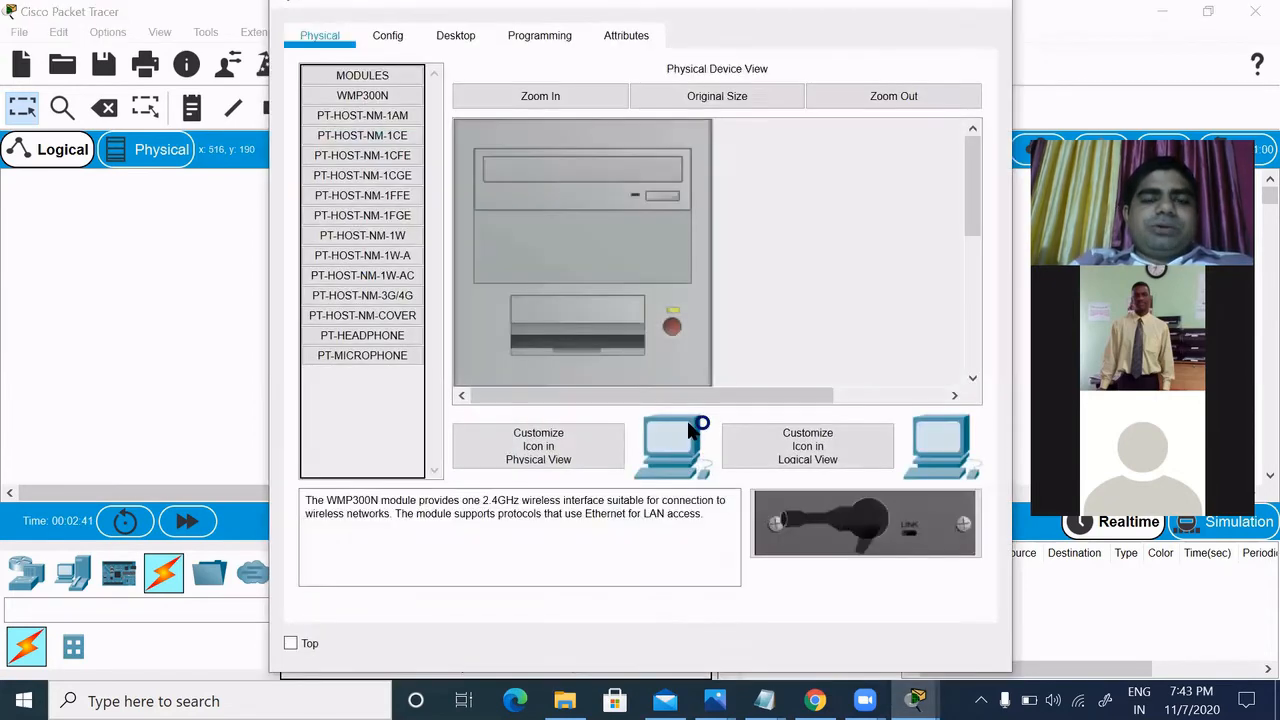
{"action": "left_click", "coordinate": [462, 36]}
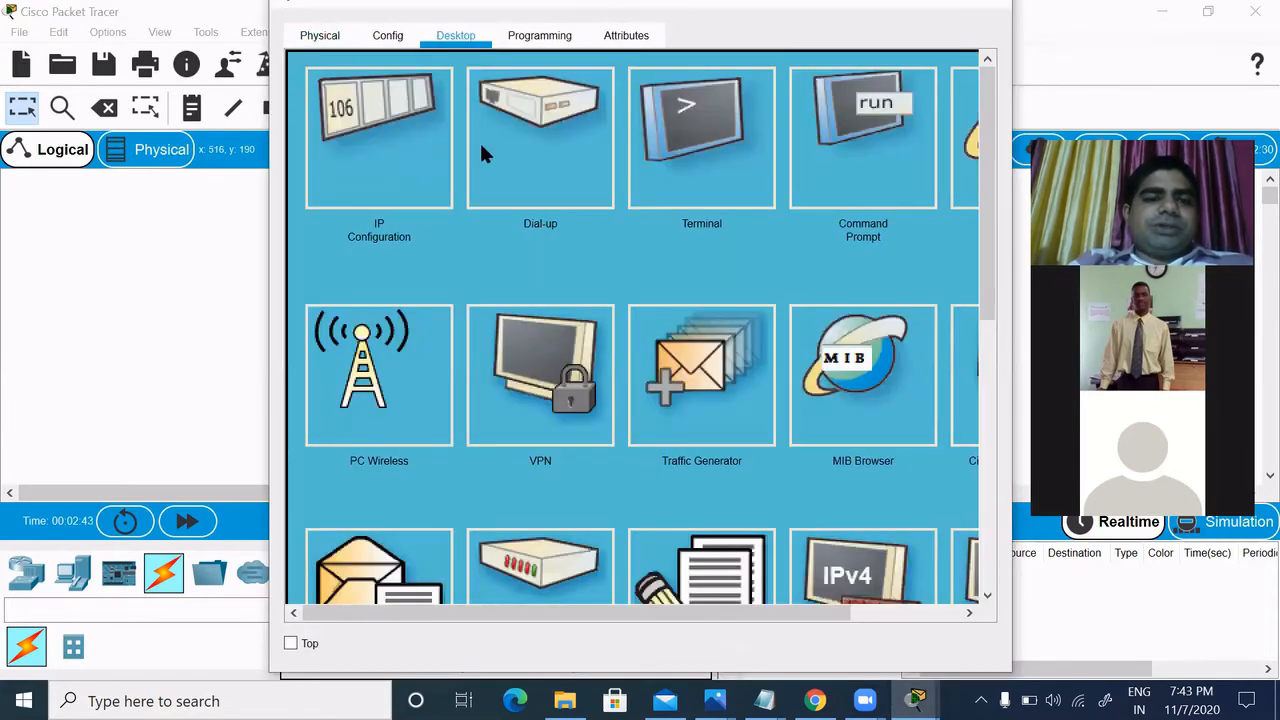
{"action": "left_click", "coordinate": [411, 148]}
{"action": "left_click", "coordinate": [568, 201]}
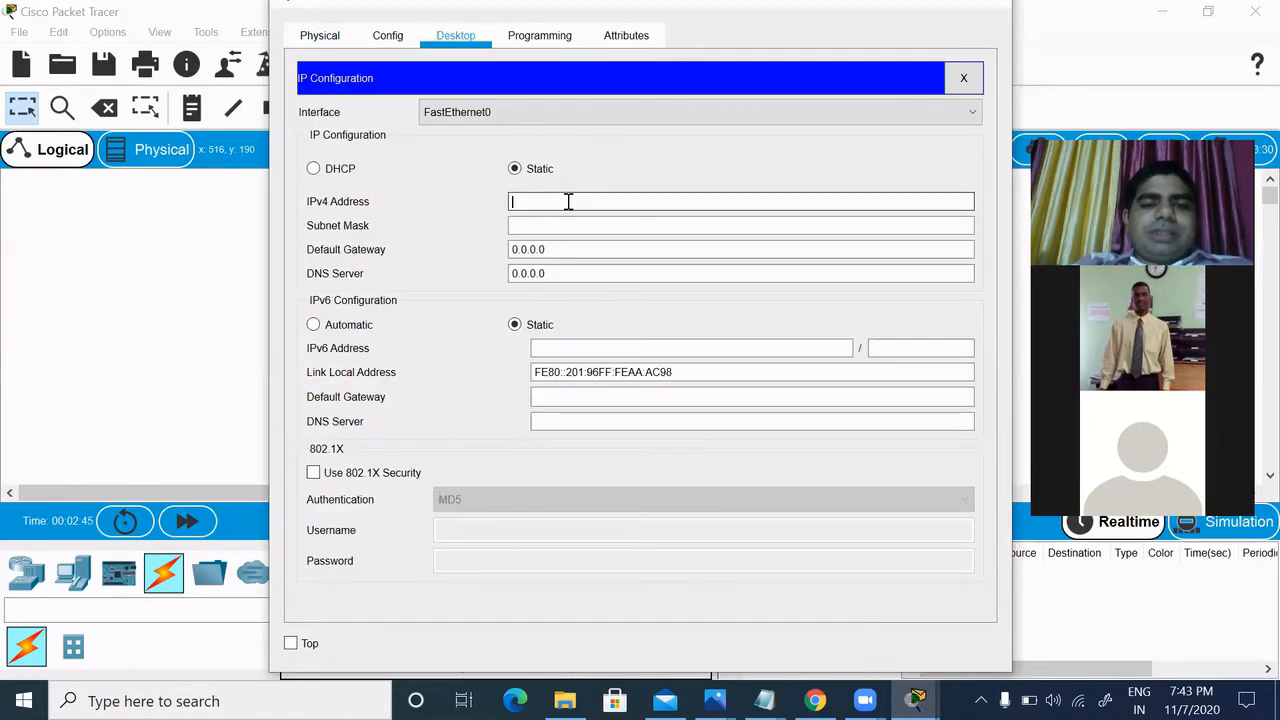
{"action": "type", "text": "30.30.30.2"}
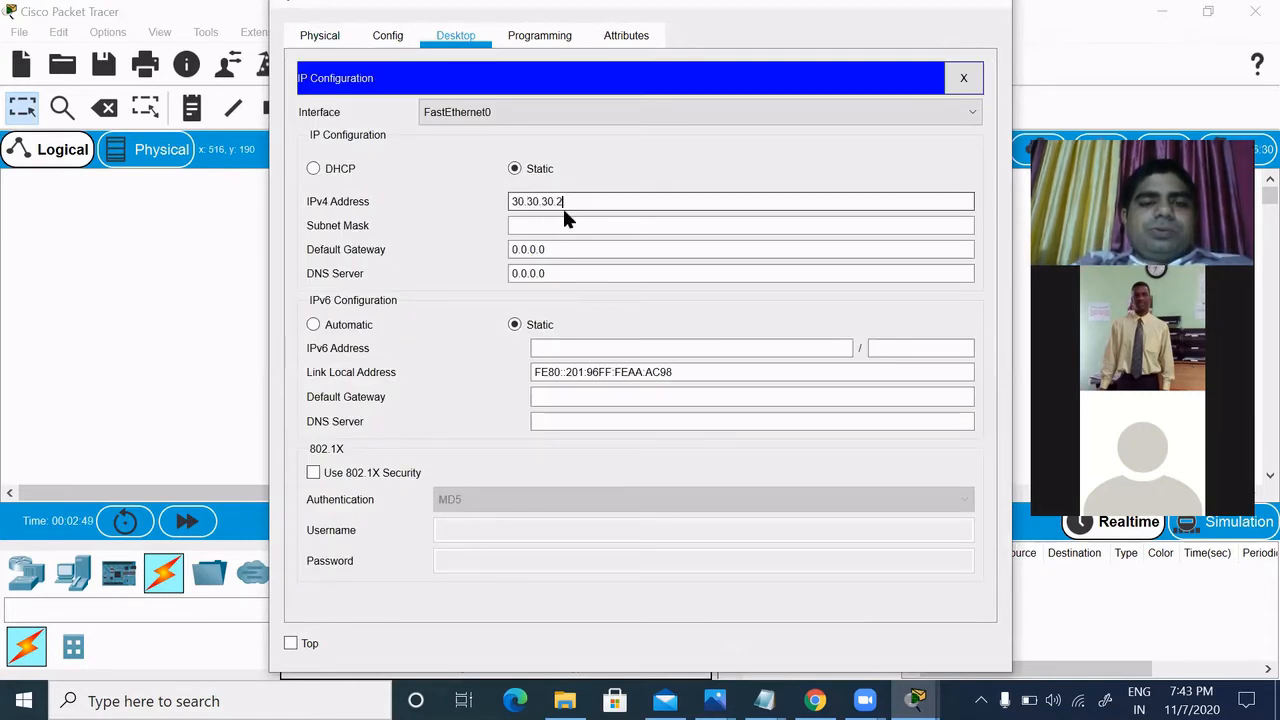
{"action": "left_click", "coordinate": [559, 226]}
{"action": "key", "text": "BackSpace"}
{"action": "key", "text": "BackSpace"}
{"action": "key", "text": "BackSpace"}
{"action": "key", "text": "BackSpace"}
{"action": "key", "text": "BackSpace"}
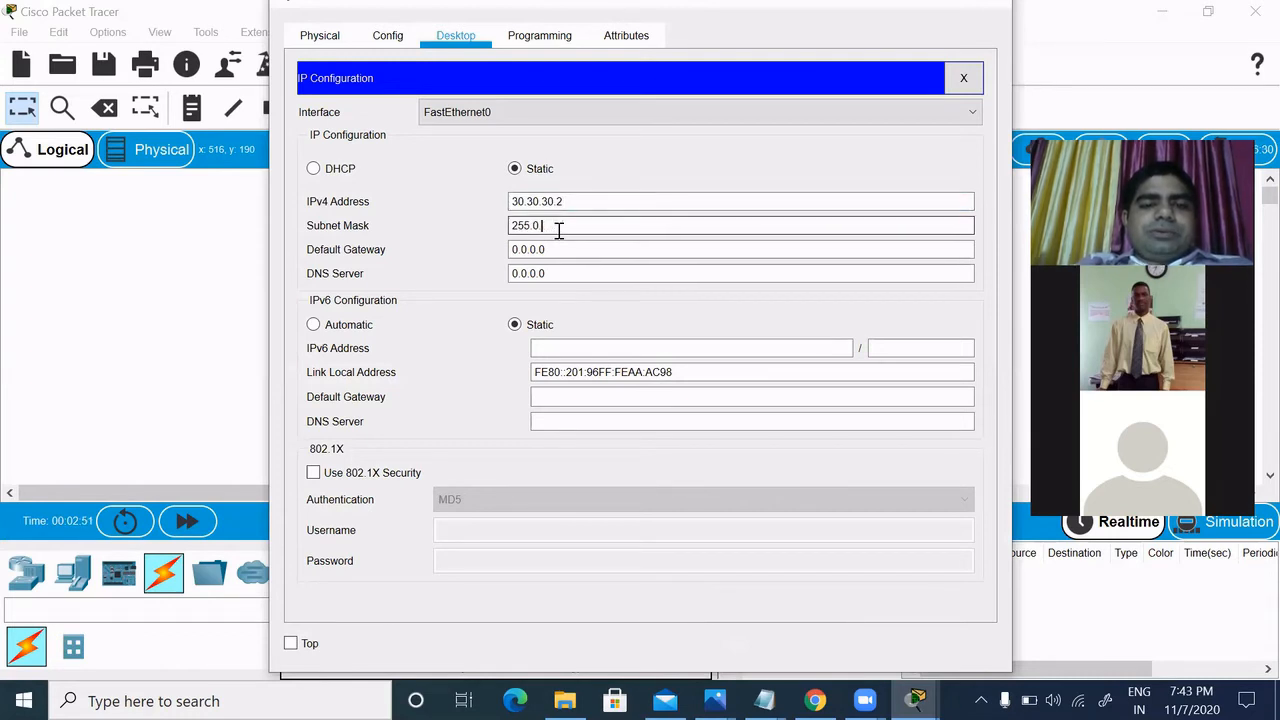
{"action": "type", "text": "255.255.0"}
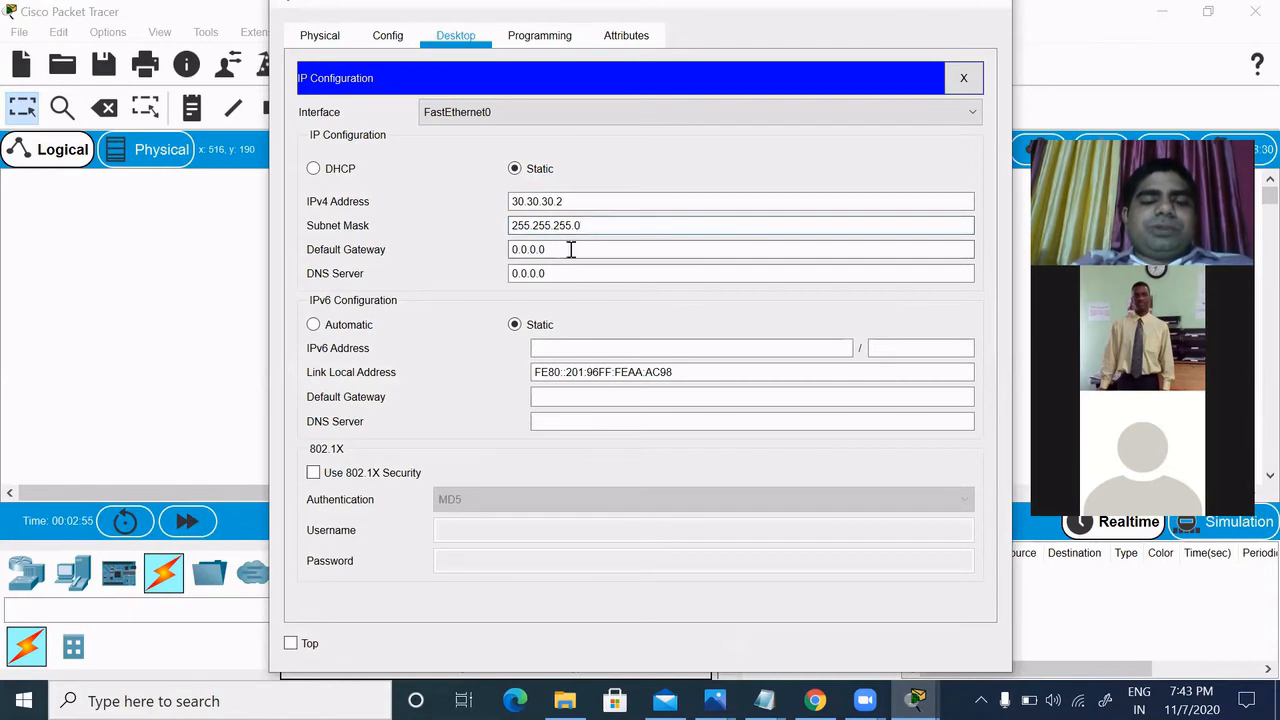
Set PC2's default gateway to 30.30.30.1 and close its configuration window.
{"action": "left_click", "coordinate": [572, 249]}
{"action": "key", "text": "BackSpace"}
{"action": "key", "text": "BackSpace"}
{"action": "key", "text": "BackSpace"}
{"action": "key", "text": "BackSpace"}
{"action": "key", "text": "BackSpace"}
{"action": "key", "text": "BackSpace"}
{"action": "key", "text": "BackSpace"}
{"action": "type", "text": "3"}
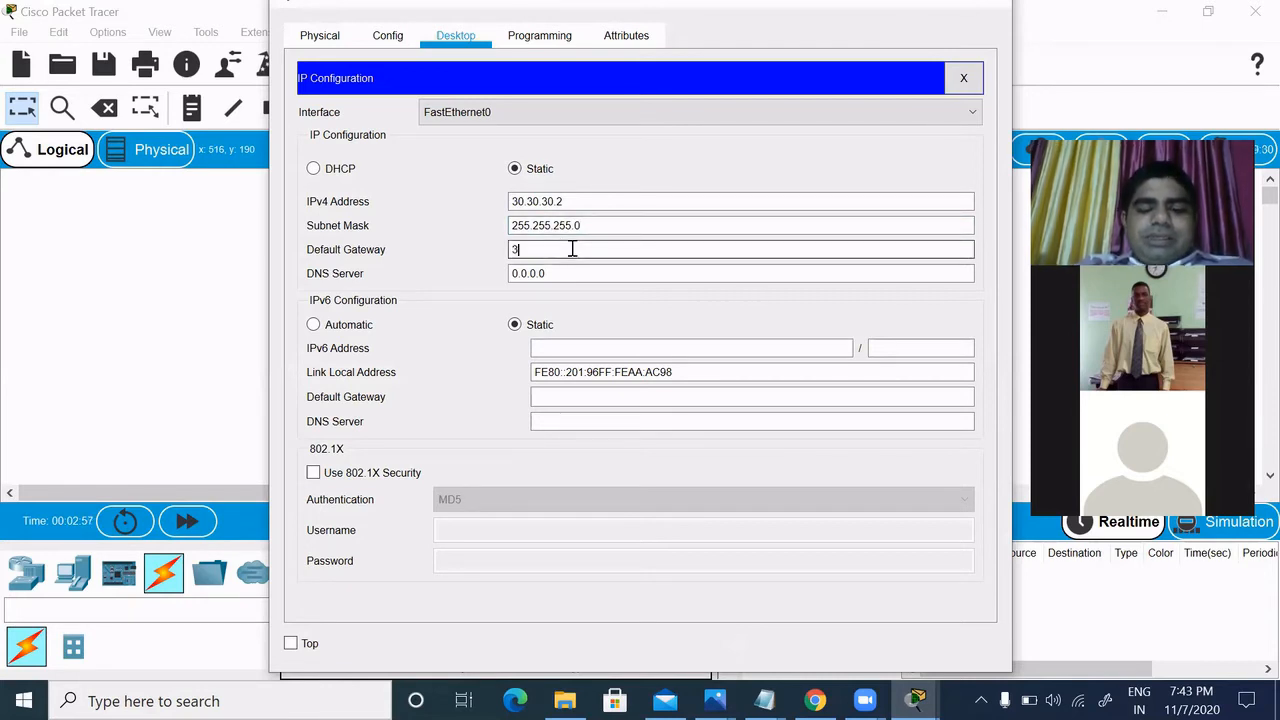
{"action": "type", "text": "0.30.30."}
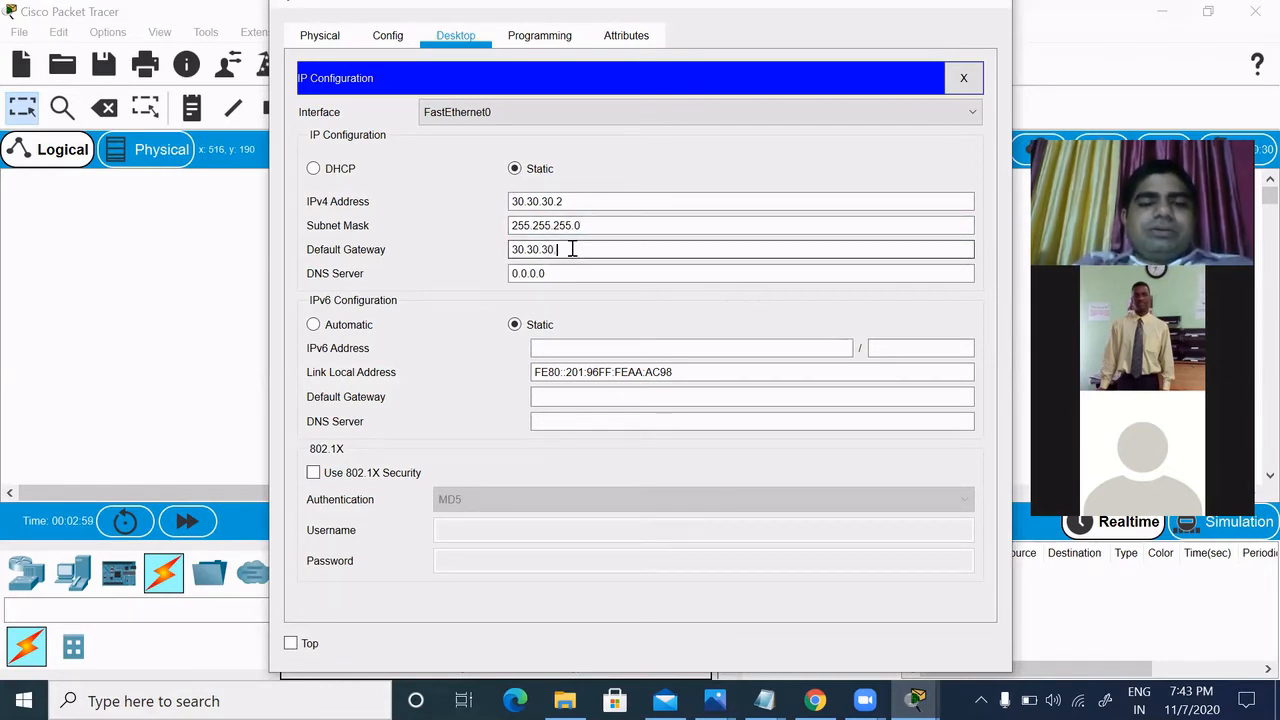
{"action": "type", "text": "1"}
{"action": "left_click", "coordinate": [964, 78]}
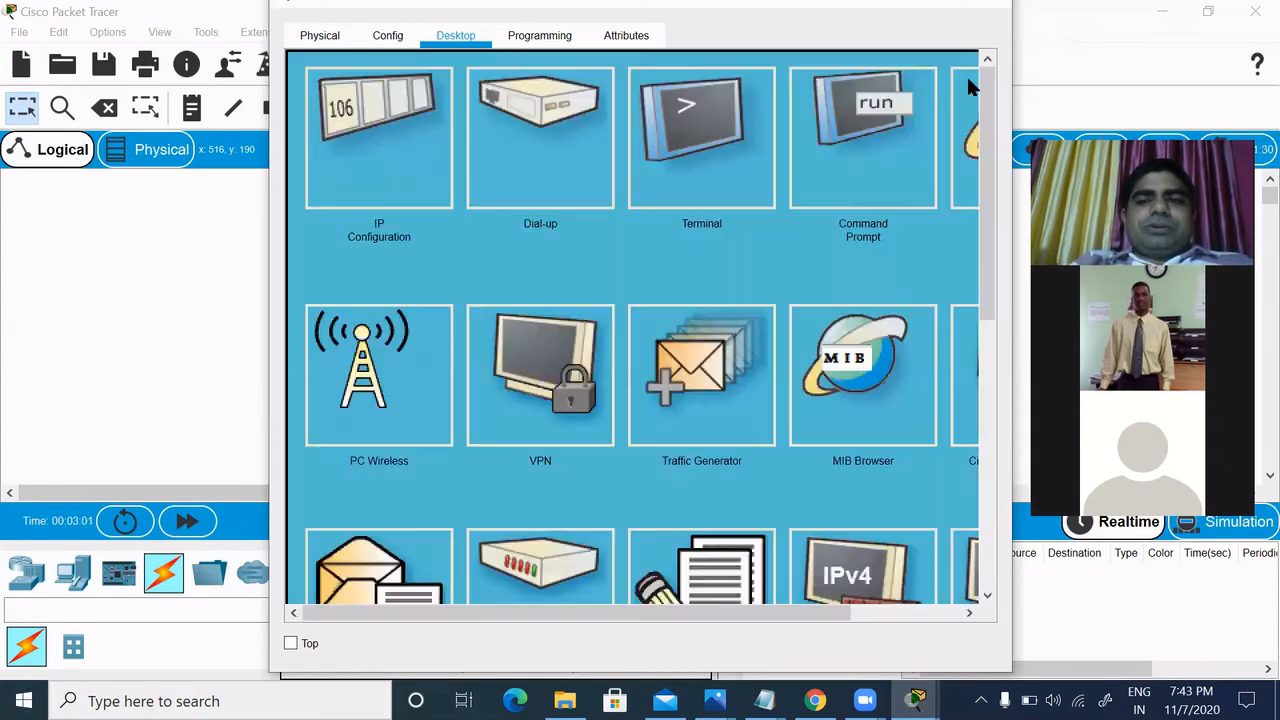
{"action": "left_click", "coordinate": [1005, 8]}
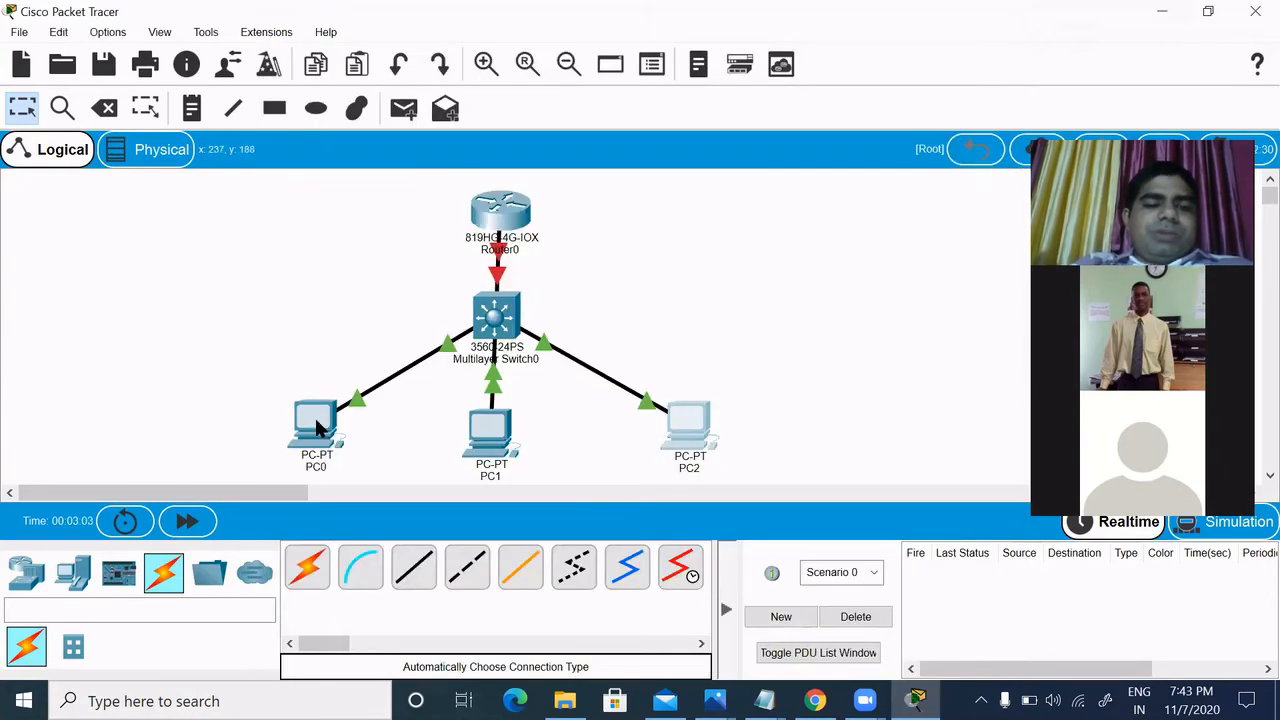
Check the IP settings of PC0, PC1 and PC2 in the topology.
{"action": "mouse_move", "coordinate": [316, 428]}
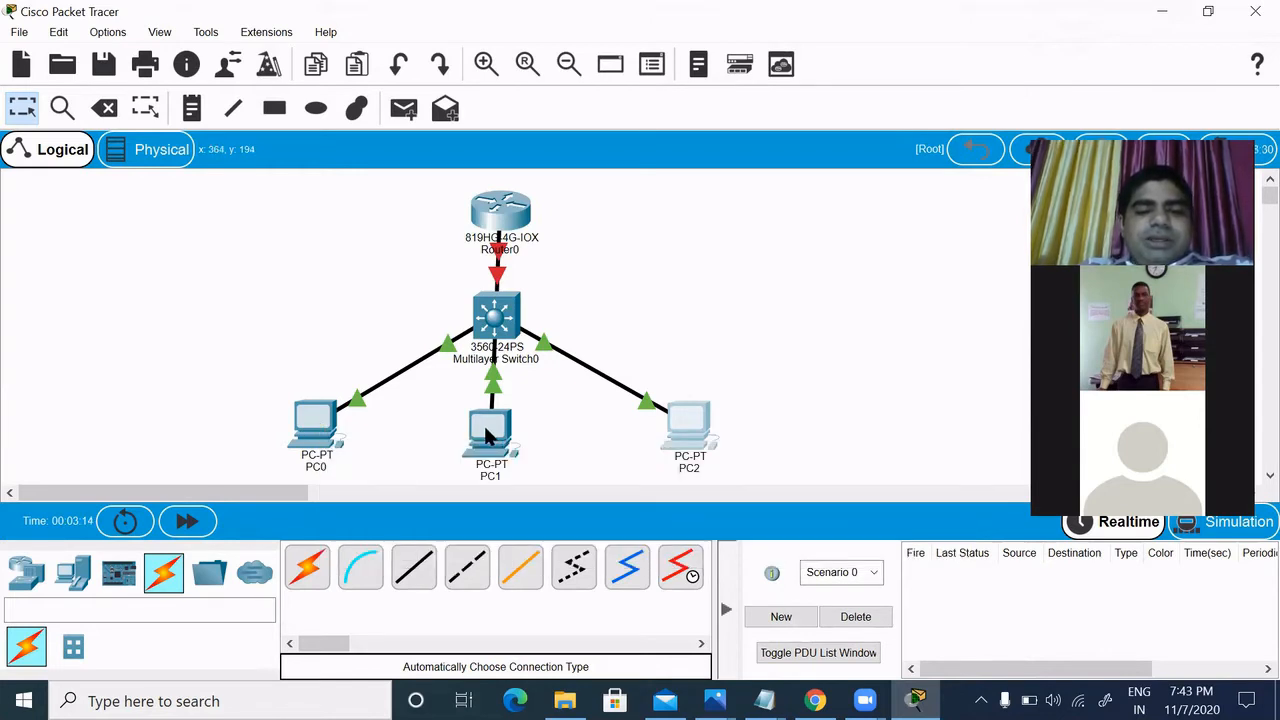
{"action": "mouse_move", "coordinate": [487, 434]}
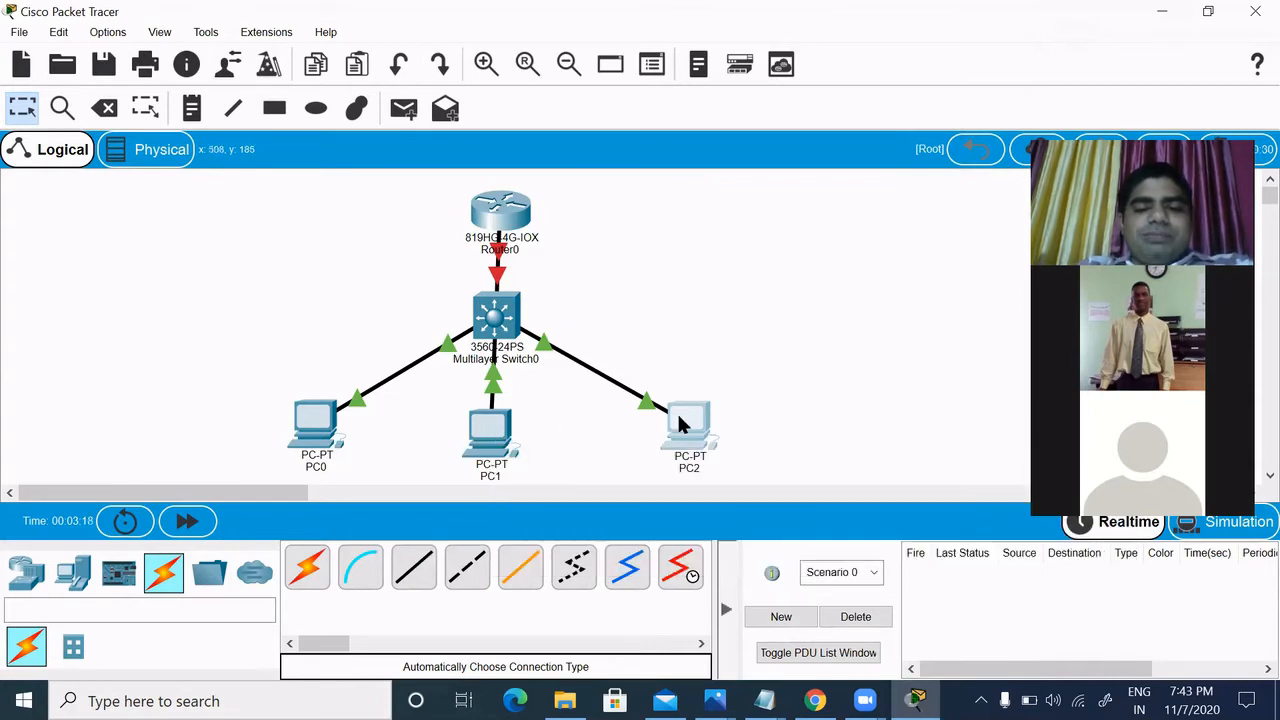
{"action": "mouse_move", "coordinate": [679, 424]}
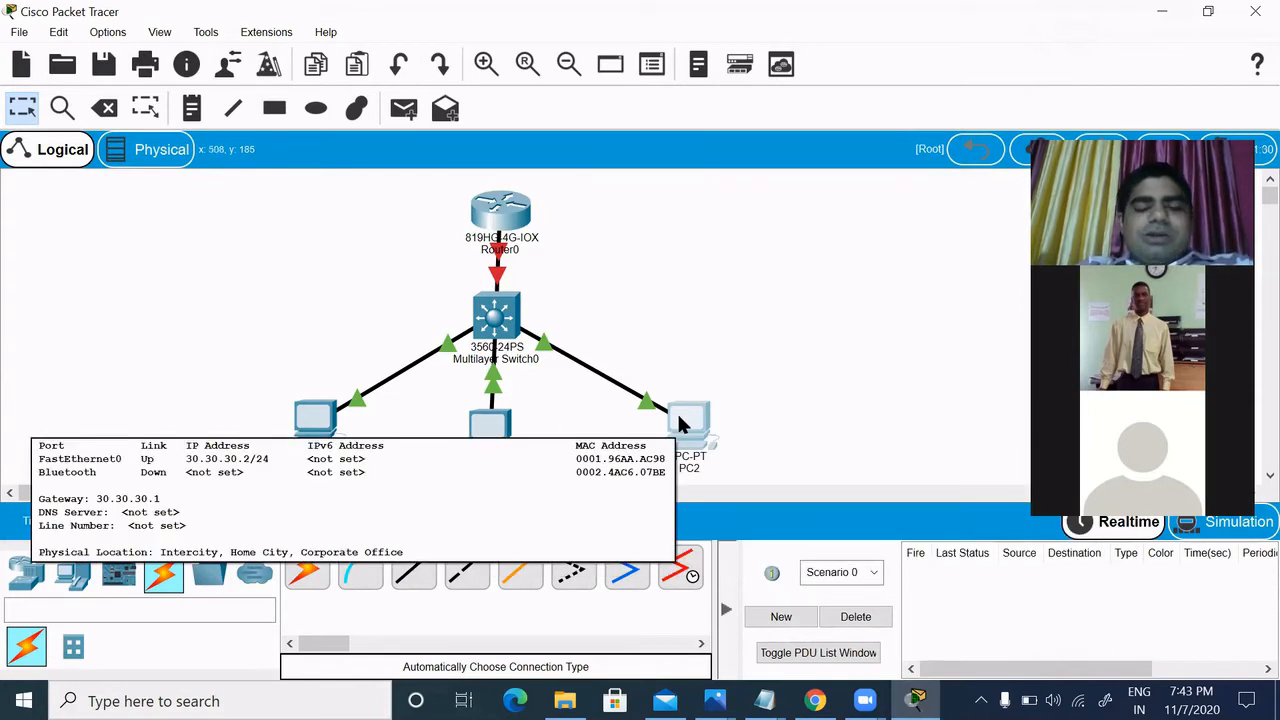
Ping PC0's own address 10.10.10.2 from its command prompt, stopping the ping early.
{"action": "left_click", "coordinate": [328, 404]}
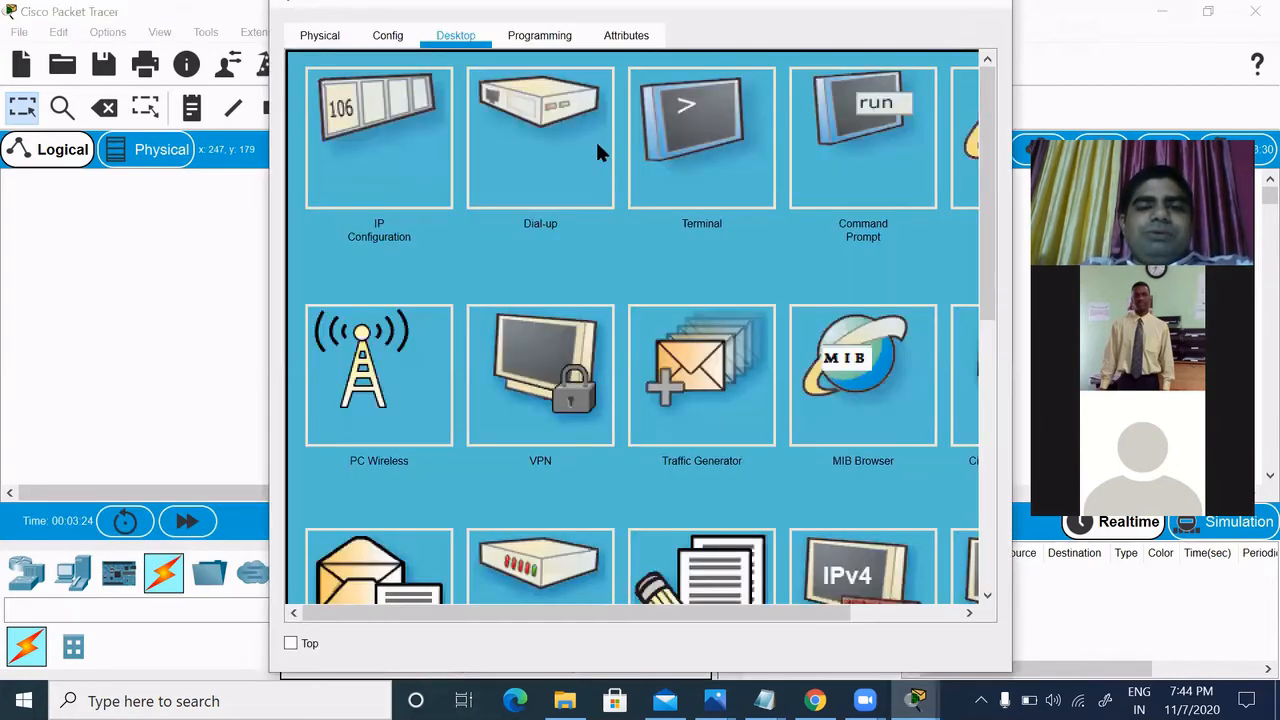
{"action": "left_click", "coordinate": [830, 165]}
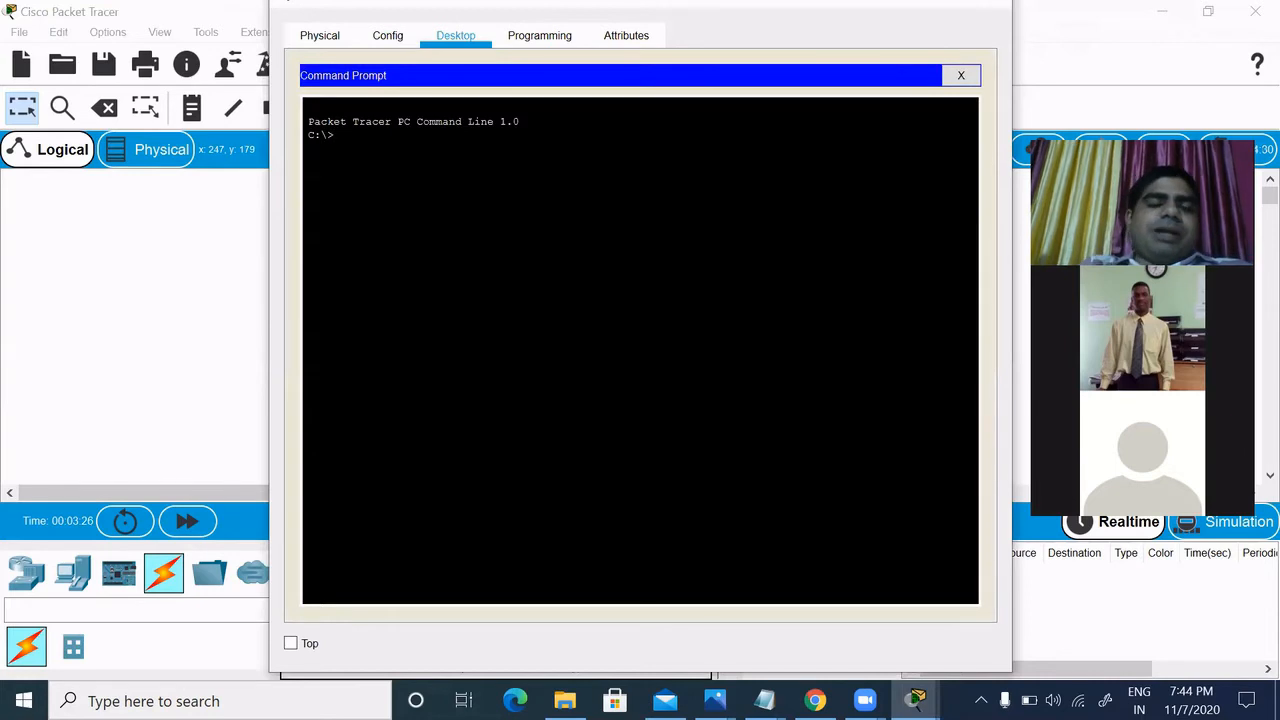
{"action": "type", "text": "ping 10.10"}
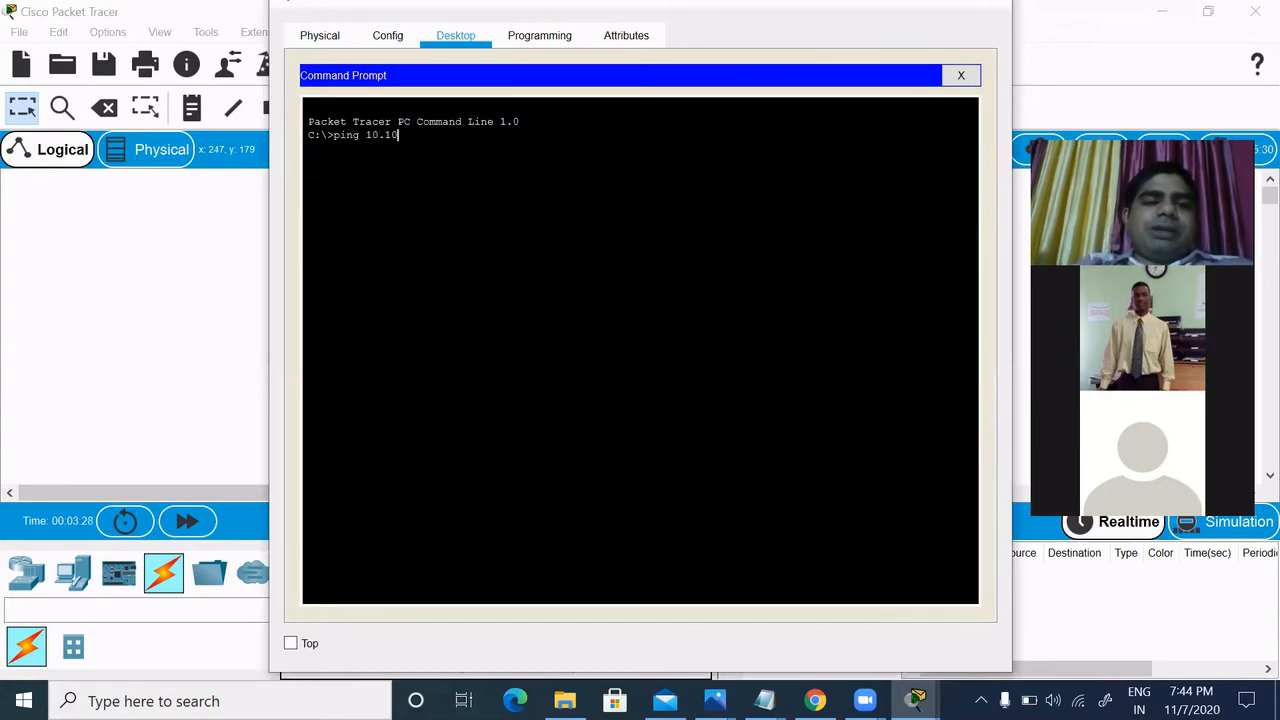
{"action": "type", "text": ".10.2"}
{"action": "key", "text": "Return"}
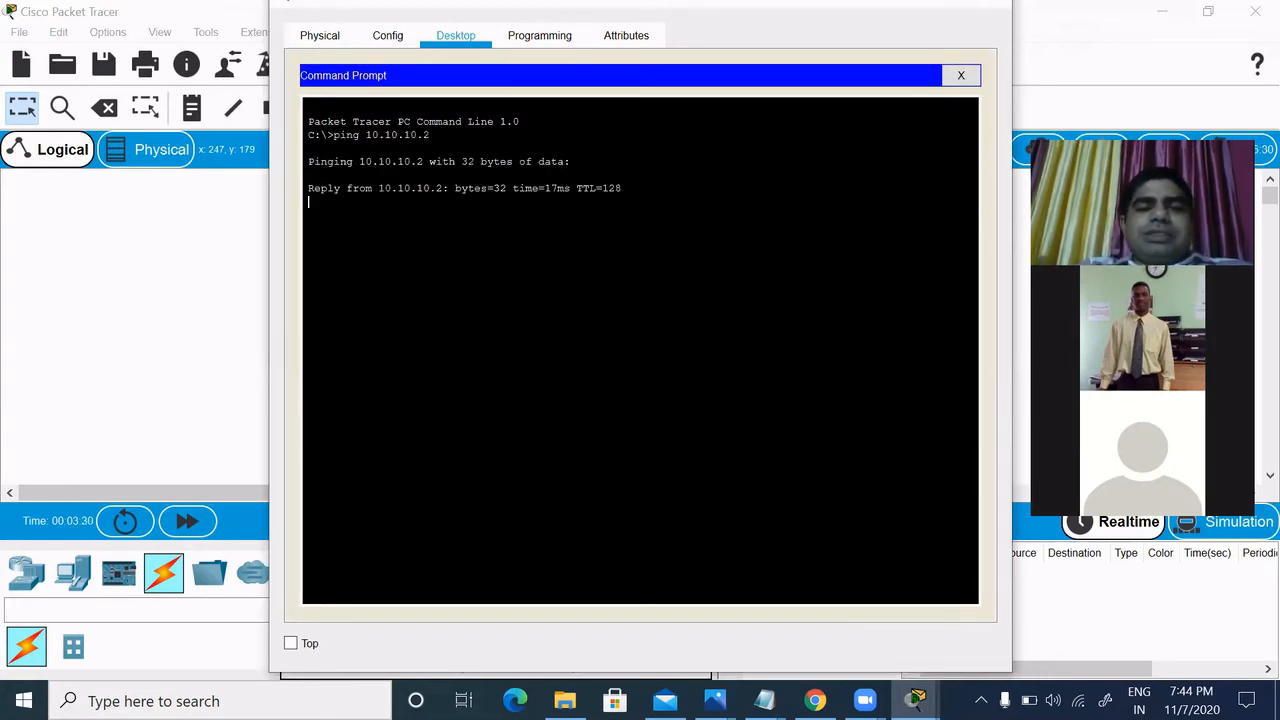
{"action": "key", "text": "ctrl+c"}
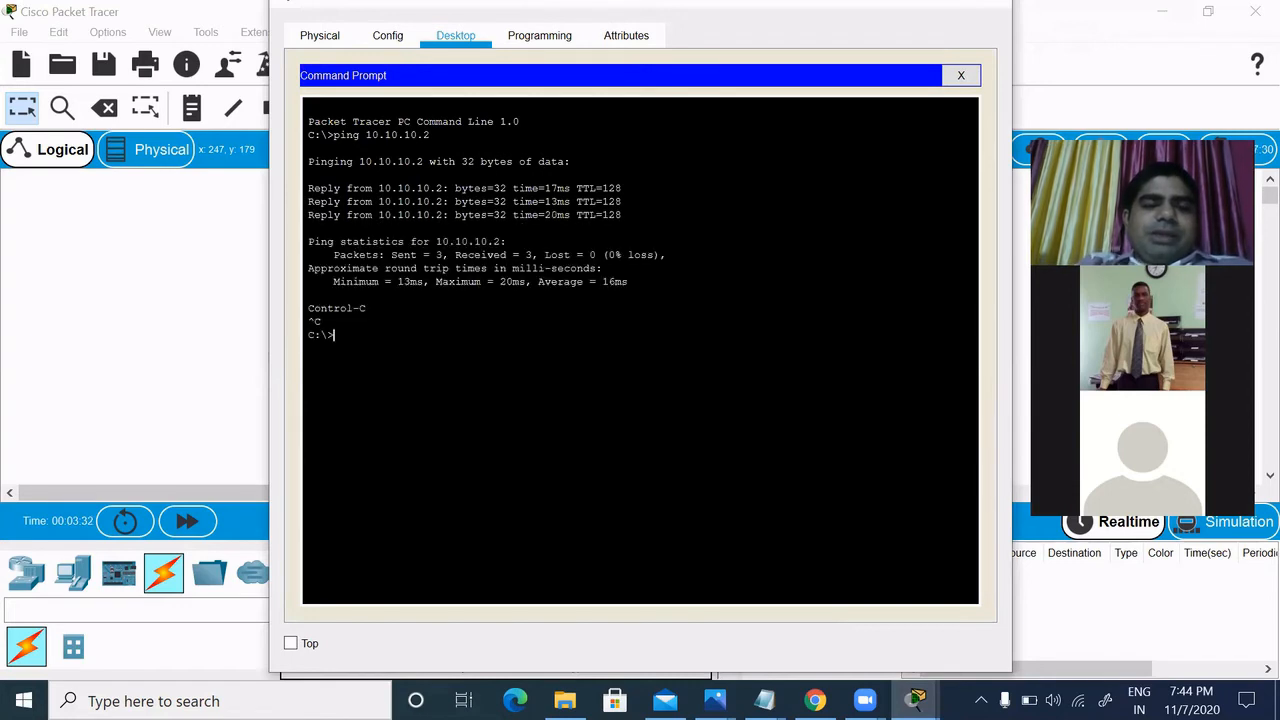
Ping PC1 at 20.20.20.2 from PC0's command prompt and close PC0's window.
{"action": "key", "text": "Up"}
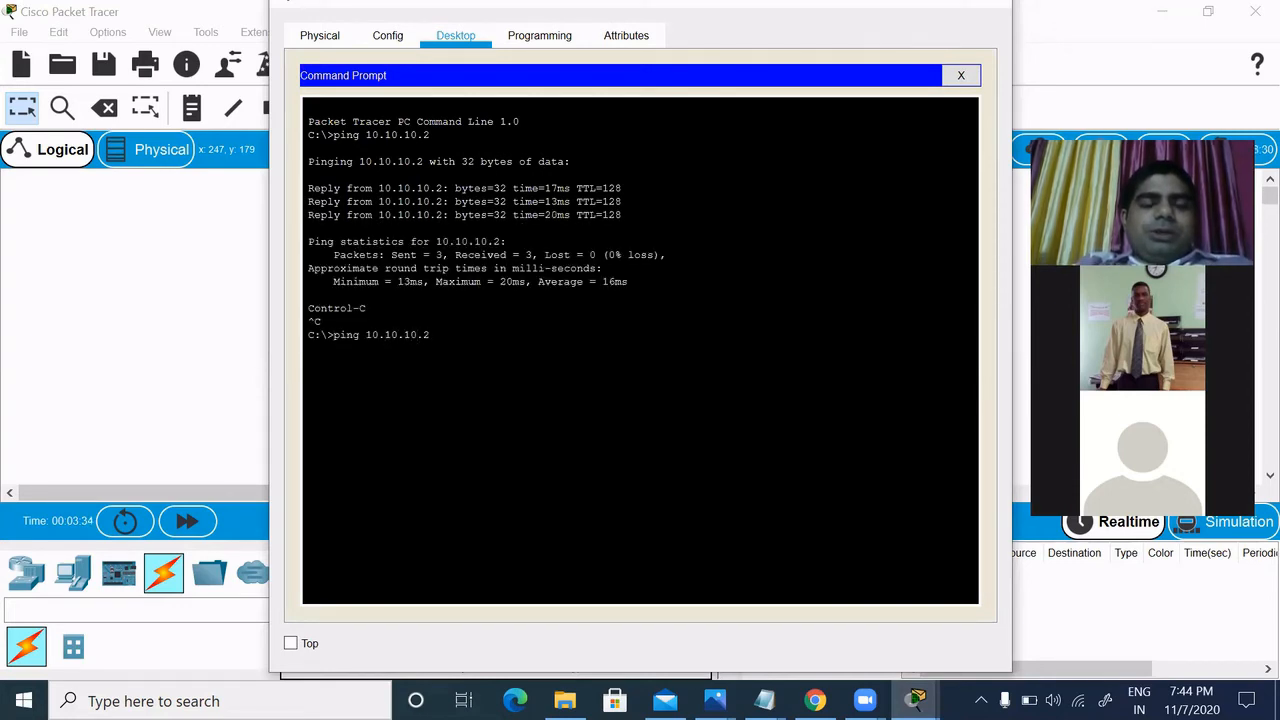
{"action": "key", "text": "BackSpace"}
{"action": "key", "text": "BackSpace"}
{"action": "key", "text": "BackSpace"}
{"action": "key", "text": "BackSpace"}
{"action": "key", "text": "BackSpace"}
{"action": "key", "text": "BackSpace"}
{"action": "key", "text": "BackSpace"}
{"action": "key", "text": "BackSpace"}
{"action": "key", "text": "BackSpace"}
{"action": "key", "text": "BackSpace"}
{"action": "type", "text": "20.10.10.2"}
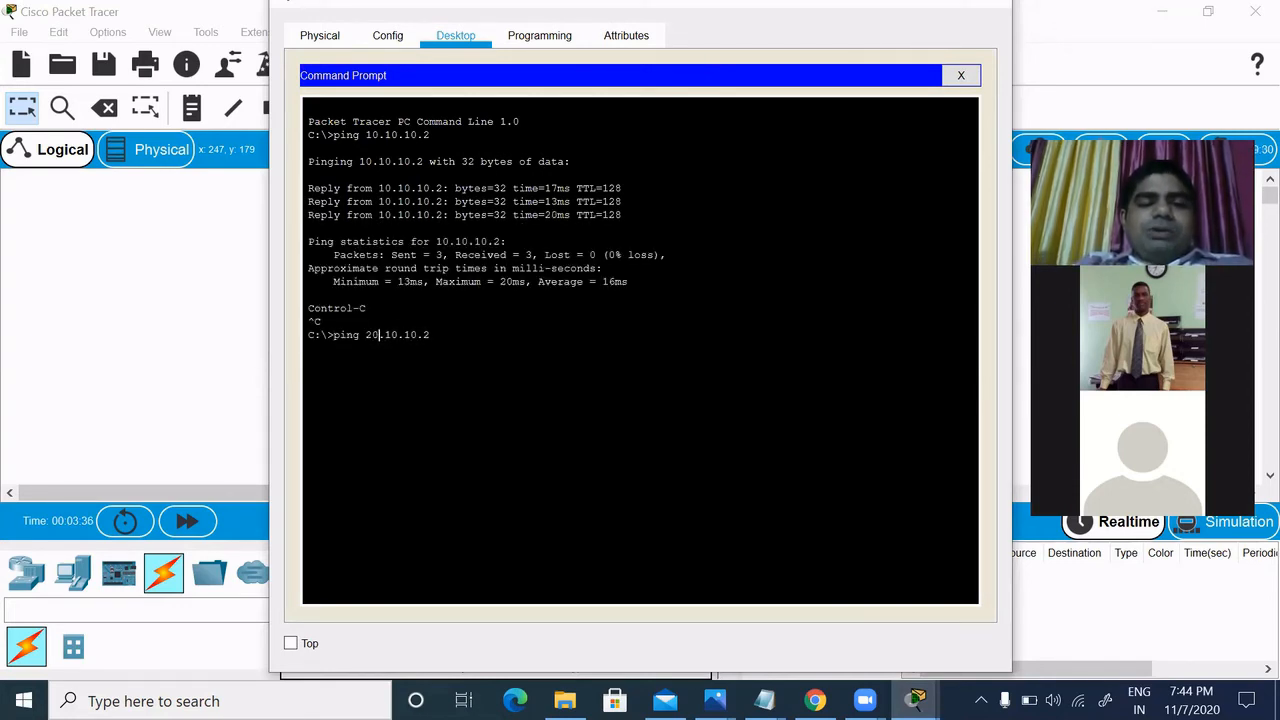
{"action": "key", "text": "BackSpace"}
{"action": "key", "text": "BackSpace"}
{"action": "key", "text": "BackSpace"}
{"action": "key", "text": "BackSpace"}
{"action": "key", "text": "BackSpace"}
{"action": "key", "text": "BackSpace"}
{"action": "key", "text": "BackSpace"}
{"action": "type", "text": "20.10.2"}
{"action": "key", "text": "BackSpace"}
{"action": "type", "text": "2"}
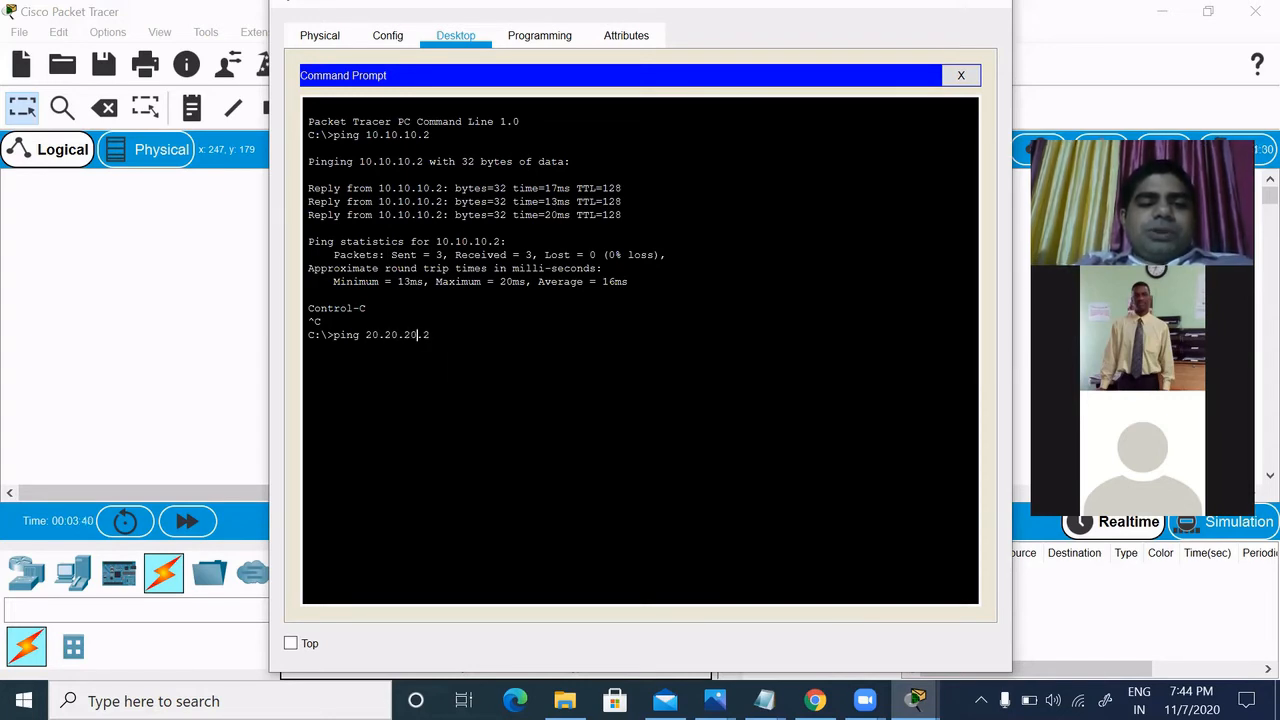
{"action": "key", "text": "Return"}
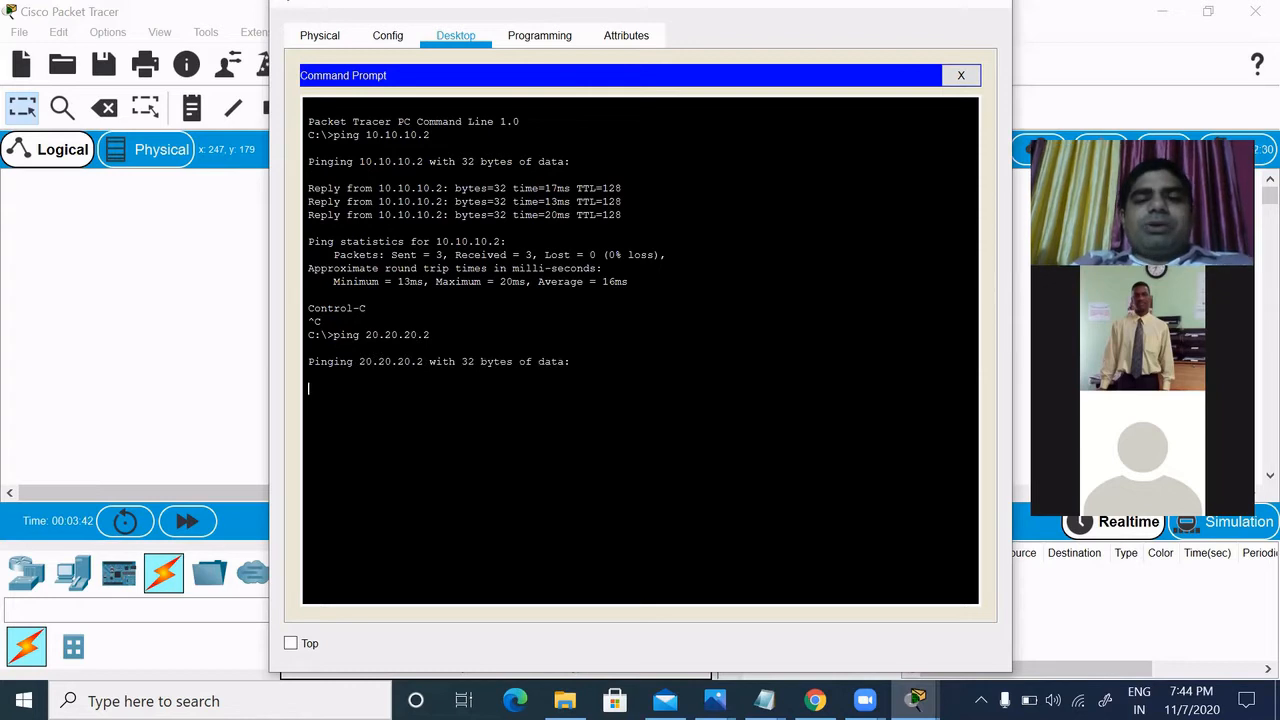
{"action": "left_click", "coordinate": [961, 77]}
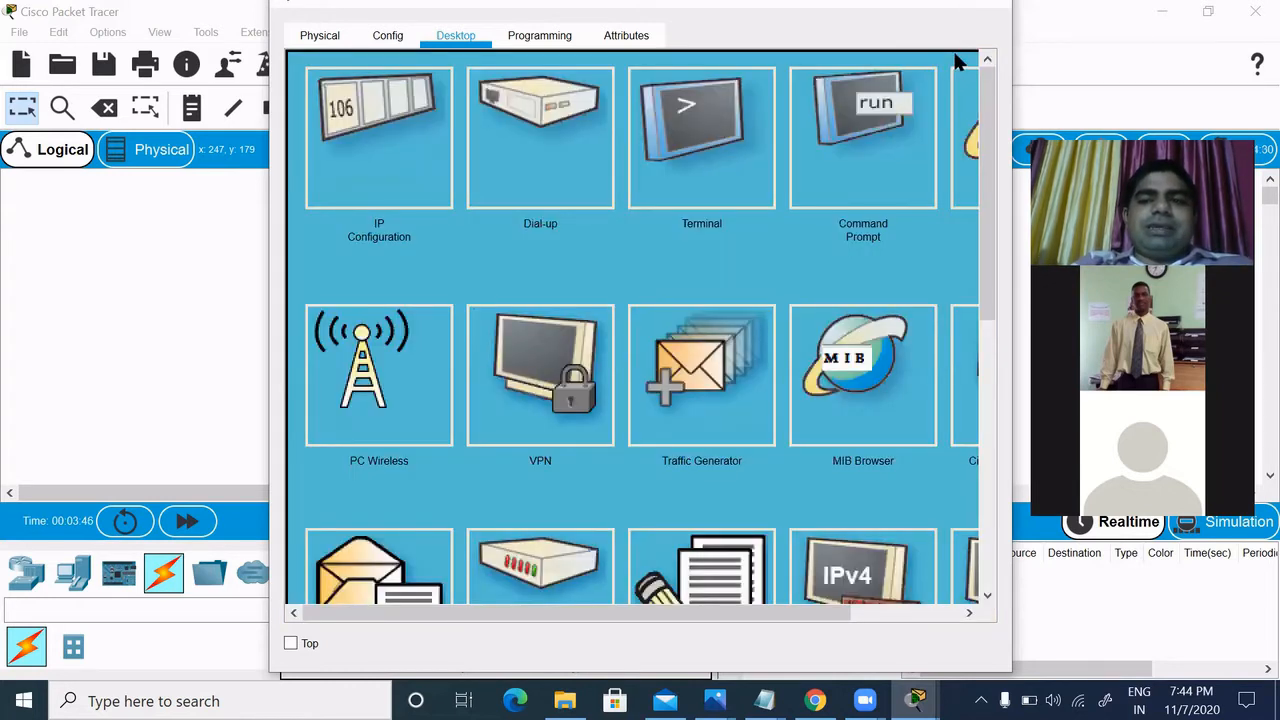
{"action": "left_click", "coordinate": [997, 10]}
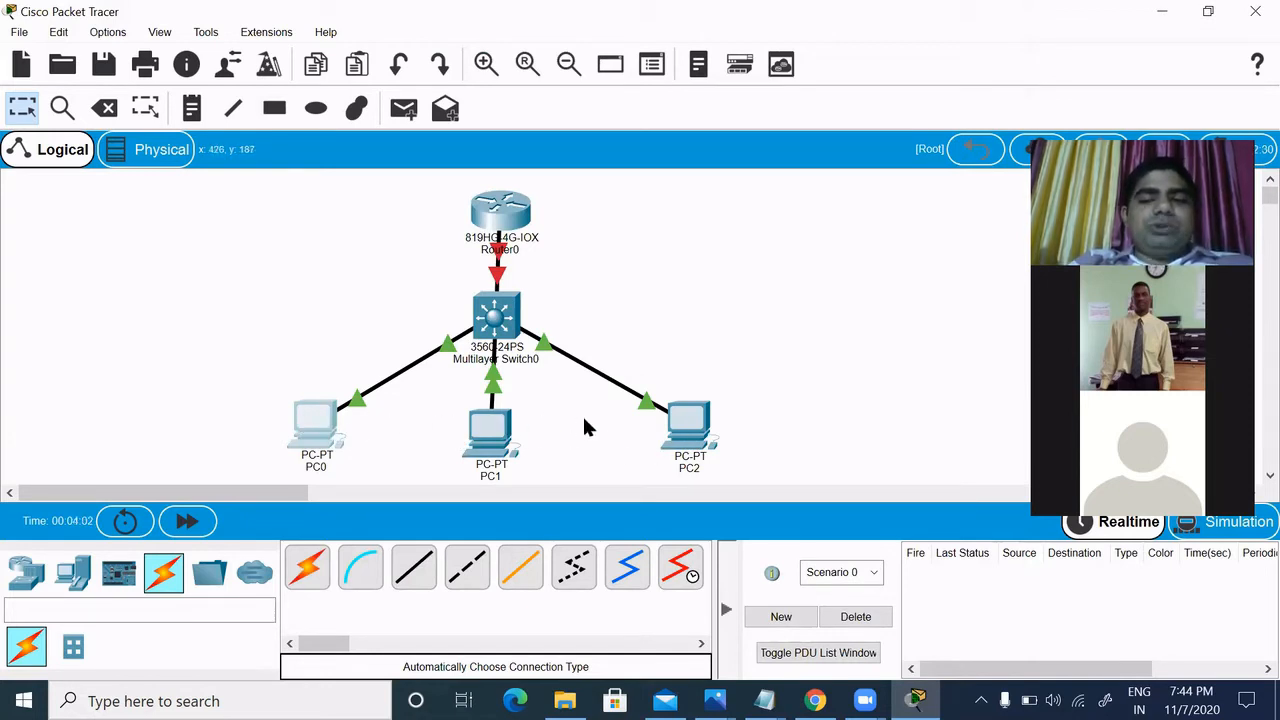
Open the multilayer switch's command line and answer no to the initial configuration dialog.
{"action": "left_click", "coordinate": [502, 318]}
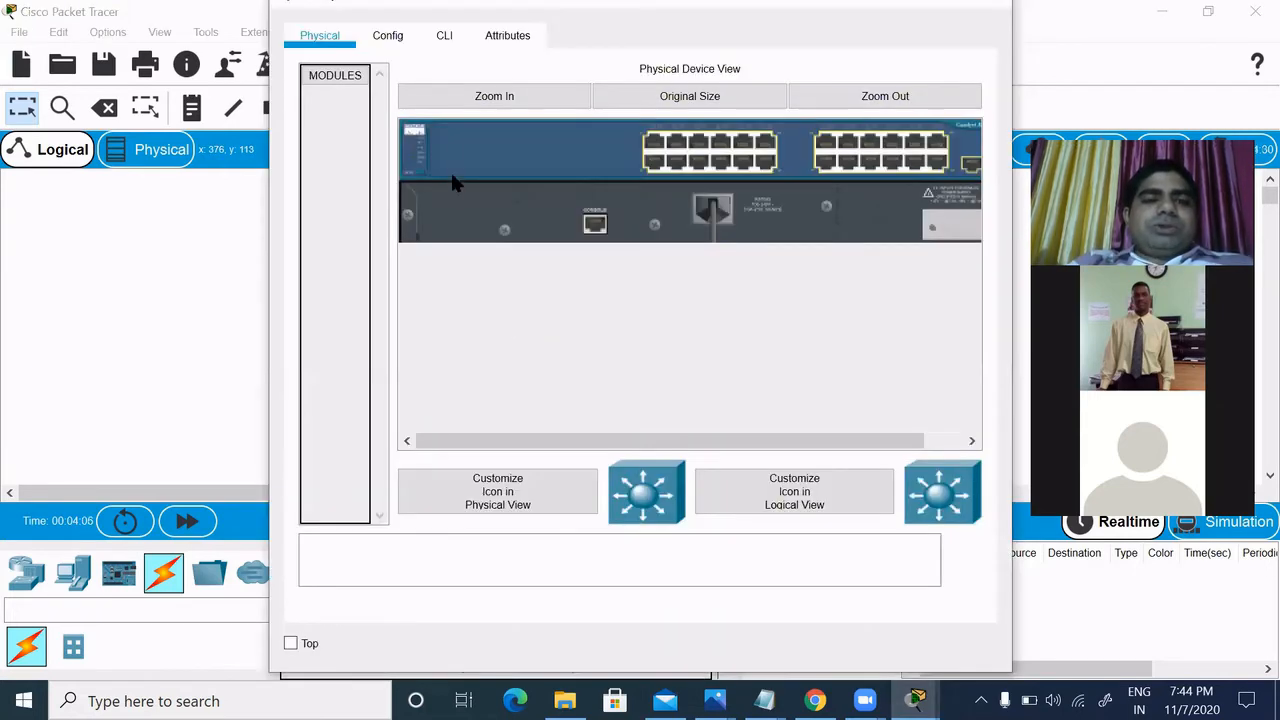
{"action": "left_click", "coordinate": [443, 35]}
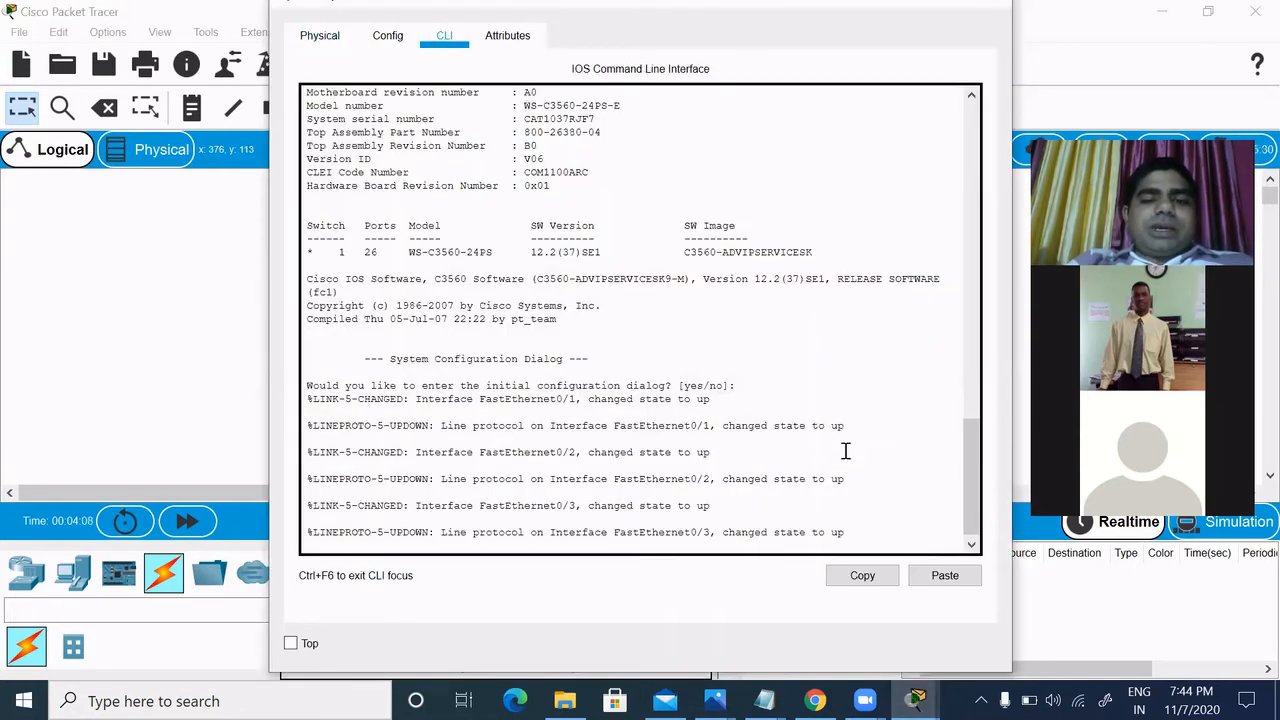
{"action": "key", "text": "Return"}
{"action": "key", "text": "Return"}
{"action": "key", "text": "Return"}
{"action": "key", "text": "Return"}
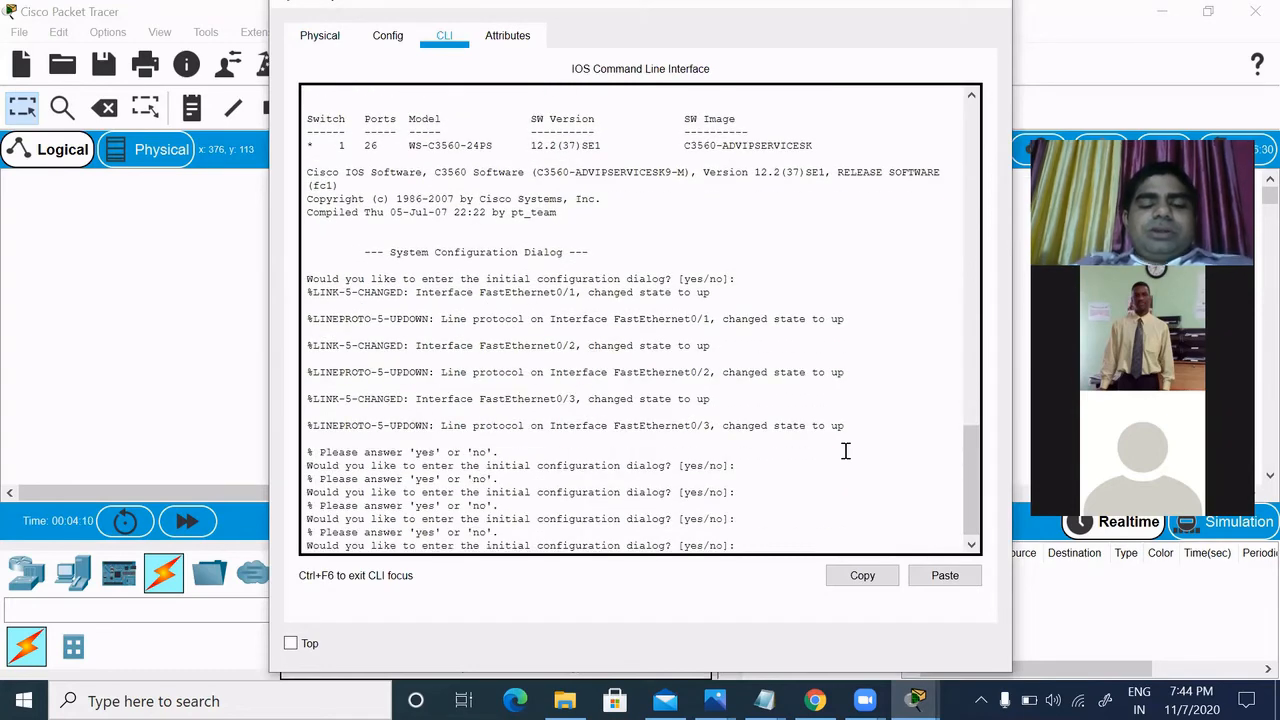
{"action": "type", "text": "no"}
{"action": "key", "text": "Return"}
{"action": "key", "text": "Return"}
{"action": "key", "text": "Return"}
{"action": "key", "text": "Return"}
Enter privileged EXEC mode on the multilayer switch with the en command.
{"action": "type", "text": "en"}
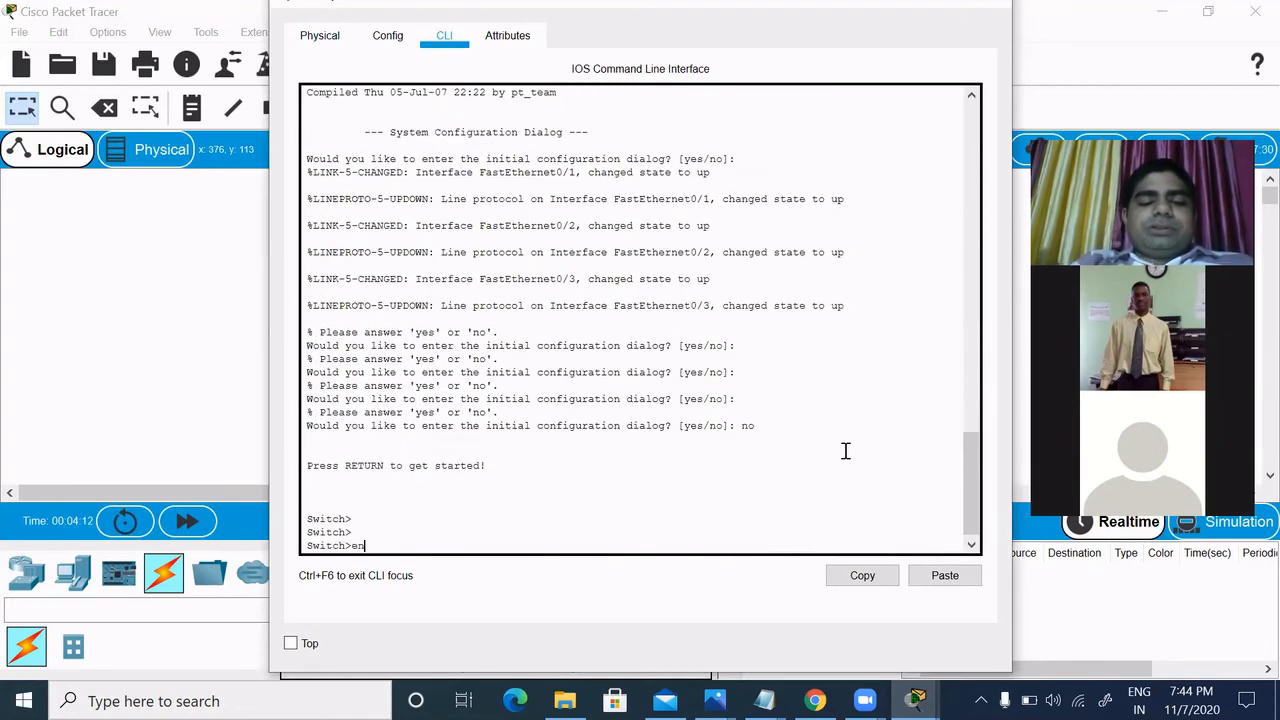
{"action": "key", "text": "Return"}
{"action": "key", "text": "Return"}
{"action": "key", "text": "Return"}
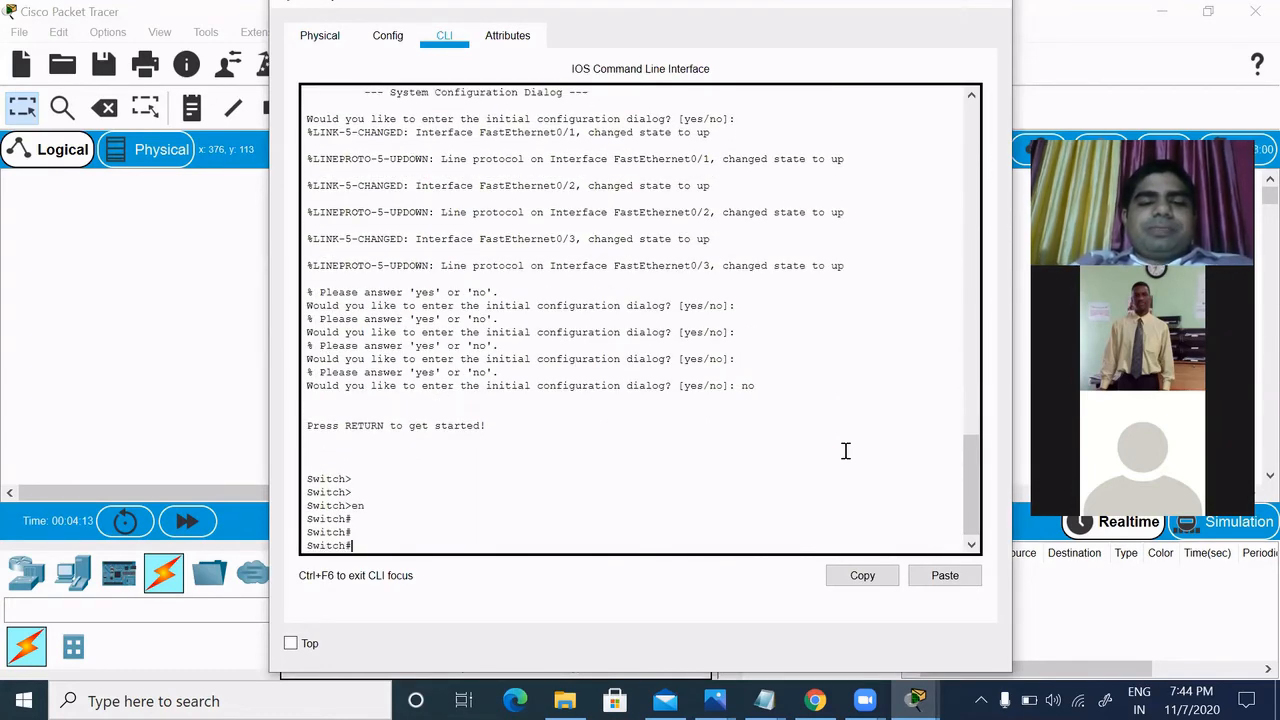
Return to the topology and check which switch ports connect to PC0, PC1 and PC2.
{"action": "left_click", "coordinate": [893, 6]}
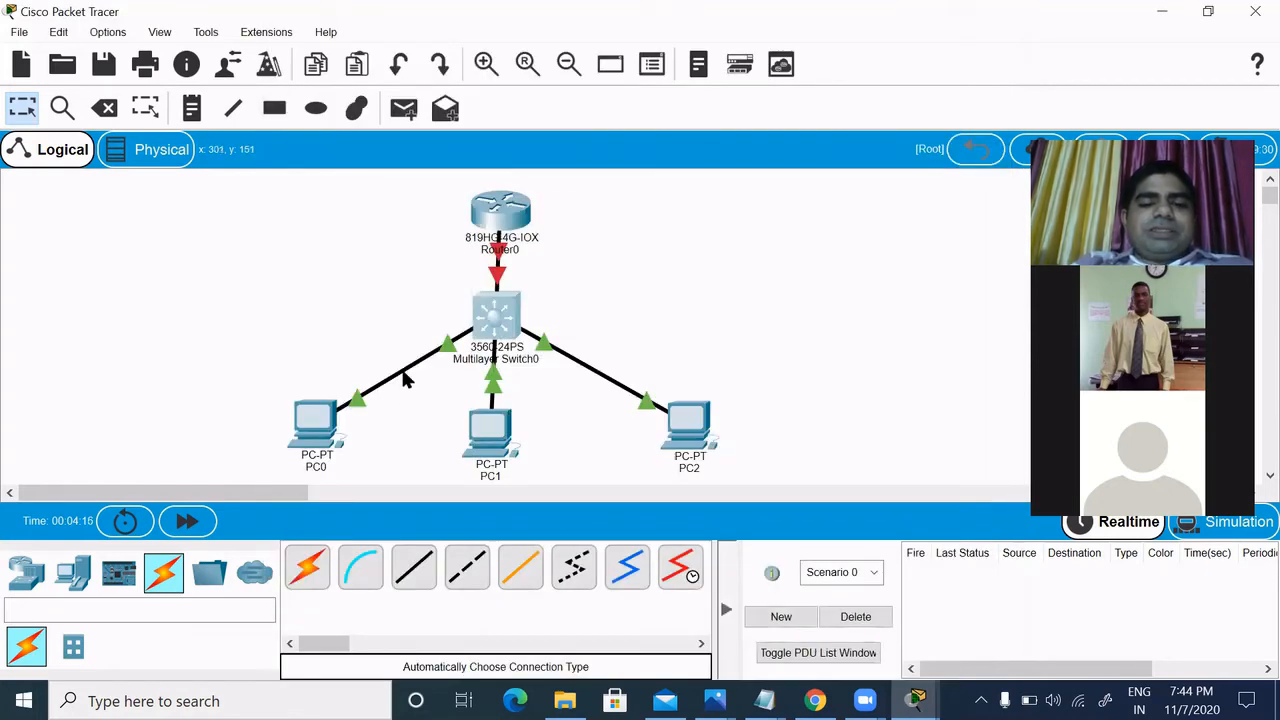
{"action": "mouse_move", "coordinate": [405, 378]}
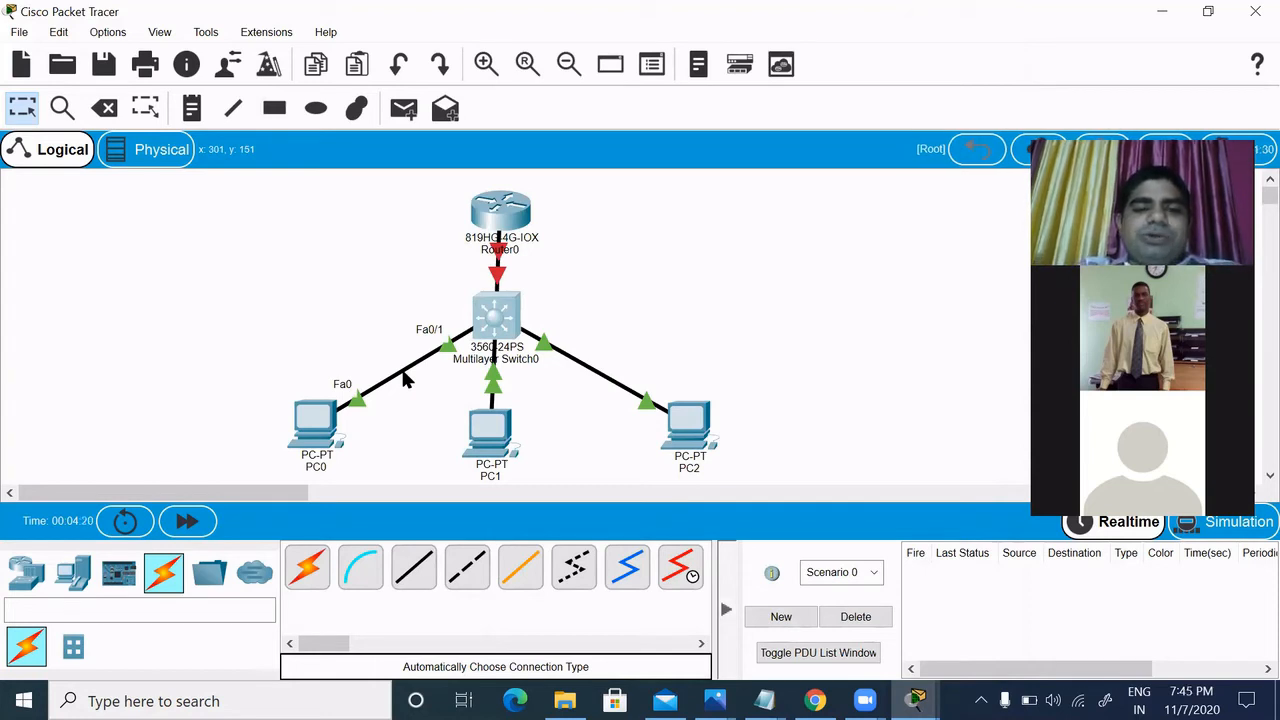
{"action": "mouse_move", "coordinate": [493, 396]}
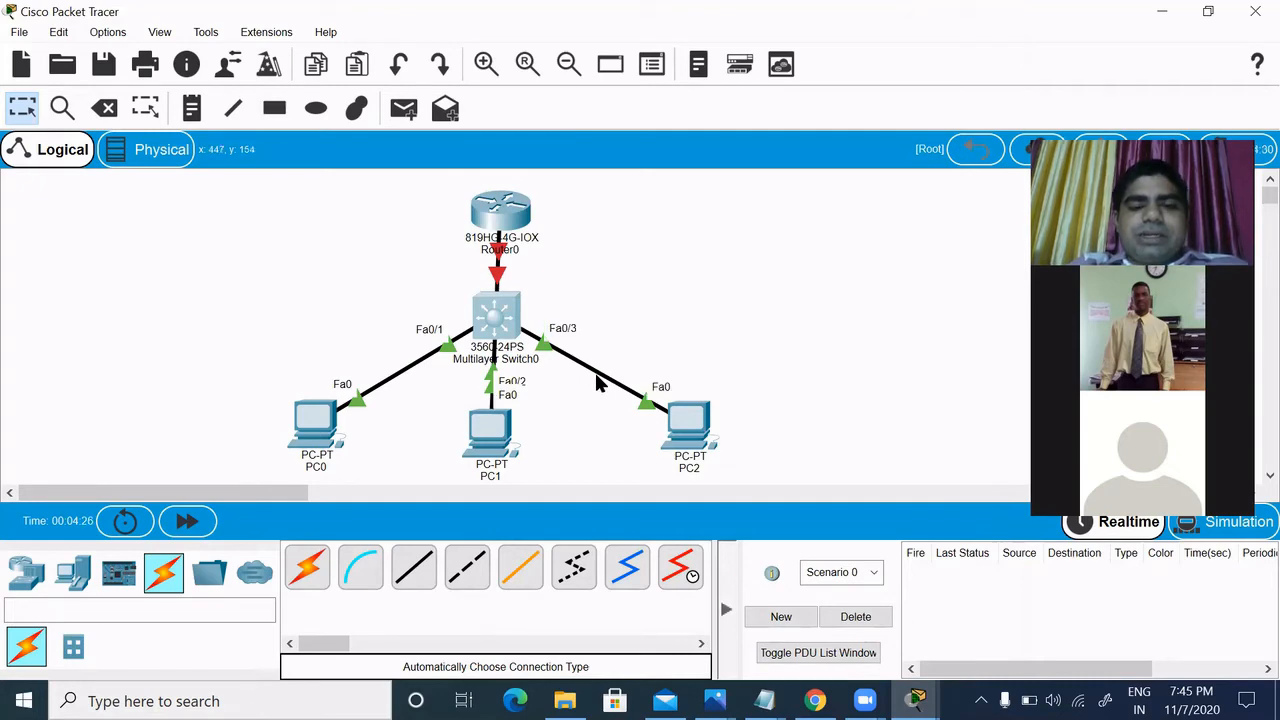
Reopen the multilayer switch's command line and enter global configuration mode with conf t.
{"action": "left_click", "coordinate": [500, 320]}
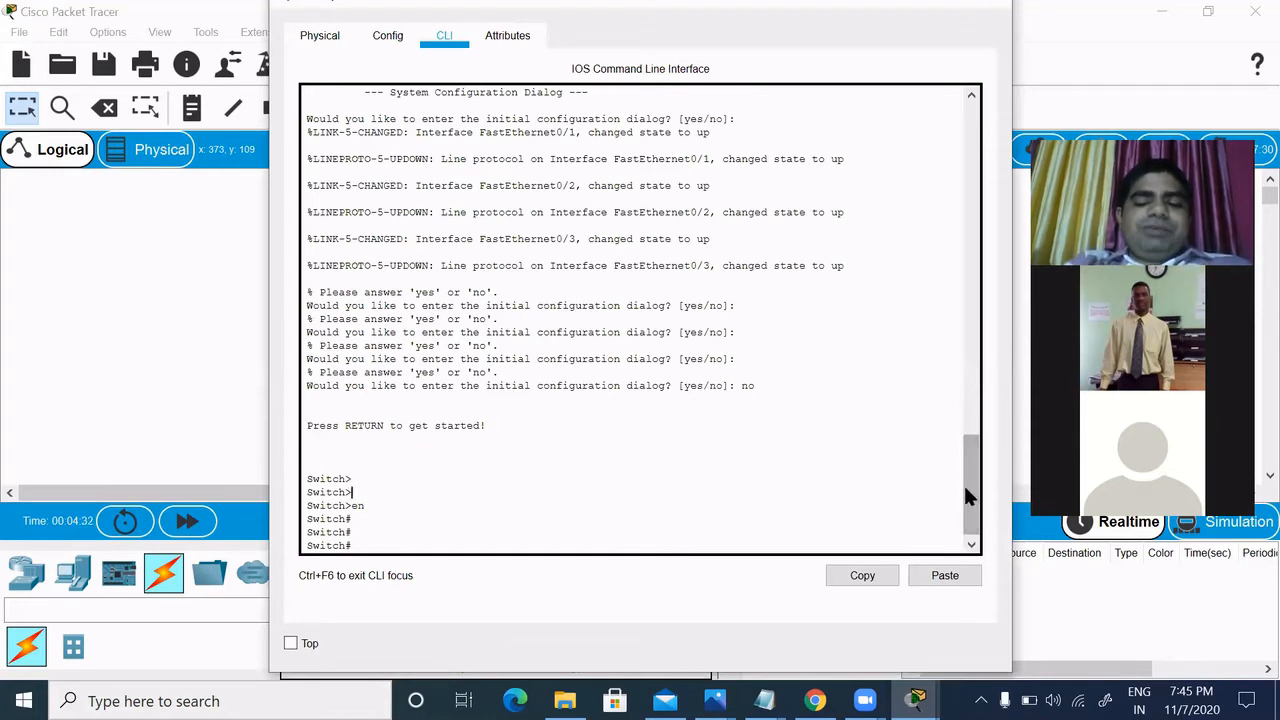
{"action": "left_click_drag", "start_coordinate": [965, 485], "coordinate": [870, 527]}
{"action": "key", "text": "Return"}
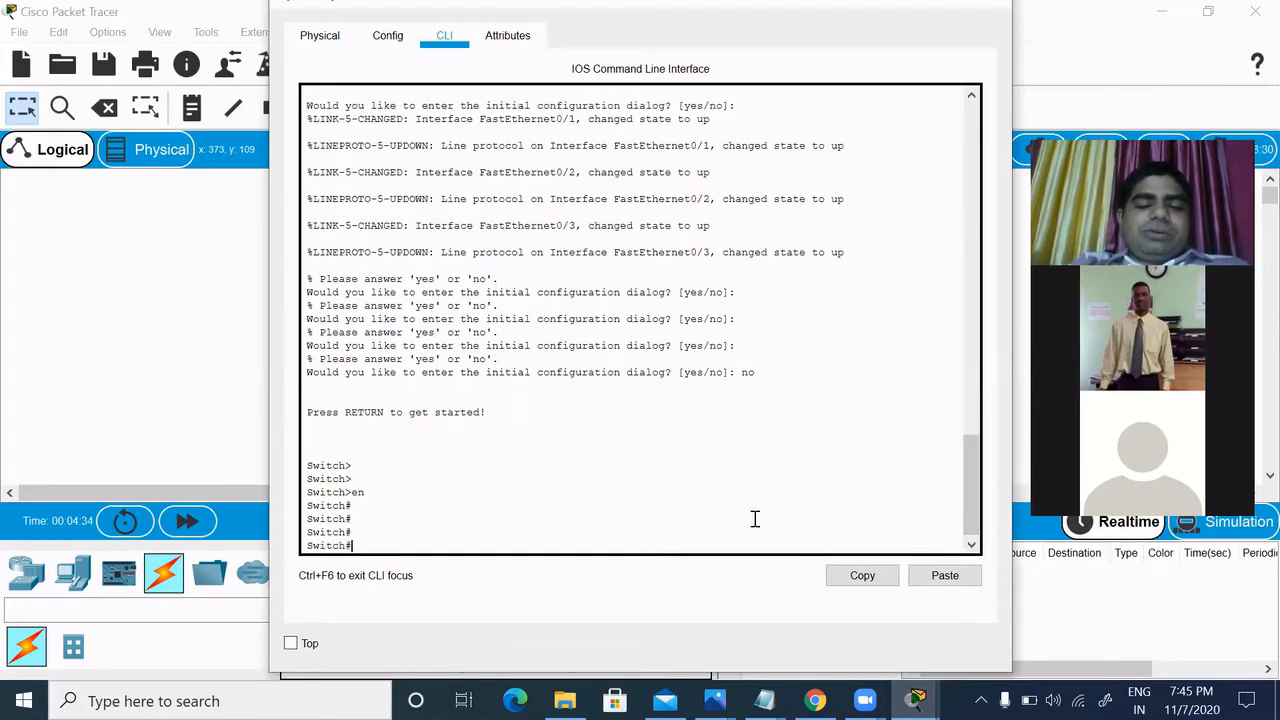
{"action": "type", "text": "conf"}
{"action": "type", "text": "t"}
{"action": "key", "text": "BackSpace"}
{"action": "type", "text": "t"}
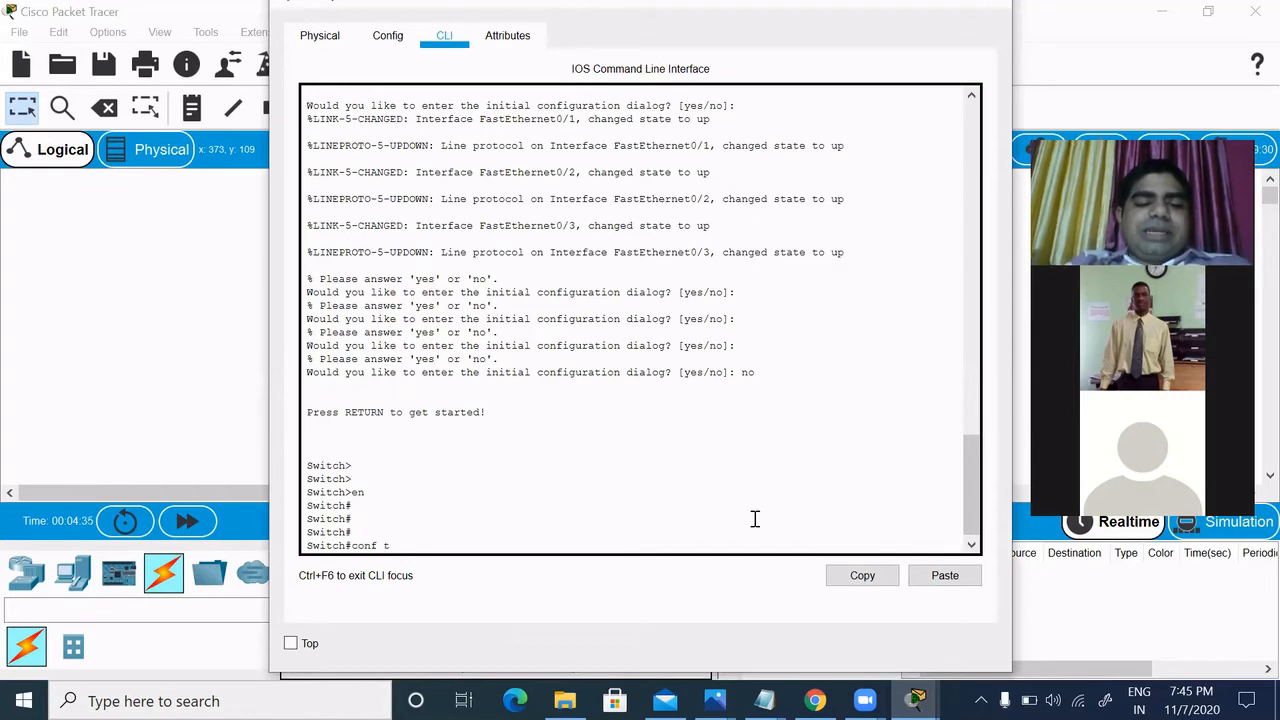
{"action": "key", "text": "Return"}
Enter configuration of interface fastEthernet 0/1 and set it to access mode with switchport mode access.
{"action": "type", "text": "in"}
{"action": "key", "text": "Tab"}
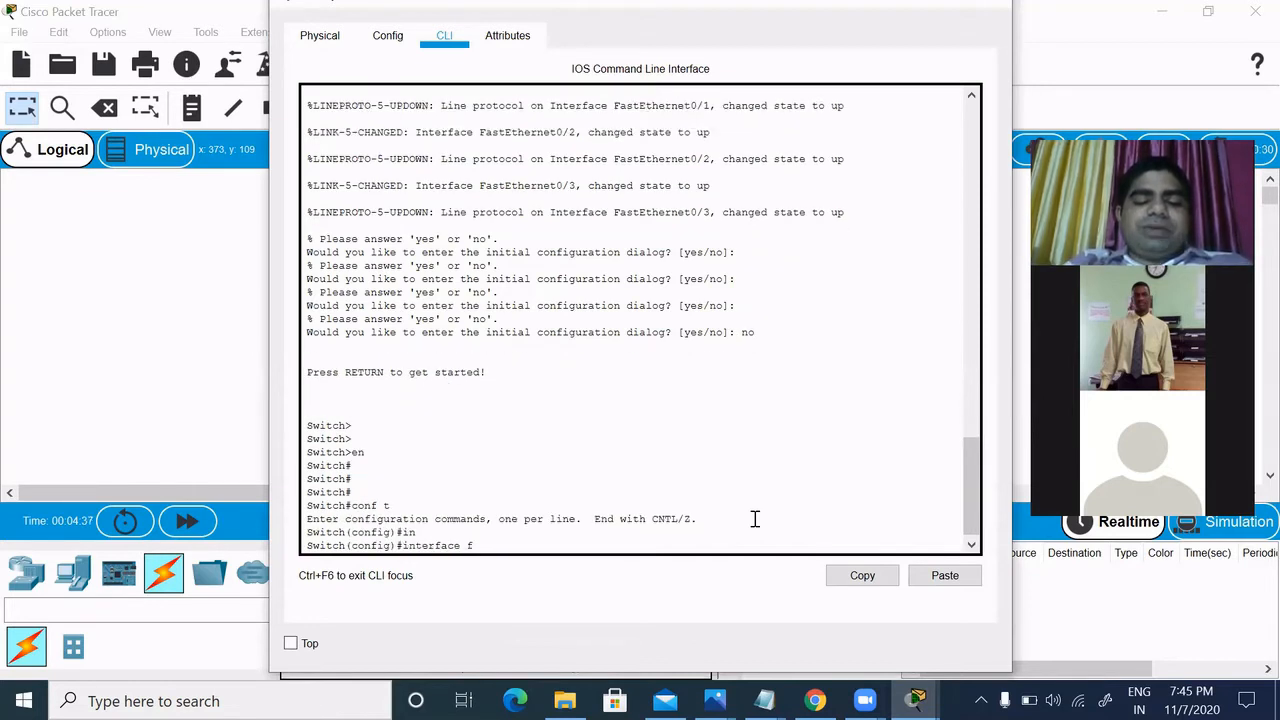
{"action": "type", "text": "f"}
{"action": "key", "text": "Tab"}
{"action": "type", "text": "0"}
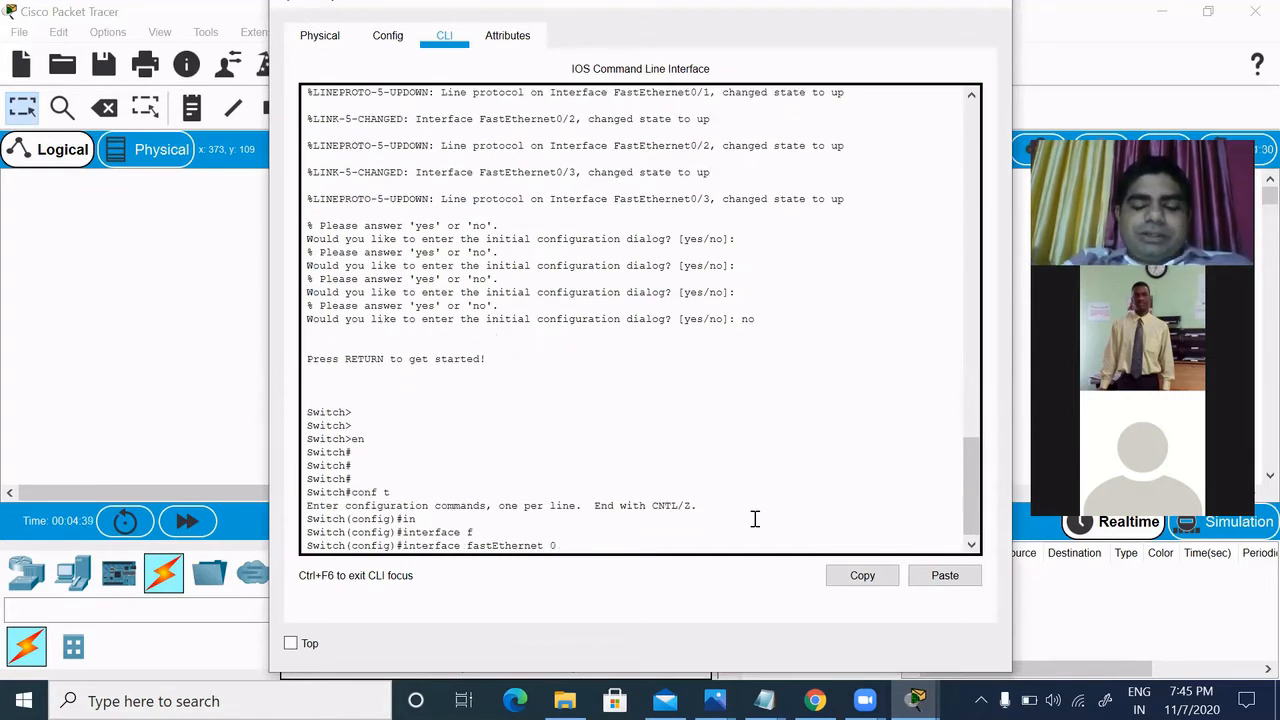
{"action": "type", "text": "/1"}
{"action": "key", "text": "Return"}
{"action": "type", "text": "sw"}
{"action": "key", "text": "Tab"}
{"action": "type", "text": "mo"}
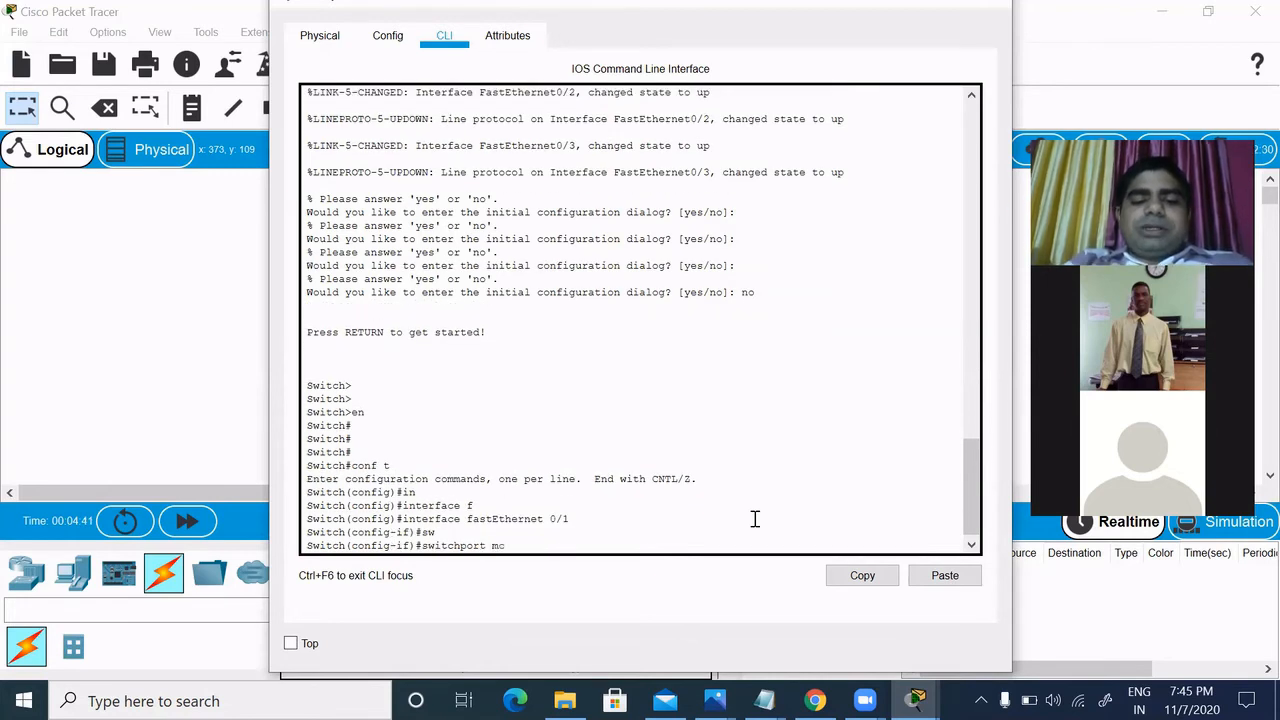
{"action": "key", "text": "Tab"}
{"action": "type", "text": "a"}
{"action": "key", "text": "Tab"}
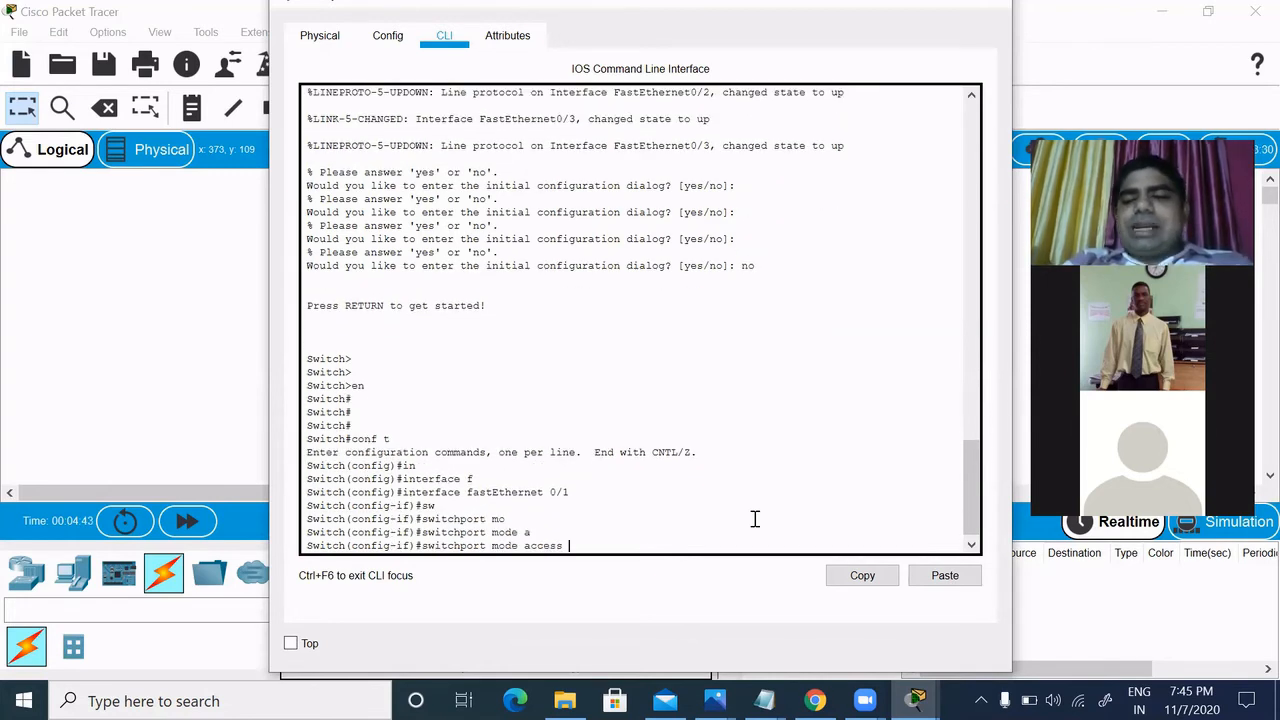
{"action": "key", "text": "Return"}
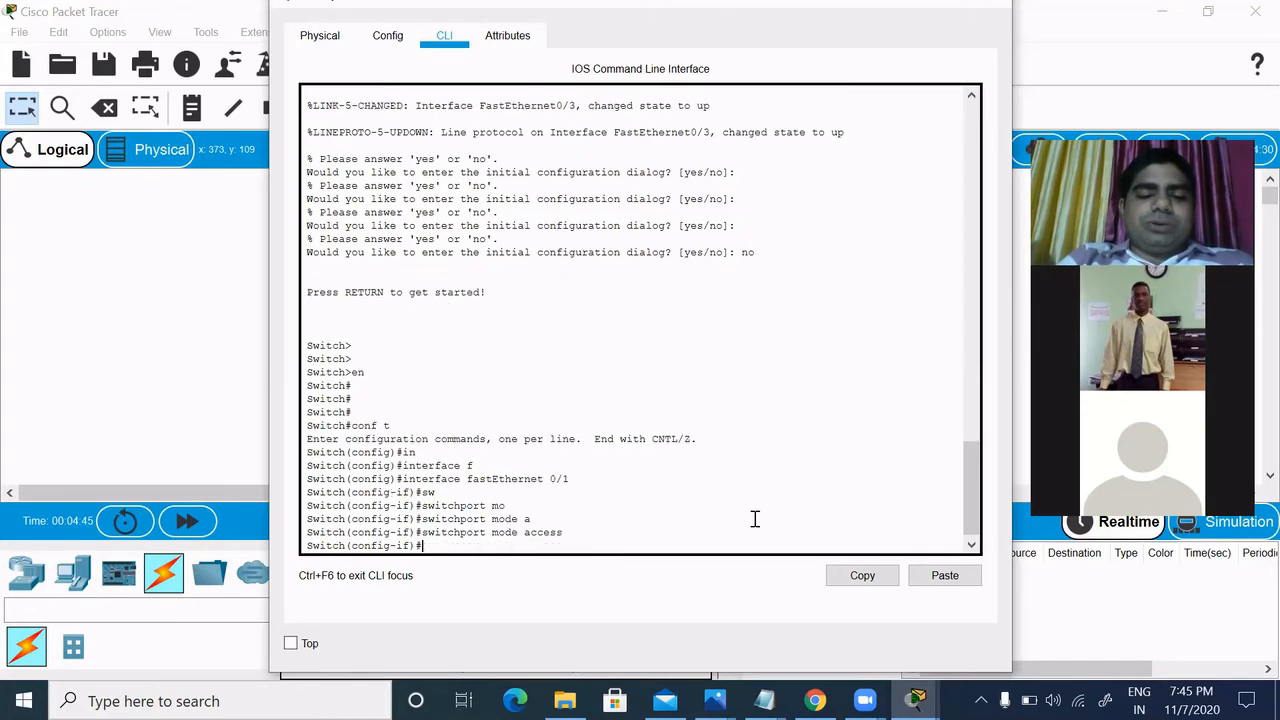
{"action": "type", "text": "sw"}
{"action": "key", "text": "Tab"}
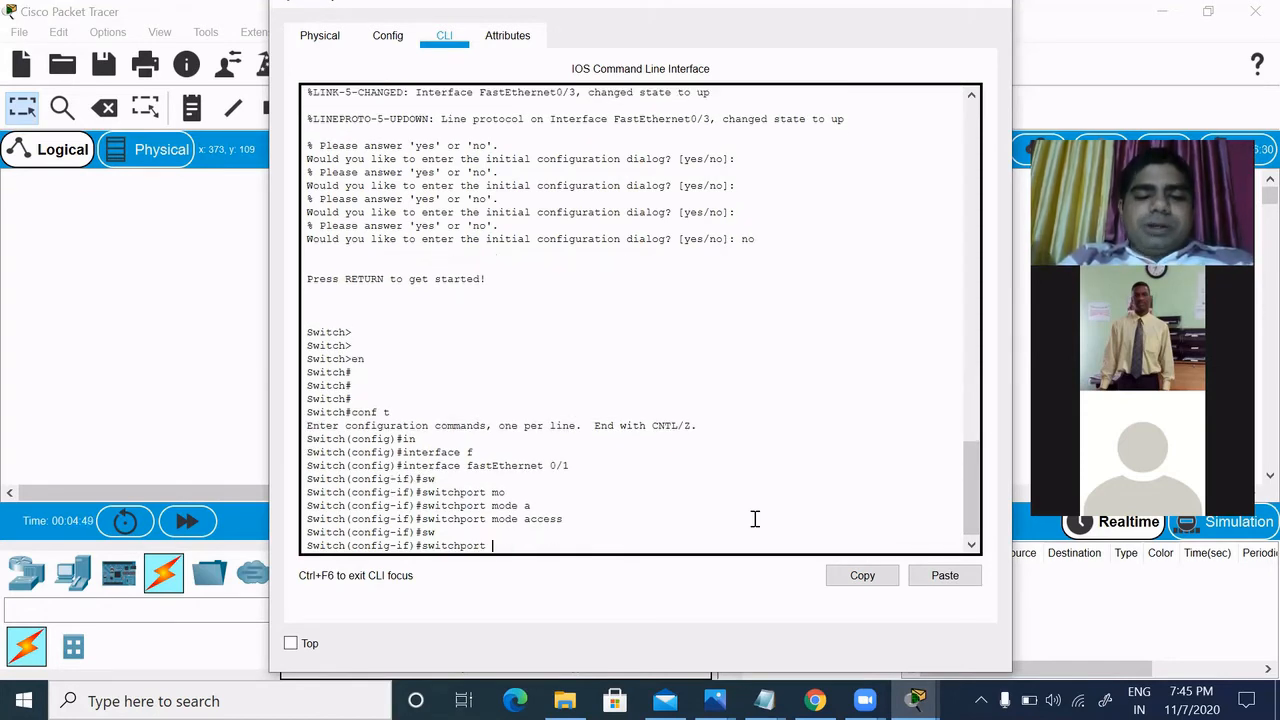
{"action": "type", "text": "ac"}
{"action": "key", "text": "Tab"}
{"action": "type", "text": "vl"}
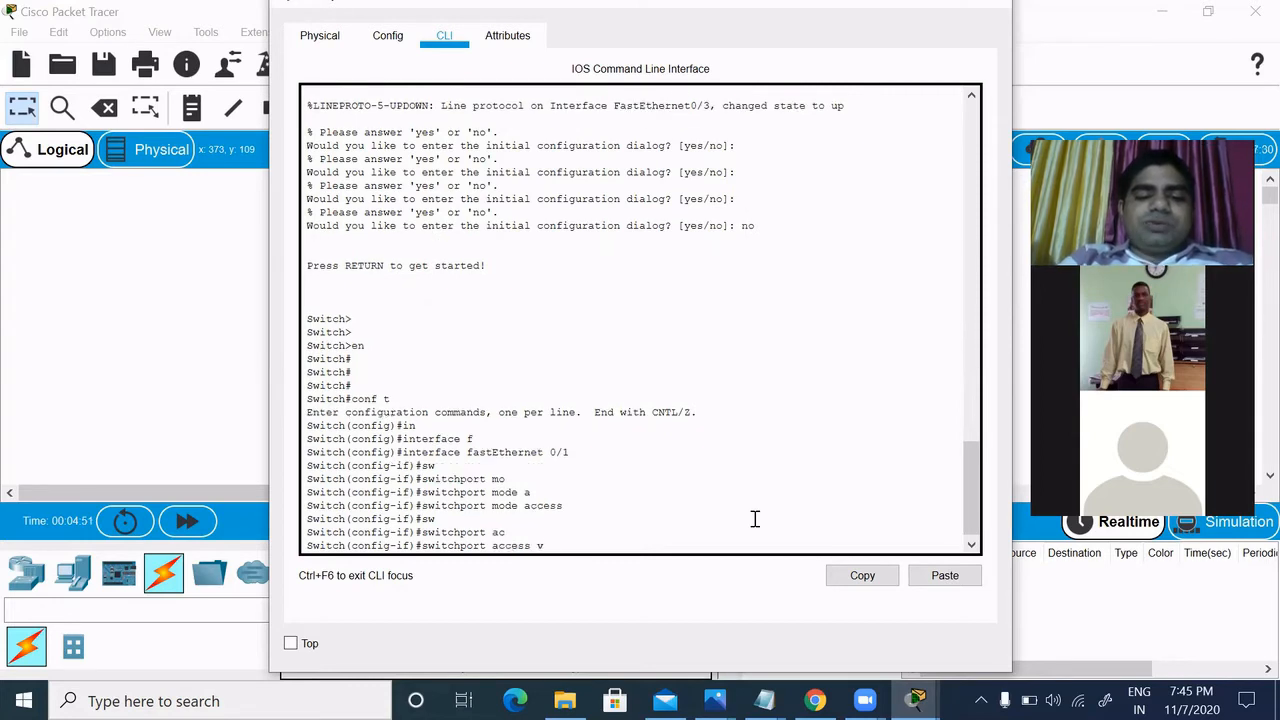
{"action": "key", "text": "Tab"}
{"action": "key", "text": "BackSpace"}
{"action": "key", "text": "BackSpace"}
{"action": "key", "text": "BackSpace"}
{"action": "key", "text": "BackSpace"}
{"action": "key", "text": "BackSpace"}
{"action": "key", "text": "BackSpace"}
{"action": "key", "text": "BackSpace"}
{"action": "key", "text": "BackSpace"}
{"action": "key", "text": "BackSpace"}
{"action": "key", "text": "BackSpace"}
{"action": "key", "text": "BackSpace"}
{"action": "key", "text": "BackSpace"}
{"action": "key", "text": "BackSpace"}
{"action": "key", "text": "BackSpace"}
{"action": "key", "text": "BackSpace"}
{"action": "key", "text": "BackSpace"}
{"action": "key", "text": "BackSpace"}
{"action": "key", "text": "BackSpace"}
{"action": "key", "text": "BackSpace"}
{"action": "key", "text": "BackSpace"}
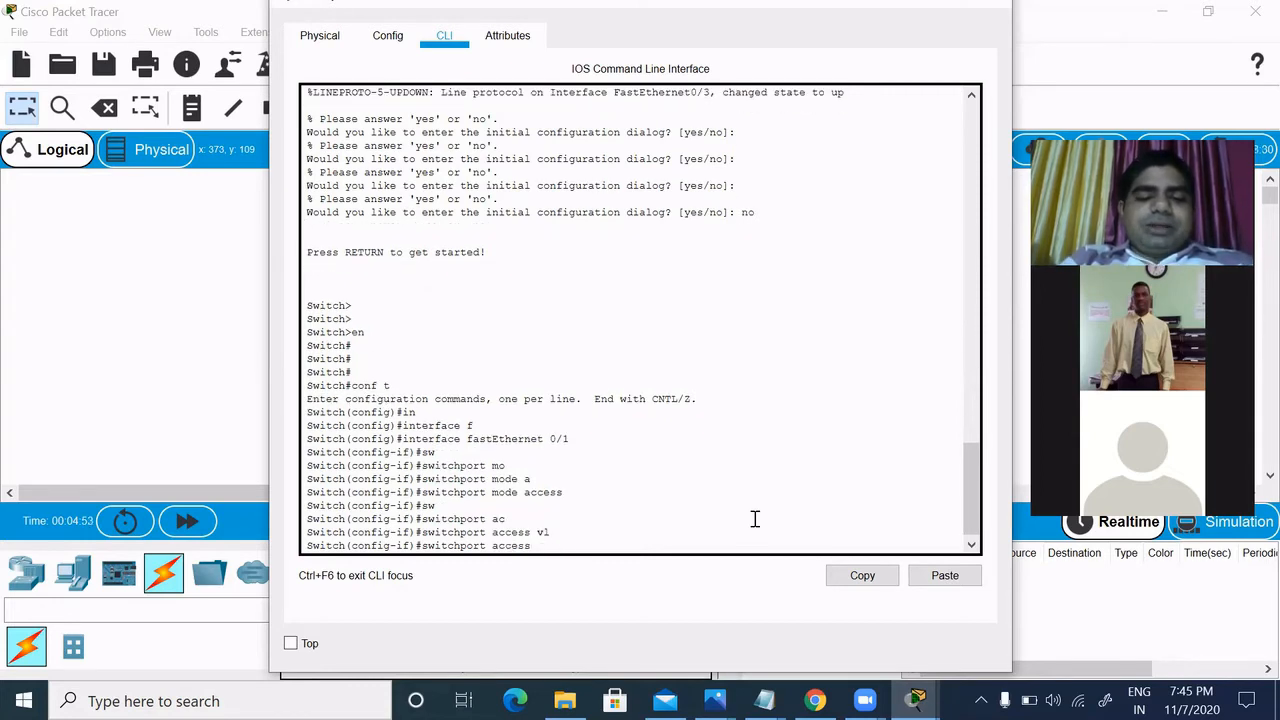
Leave interface configuration, create VLAN 10 on the switch and exit its VLAN configuration.
{"action": "type", "text": "exit"}
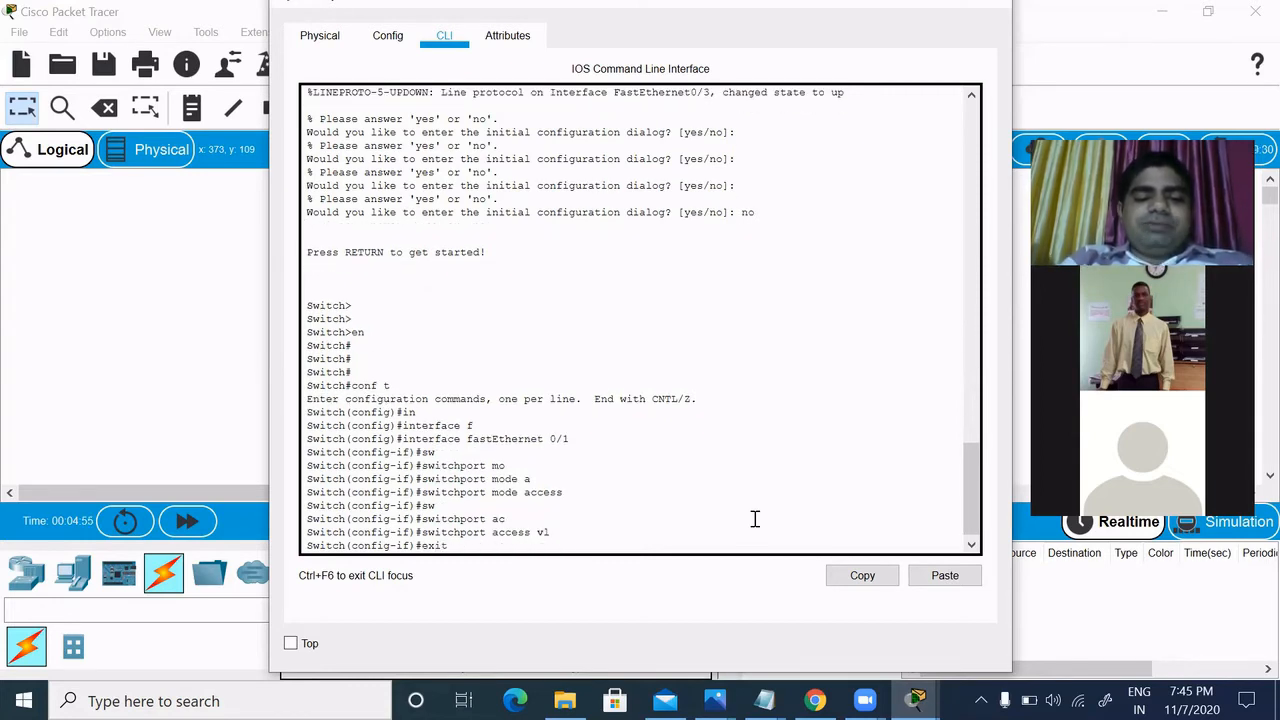
{"action": "key", "text": "Return"}
{"action": "type", "text": "vlan 10"}
{"action": "key", "text": "Return"}
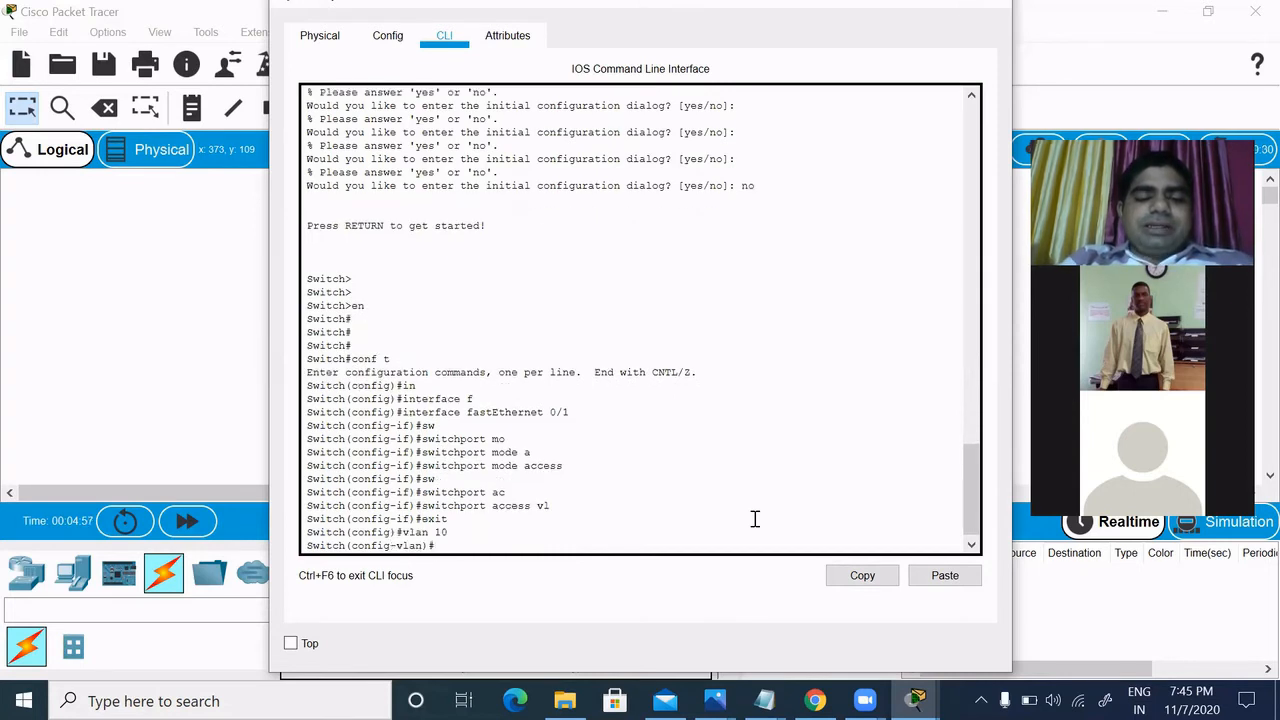
{"action": "type", "text": "exit"}
{"action": "key", "text": "Return"}
Create VLAN 20 on the switch and return to global configuration mode.
{"action": "type", "text": "vl"}
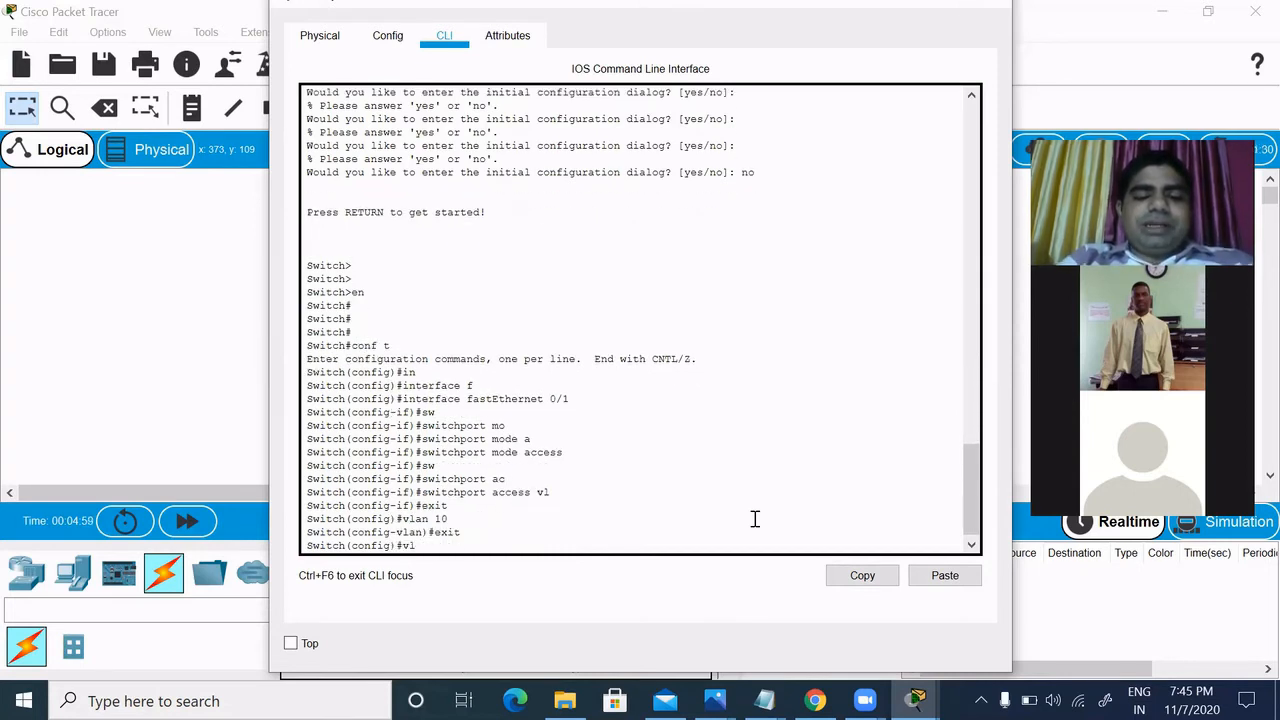
{"action": "type", "text": "an 20"}
{"action": "key", "text": "Return"}
{"action": "type", "text": "exit"}
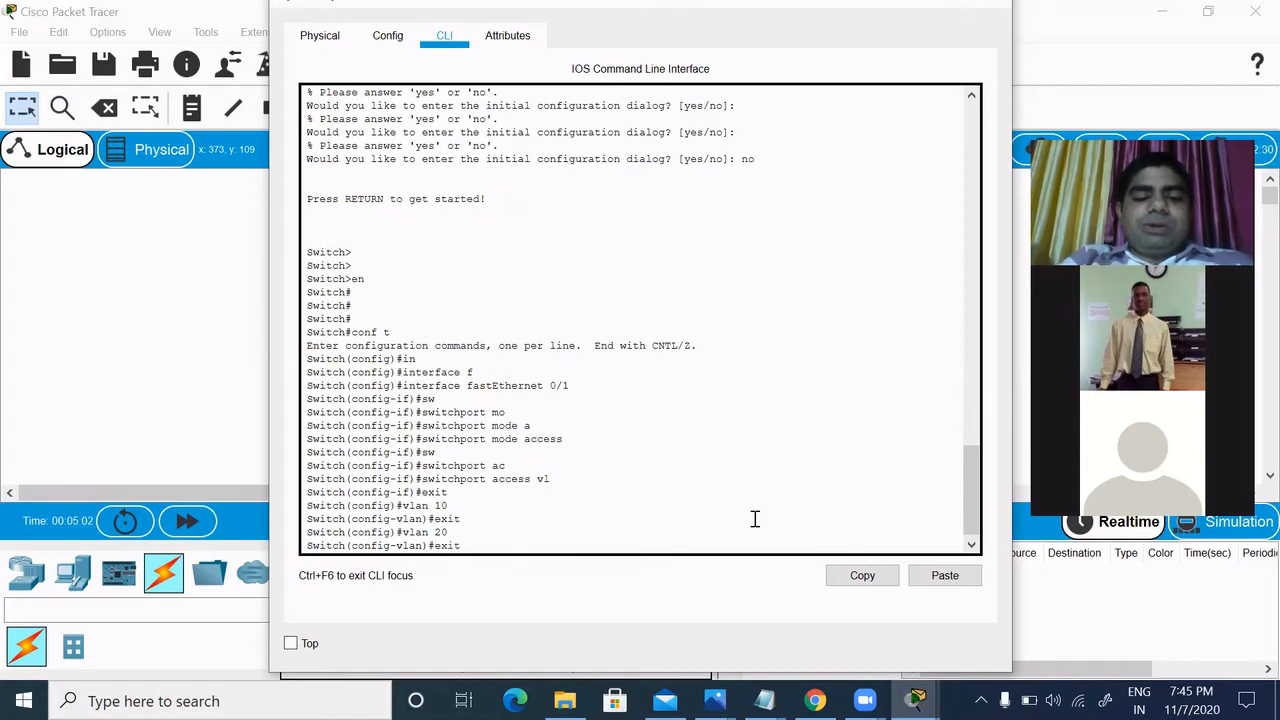
{"action": "key", "text": "Return"}
Create VLAN 30 on the switch and return to global configuration mode.
{"action": "type", "text": "vlan "}
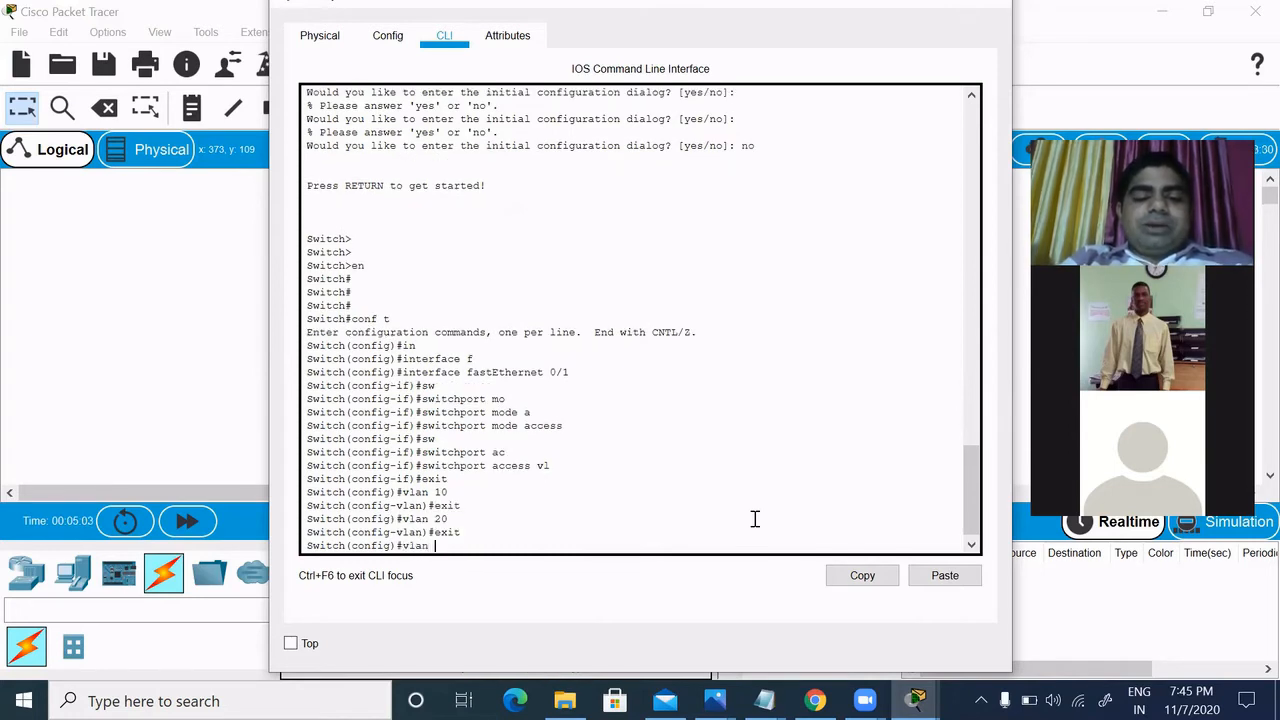
{"action": "type", "text": "30"}
{"action": "key", "text": "Return"}
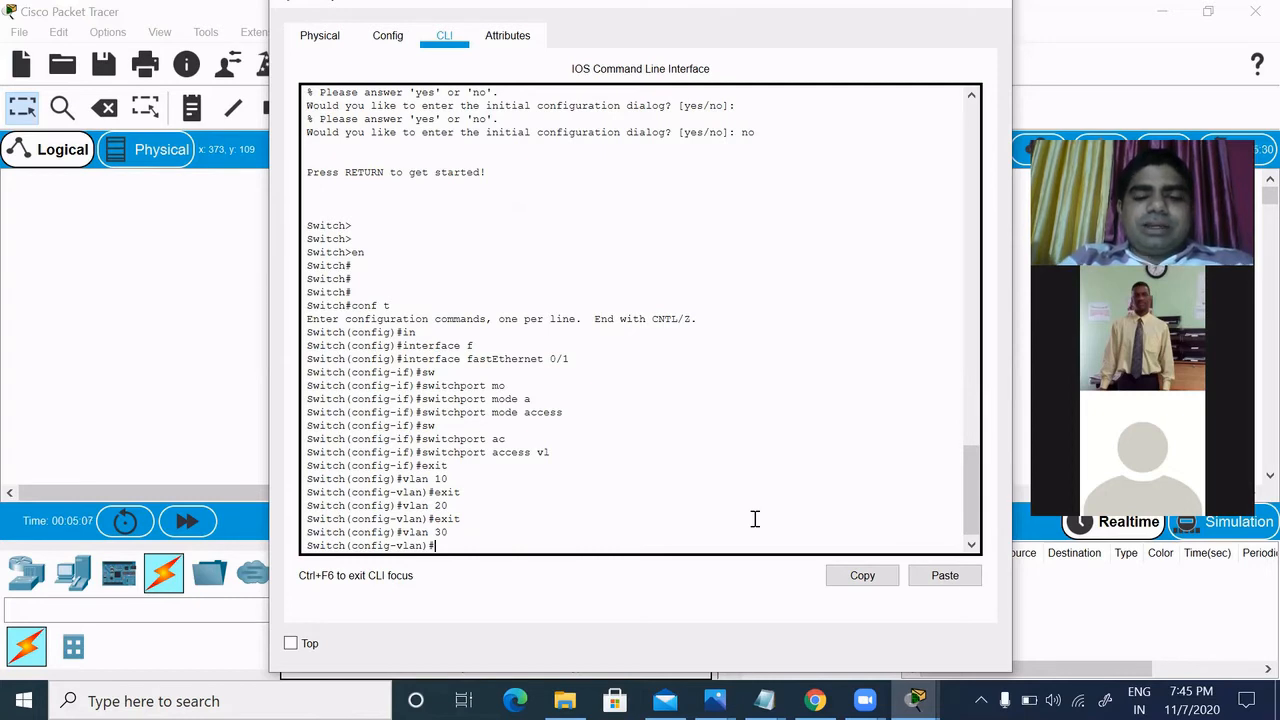
{"action": "type", "text": "exit"}
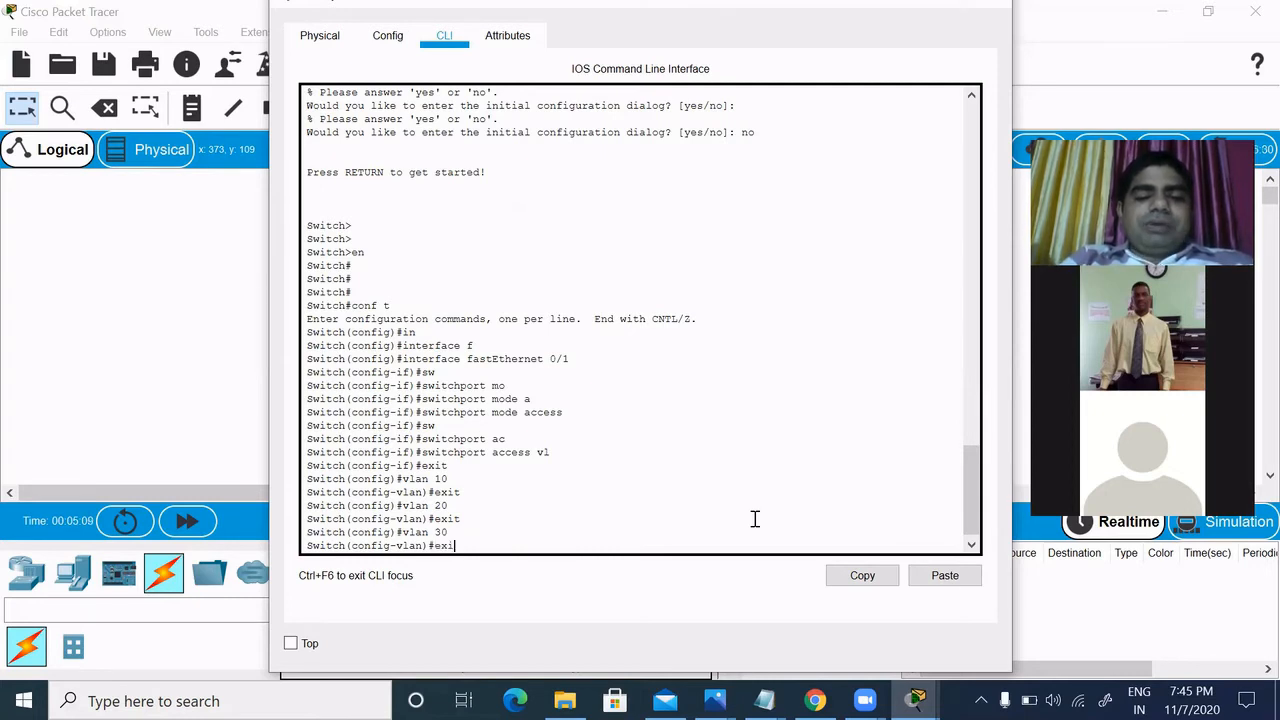
{"action": "key", "text": "Return"}
Re-enter interface fastEthernet 0/1 and apply switchport mode access to it again.
{"action": "type", "text": "in"}
{"action": "key", "text": "Tab"}
{"action": "type", "text": "fi"}
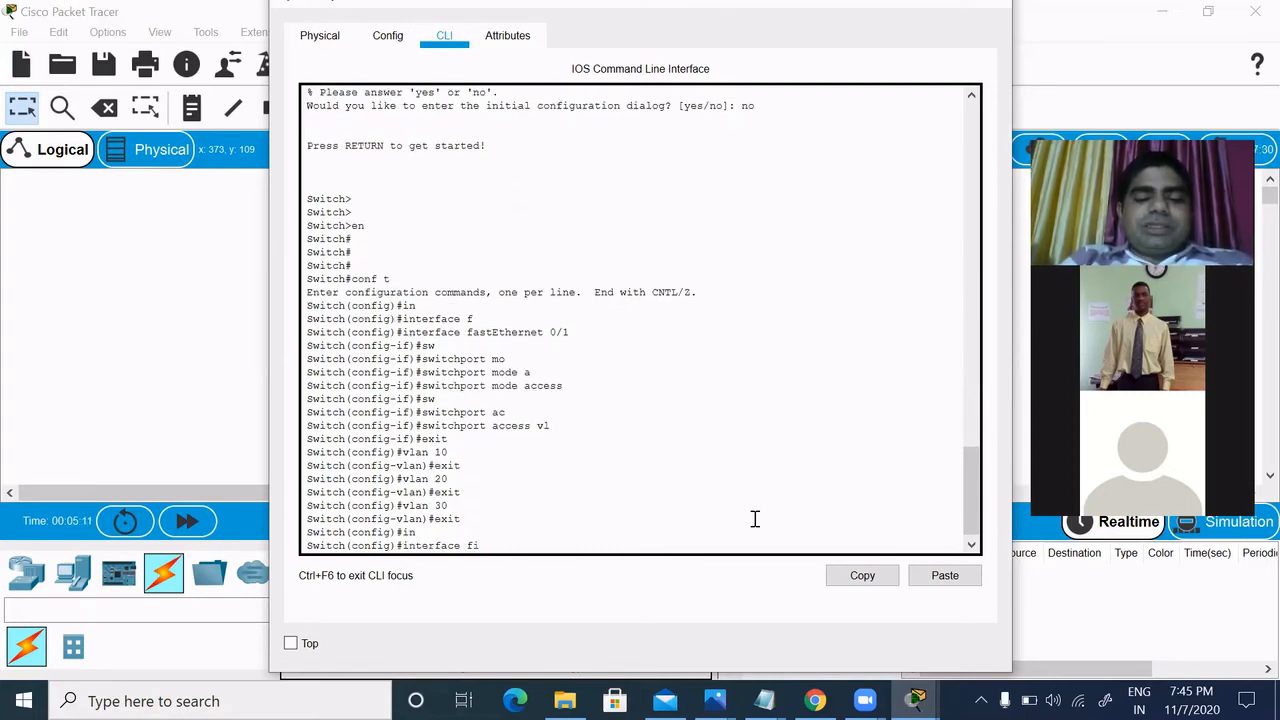
{"action": "key", "text": "Tab"}
{"action": "type", "text": "0/1"}
{"action": "key", "text": "Return"}
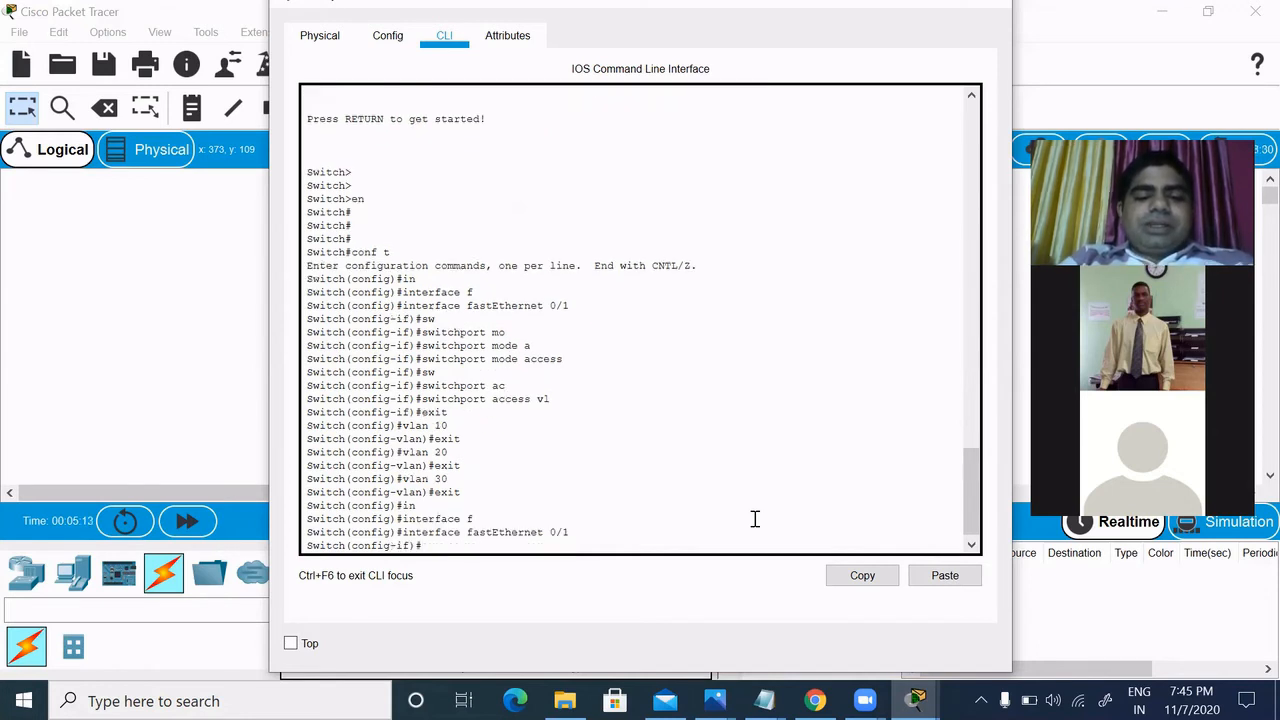
{"action": "type", "text": "sw"}
{"action": "key", "text": "Tab"}
{"action": "type", "text": "mo"}
{"action": "key", "text": "Tab"}
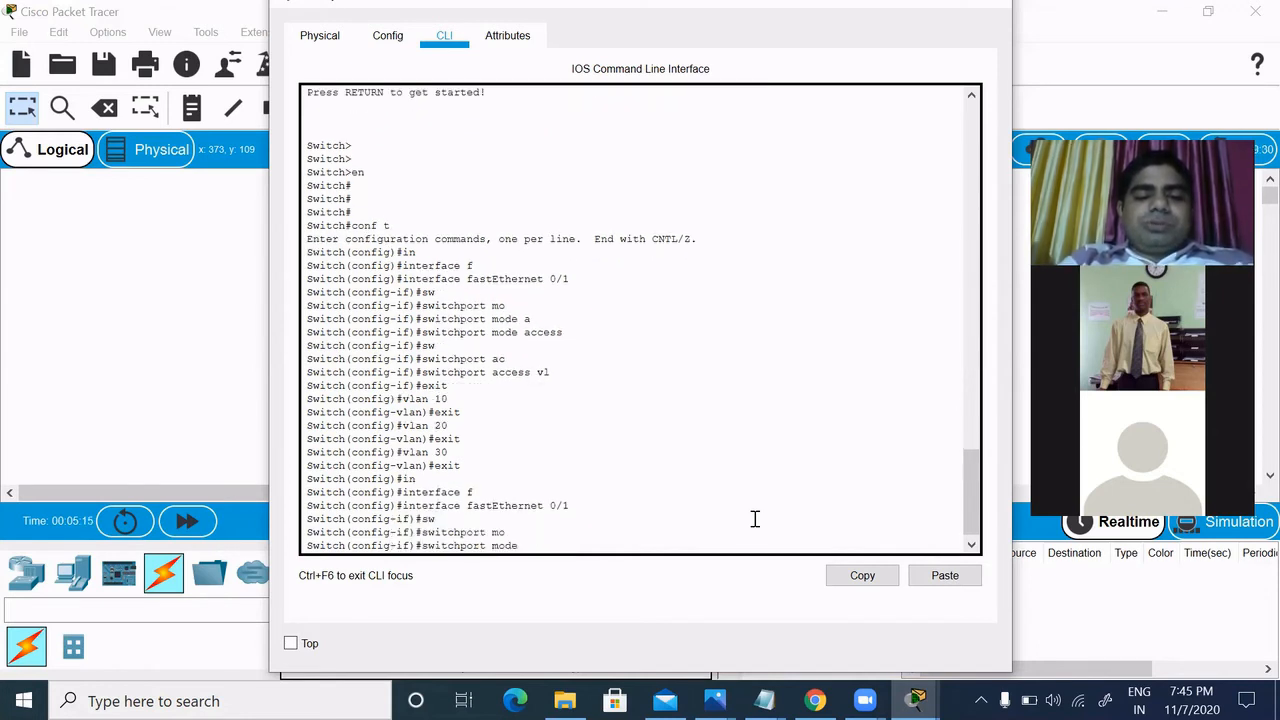
{"action": "type", "text": "a"}
{"action": "key", "text": "Tab"}
{"action": "key", "text": "Return"}
Assign fastEthernet 0/1 to VLAN 10 with switchport access vlan 10 and exit the interface configuration.
{"action": "type", "text": "sw"}
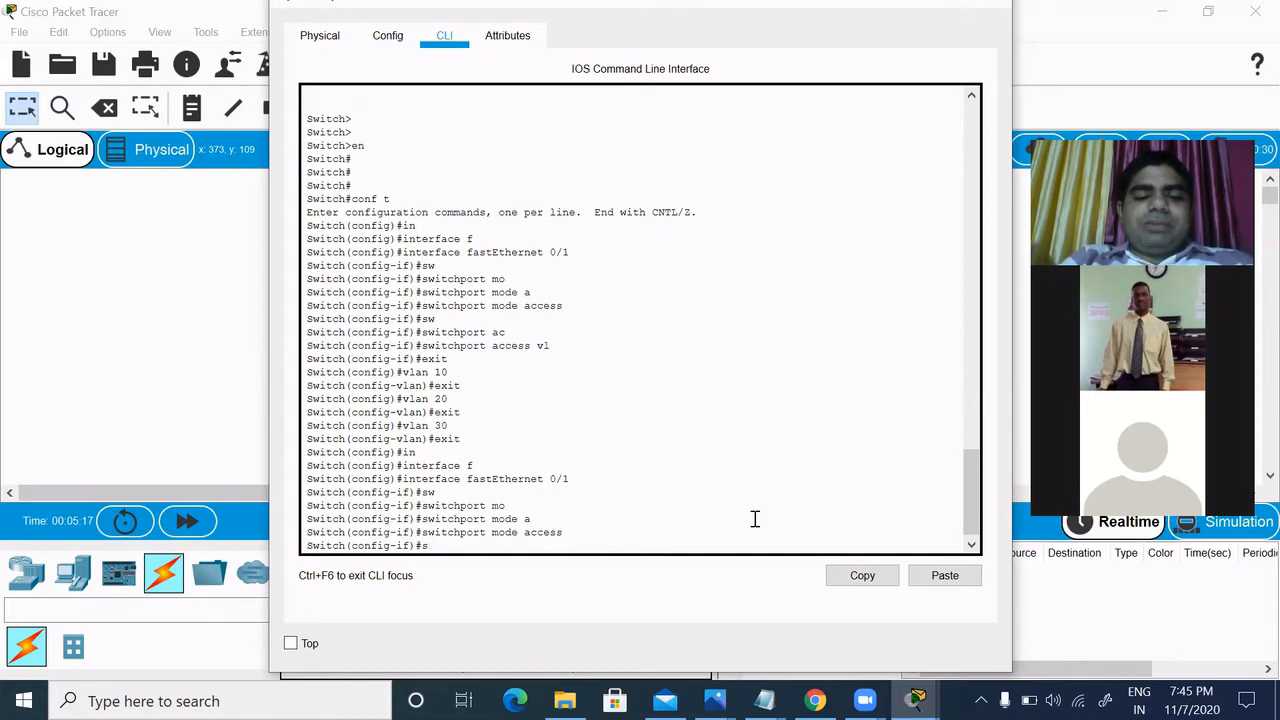
{"action": "key", "text": "Tab"}
{"action": "type", "text": "a"}
{"action": "key", "text": "Tab"}
{"action": "type", "text": "vl"}
{"action": "key", "text": "Tab"}
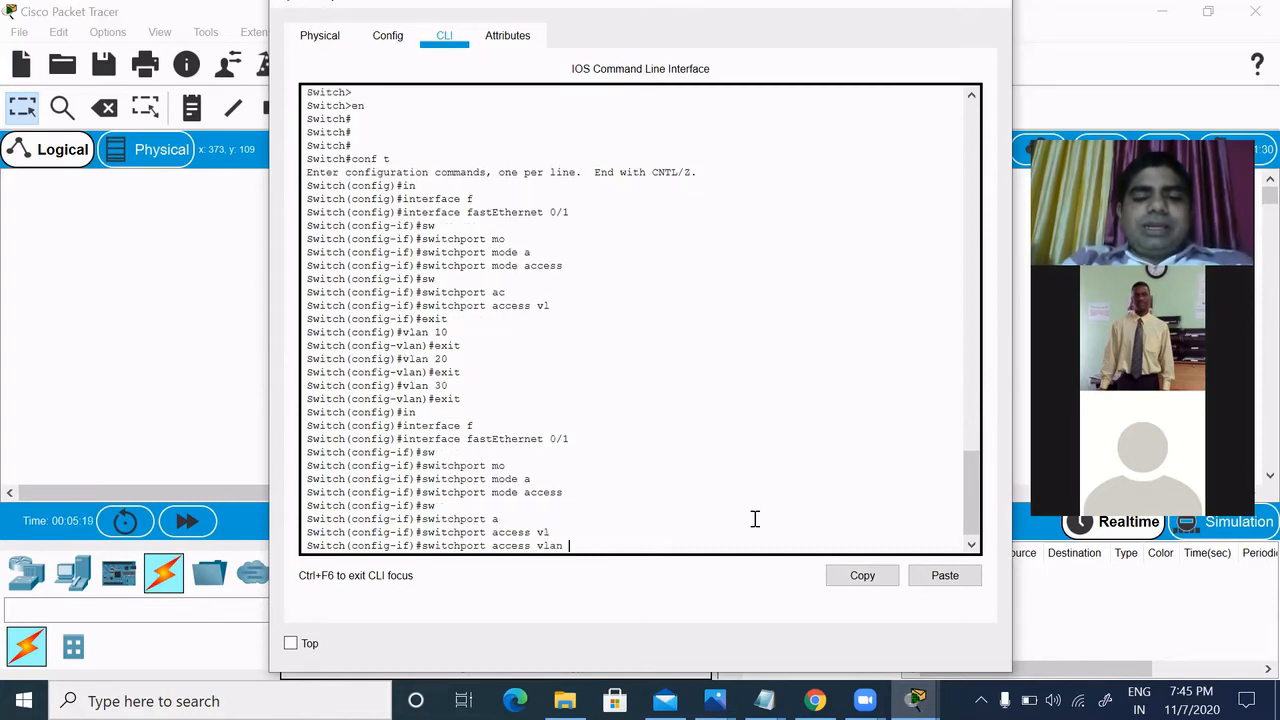
{"action": "type", "text": "10"}
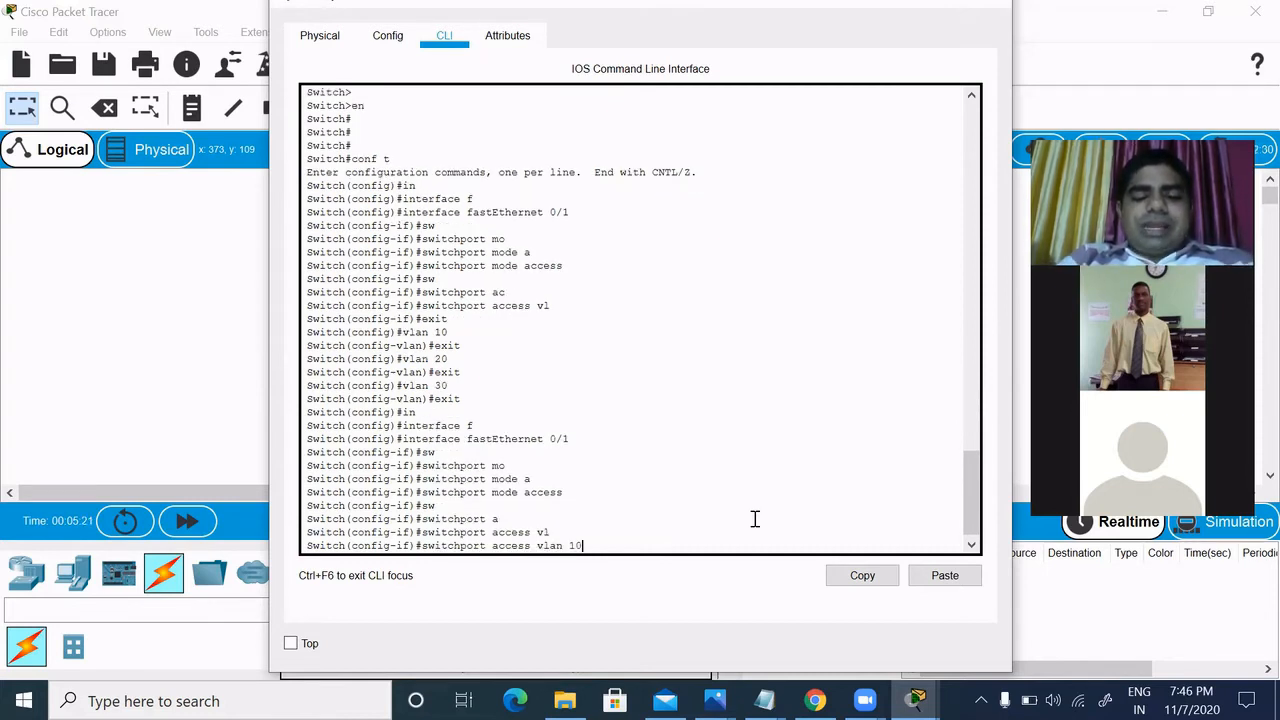
{"action": "key", "text": "Return"}
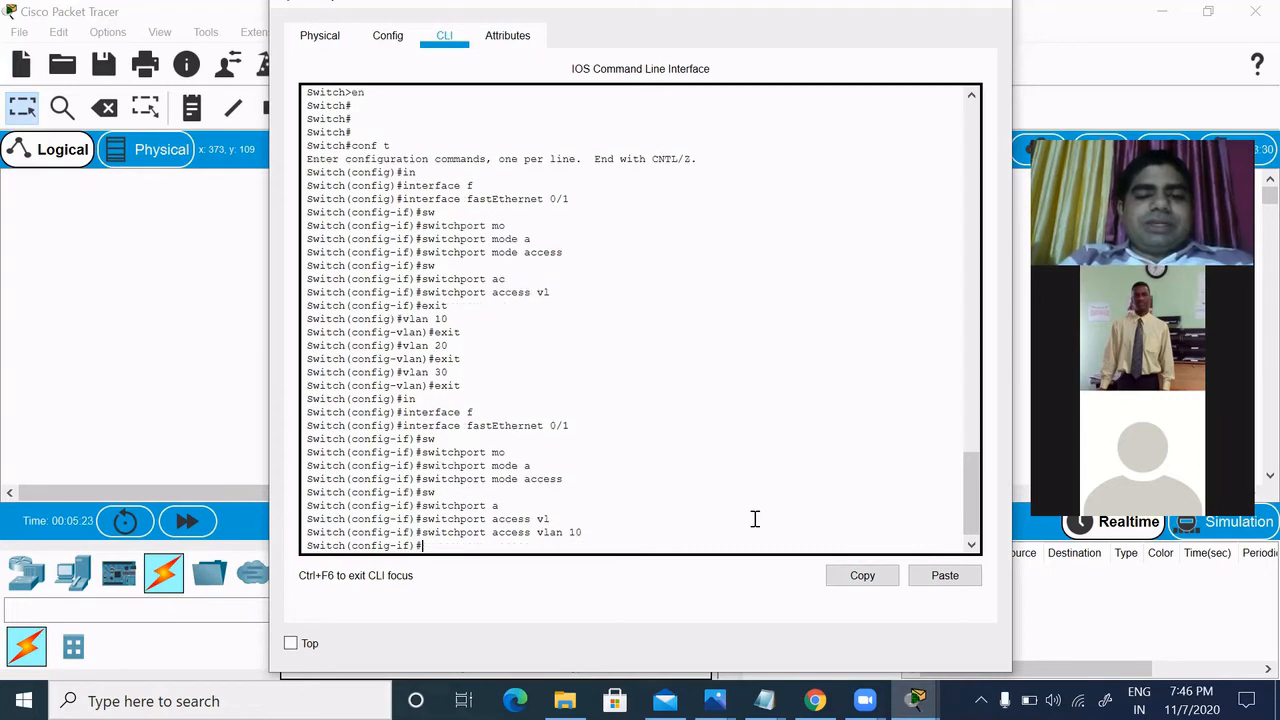
{"action": "type", "text": "exit"}
{"action": "key", "text": "Return"}
Enter configuration of interface fastEthernet 0/2 and set it to access mode.
{"action": "type", "text": "in"}
{"action": "key", "text": "Tab"}
{"action": "type", "text": "f"}
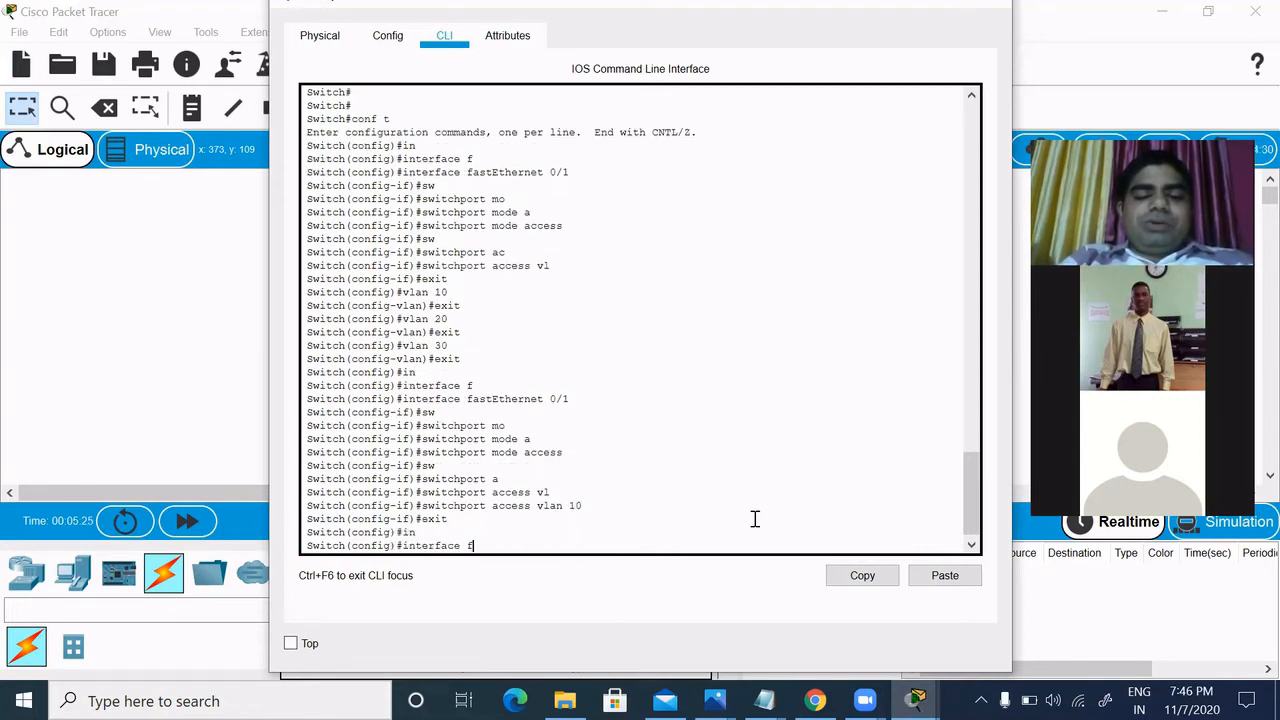
{"action": "key", "text": "Tab"}
{"action": "type", "text": "0/2"}
{"action": "key", "text": "Return"}
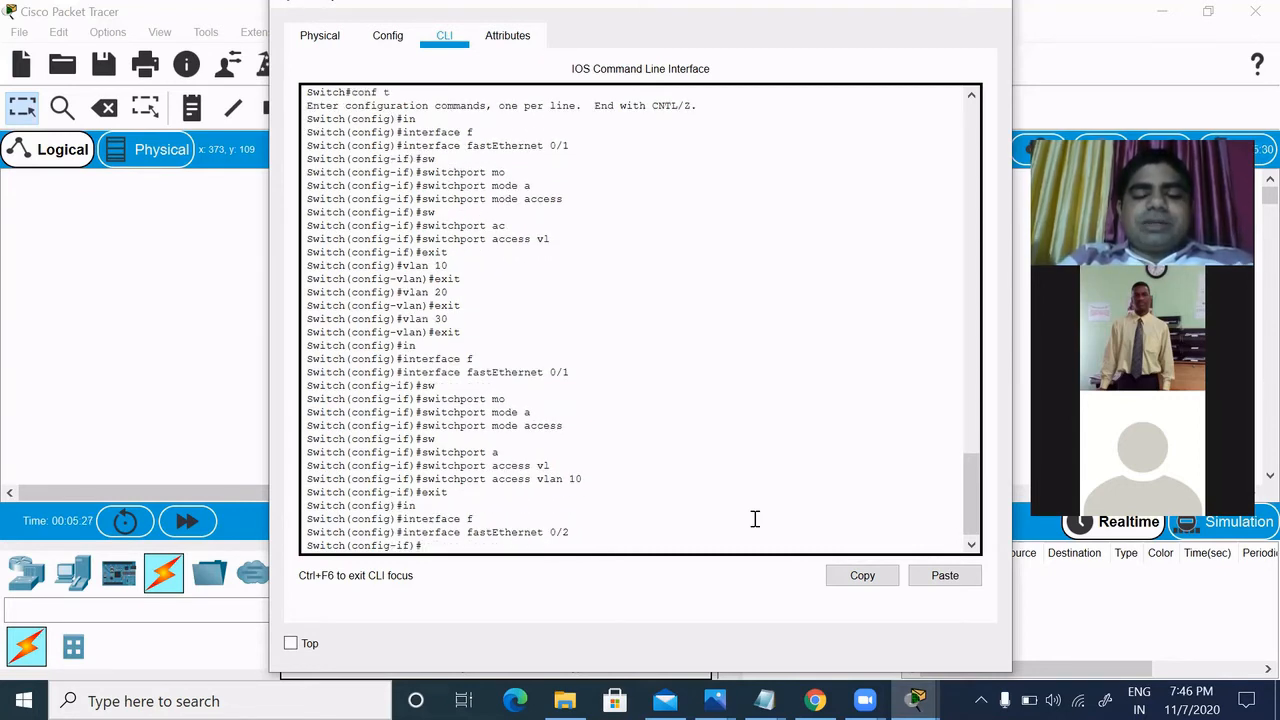
{"action": "type", "text": "sw"}
{"action": "key", "text": "Tab"}
{"action": "type", "text": "mo"}
{"action": "key", "text": "Tab"}
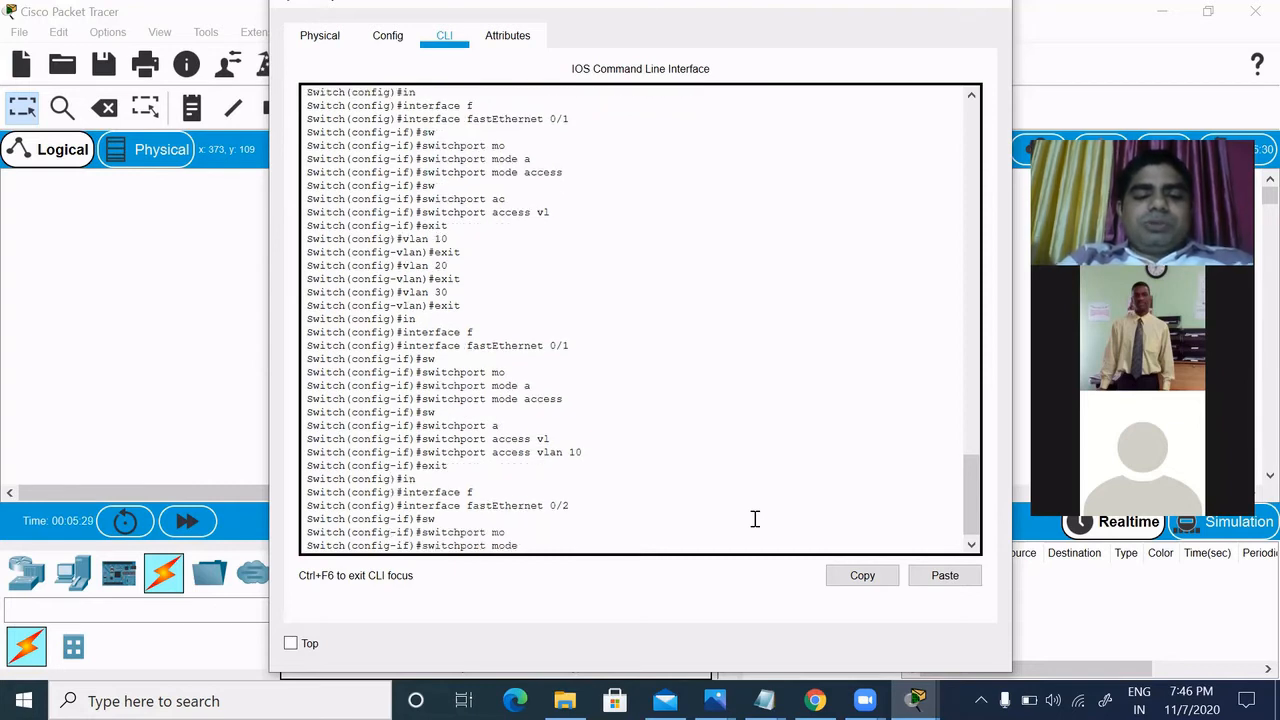
{"action": "type", "text": "a"}
{"action": "key", "text": "Tab"}
{"action": "key", "text": "Return"}
Assign fastEthernet 0/2 to VLAN 20 with switchport access vlan 20 and exit the interface configuration.
{"action": "type", "text": "sw"}
{"action": "key", "text": "Tab"}
{"action": "type", "text": "a"}
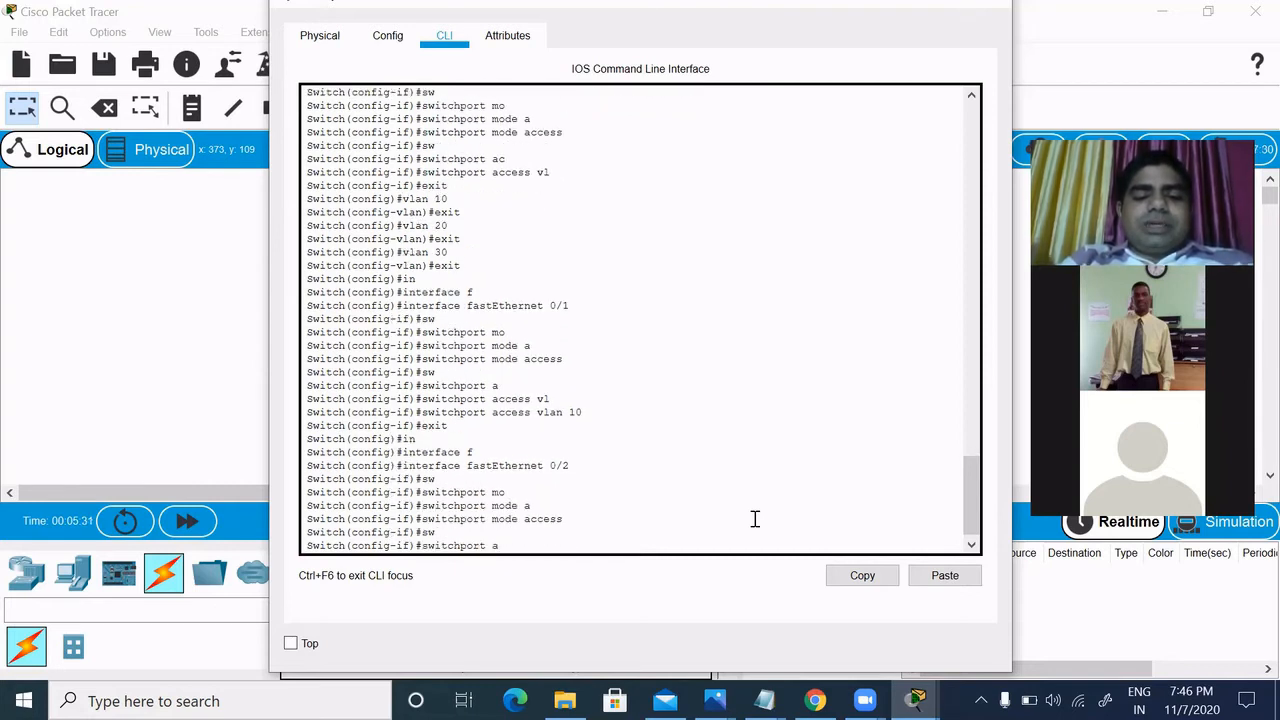
{"action": "key", "text": "Tab"}
{"action": "type", "text": "vl"}
{"action": "key", "text": "Tab"}
{"action": "type", "text": "20"}
{"action": "key", "text": "Return"}
{"action": "type", "text": "exit"}
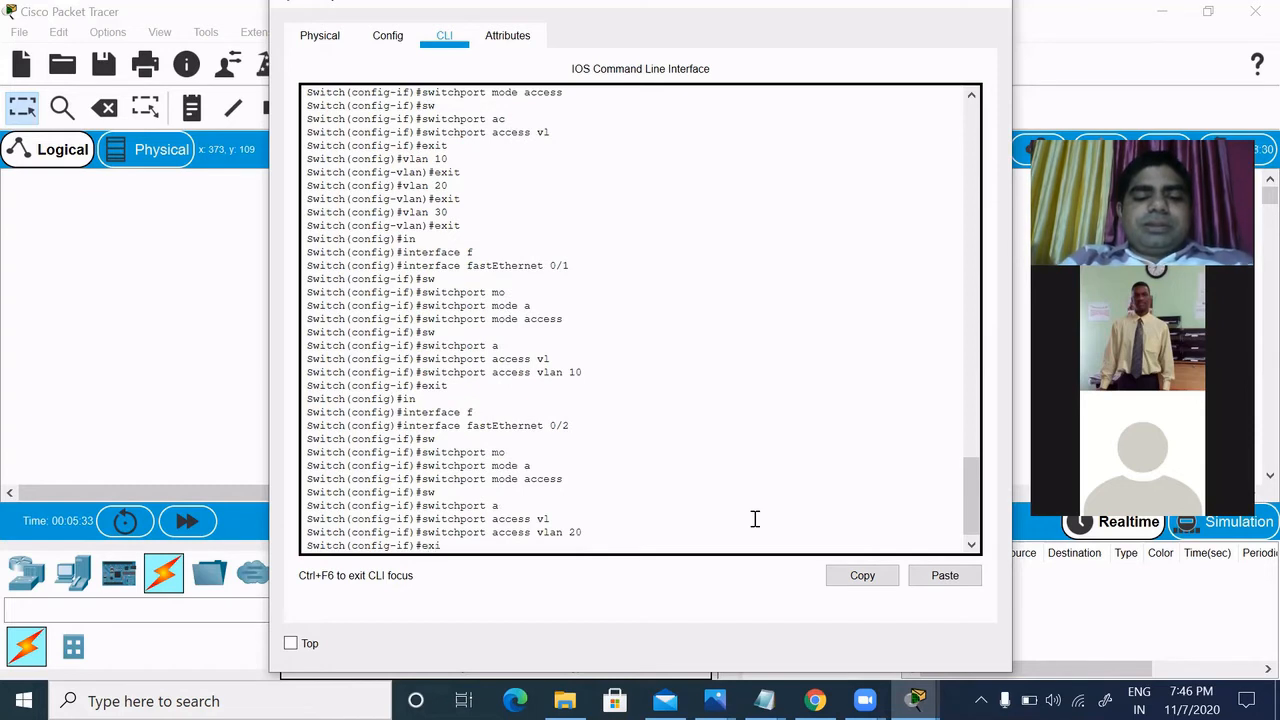
{"action": "key", "text": "Return"}
Enter configuration of interface fastEthernet 0/3 and set it to access mode.
{"action": "type", "text": "in"}
{"action": "key", "text": "Tab"}
{"action": "type", "text": "f"}
{"action": "key", "text": "Tab"}
{"action": "type", "text": "0"}
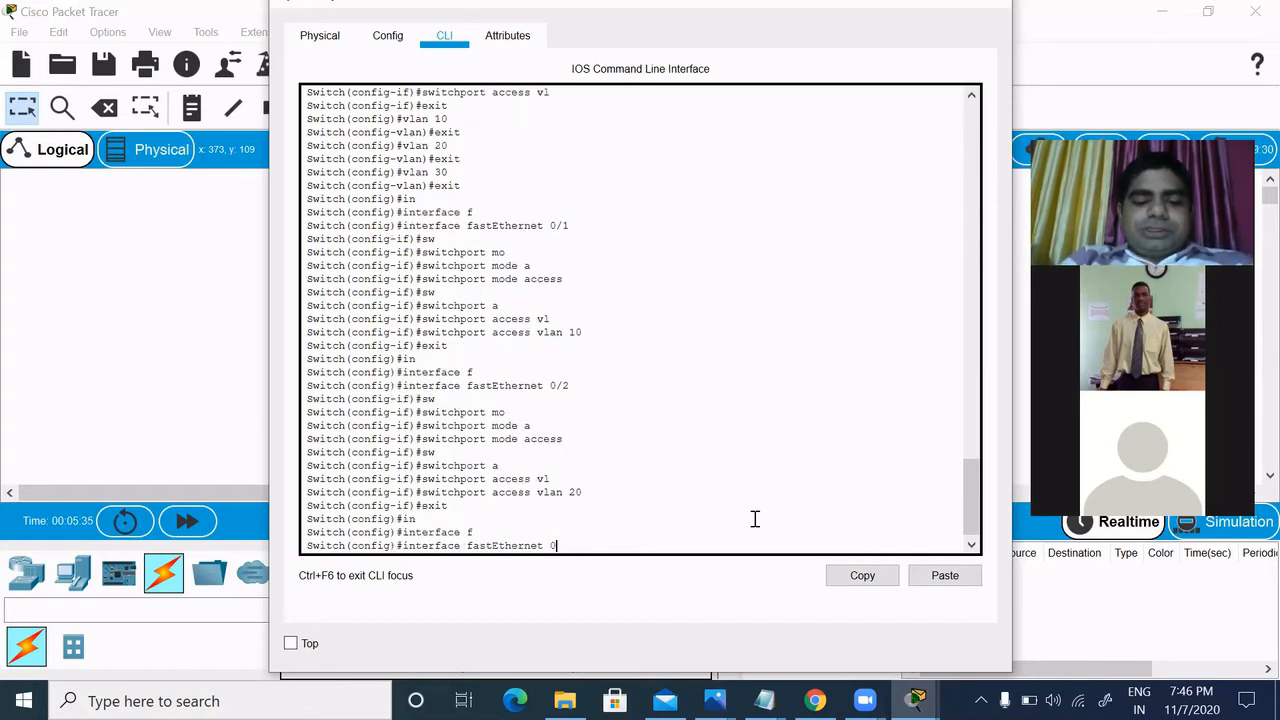
{"action": "type", "text": "/3"}
{"action": "key", "text": "Return"}
{"action": "type", "text": "sw"}
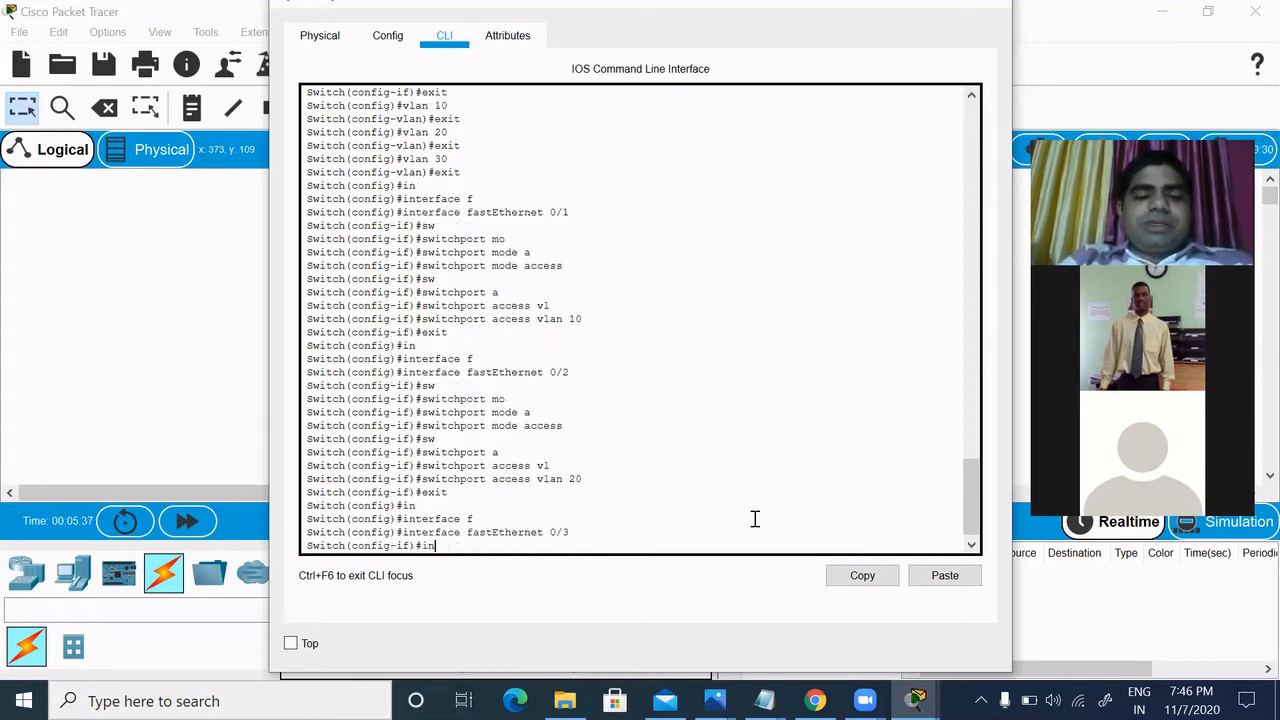
{"action": "key", "text": "Tab"}
{"action": "type", "text": "mo"}
{"action": "key", "text": "Tab"}
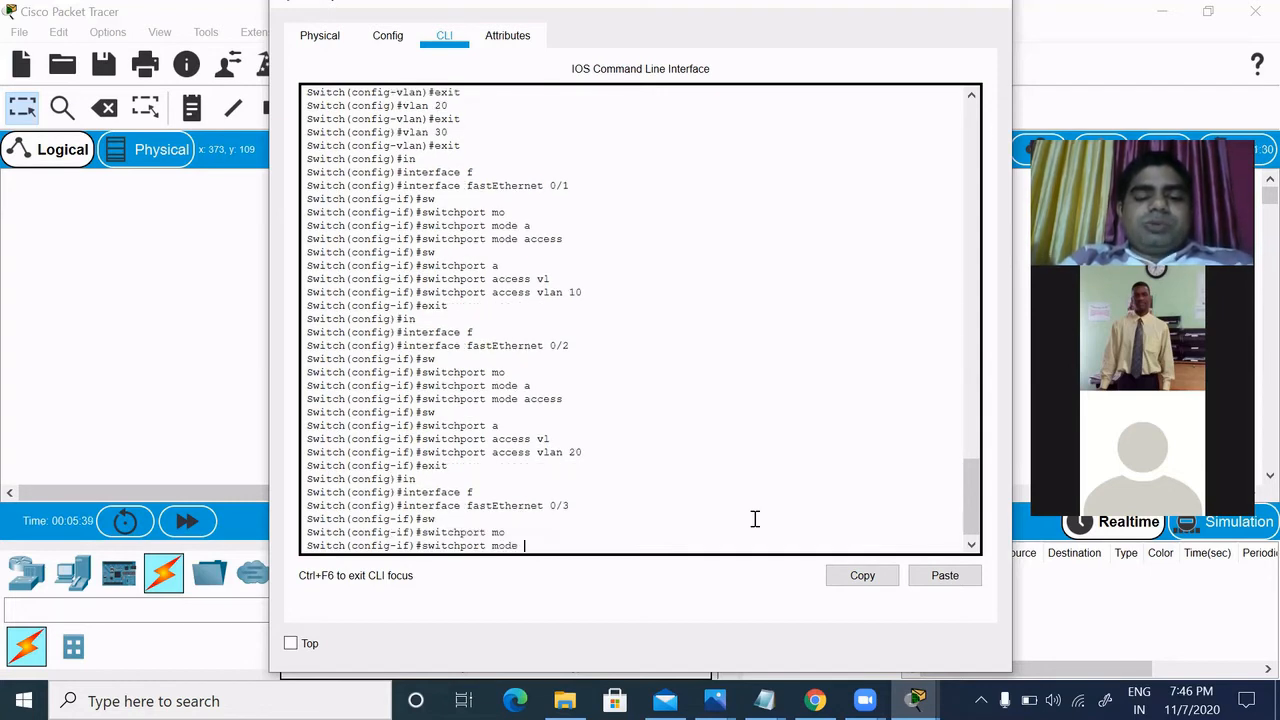
{"action": "type", "text": "a"}
{"action": "key", "text": "Tab"}
{"action": "key", "text": "Return"}
Assign fastEthernet 0/3 to VLAN 30 with switchport access vlan 30.
{"action": "type", "text": "sw"}
{"action": "key", "text": "Tab"}
{"action": "type", "text": "a"}
{"action": "key", "text": "Tab"}
{"action": "type", "text": "vl"}
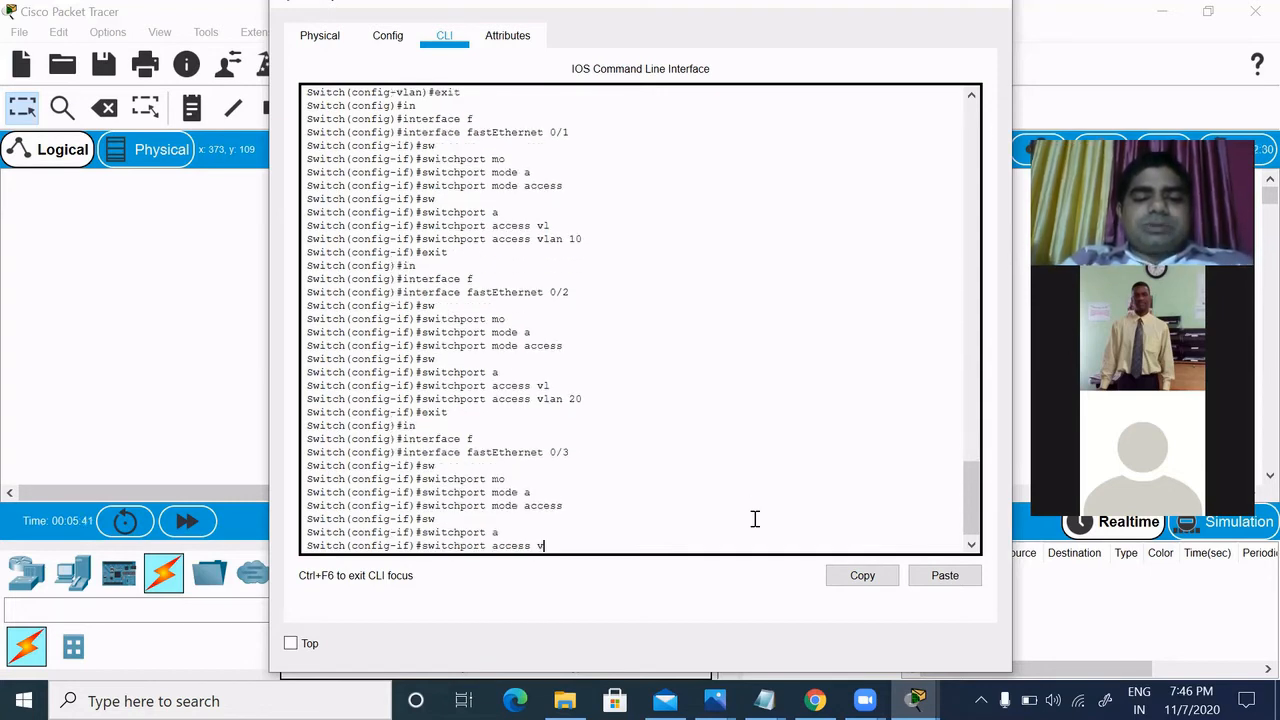
{"action": "key", "text": "Tab"}
{"action": "type", "text": "30"}
{"action": "key", "text": "Return"}
{"action": "key", "text": "Return"}
{"action": "key", "text": "Return"}
{"action": "key", "text": "Return"}
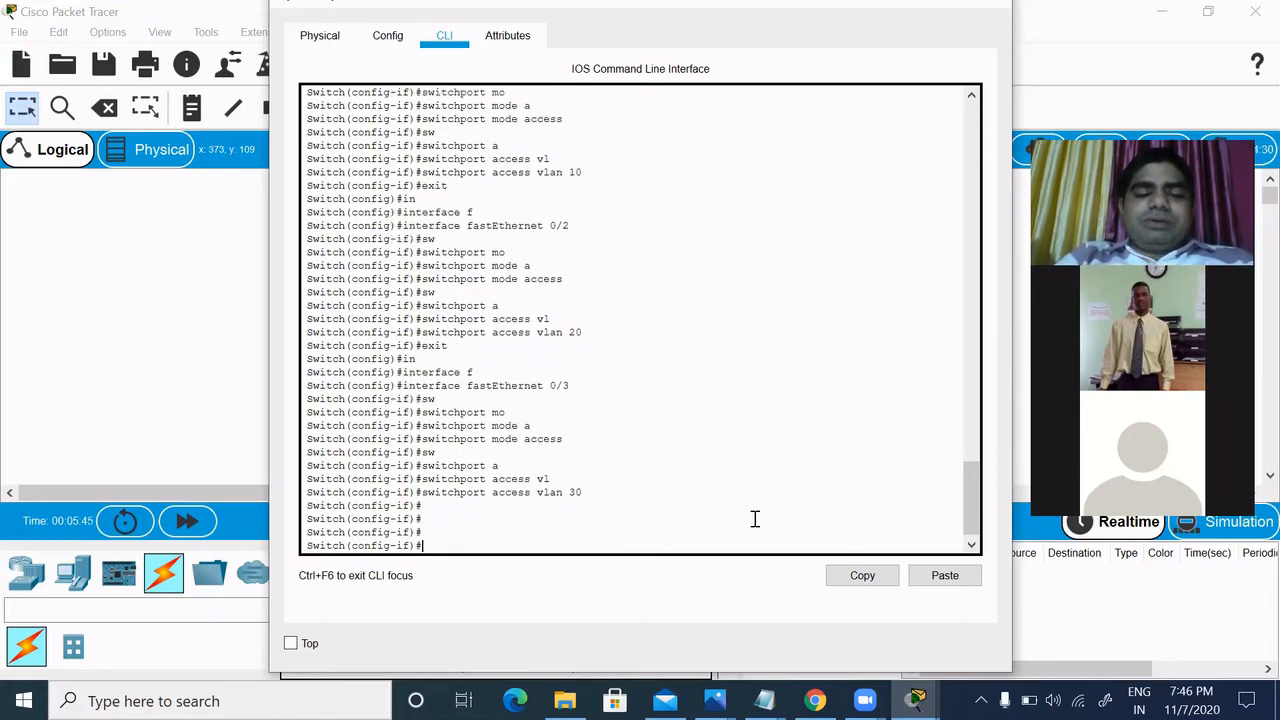
Move Router0 and Multilayer Switch0 farther apart on the workspace so the port labels of their link are readable.
{"action": "left_click", "coordinate": [201, 403]}
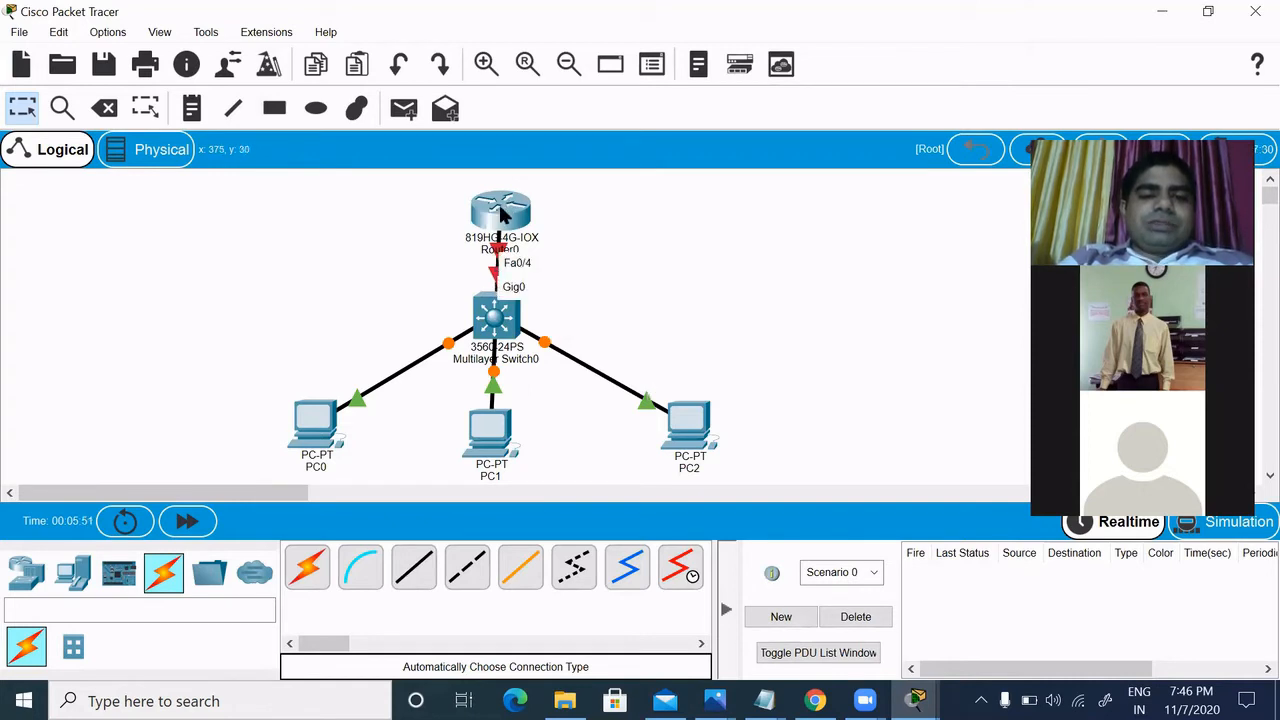
{"action": "left_click_drag", "start_coordinate": [503, 212], "coordinate": [501, 192]}
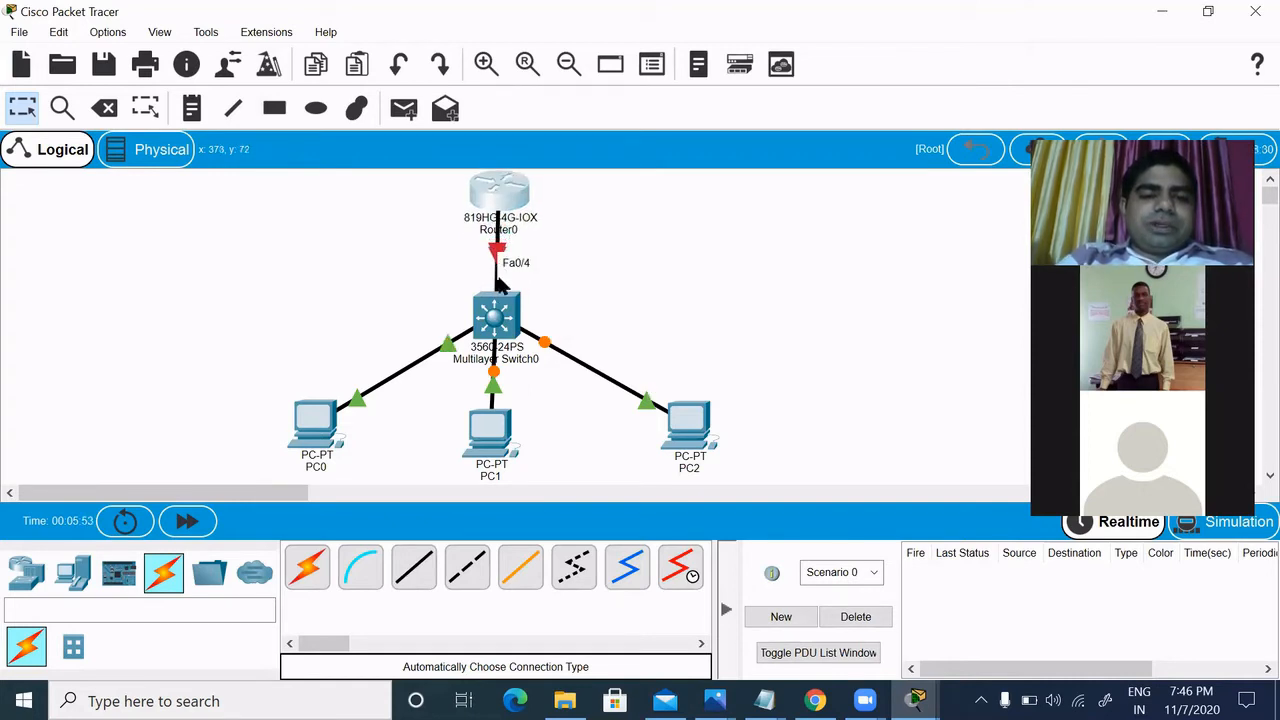
{"action": "left_click_drag", "start_coordinate": [497, 306], "coordinate": [493, 335]}
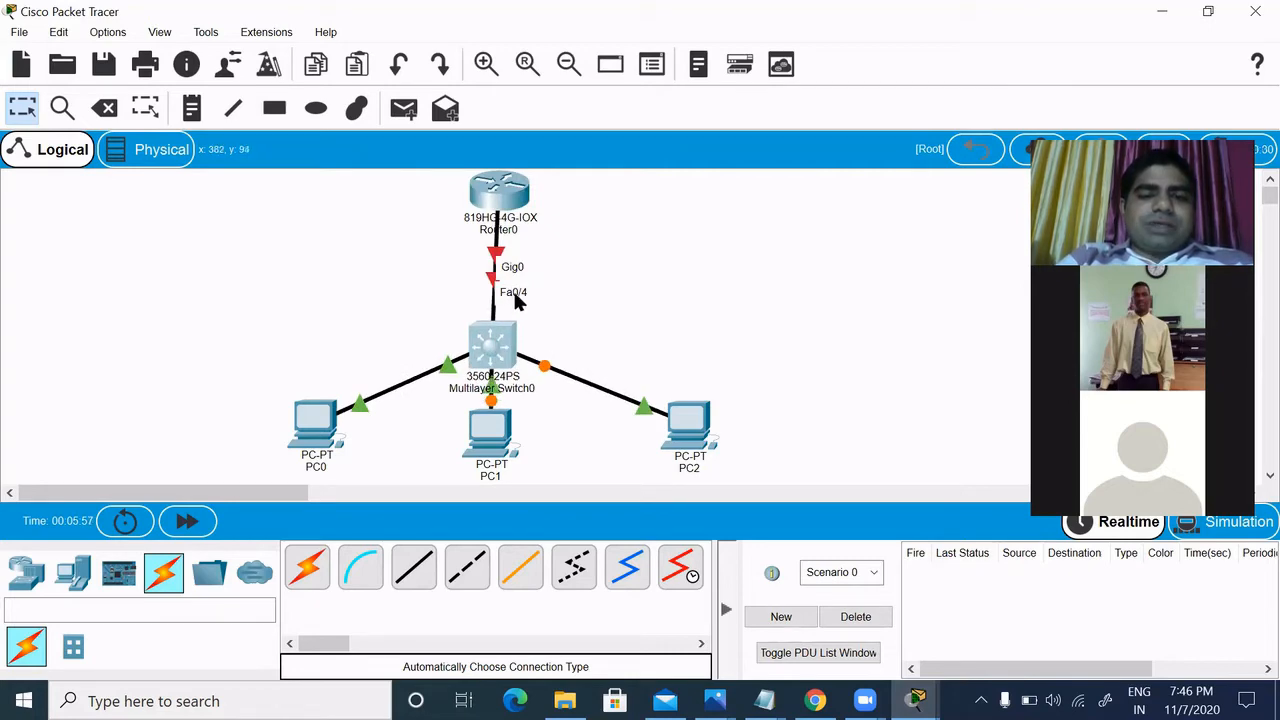
Return to the switch's command line, exit the current interface and enter configuration of interface fastEthernet 0/4.
{"action": "left_click", "coordinate": [510, 352]}
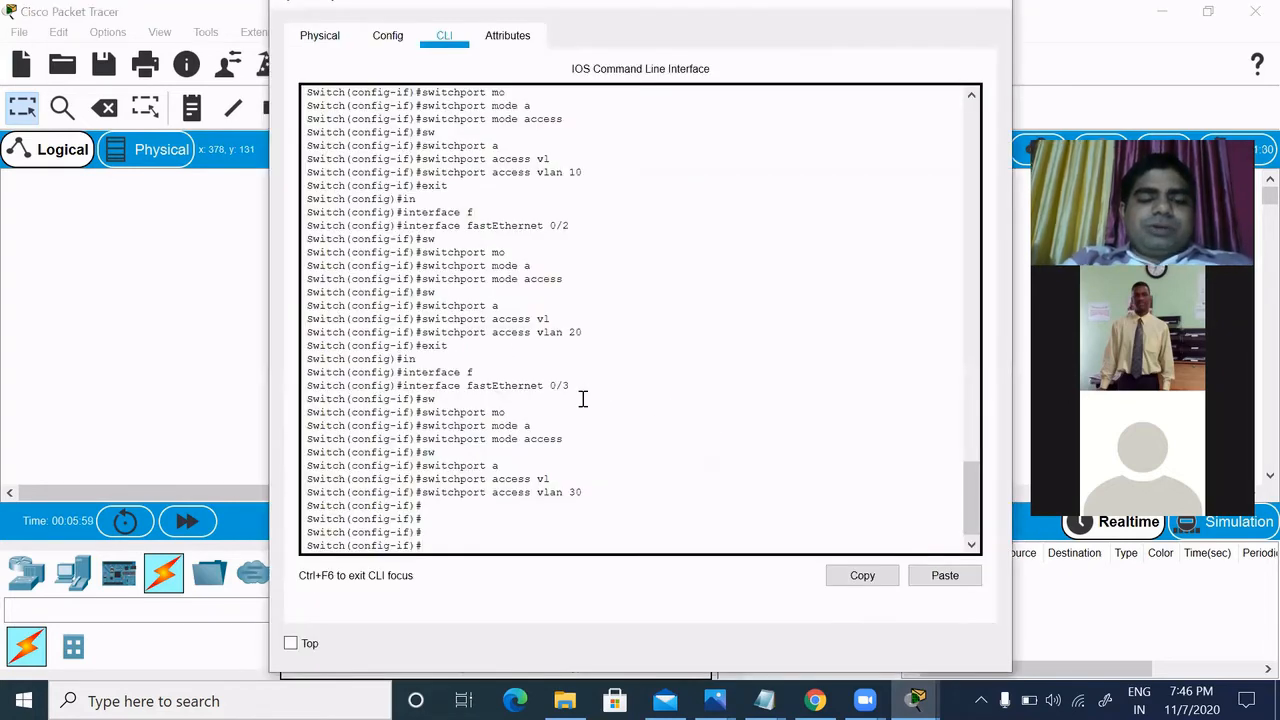
{"action": "type", "text": "exit"}
{"action": "key", "text": "Return"}
{"action": "type", "text": "in"}
{"action": "key", "text": "Tab"}
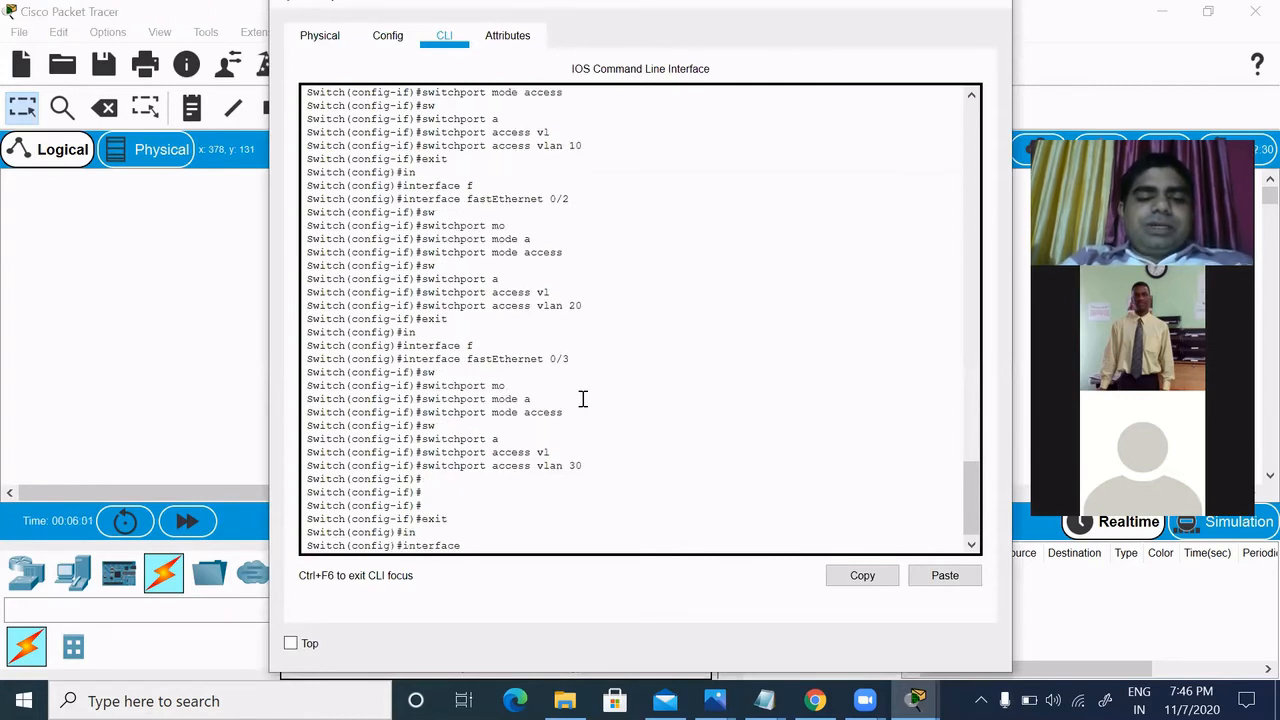
{"action": "type", "text": "f"}
{"action": "key", "text": "Tab"}
{"action": "type", "text": "0/"}
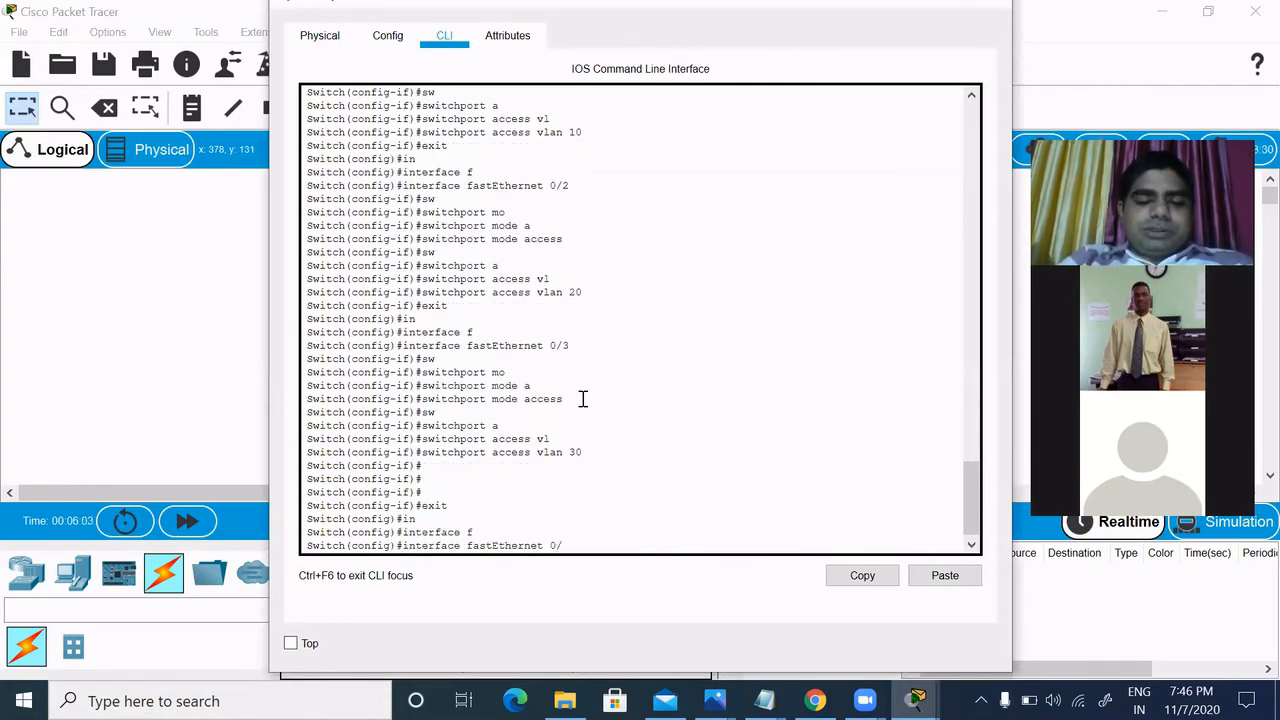
{"action": "type", "text": "4"}
{"action": "key", "text": "Return"}
Try to set fastEthernet 0/4 to trunk mode with switchport mode trunk.
{"action": "type", "text": "sw"}
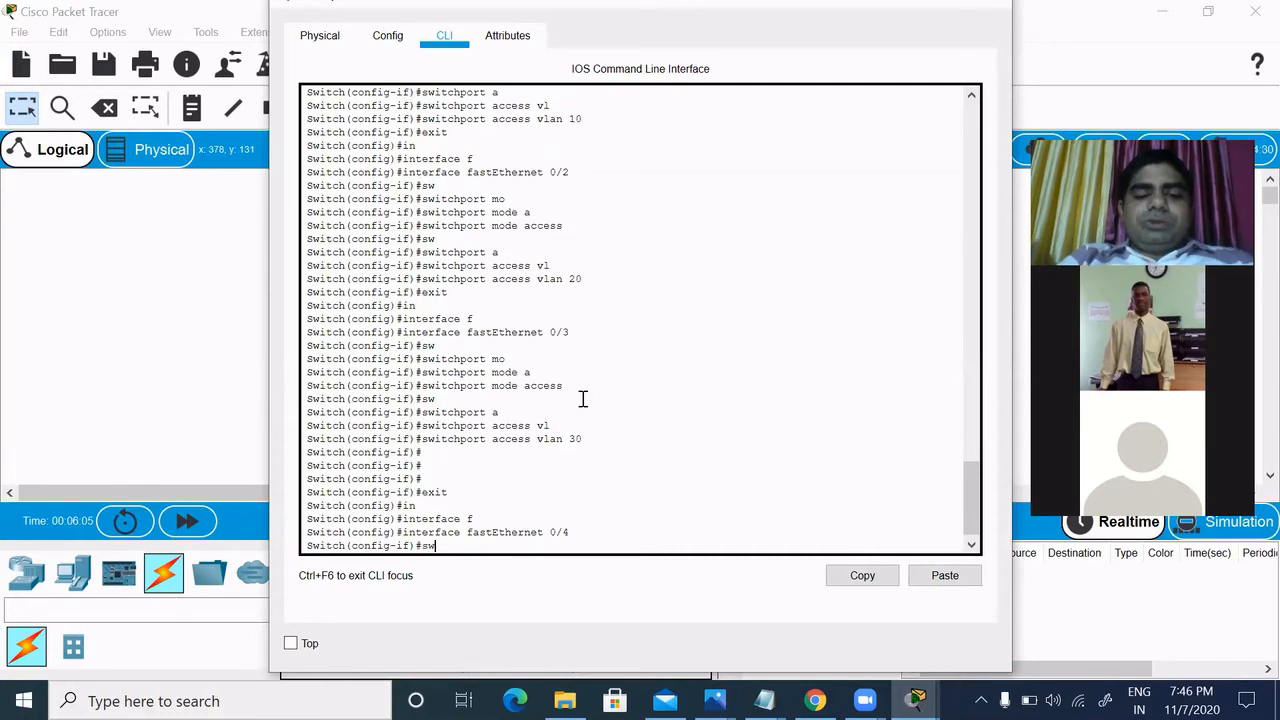
{"action": "key", "text": "Tab"}
{"action": "type", "text": "mo"}
{"action": "key", "text": "Tab"}
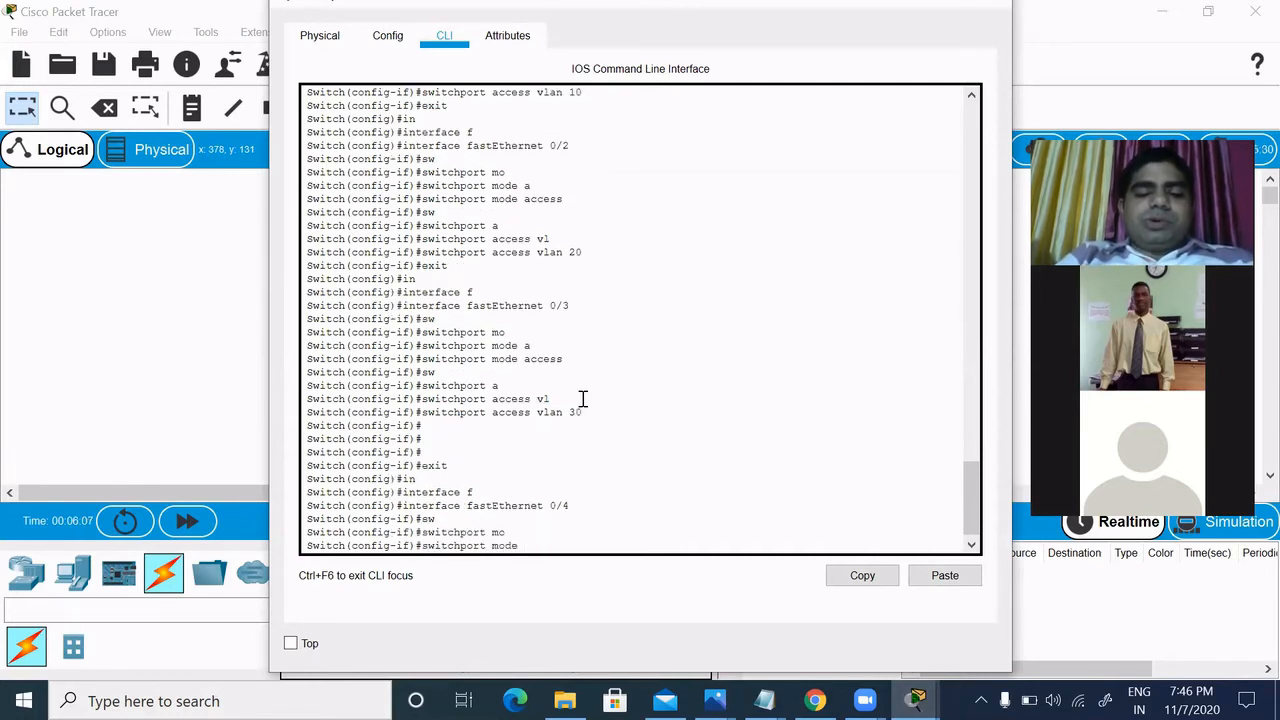
{"action": "type", "text": "tr"}
{"action": "key", "text": "Tab"}
{"action": "key", "text": "Return"}
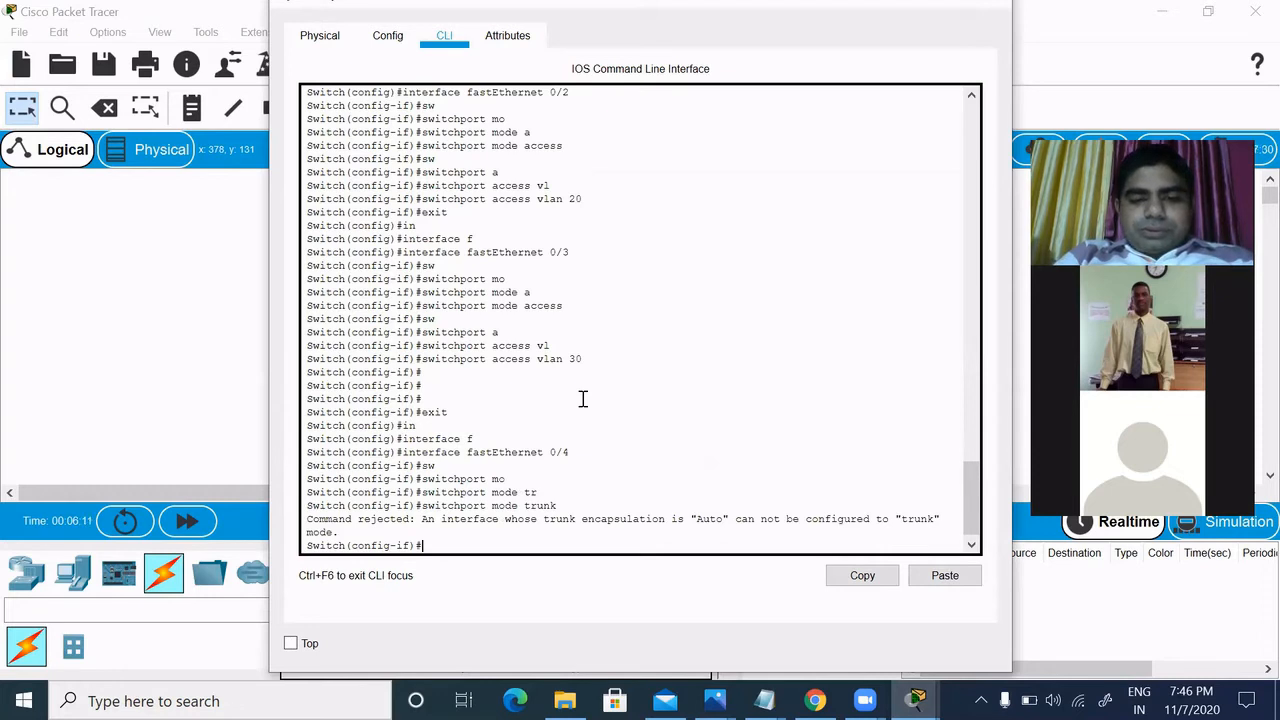
{"action": "key", "text": "Return"}
{"action": "key", "text": "Return"}
{"action": "type", "text": "switchport"}
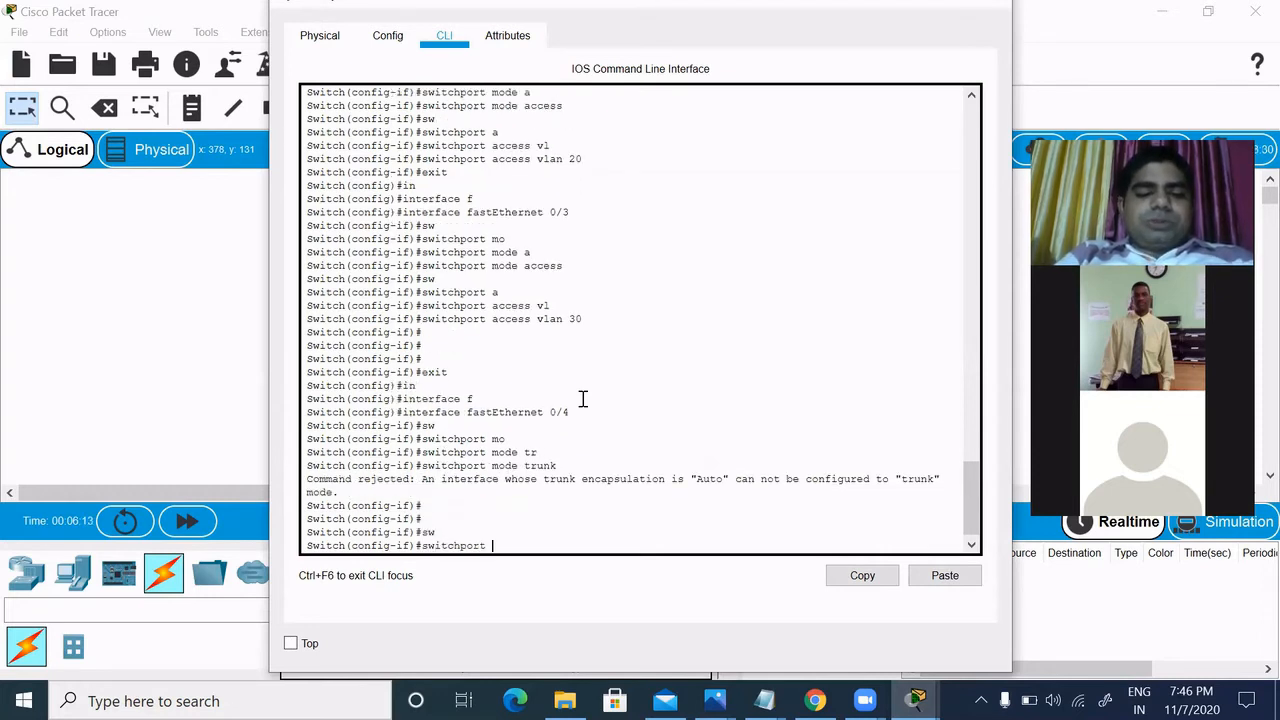
{"action": "key", "text": "Return"}
{"action": "type", "text": "switc"}
{"action": "key", "text": "BackSpace"}
{"action": "key", "text": "BackSpace"}
{"action": "key", "text": "BackSpace"}
{"action": "key", "text": "BackSpace"}
{"action": "key", "text": "BackSpace"}
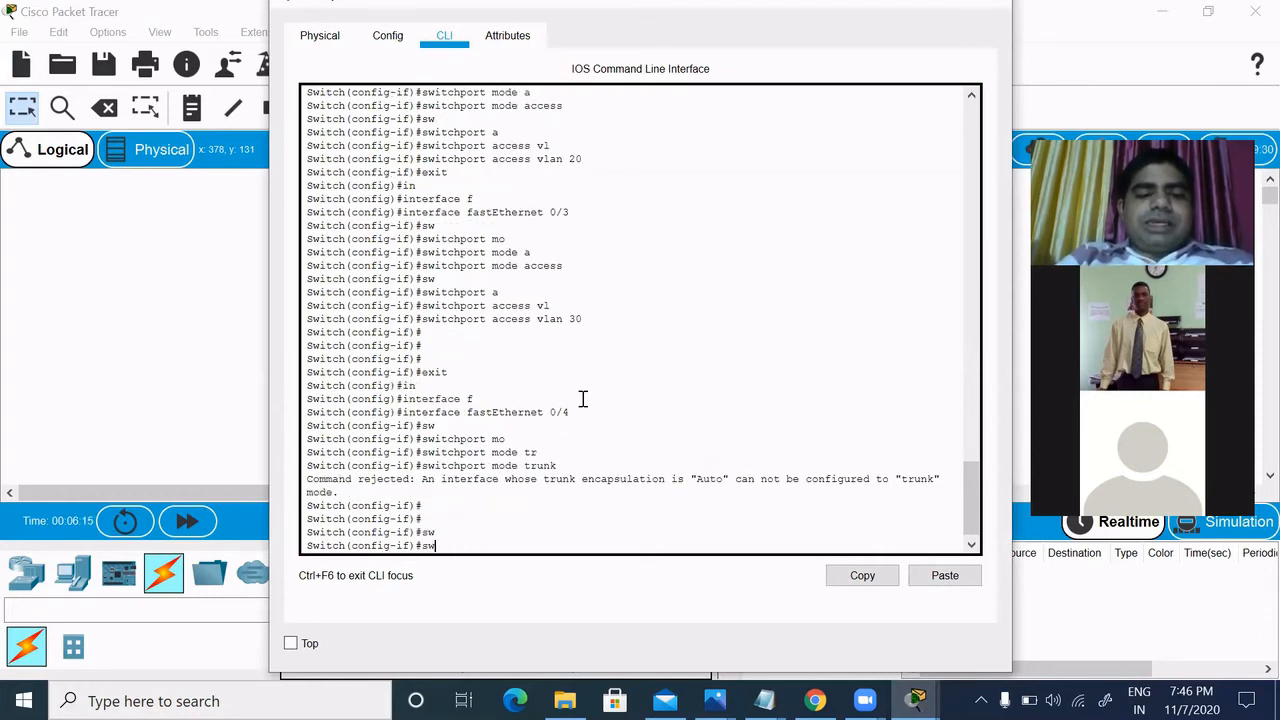
List the trunk encapsulation options for fastEthernet 0/4 and set switchport trunk encapsulation dot1q.
{"action": "type", "text": "sw"}
{"action": "key", "text": "Tab"}
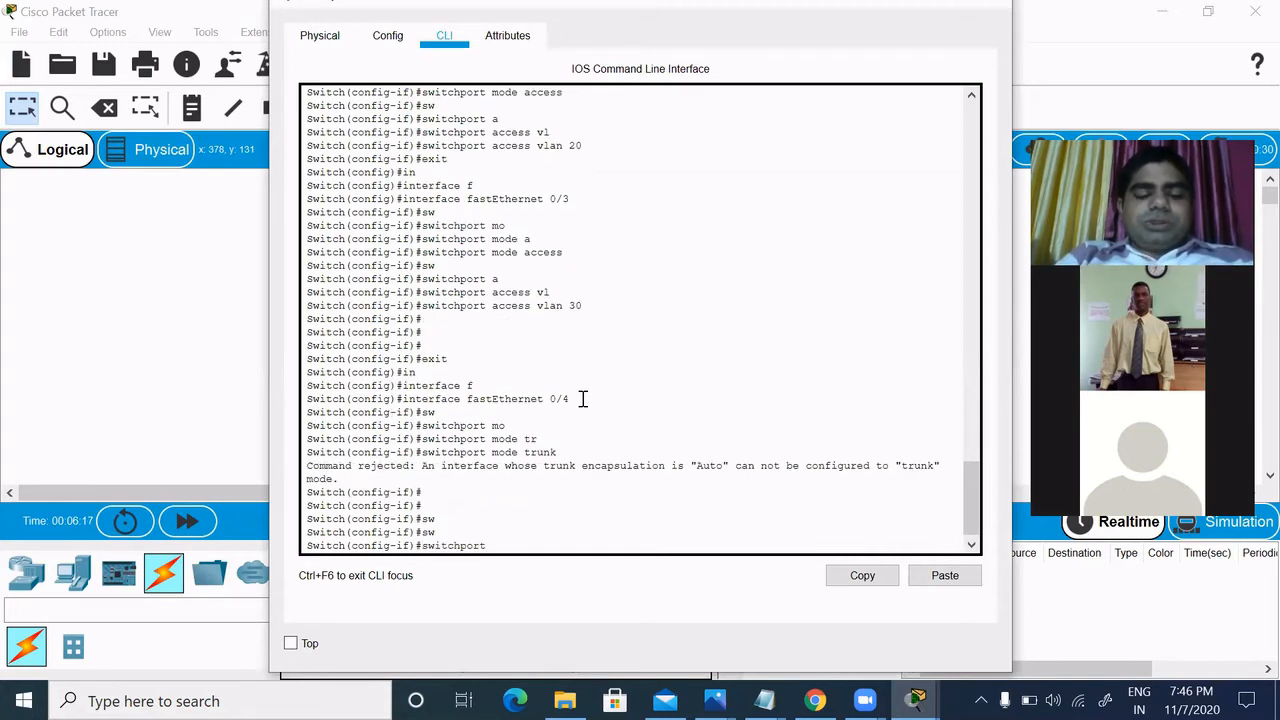
{"action": "type", "text": "tr"}
{"action": "key", "text": "Tab"}
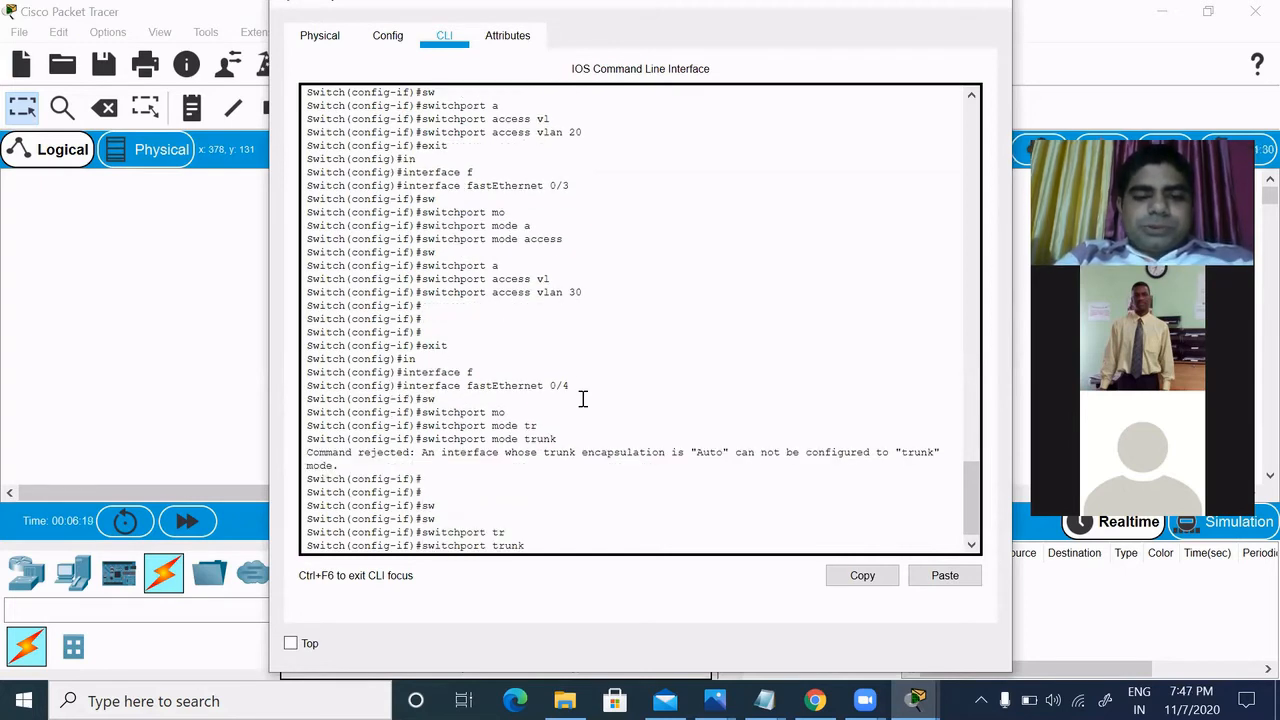
{"action": "type", "text": "en"}
{"action": "key", "text": "Tab"}
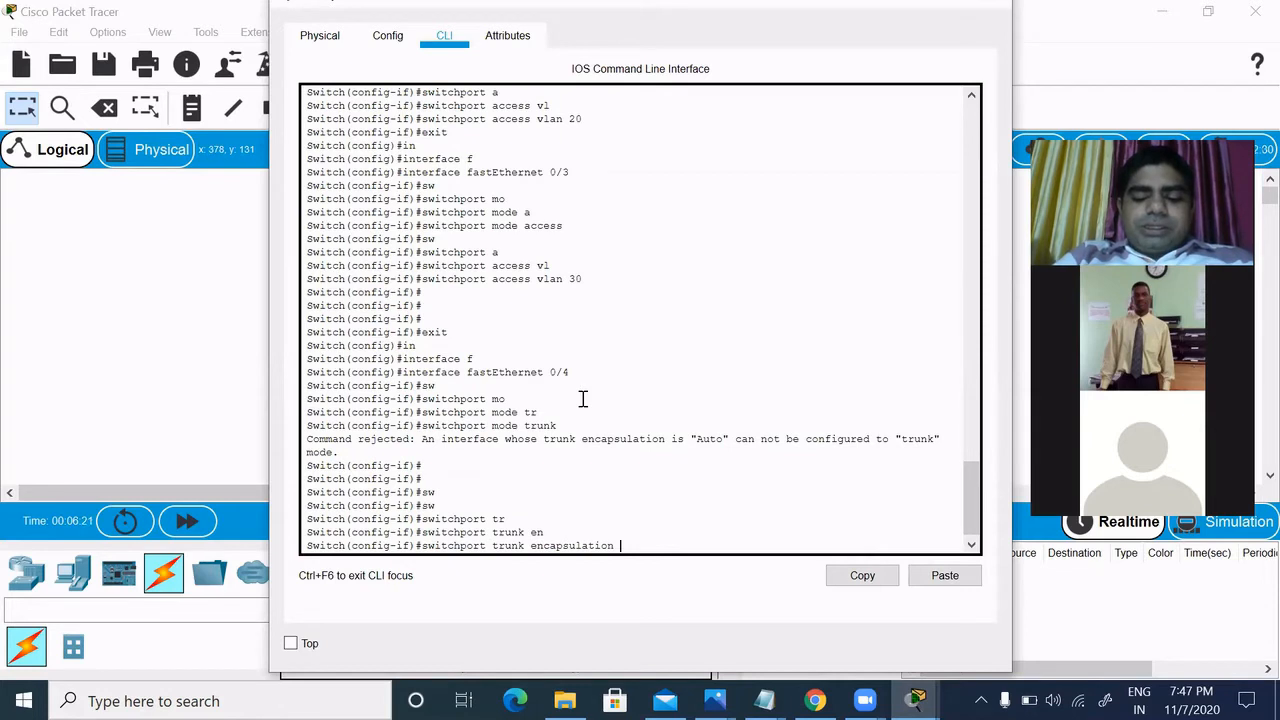
{"action": "type", "text": "?do"}
{"action": "key", "text": "Tab"}
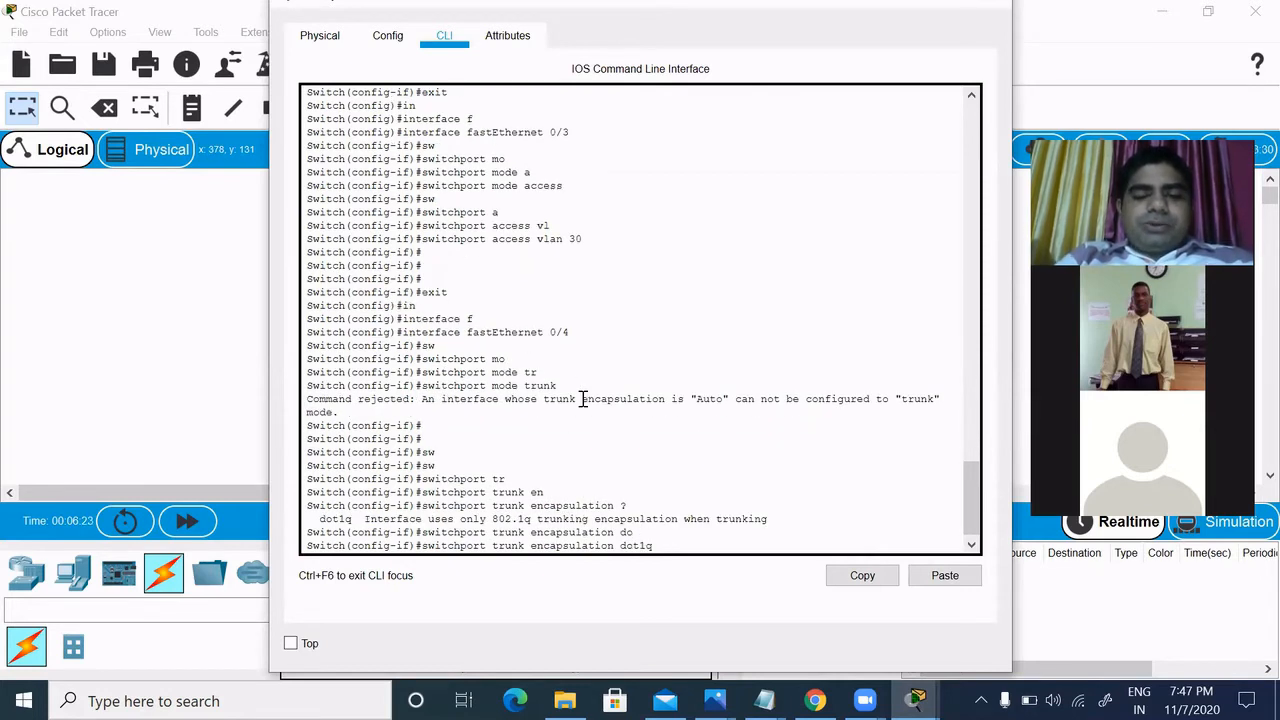
{"action": "key", "text": "Return"}
Set the port fastEthernet 0/4 to trunk mode using switchport mode trunk.
{"action": "type", "text": "sw"}
{"action": "key", "text": "Tab"}
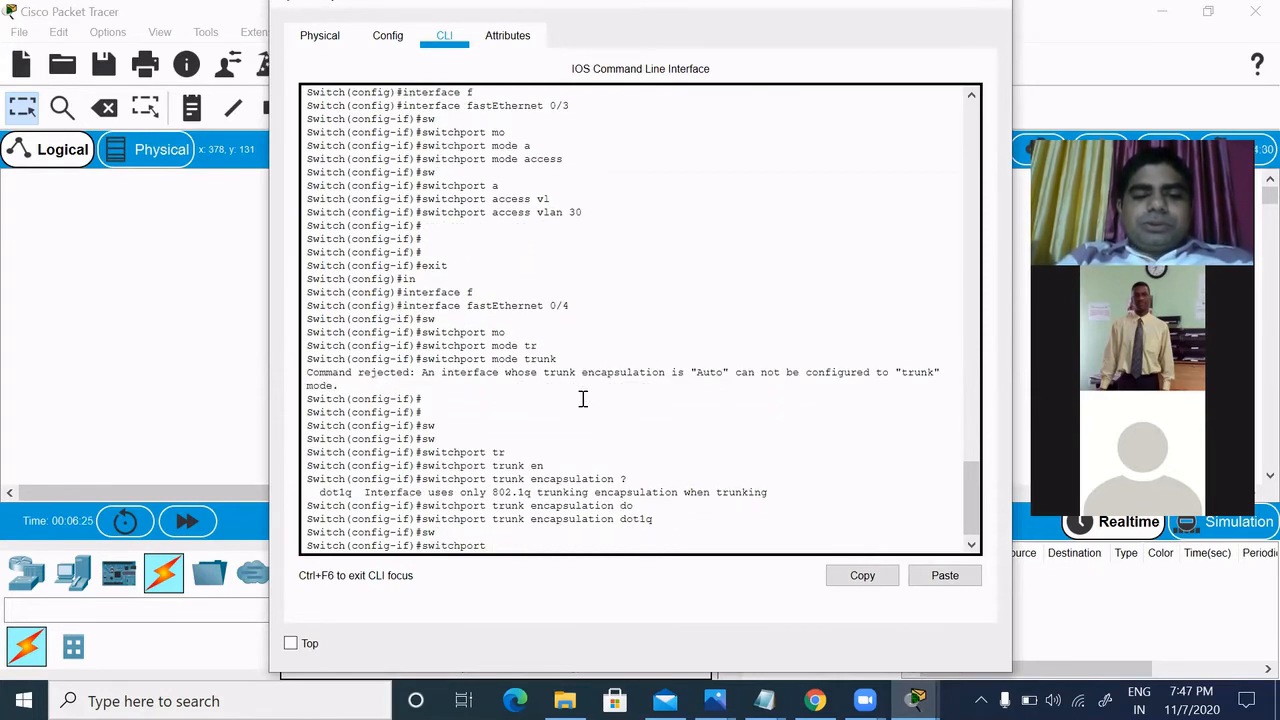
{"action": "type", "text": "mo"}
{"action": "key", "text": "Tab"}
{"action": "type", "text": "tr"}
{"action": "key", "text": "Tab"}
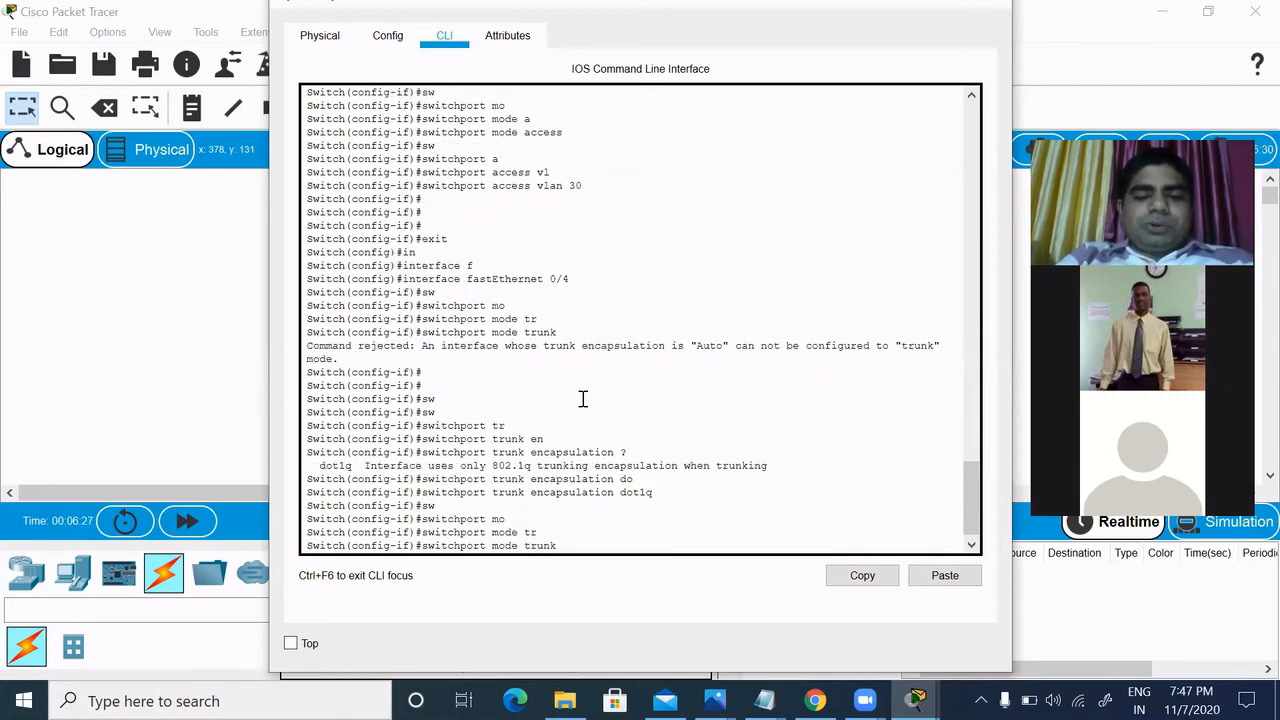
{"action": "key", "text": "Return"}
{"action": "key", "text": "Return"}
{"action": "key", "text": "Return"}
{"action": "key", "text": "Return"}
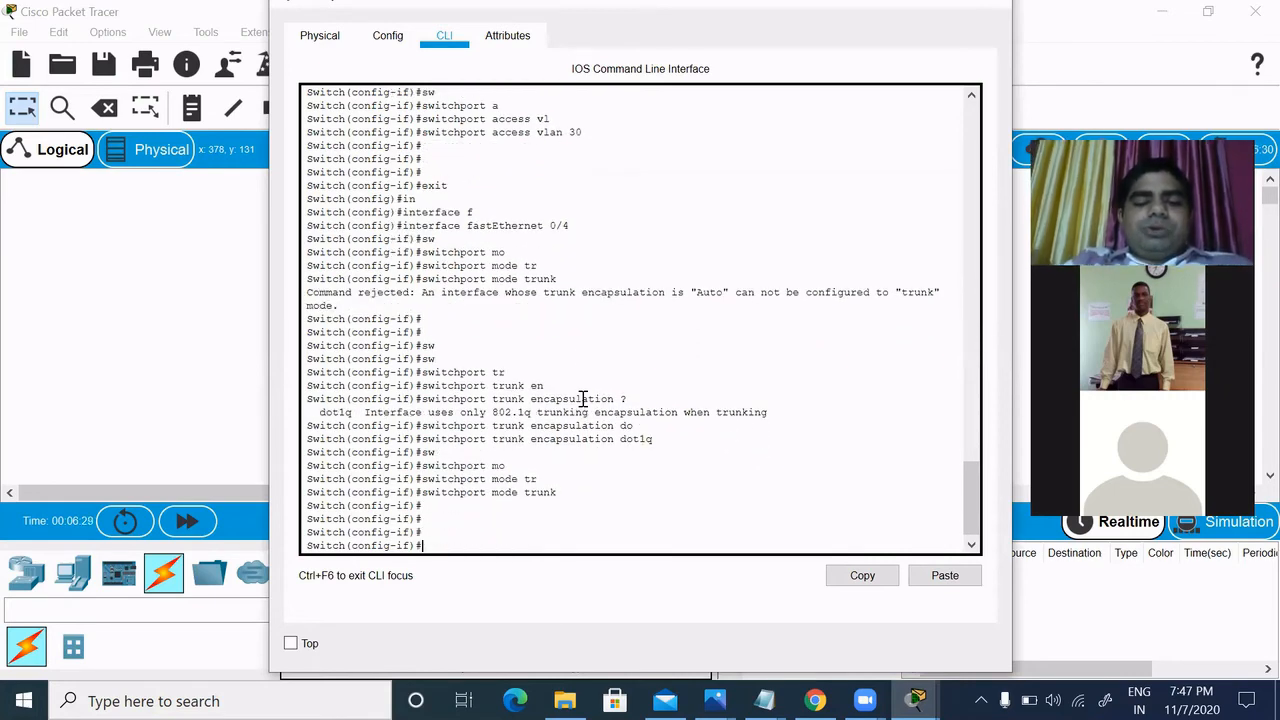
Leave the switch's window, open Router0's command line and answer no to the initial configuration dialog.
{"action": "left_click", "coordinate": [190, 318]}
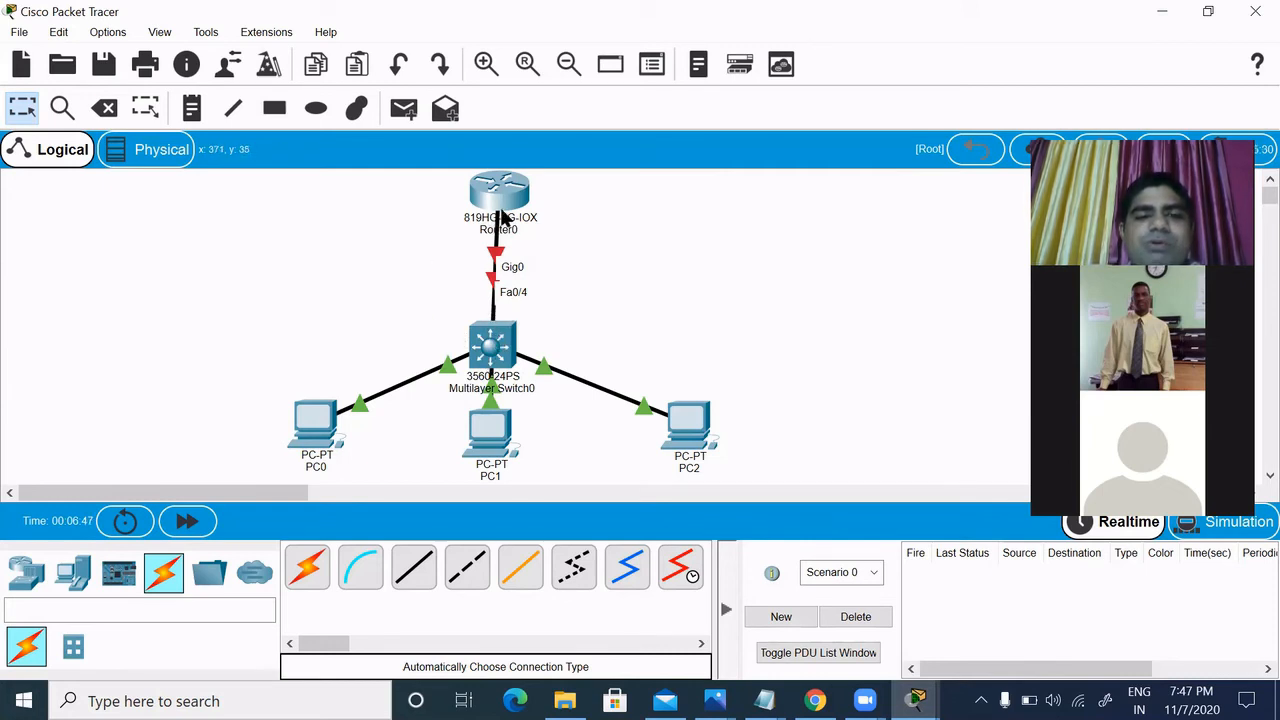
{"action": "mouse_move", "coordinate": [505, 214]}
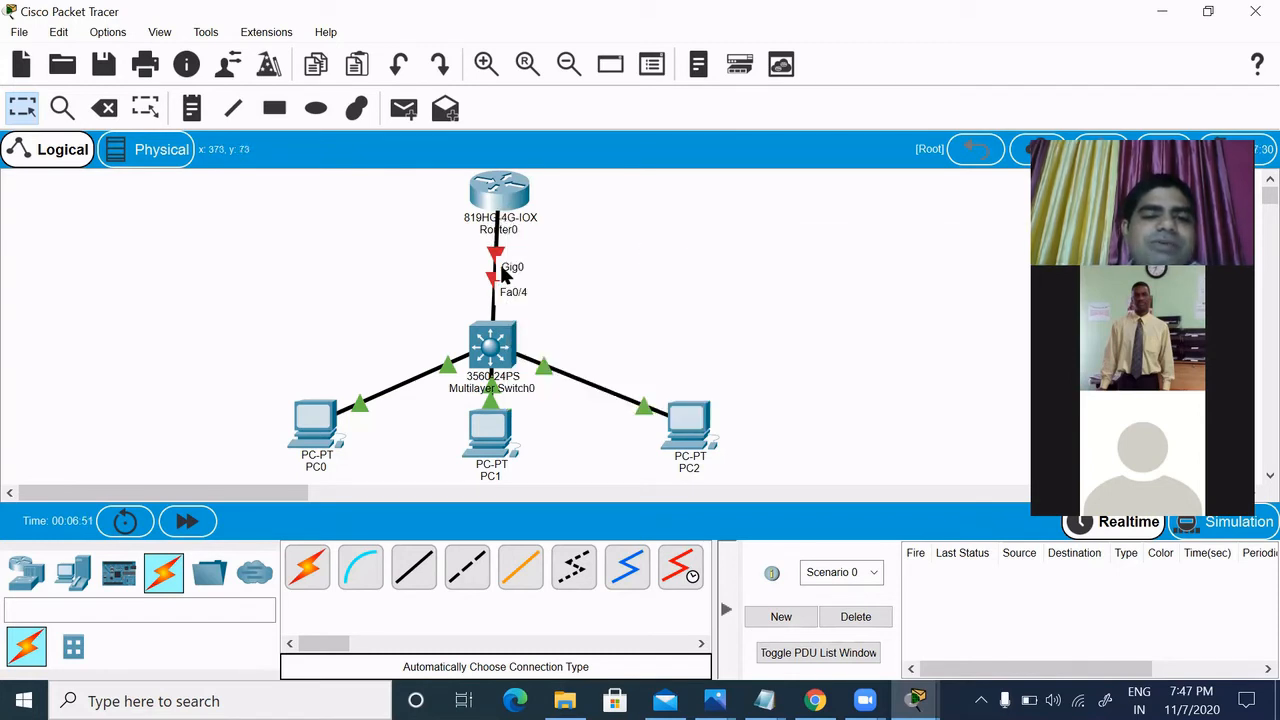
{"action": "left_click", "coordinate": [501, 200]}
{"action": "left_click", "coordinate": [445, 35]}
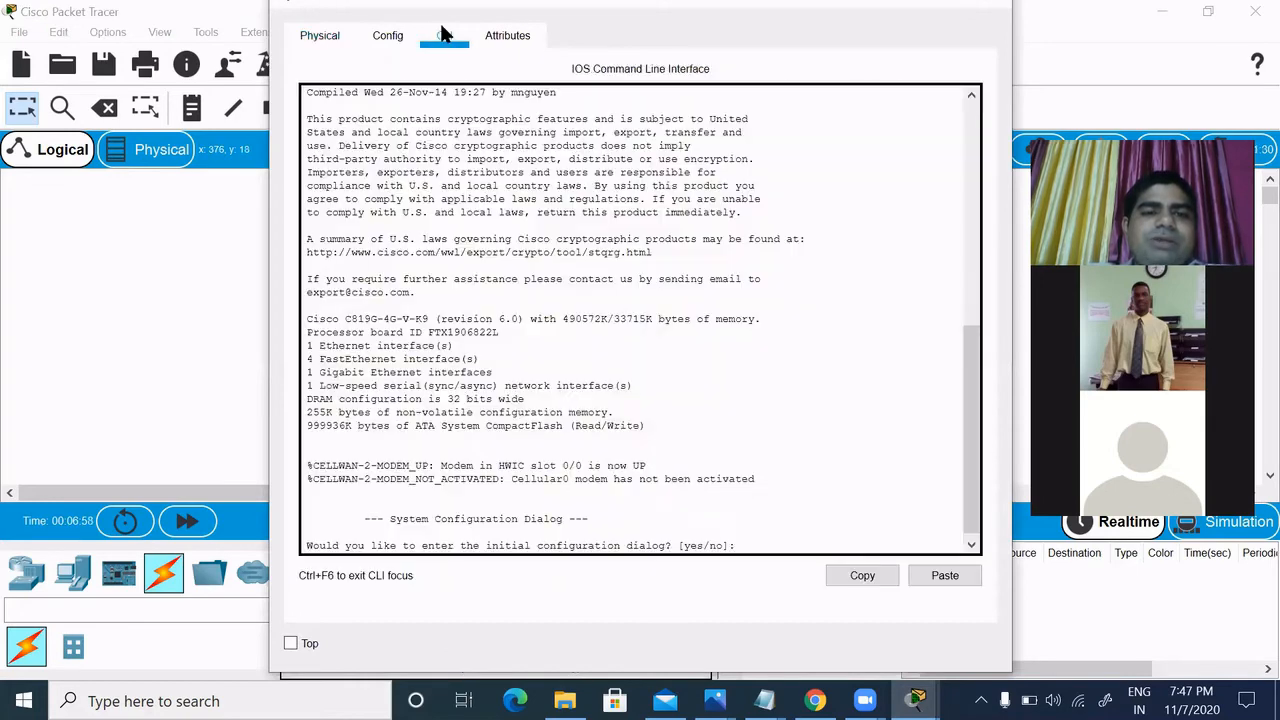
{"action": "type", "text": "n"}
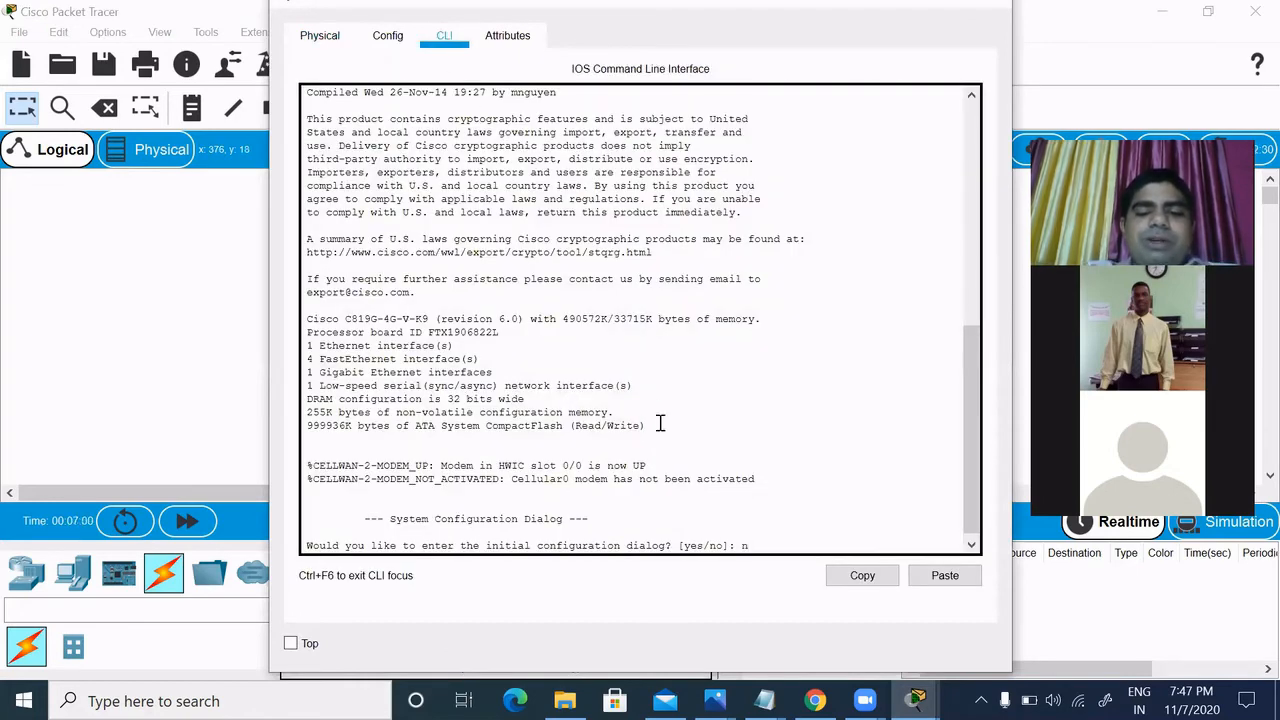
{"action": "type", "text": "o"}
{"action": "key", "text": "Return"}
Start the router's console session and enter privileged mode with en.
{"action": "key", "text": "Return"}
{"action": "type", "text": "en"}
{"action": "key", "text": "Return"}
{"action": "key", "text": "Return"}
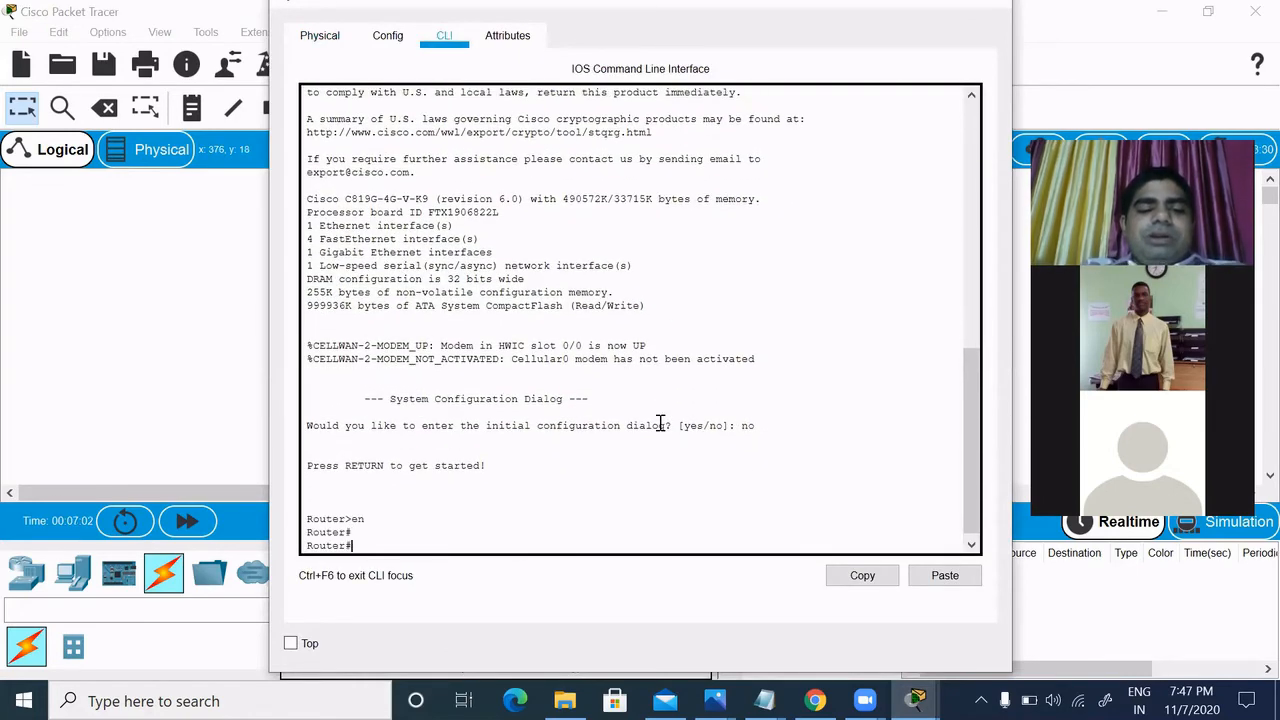
{"action": "key", "text": "Return"}
{"action": "key", "text": "Return"}
{"action": "key", "text": "Return"}
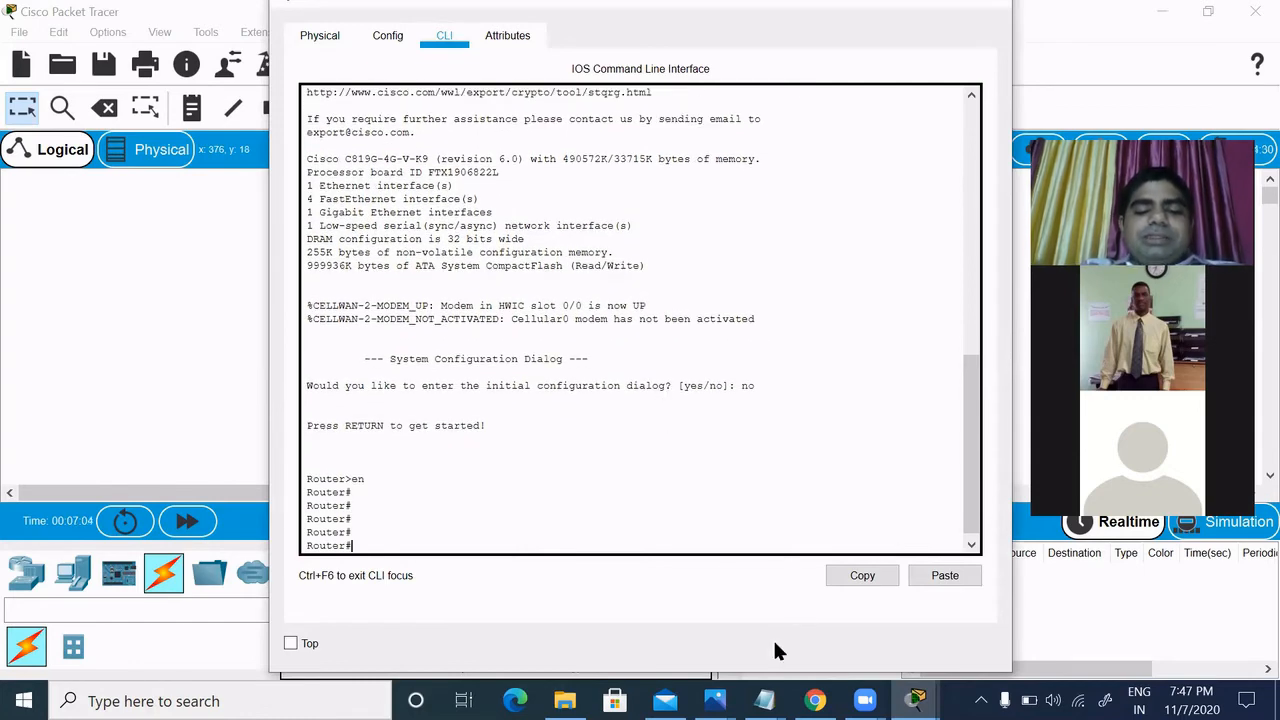
Switch to the Notepad addressing plan and review the router gateway address for VLAN 10 and the dot1q note.
{"action": "mouse_move", "coordinate": [764, 700]}
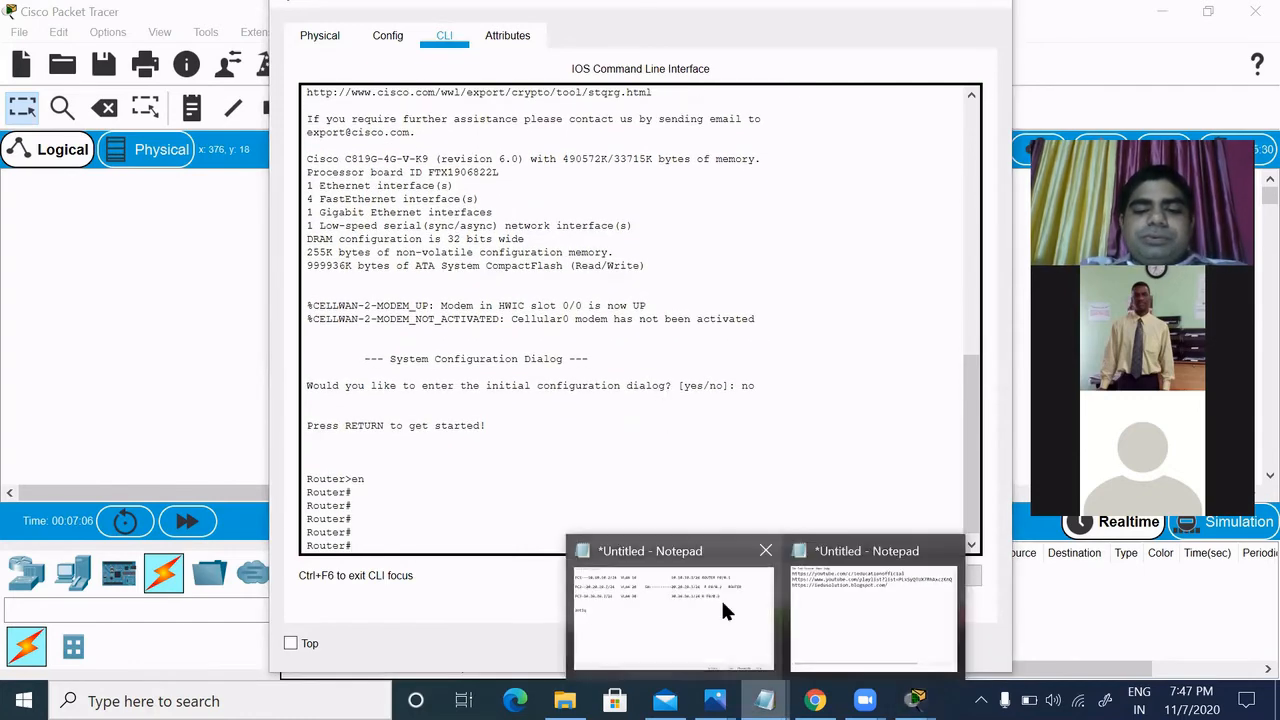
{"action": "left_click", "coordinate": [722, 605]}
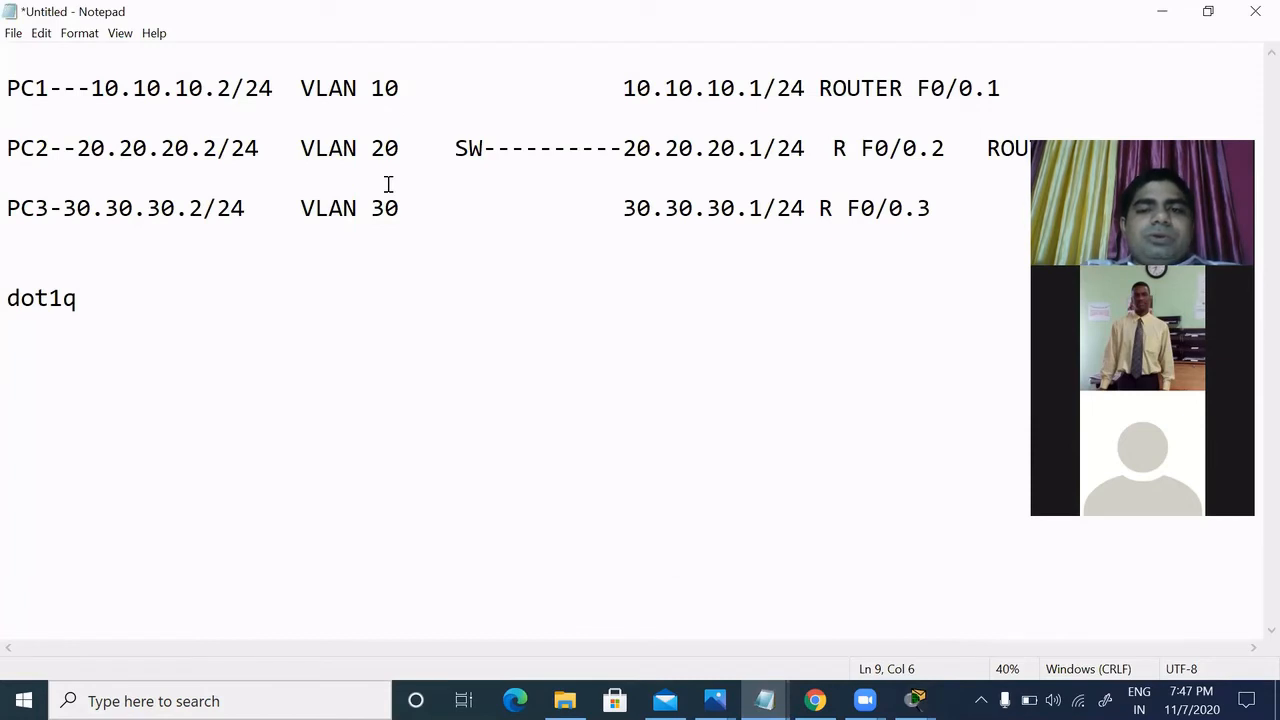
{"action": "left_click_drag", "start_coordinate": [636, 90], "coordinate": [792, 95]}
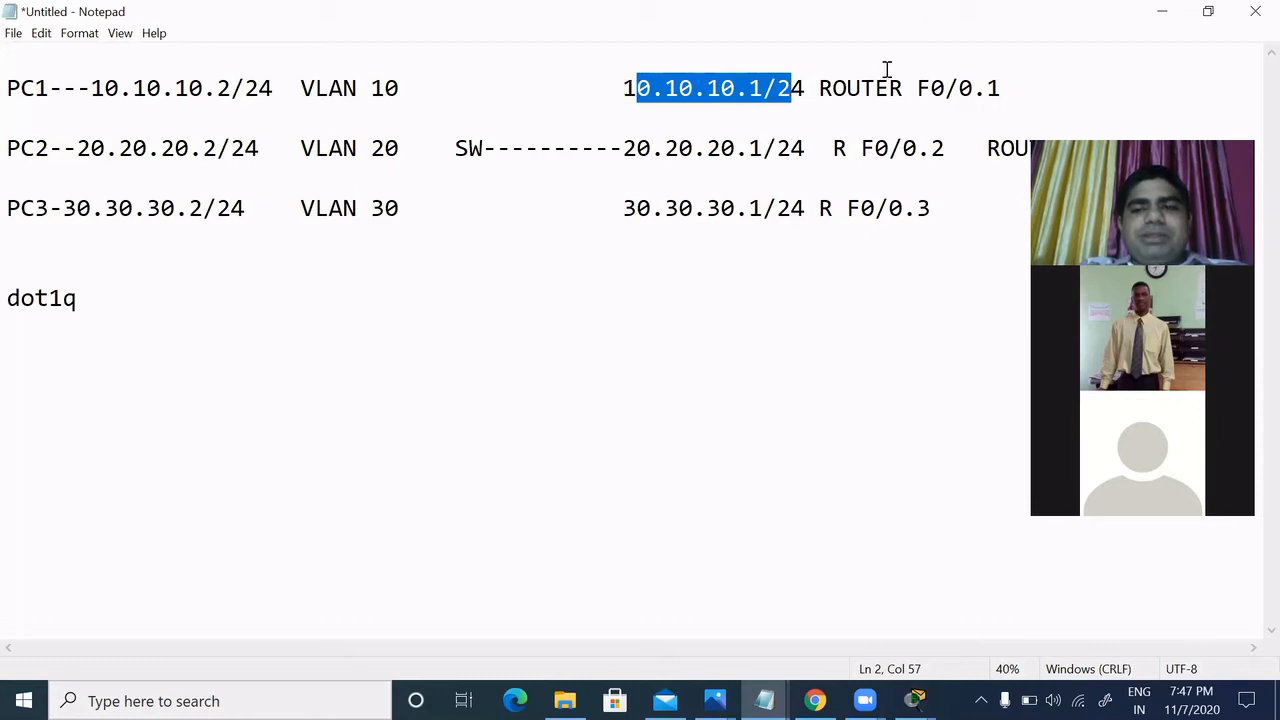
{"action": "left_click_drag", "start_coordinate": [87, 300], "coordinate": [6, 298]}
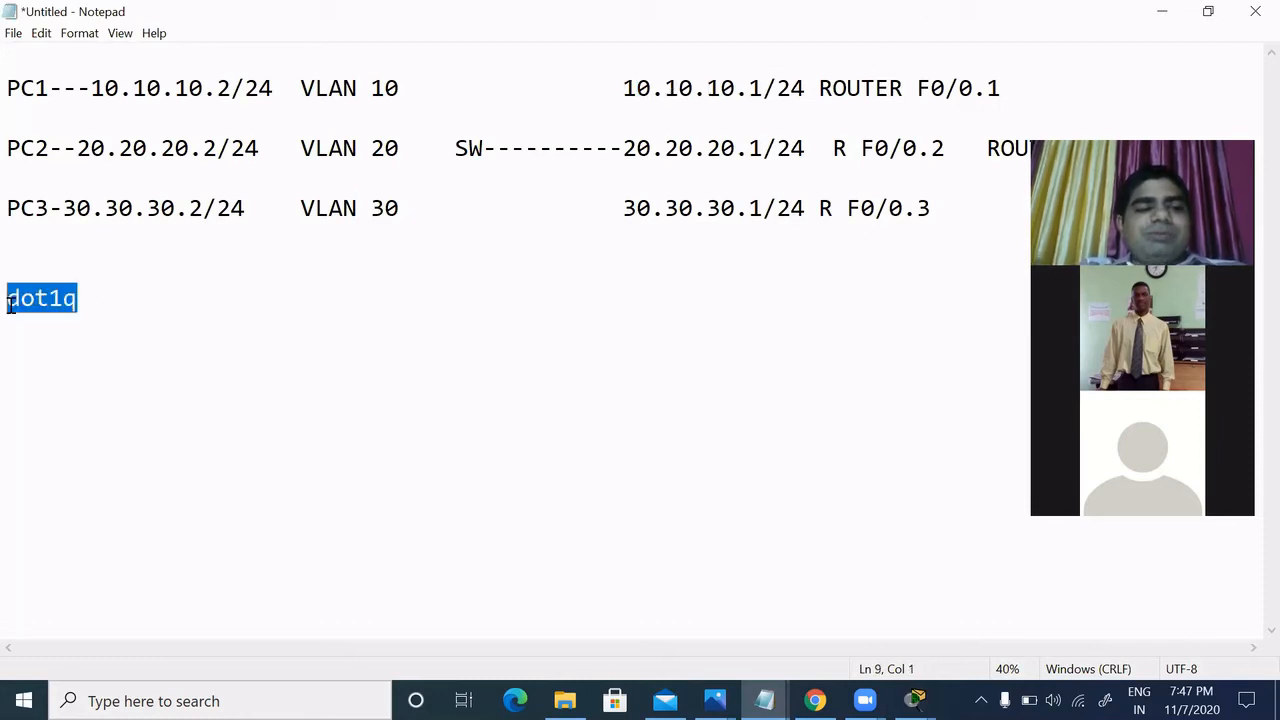
{"action": "left_click", "coordinate": [1158, 14]}
Display the router's interface summary with show ip int bri.
{"action": "key", "text": "Return"}
{"action": "key", "text": "Return"}
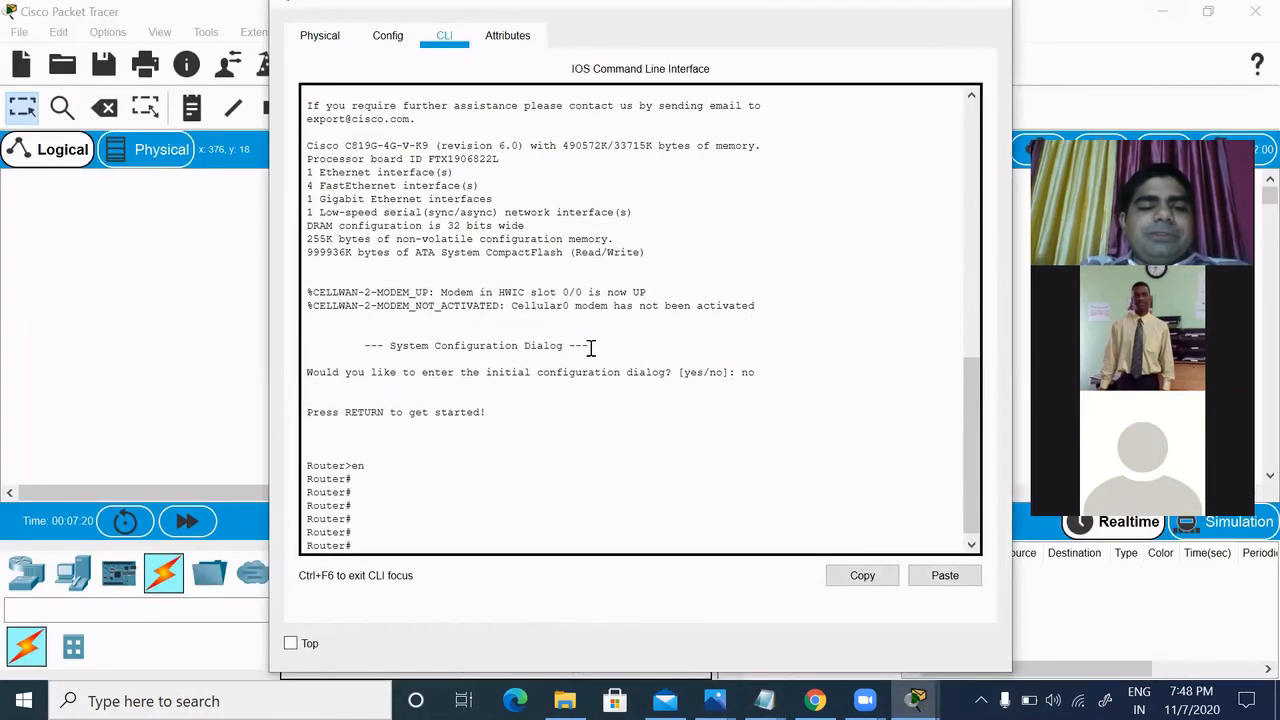
{"action": "type", "text": "show ip int bri"}
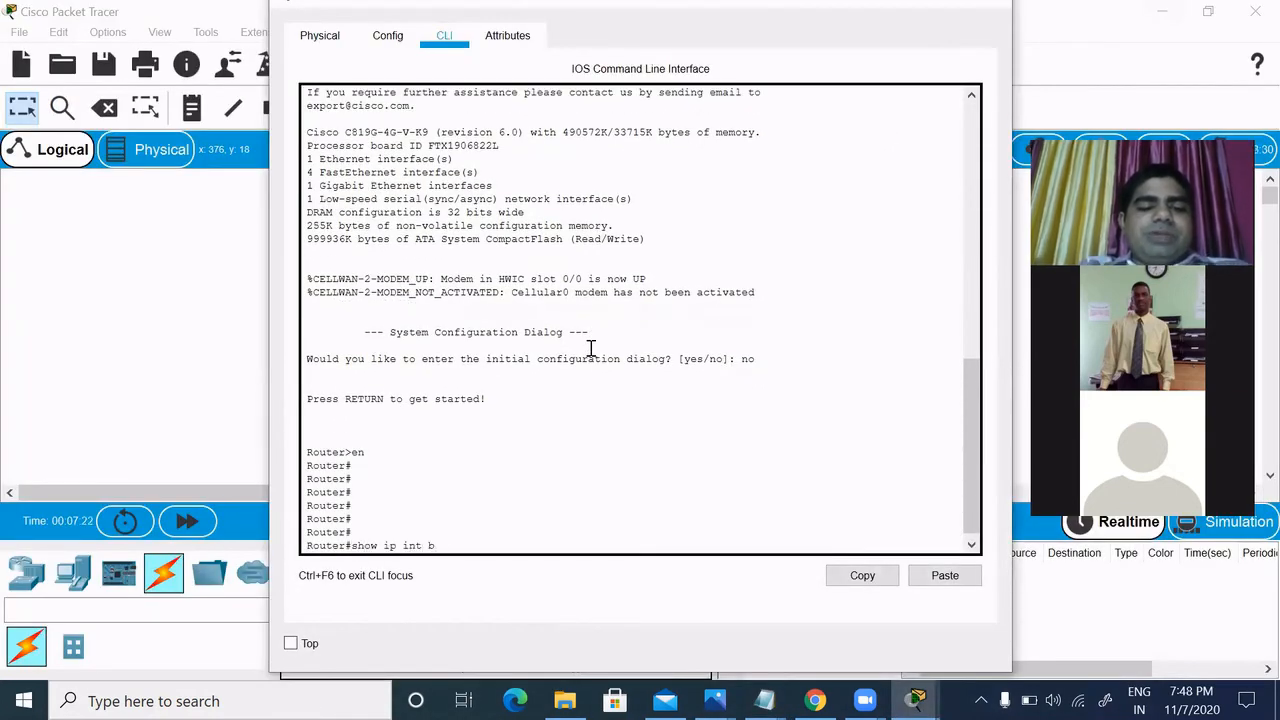
{"action": "key", "text": "Return"}
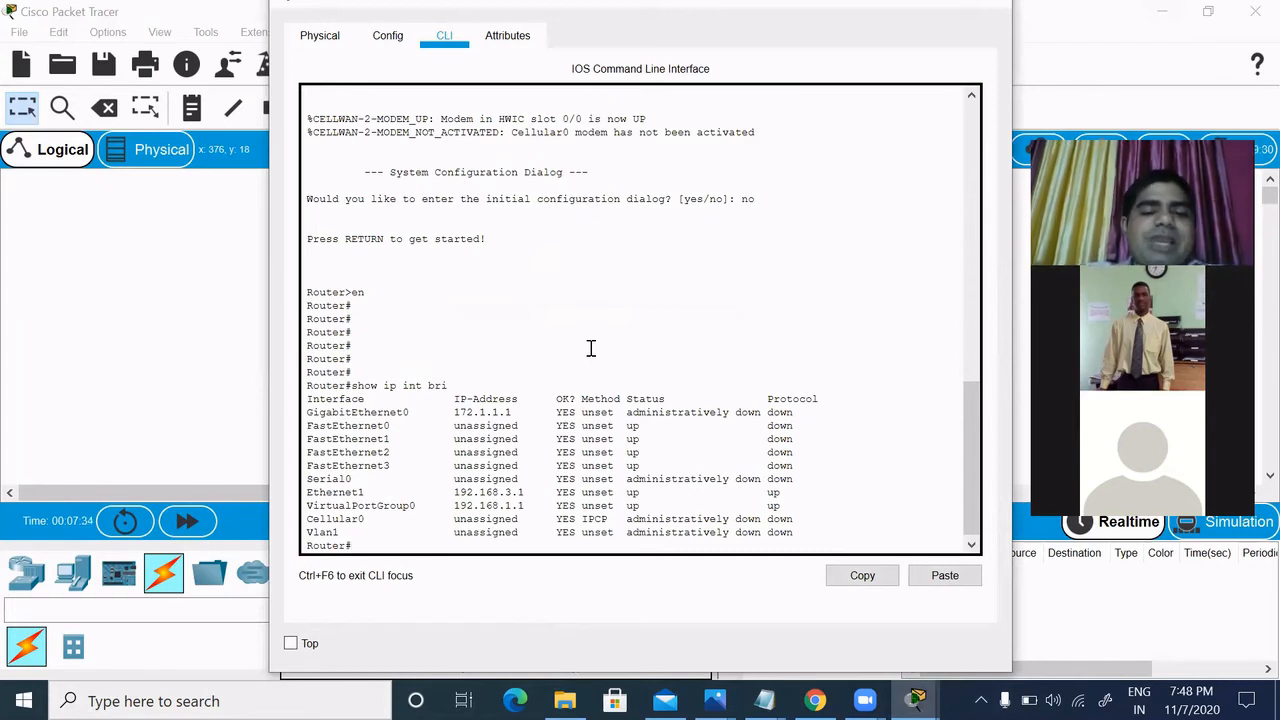
Enter global configuration mode on the router and try to open interface gigabitEthernet 0/0.
{"action": "type", "text": "conf t"}
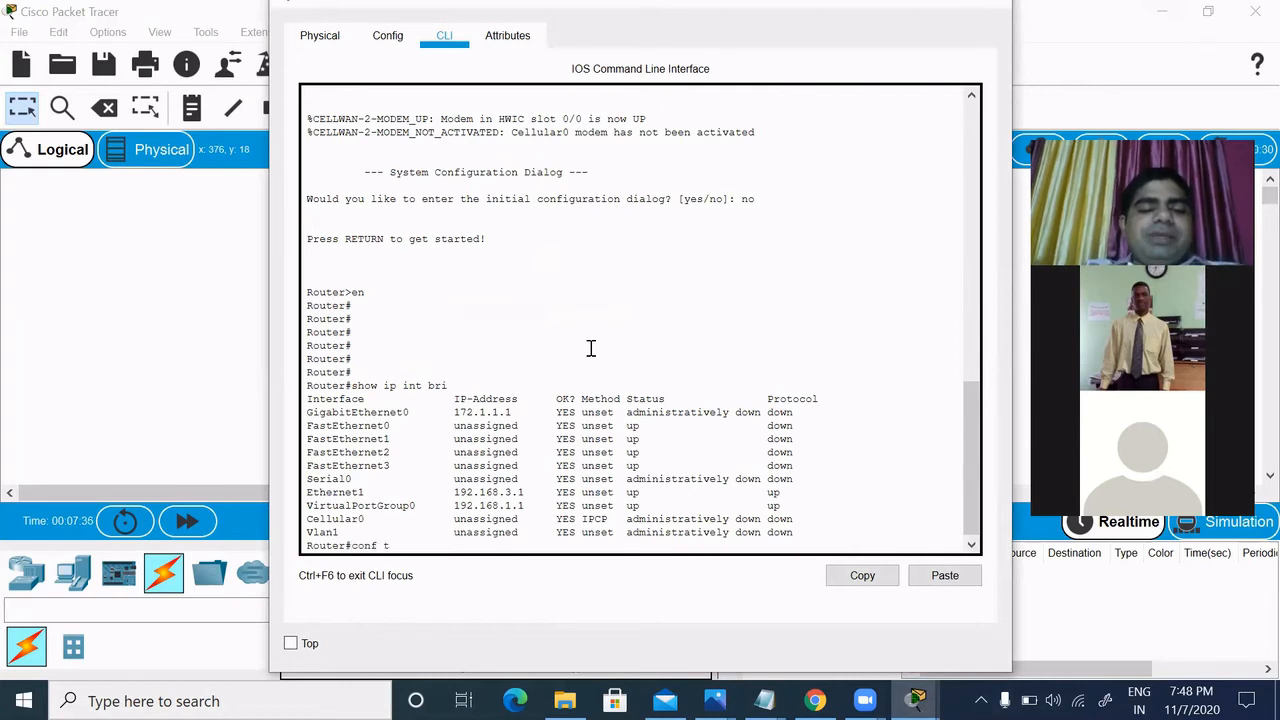
{"action": "key", "text": "Return"}
{"action": "type", "text": "in"}
{"action": "key", "text": "Tab"}
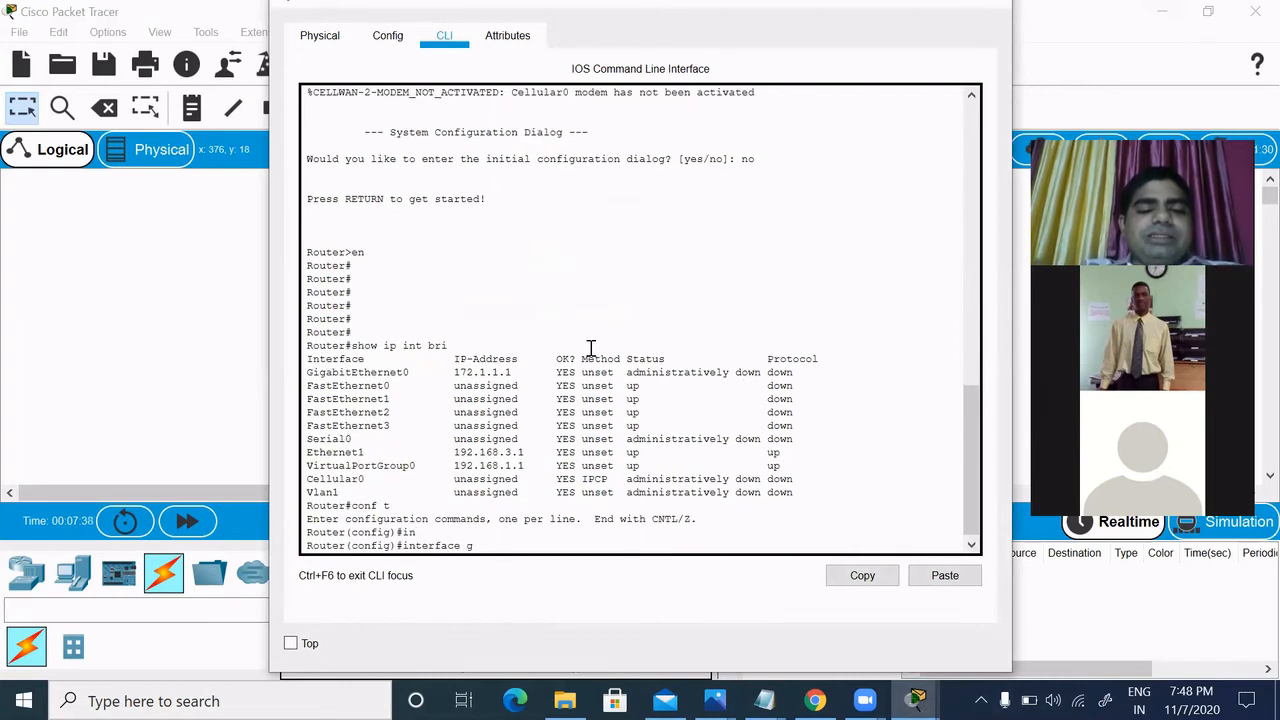
{"action": "type", "text": "gi"}
{"action": "key", "text": "Tab"}
{"action": "type", "text": "0/0"}
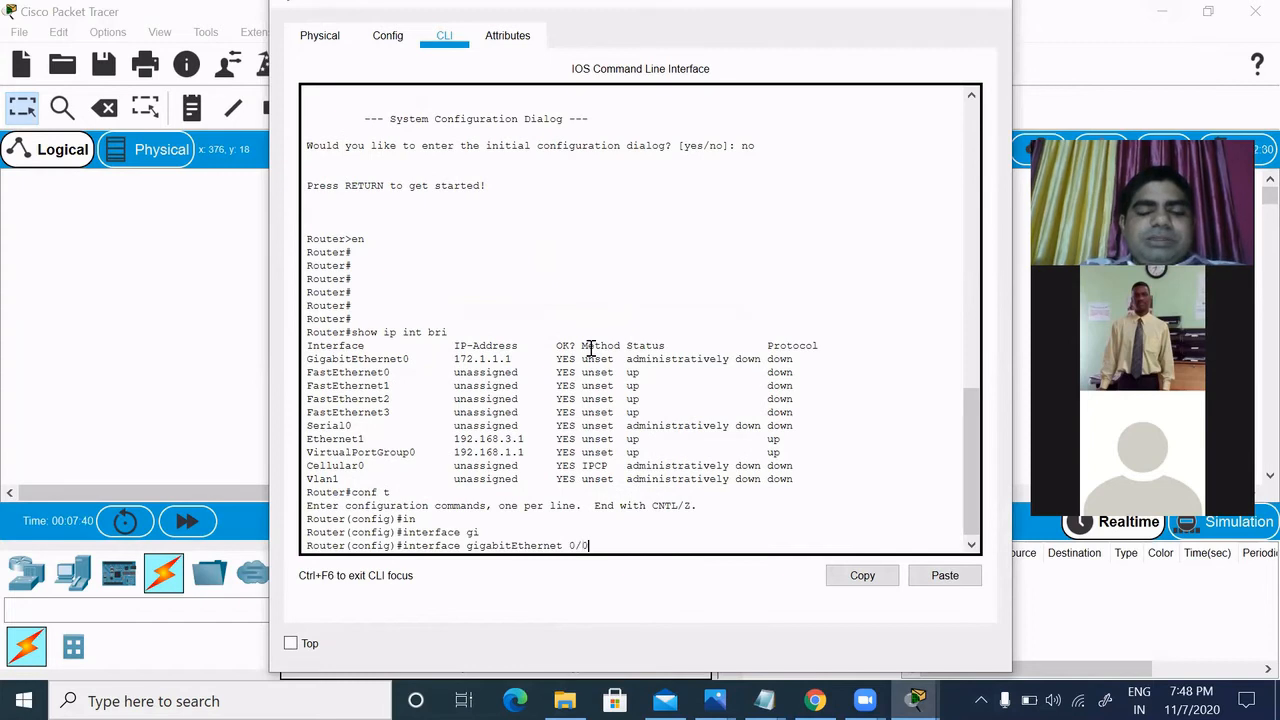
{"action": "key", "text": "Return"}
Enter interface configuration for gigabitEthernet 0 on the router.
{"action": "type", "text": "in"}
{"action": "key", "text": "Tab"}
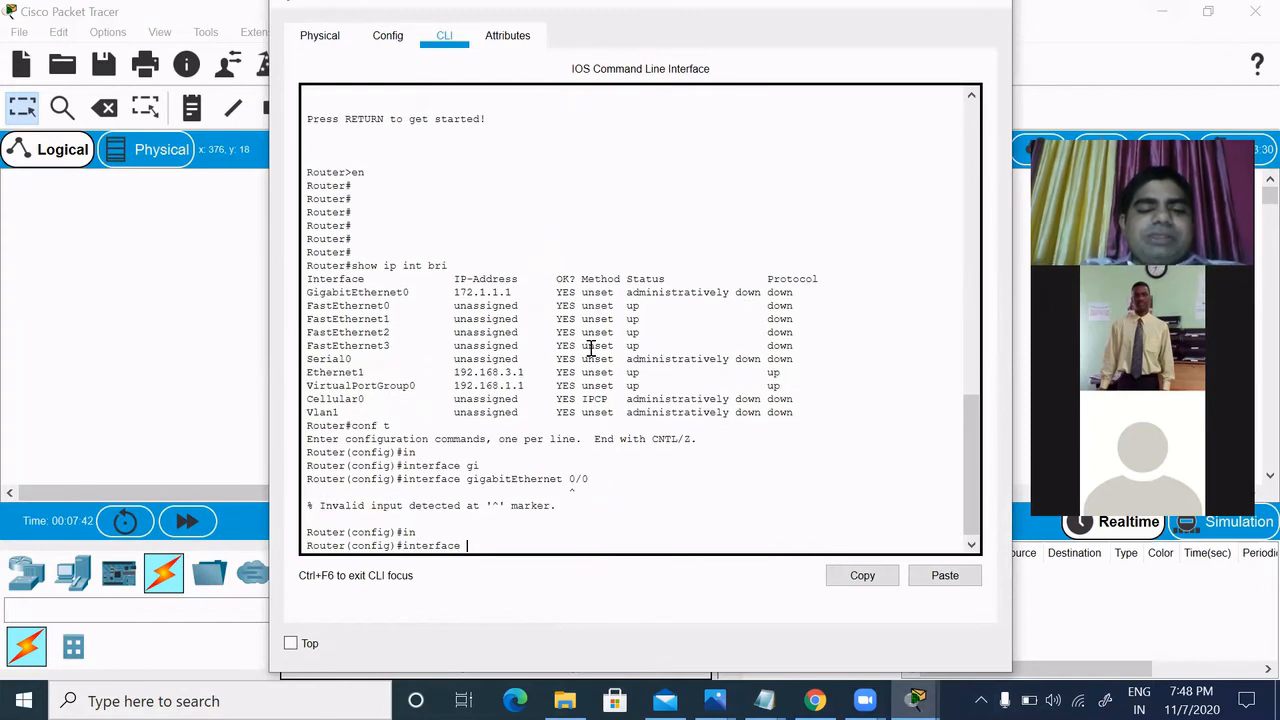
{"action": "type", "text": "gi"}
{"action": "key", "text": "Tab"}
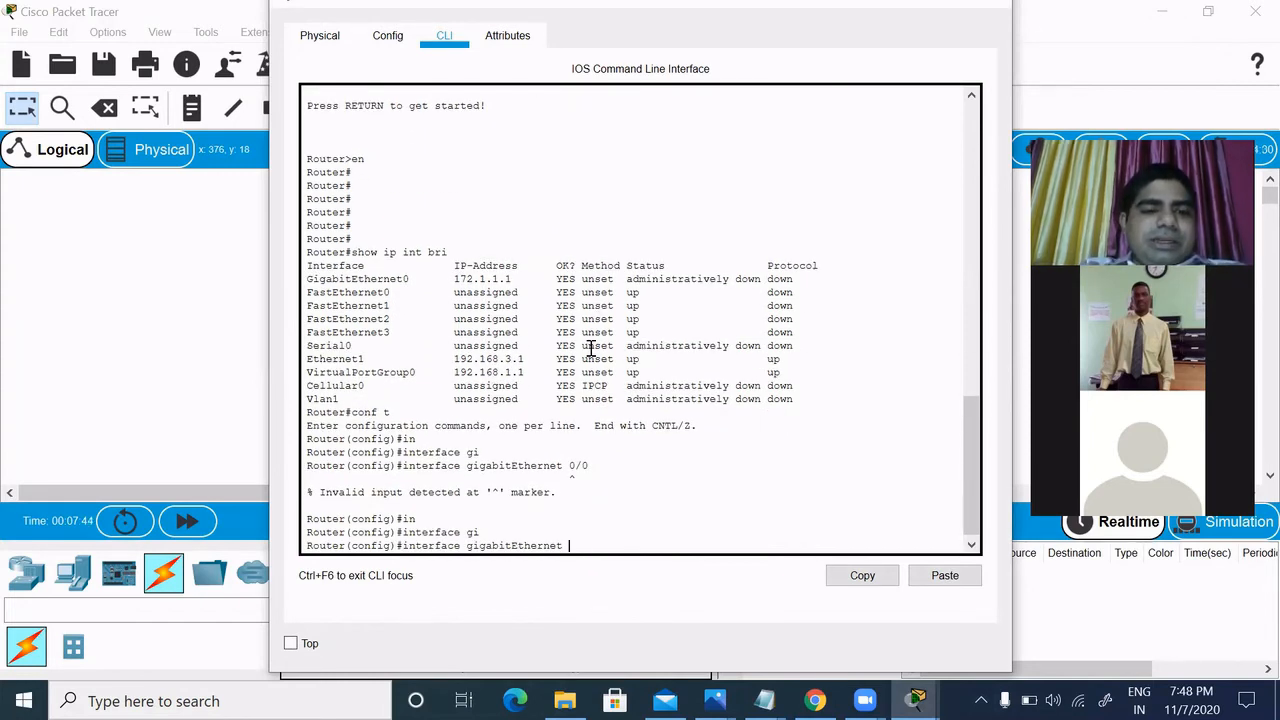
{"action": "type", "text": "0"}
{"action": "key", "text": "Return"}
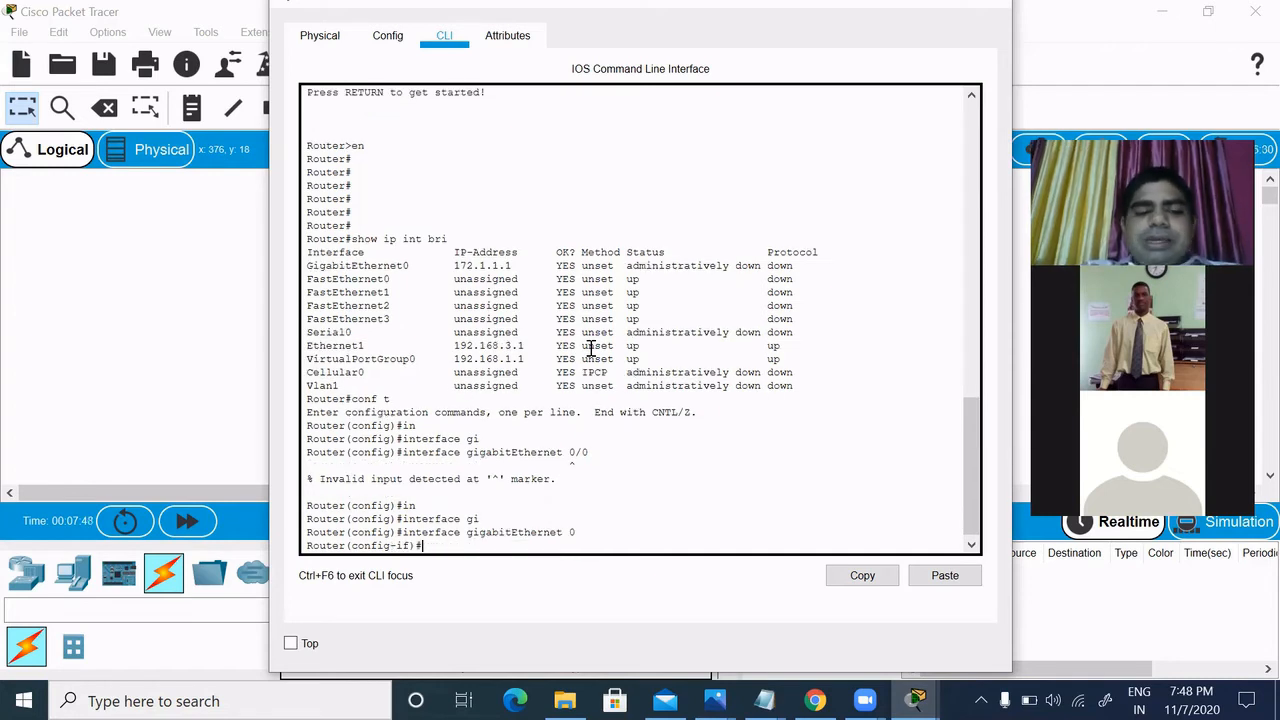
Remove the IP address from the router's gigabitEthernet 0 interface with no ip address.
{"action": "type", "text": "no s ip add"}
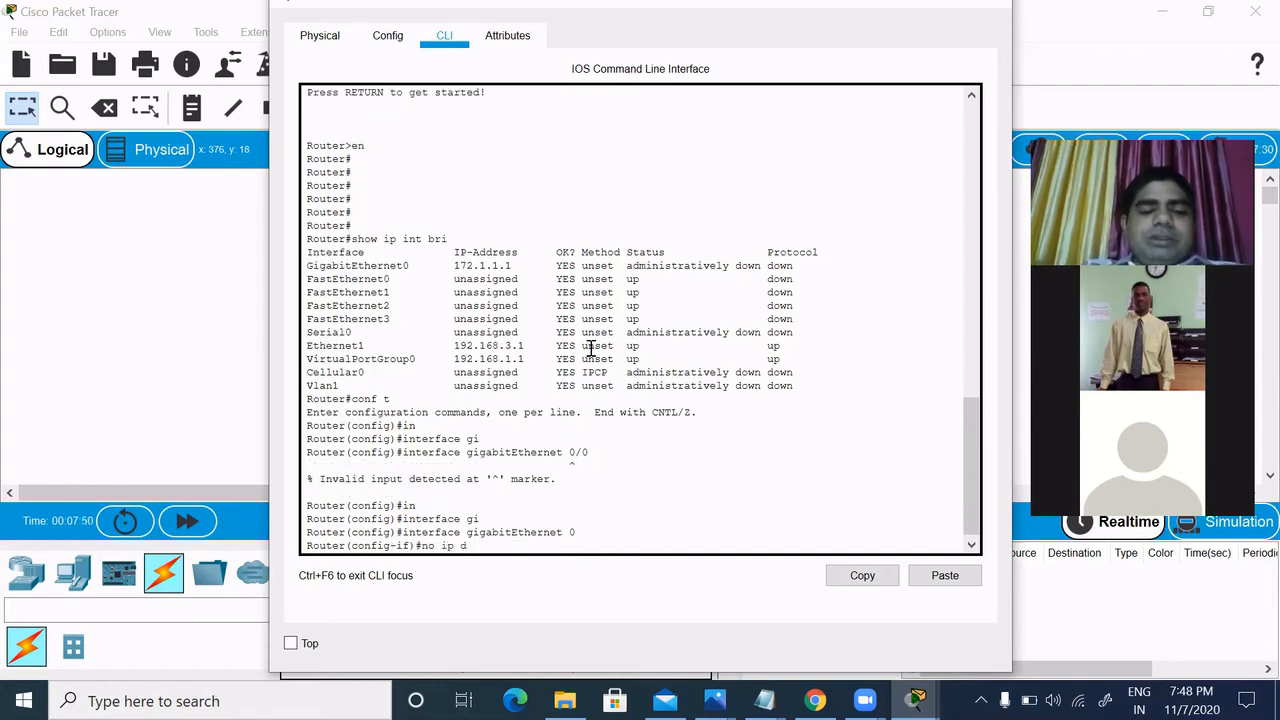
{"action": "key", "text": "Tab"}
{"action": "key", "text": "Return"}
{"action": "key", "text": "Return"}
{"action": "key", "text": "Return"}
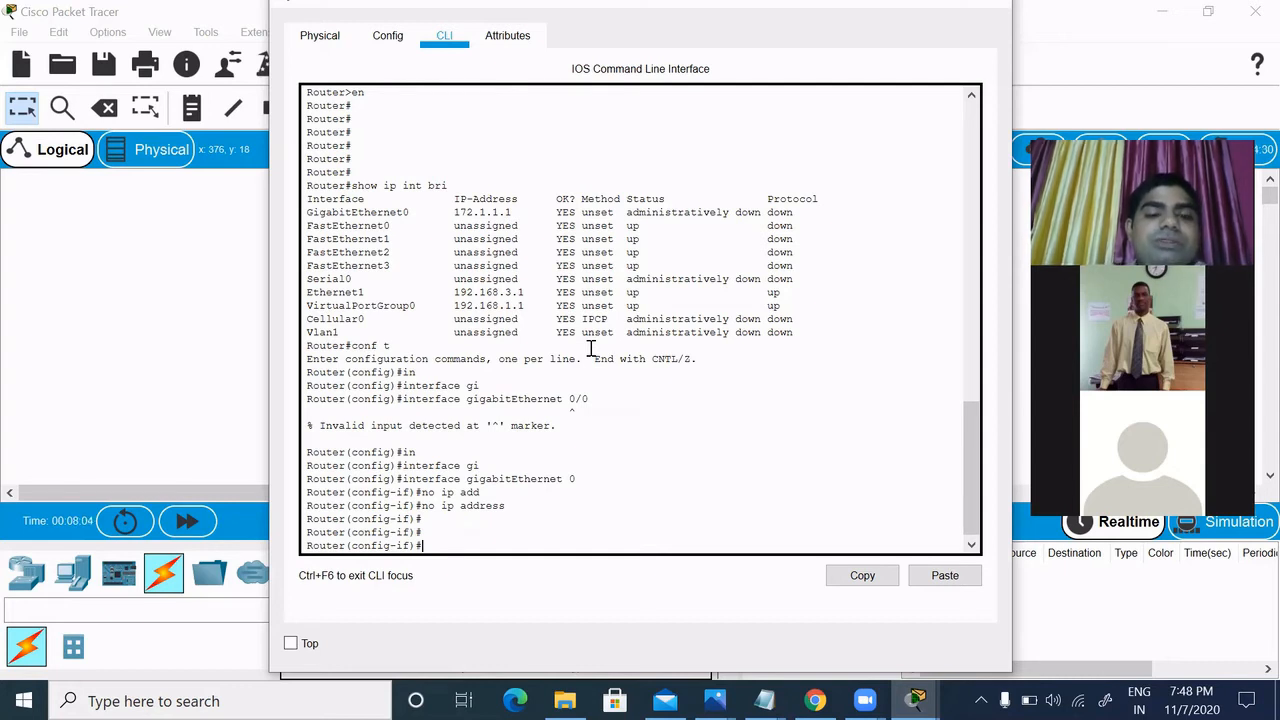
Enable gigabitEthernet 0 with no shutdown and exit to global configuration mode.
{"action": "type", "text": "no "}
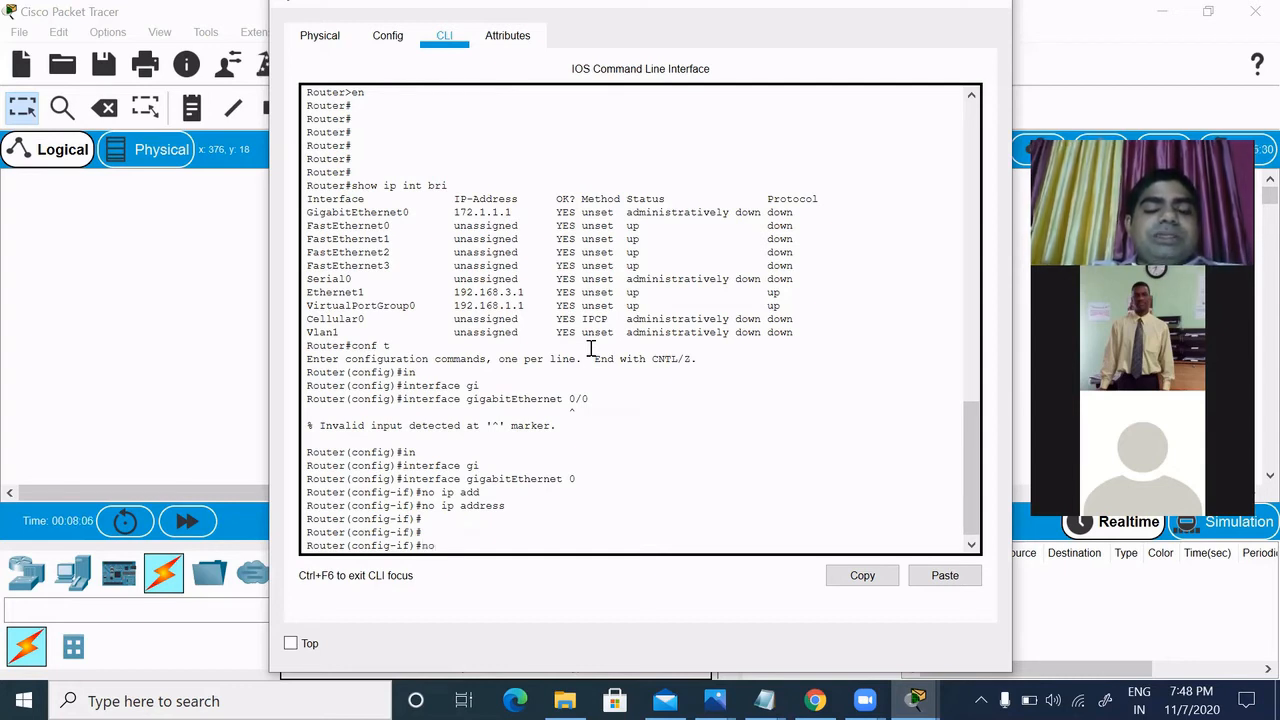
{"action": "type", "text": "sh"}
{"action": "key", "text": "Tab"}
{"action": "key", "text": "Return"}
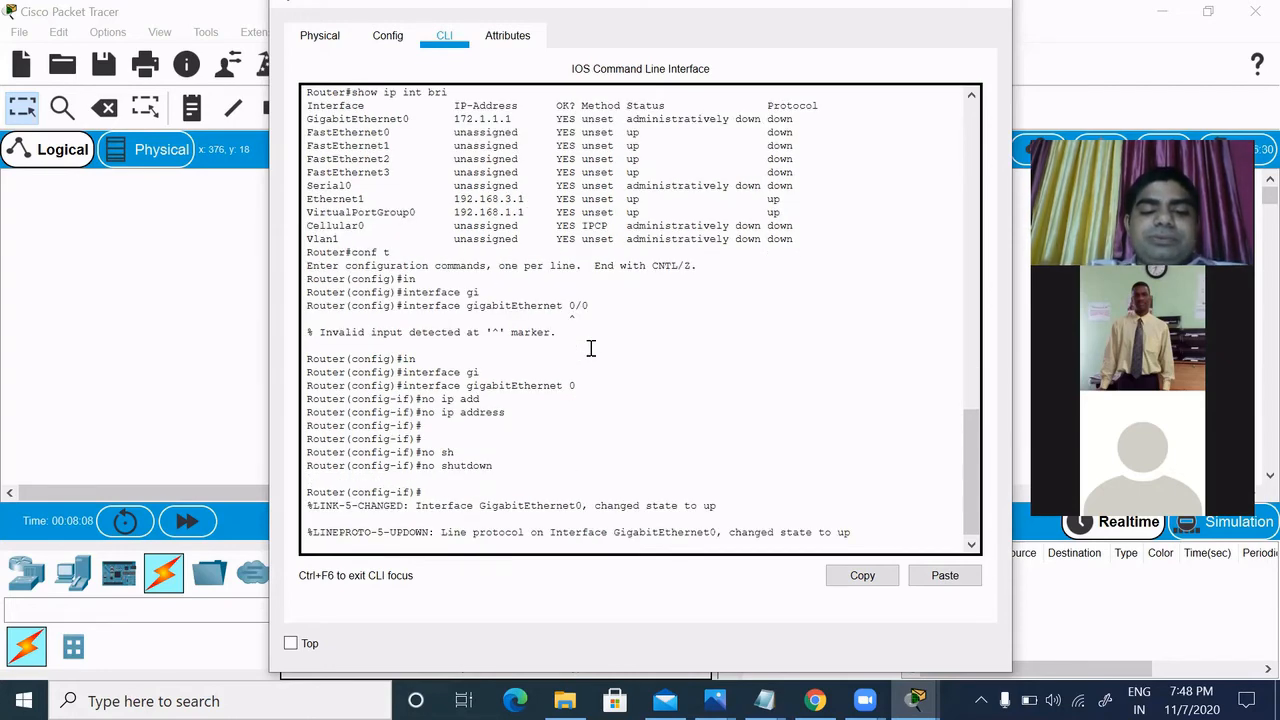
{"action": "key", "text": "Return"}
{"action": "key", "text": "Return"}
{"action": "key", "text": "Return"}
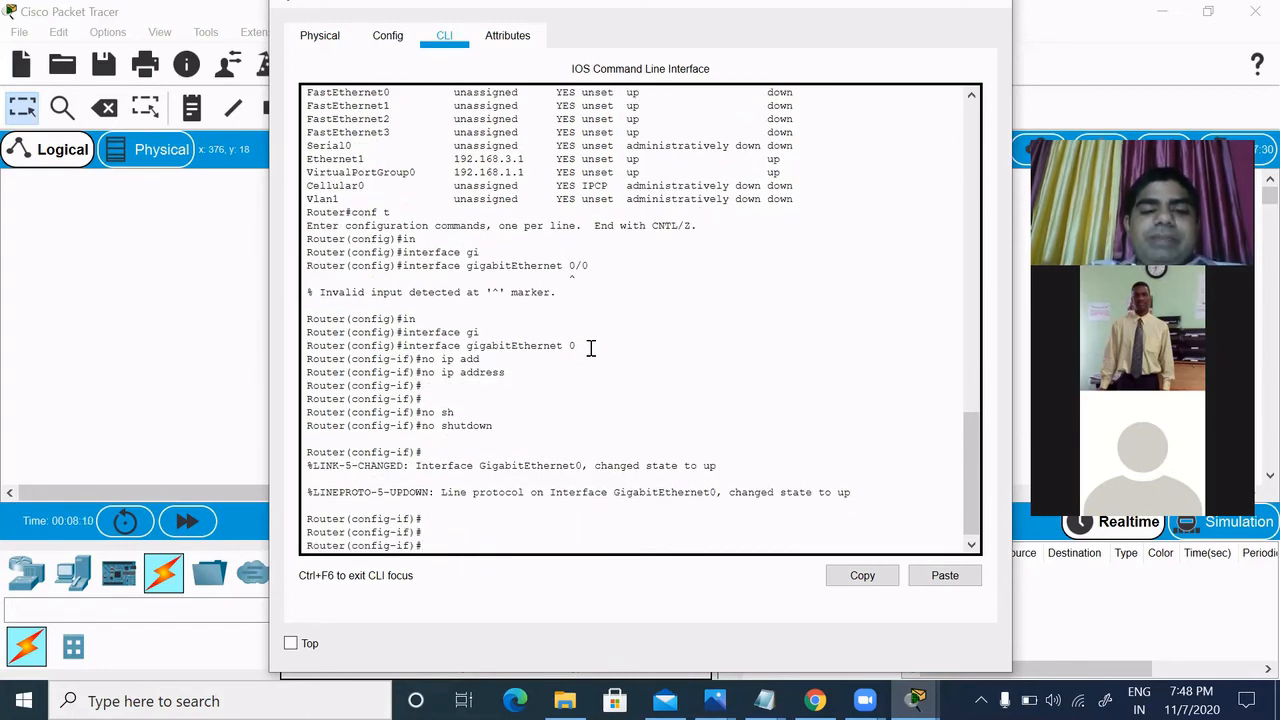
{"action": "type", "text": "exit"}
{"action": "key", "text": "Return"}
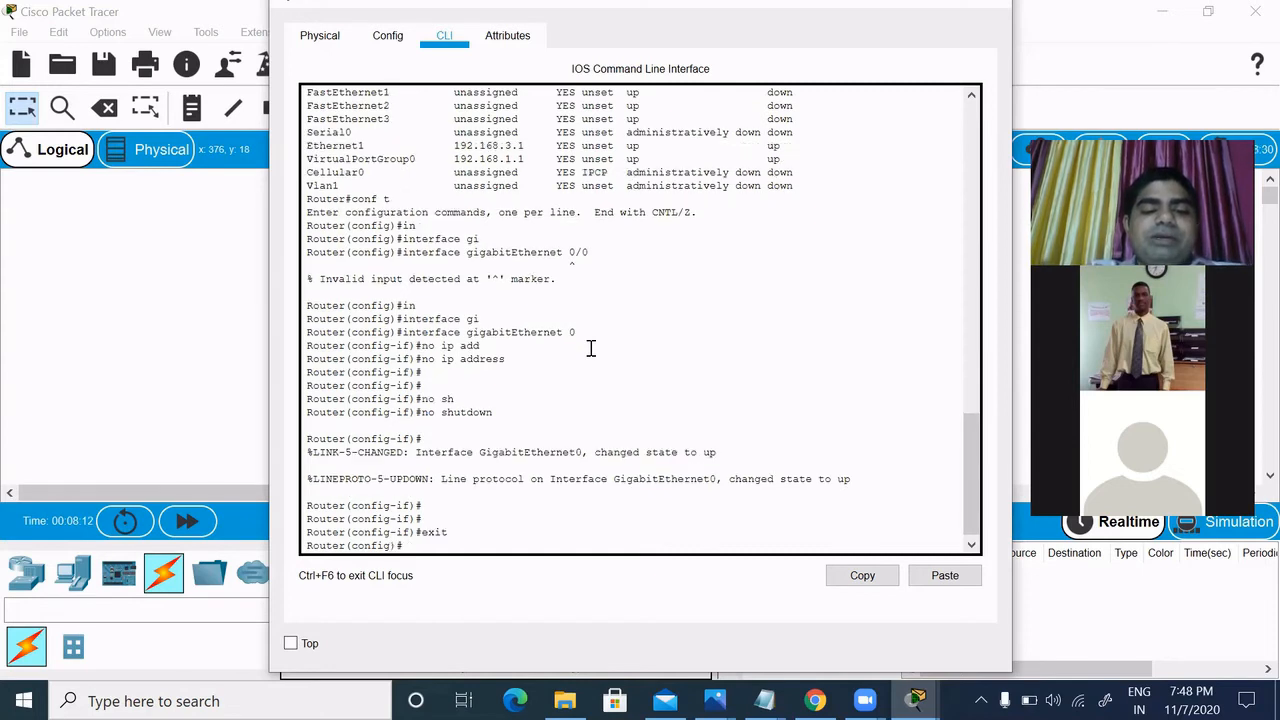
Create subinterface gigabitEthernet 0.1 on the router, checking the command help for the subinterface number and remaining options.
{"action": "type", "text": "in"}
{"action": "key", "text": "Tab"}
{"action": "type", "text": "gi"}
{"action": "key", "text": "Tab"}
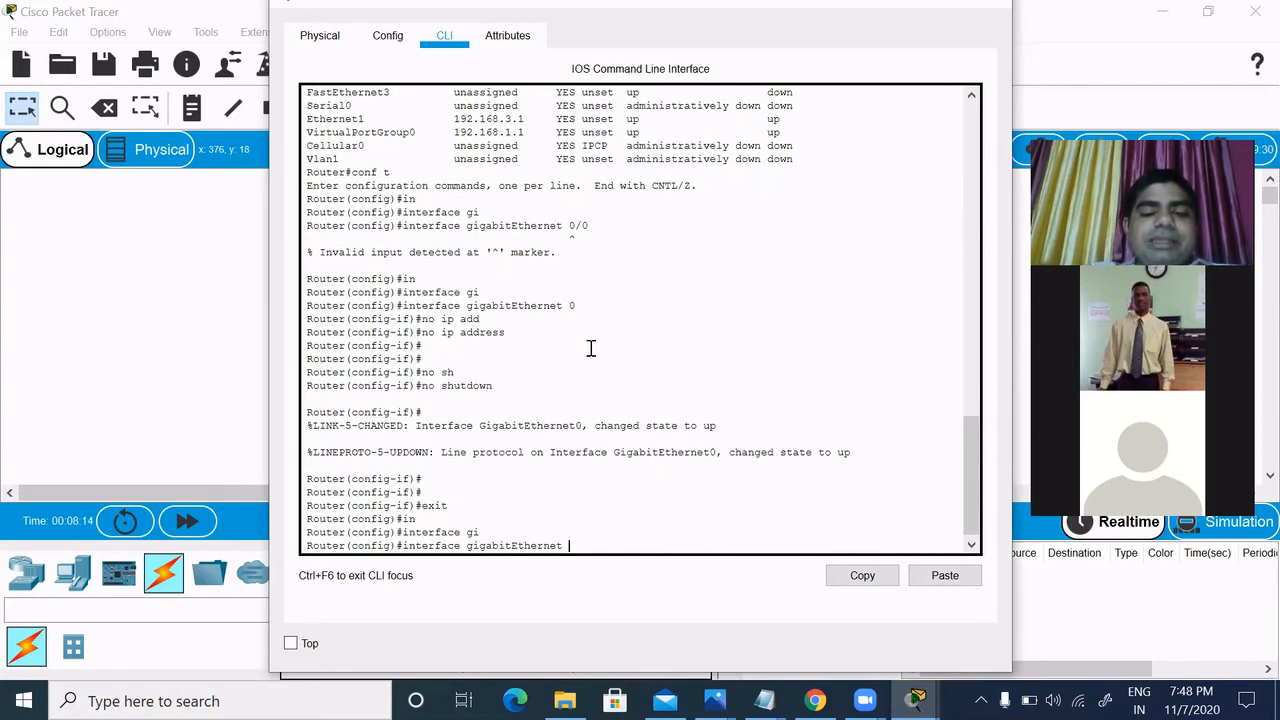
{"action": "type", "text": "0"}
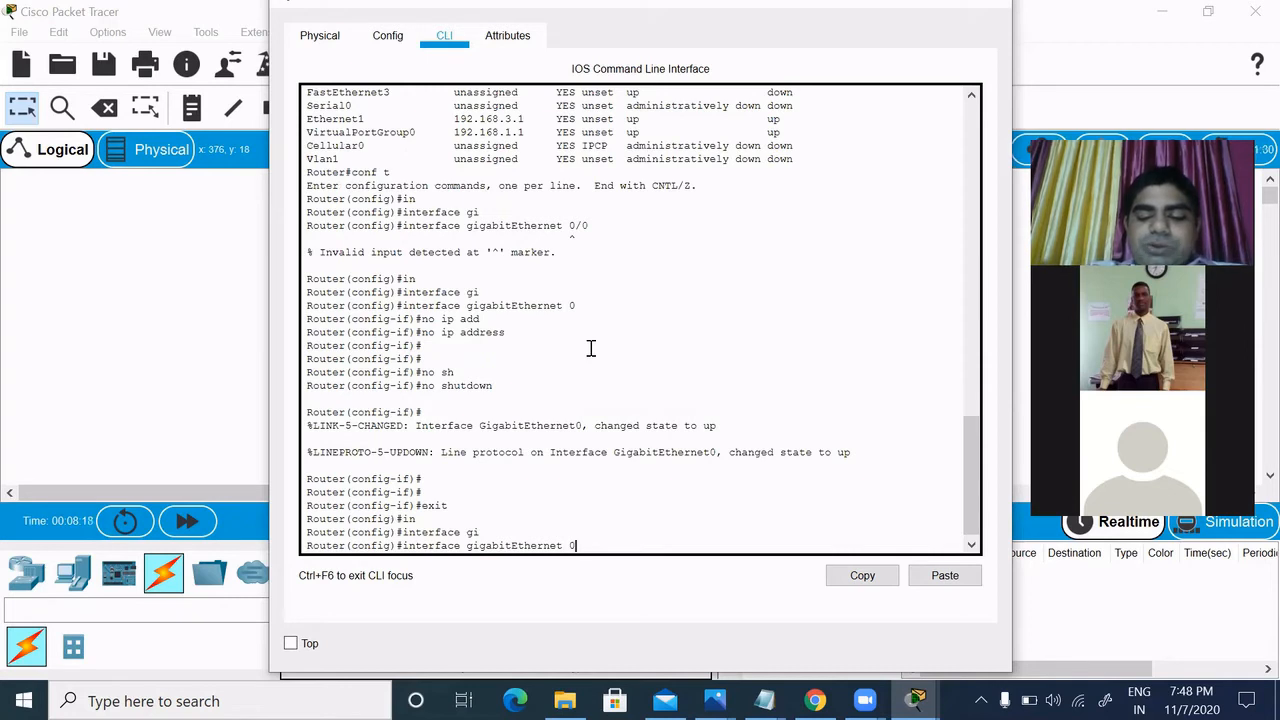
{"action": "type", "text": "/."}
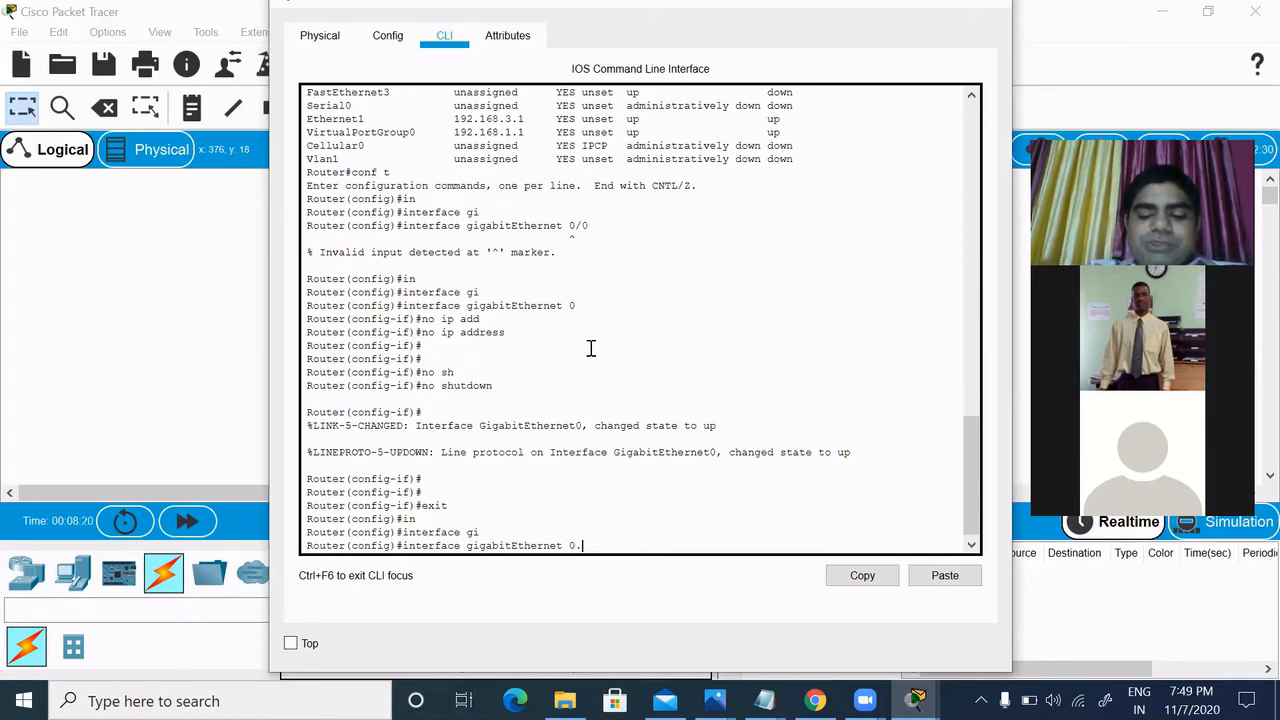
{"action": "type", "text": "?"}
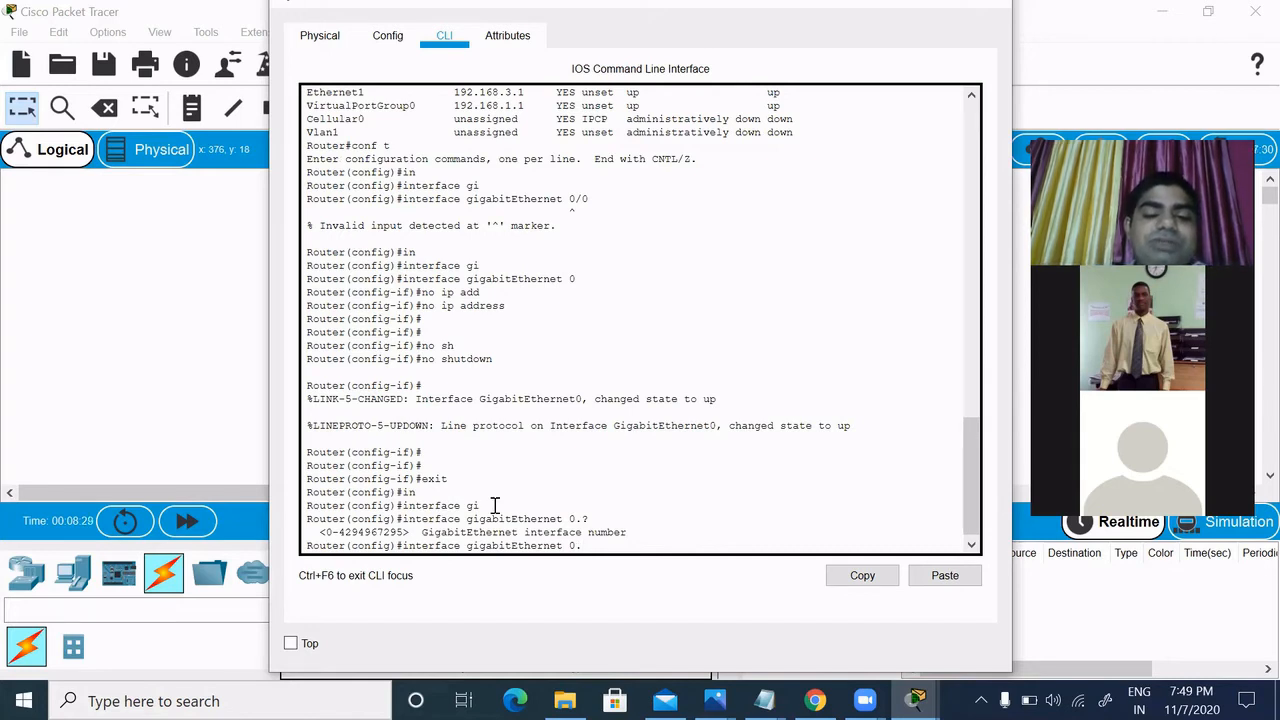
{"action": "type", "text": "1"}
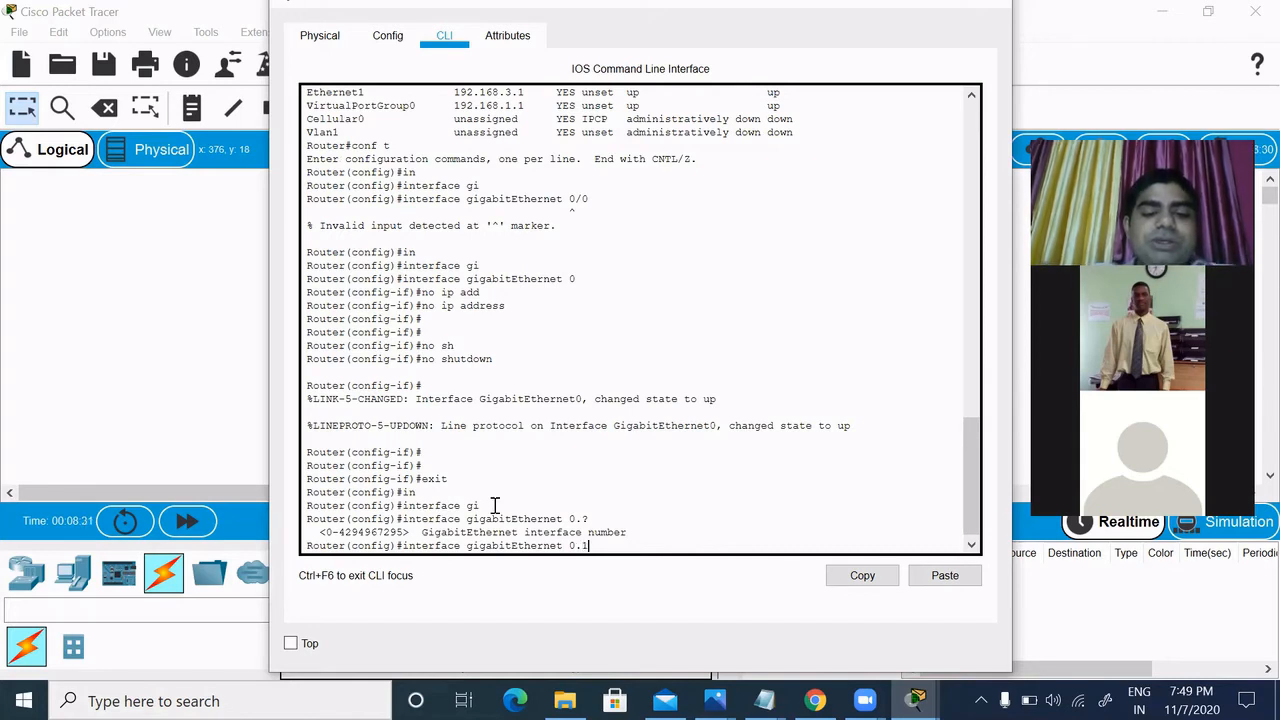
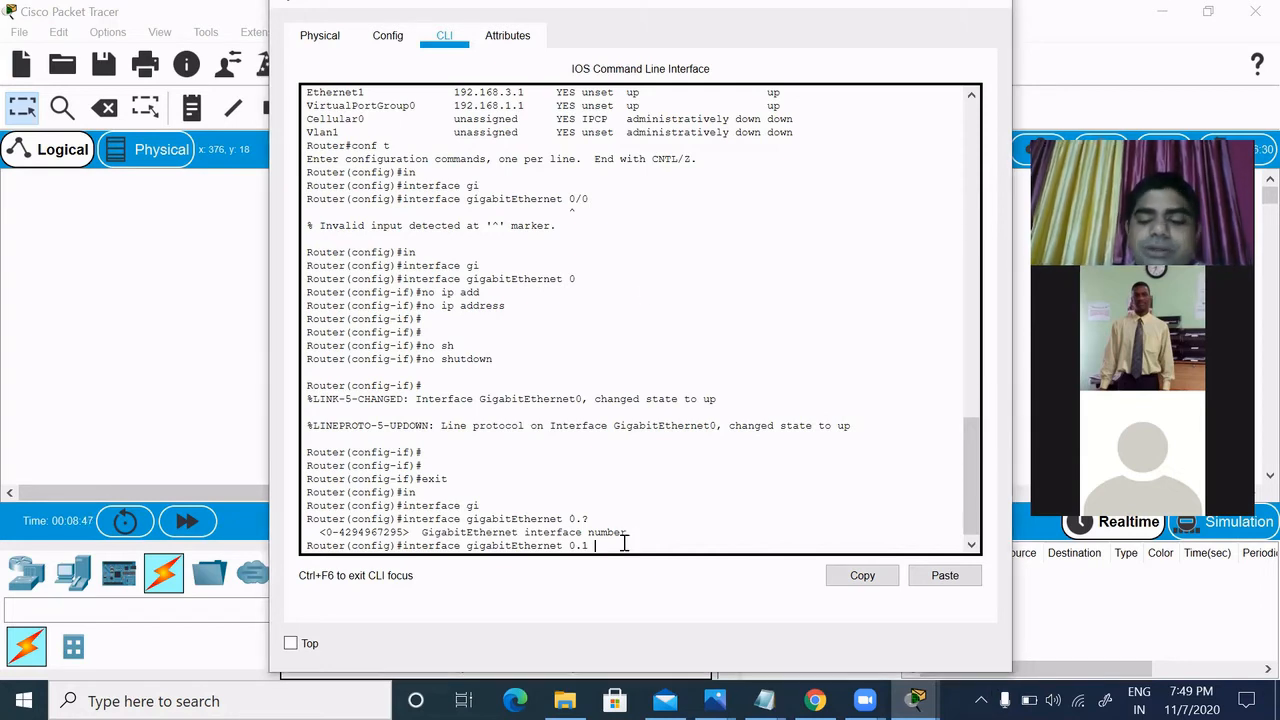
{"action": "type", "text": "?"}
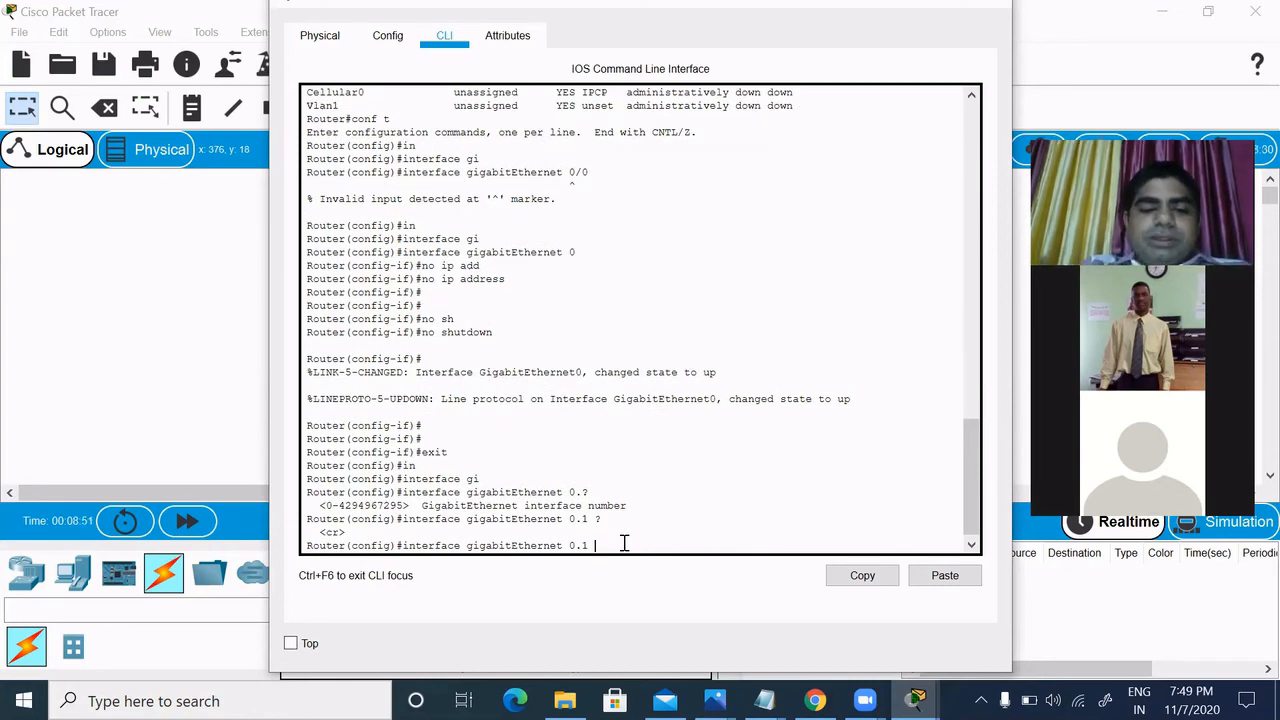
{"action": "key", "text": "Return"}
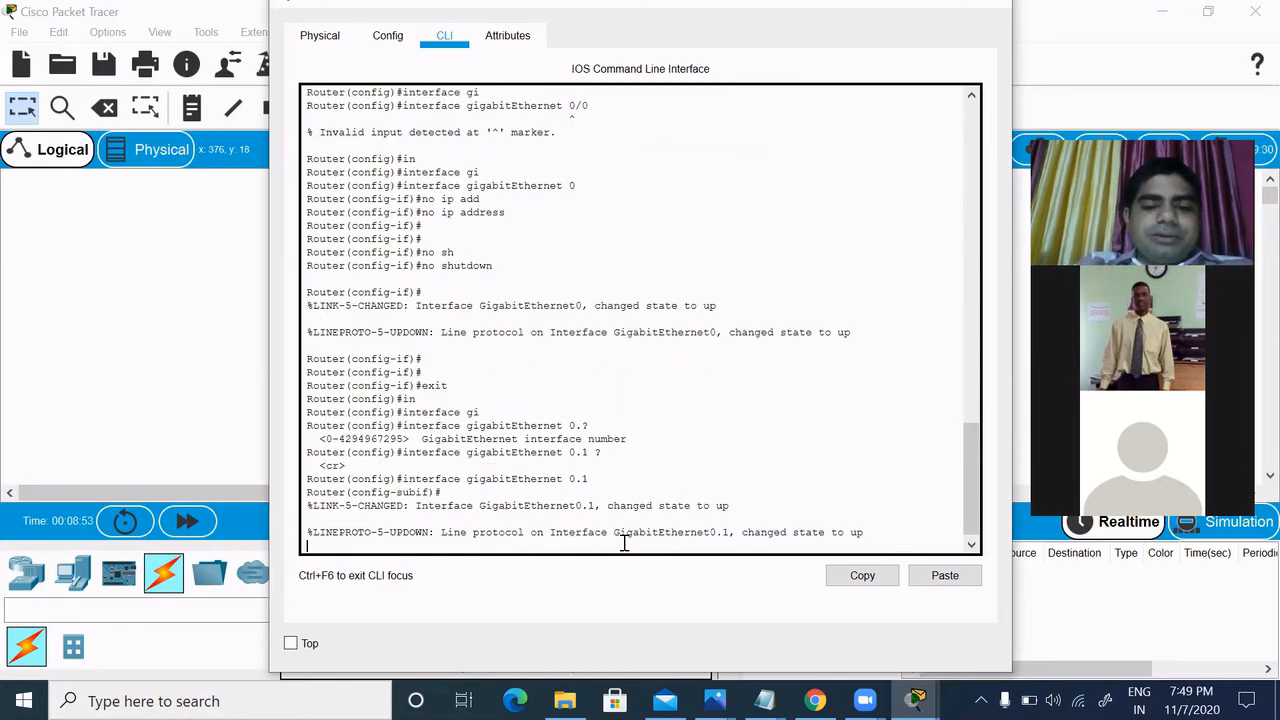
{"action": "key", "text": "Return"}
{"action": "key", "text": "Return"}
{"action": "key", "text": "Return"}
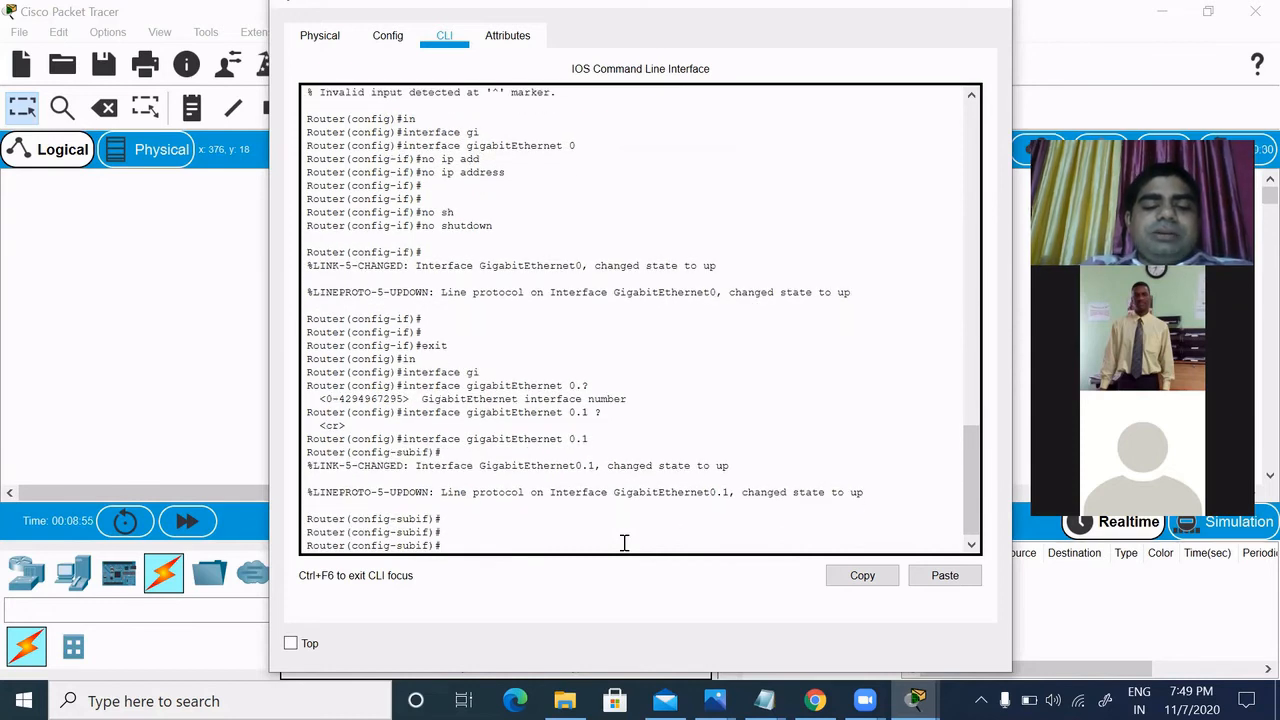
{"action": "key", "text": "Up"}
{"action": "type", "text": "do"}
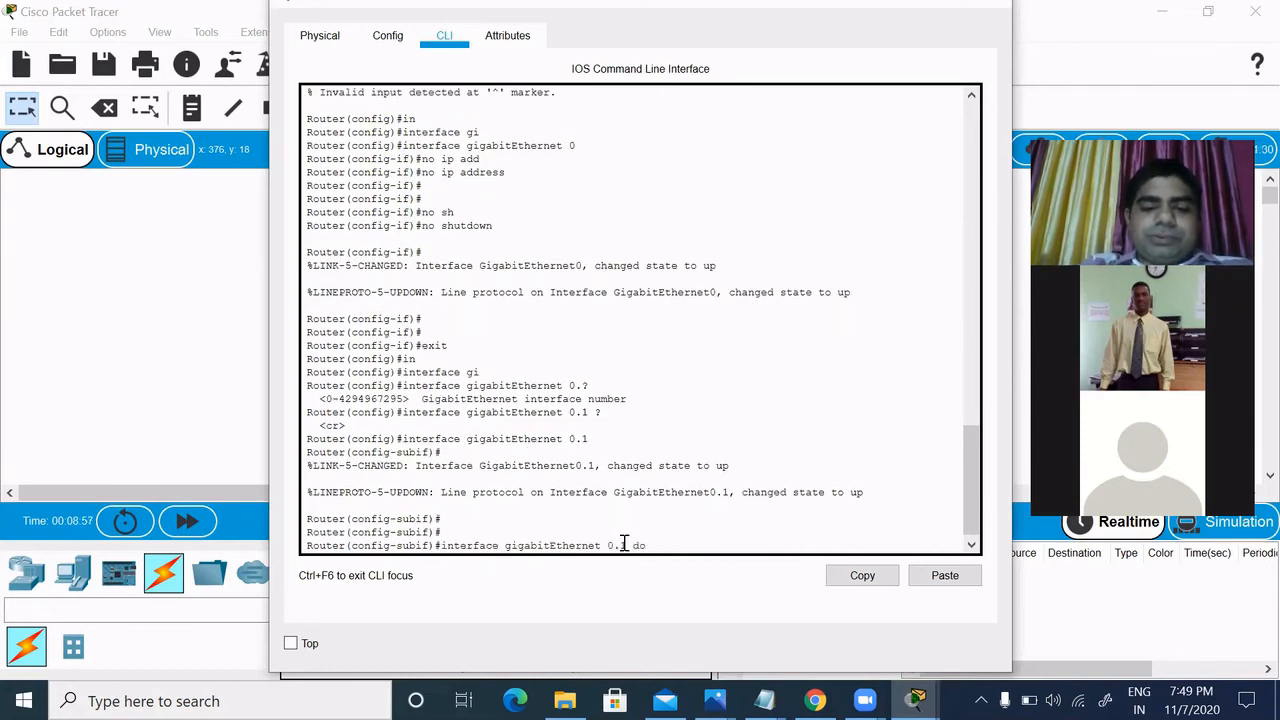
{"action": "key", "text": "Tab"}
{"action": "key", "text": "BackSpace"}
{"action": "key", "text": "BackSpace"}
{"action": "key", "text": "Return"}
{"action": "key", "text": "Return"}
{"action": "key", "text": "Return"}
{"action": "key", "text": "Return"}
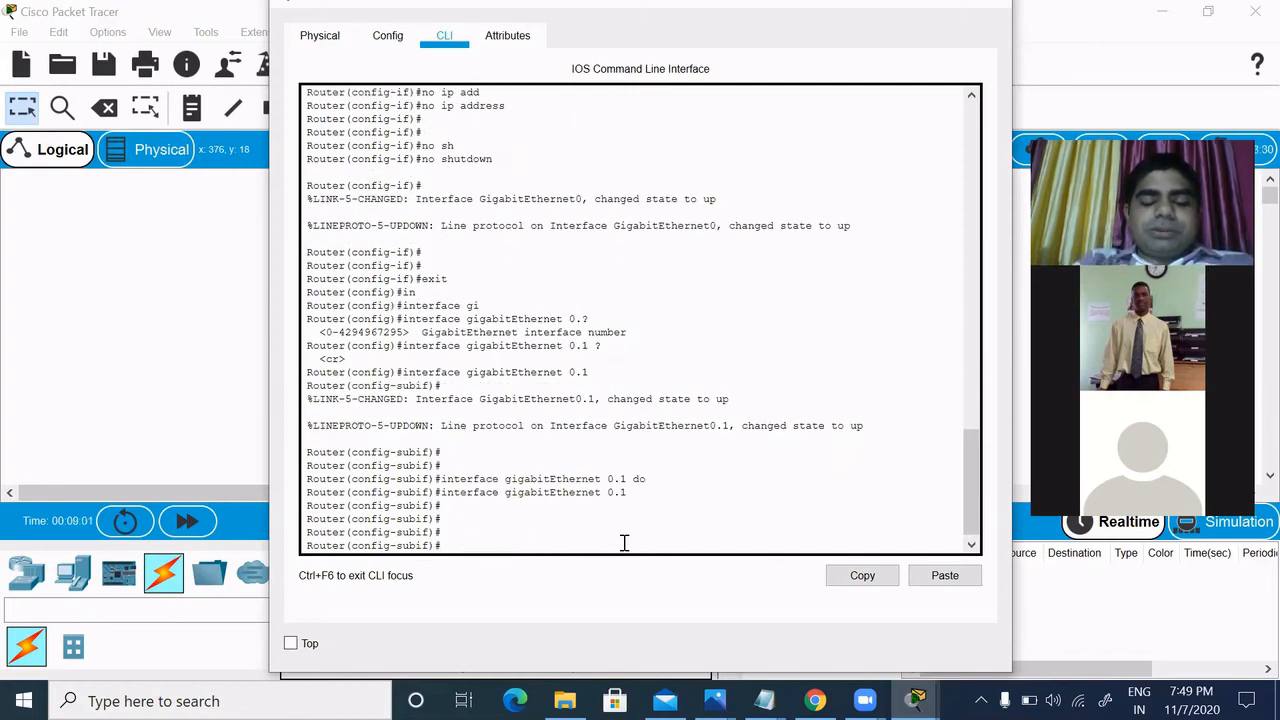
Set encapsulation dot1Q with VLAN ID 10 on subinterface gigabitEthernet 0.1, consulting the command help for the ID argument.
{"action": "type", "text": "en"}
{"action": "key", "text": "Tab"}
{"action": "type", "text": "d"}
{"action": "key", "text": "Tab"}
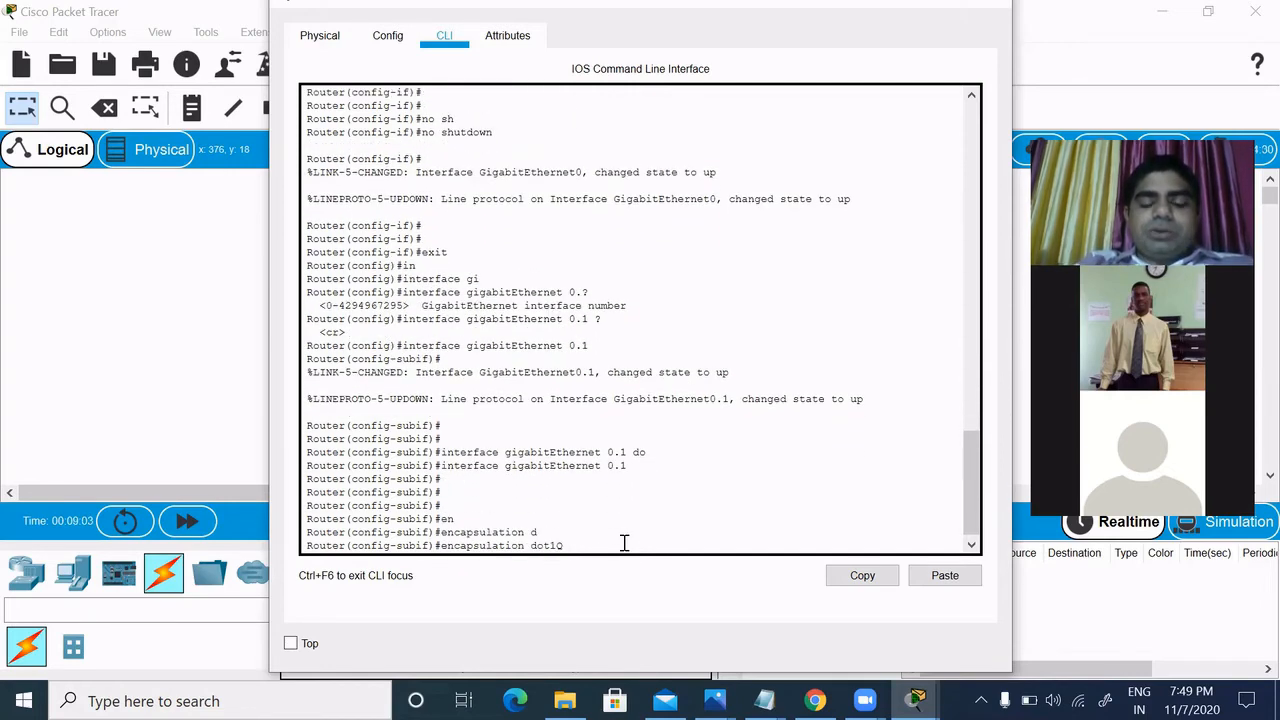
{"action": "key", "text": "Return"}
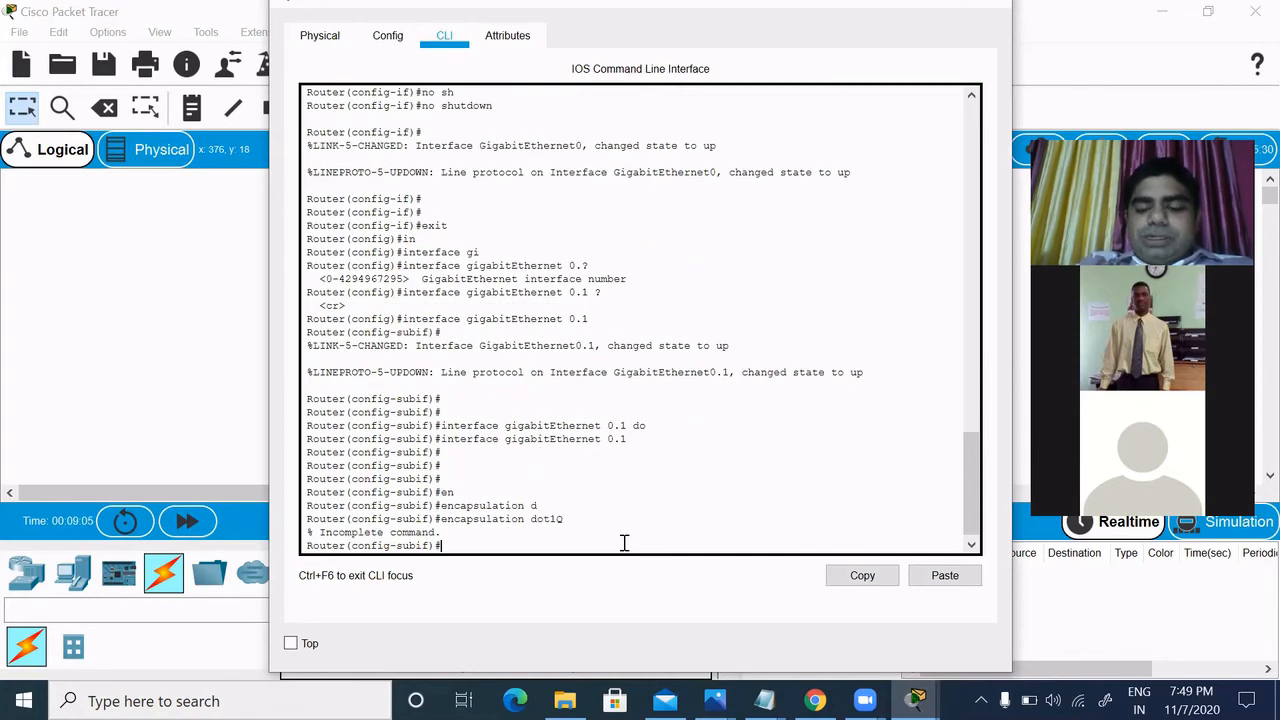
{"action": "key", "text": "Up"}
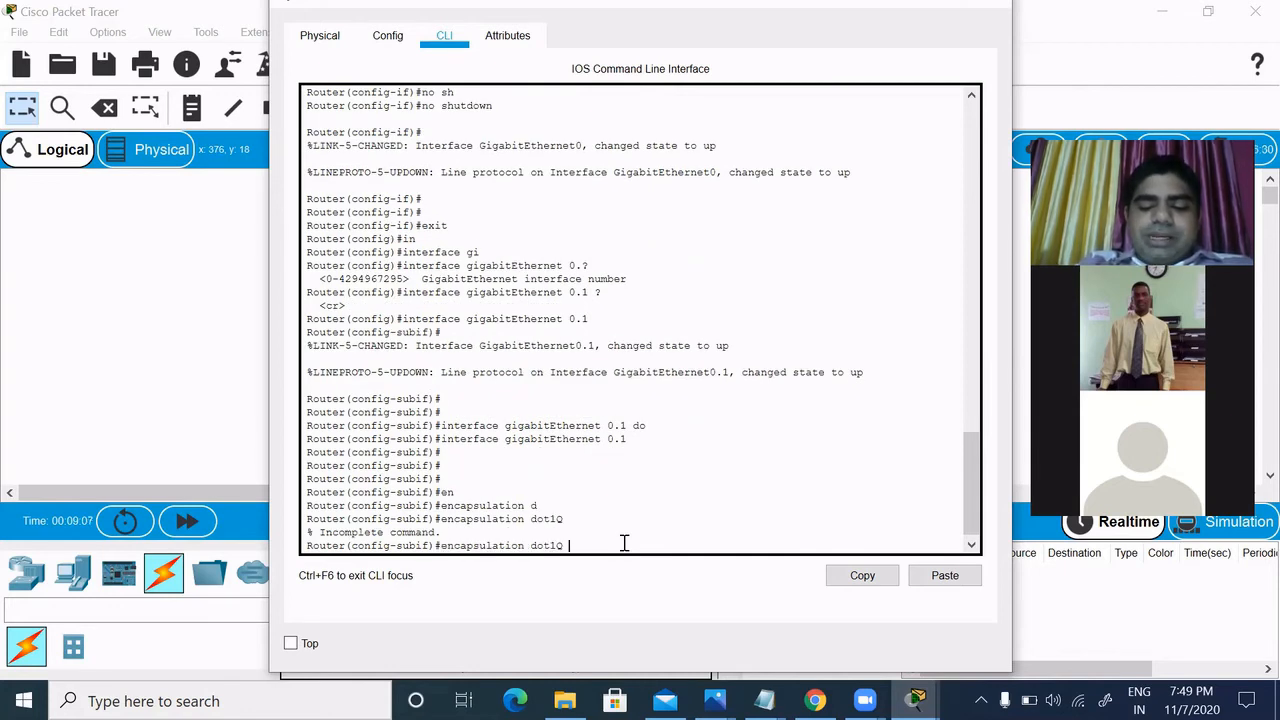
{"action": "type", "text": "?"}
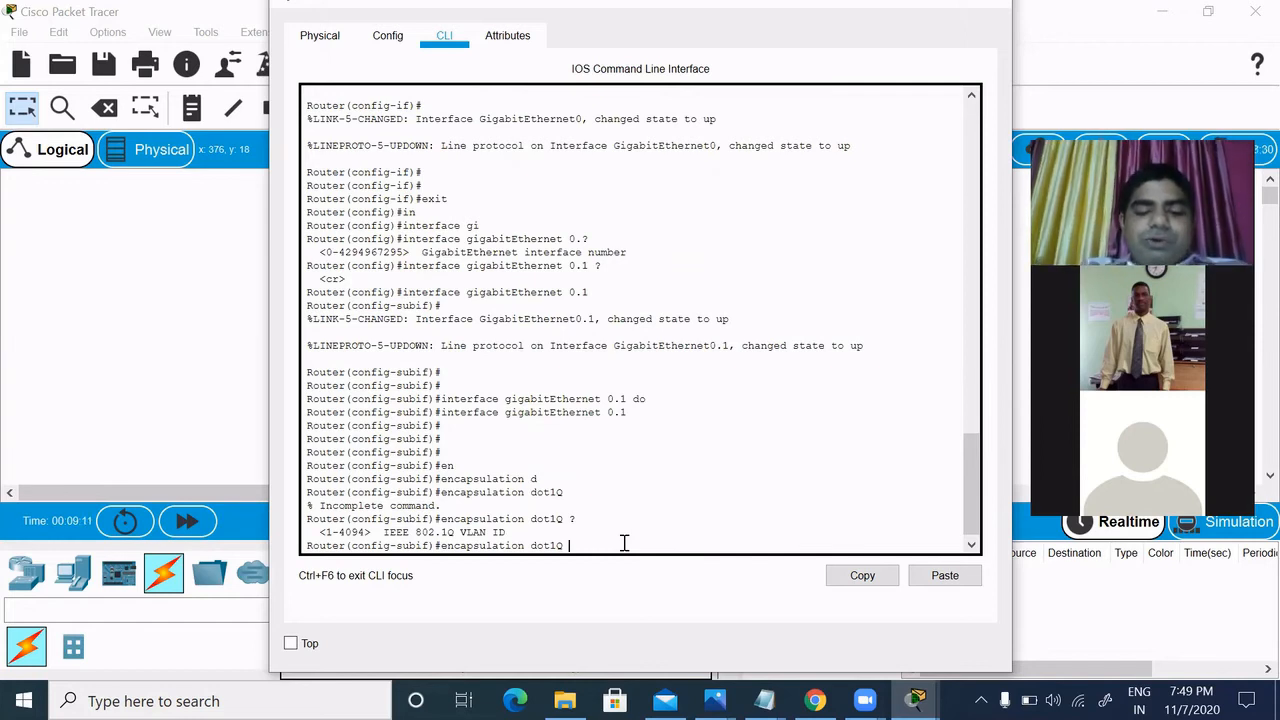
{"action": "type", "text": "10"}
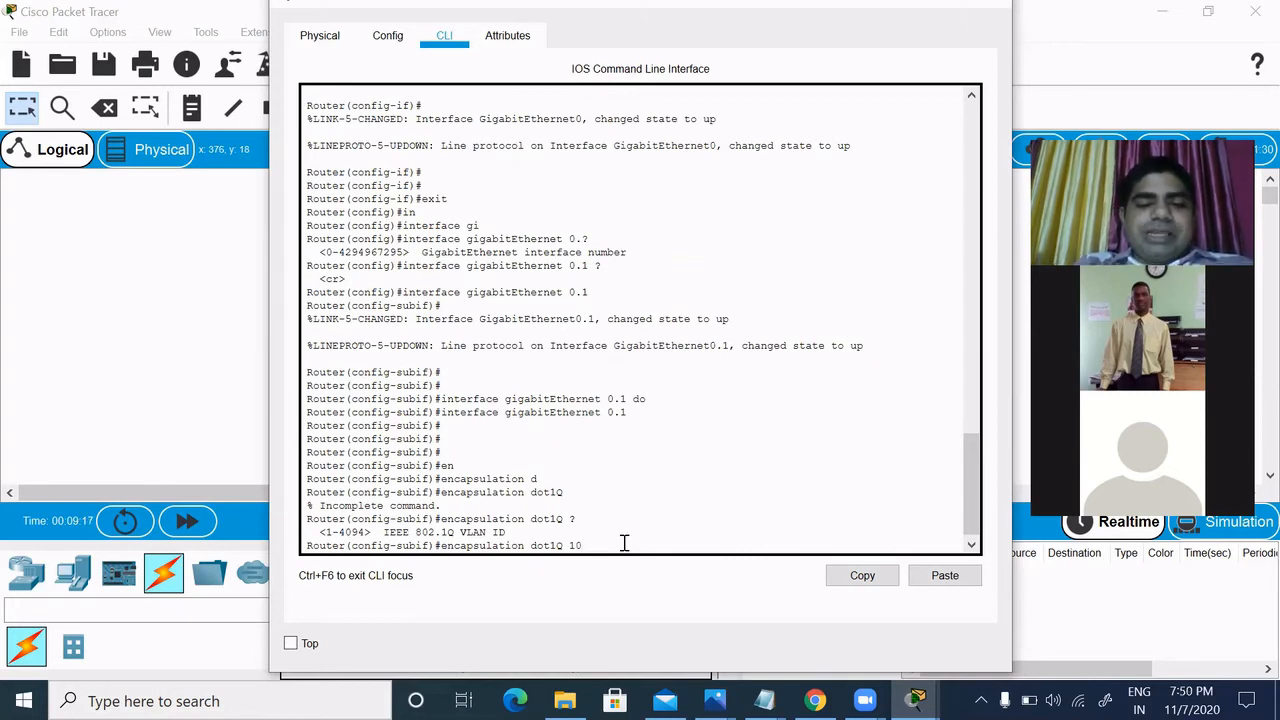
{"action": "key", "text": "Return"}
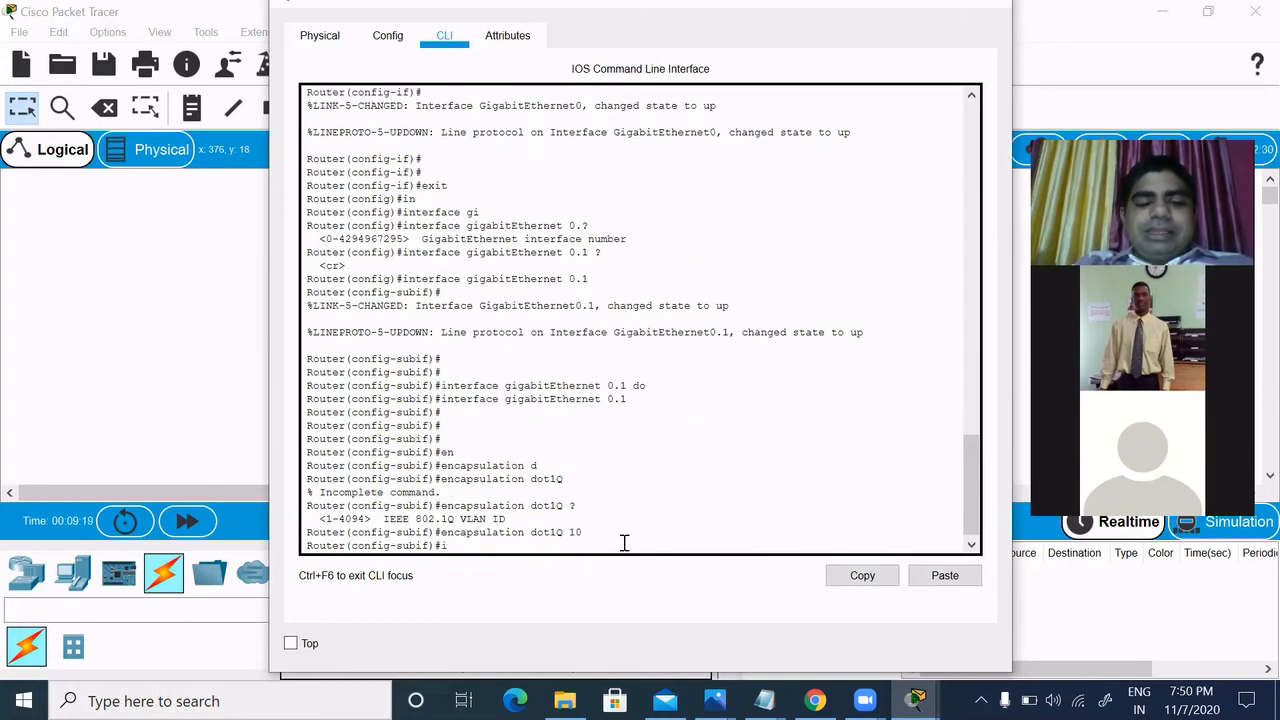
Assign IP address 10.10.10.1 with mask 255.255.255.0 to subinterface gigabitEthernet 0.1 and exit to global configuration mode.
{"action": "type", "text": "ip add"}
{"action": "key", "text": "Tab"}
{"action": "type", "text": "1"}
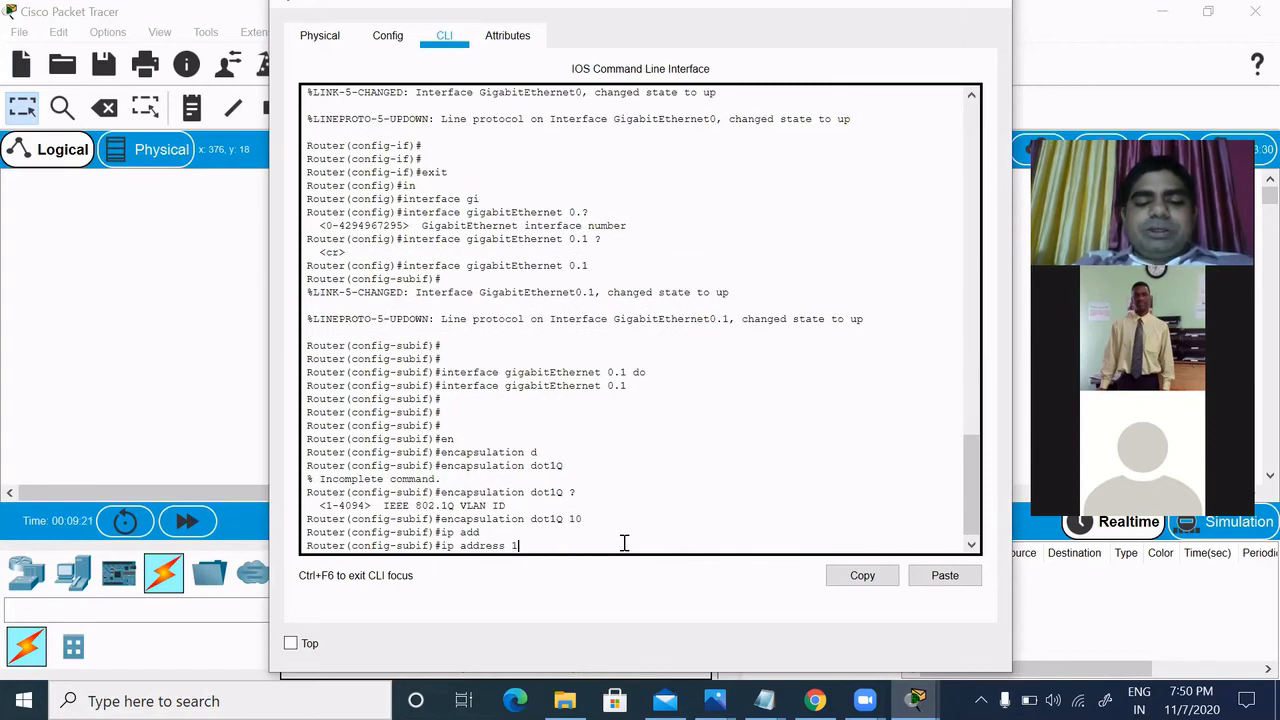
{"action": "type", "text": "0.10.10"}
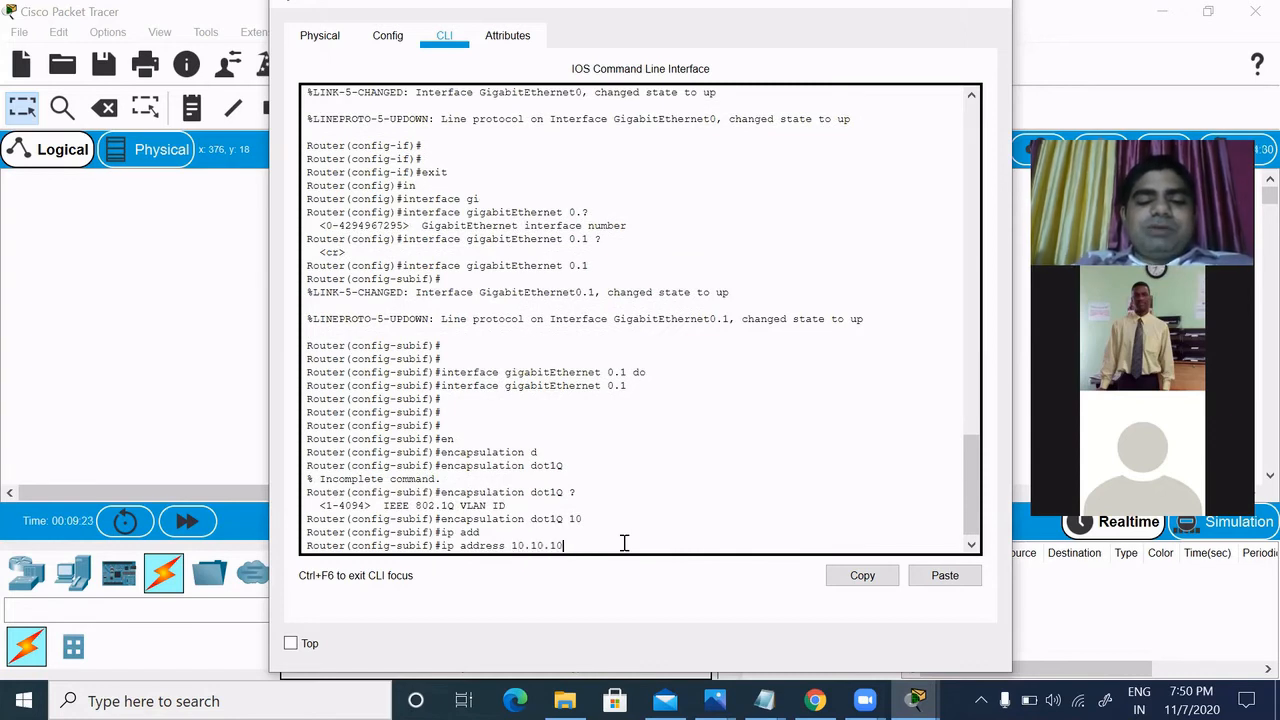
{"action": "type", "text": ".1 255.2"}
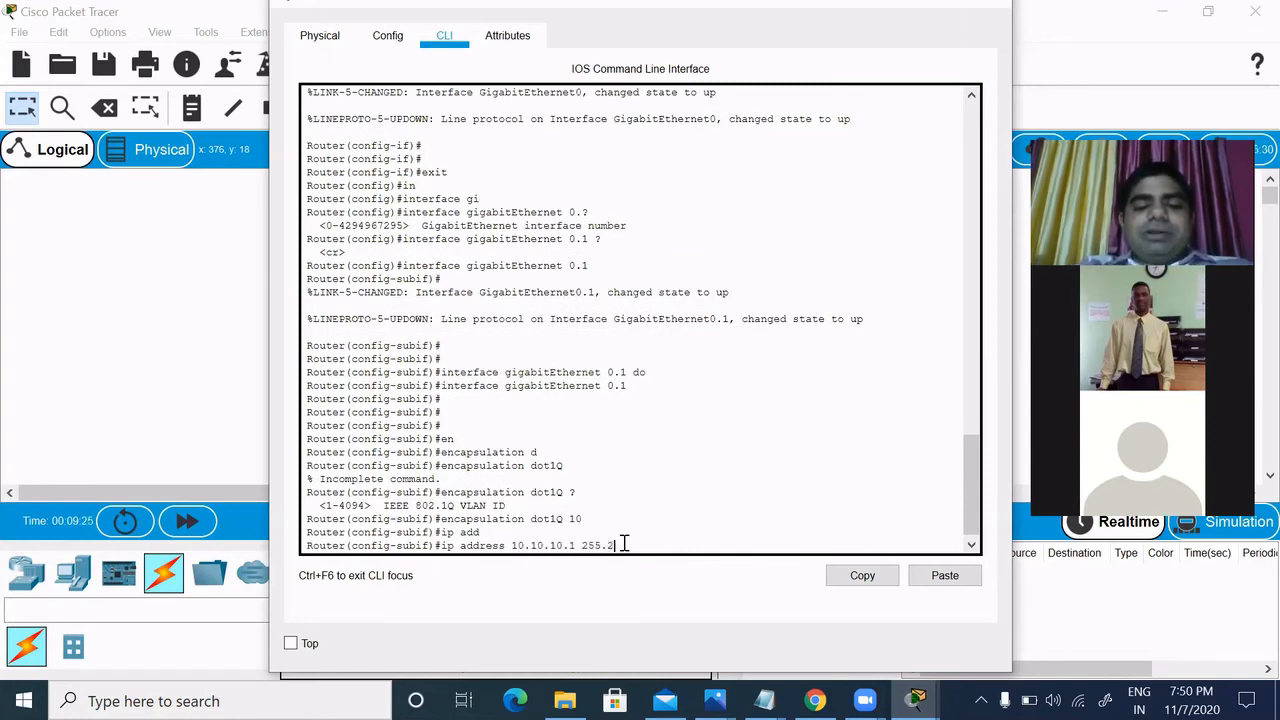
{"action": "type", "text": "55.255.0"}
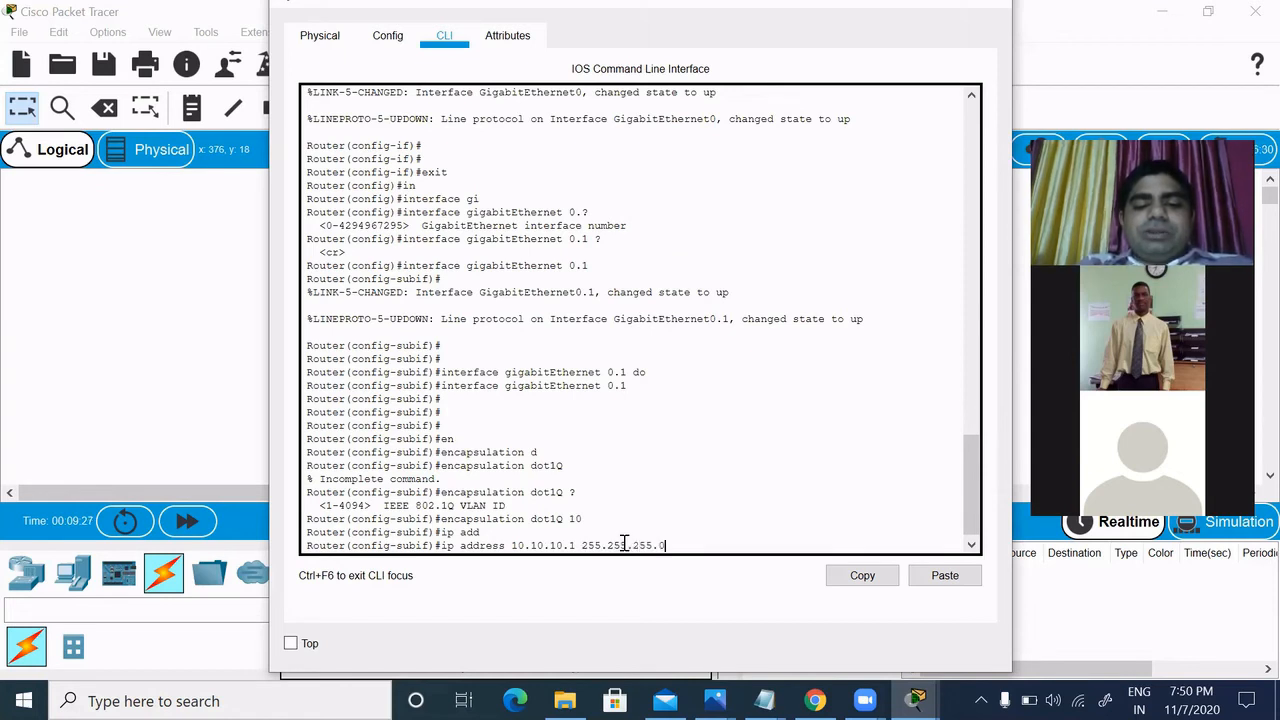
{"action": "key", "text": "Return"}
{"action": "type", "text": "ex"}
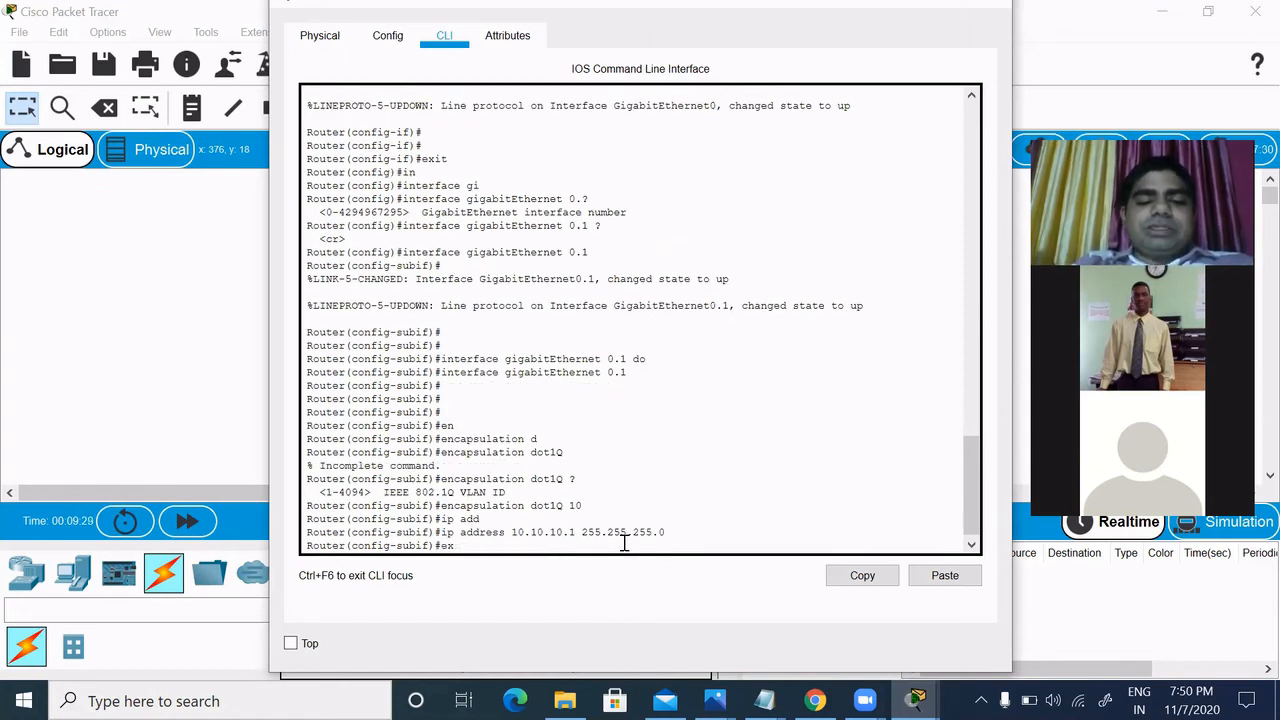
{"action": "type", "text": "it"}
{"action": "key", "text": "Return"}
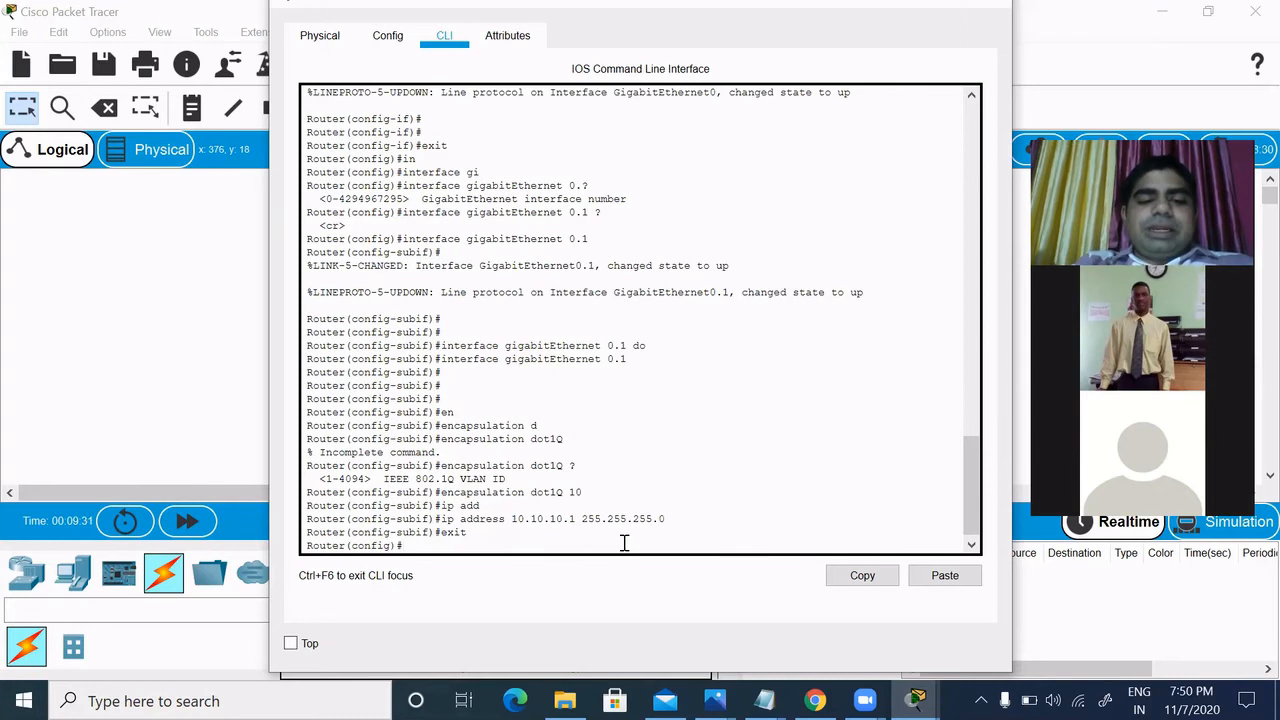
Create subinterface gigabitEthernet 0.2 on the router from global configuration mode.
{"action": "type", "text": "in"}
{"action": "key", "text": "Tab"}
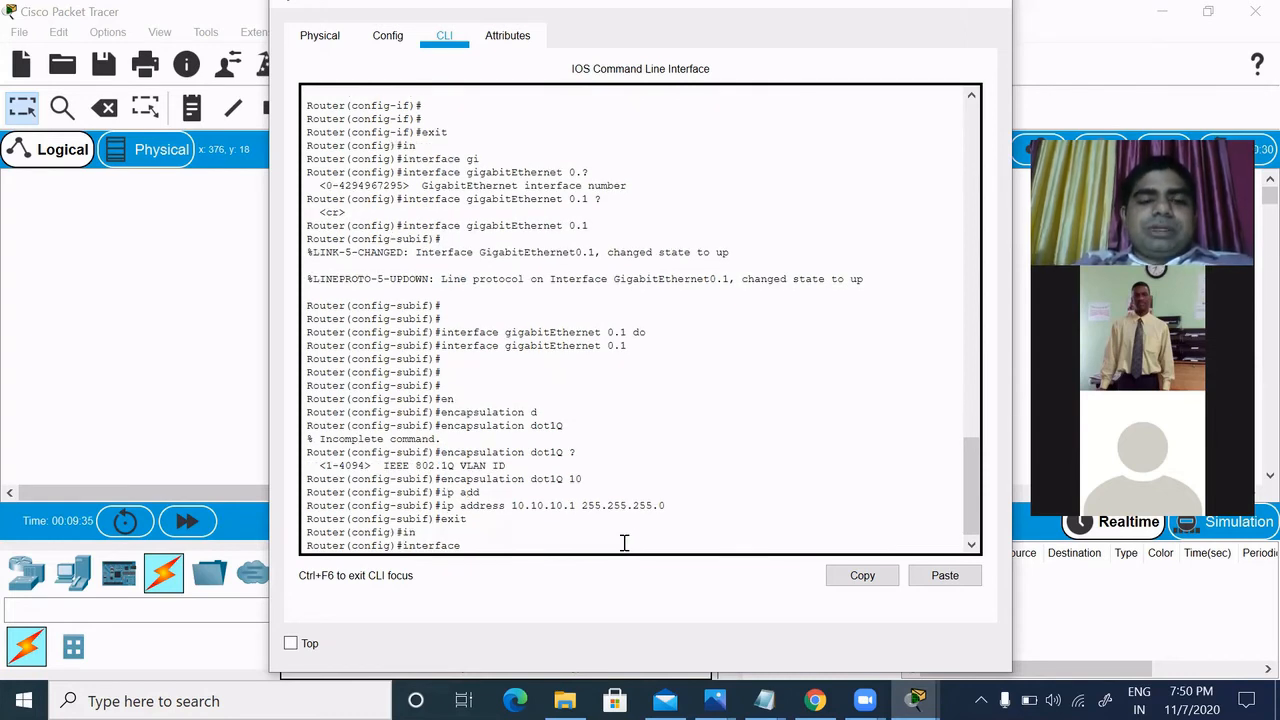
{"action": "type", "text": "gi"}
{"action": "key", "text": "Tab"}
{"action": "type", "text": "0/"}
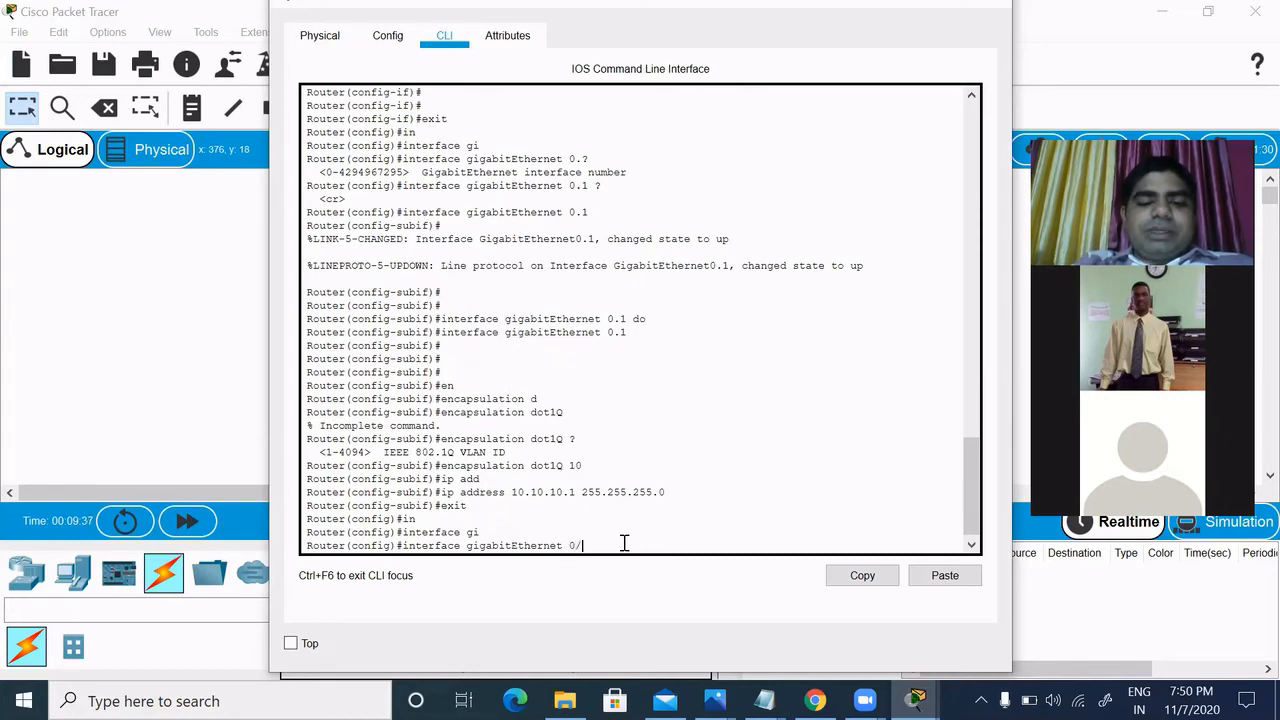
{"action": "key", "text": "BackSpace"}
{"action": "type", "text": ".2"}
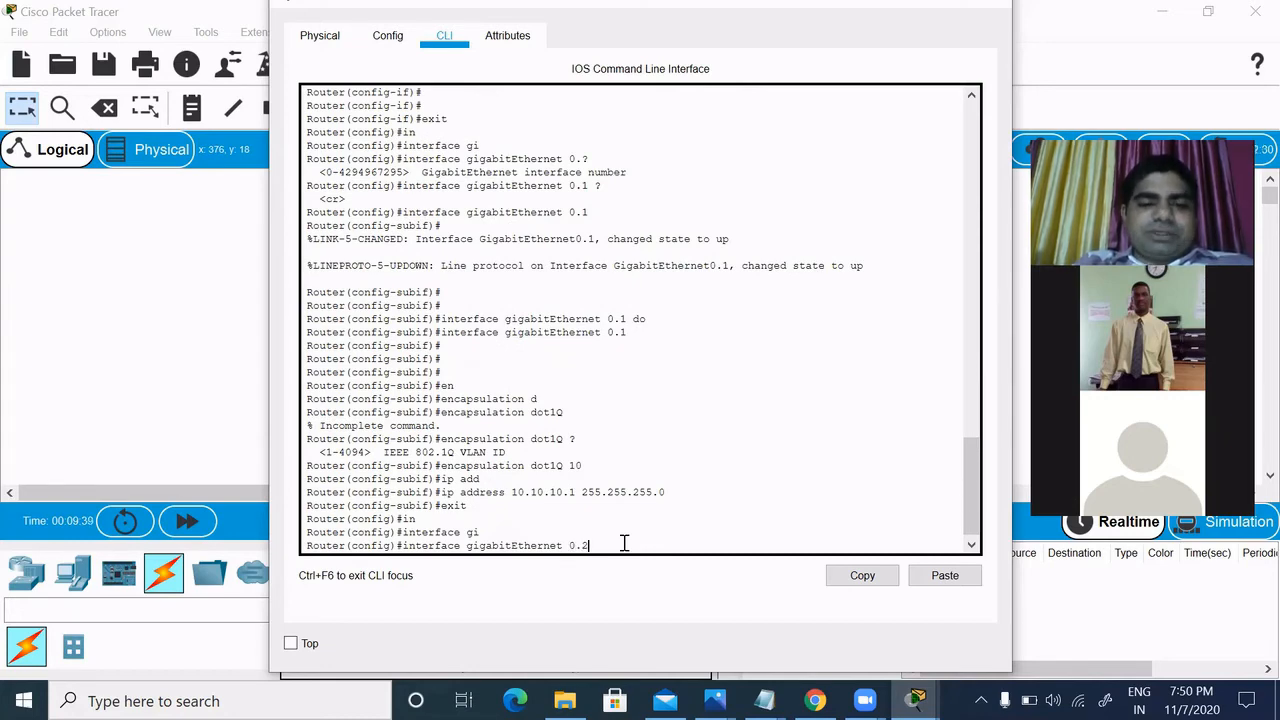
{"action": "key", "text": "Return"}
{"action": "key", "text": "Return"}
Set encapsulation dot1Q with VLAN ID 20 on subinterface gigabitEthernet 0.2.
{"action": "type", "text": "en"}
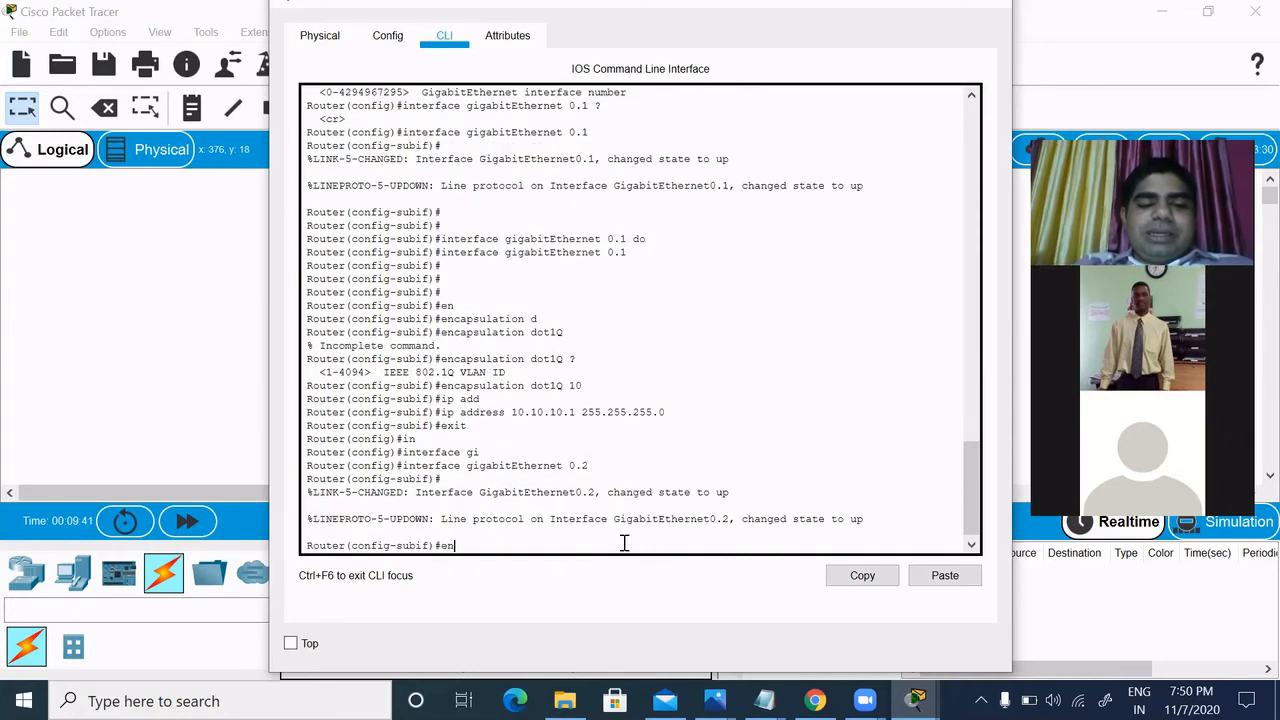
{"action": "key", "text": "Tab"}
{"action": "type", "text": "do"}
{"action": "key", "text": "Tab"}
{"action": "type", "text": "20"}
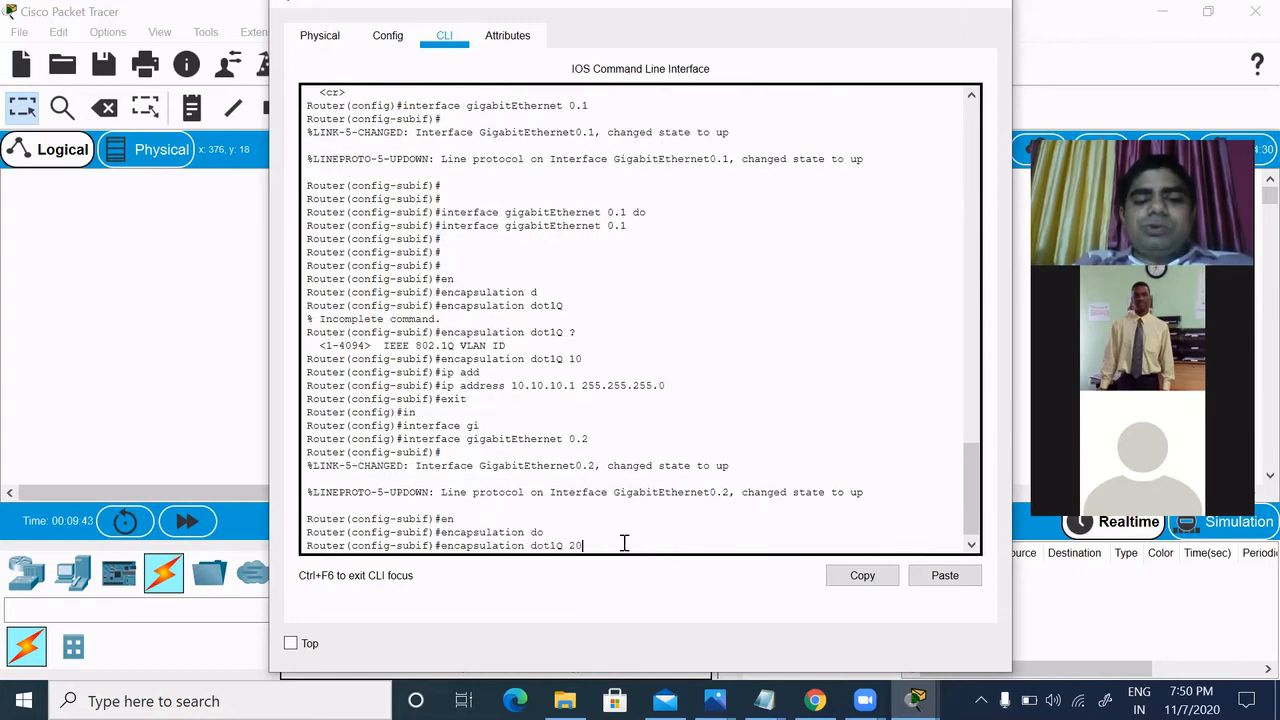
{"action": "key", "text": "Return"}
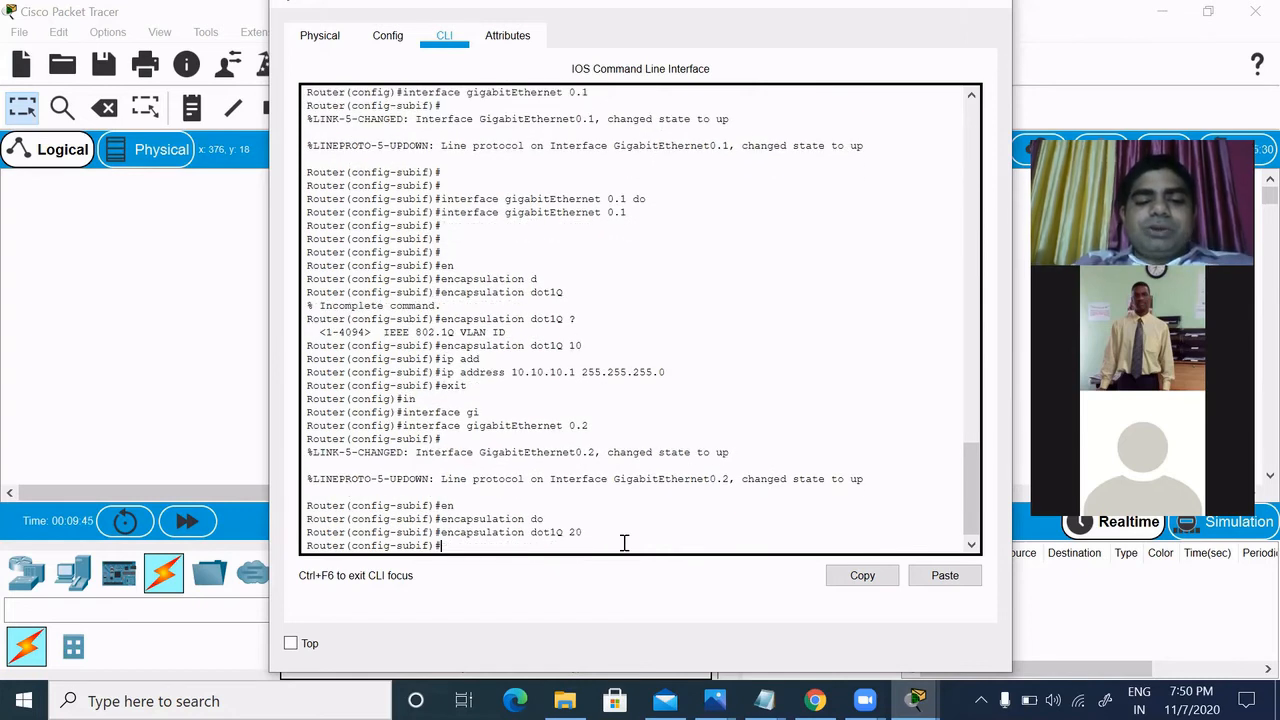
Assign IP address 20.20.20.1 with mask 255.255.255.0 to subinterface gigabitEthernet 0.2 and exit to global configuration mode.
{"action": "type", "text": "ip add"}
{"action": "key", "text": "Tab"}
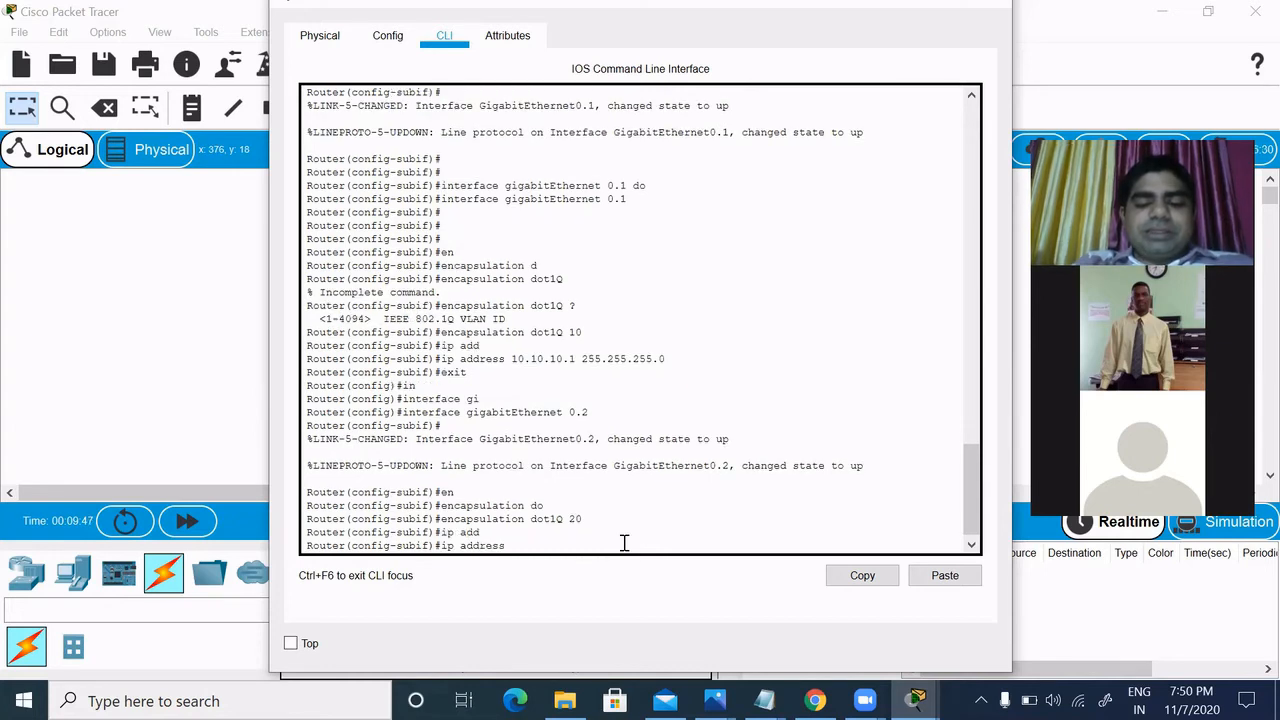
{"action": "type", "text": "20.20.20."}
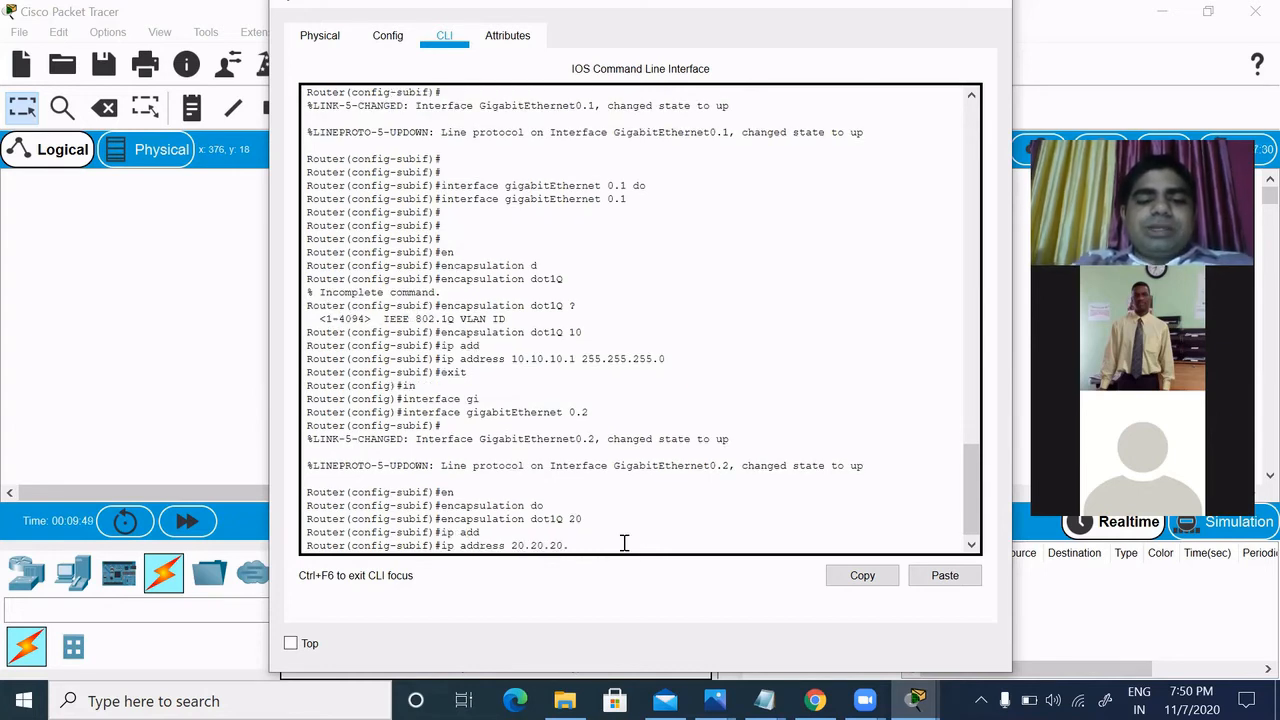
{"action": "type", "text": "1 255.25"}
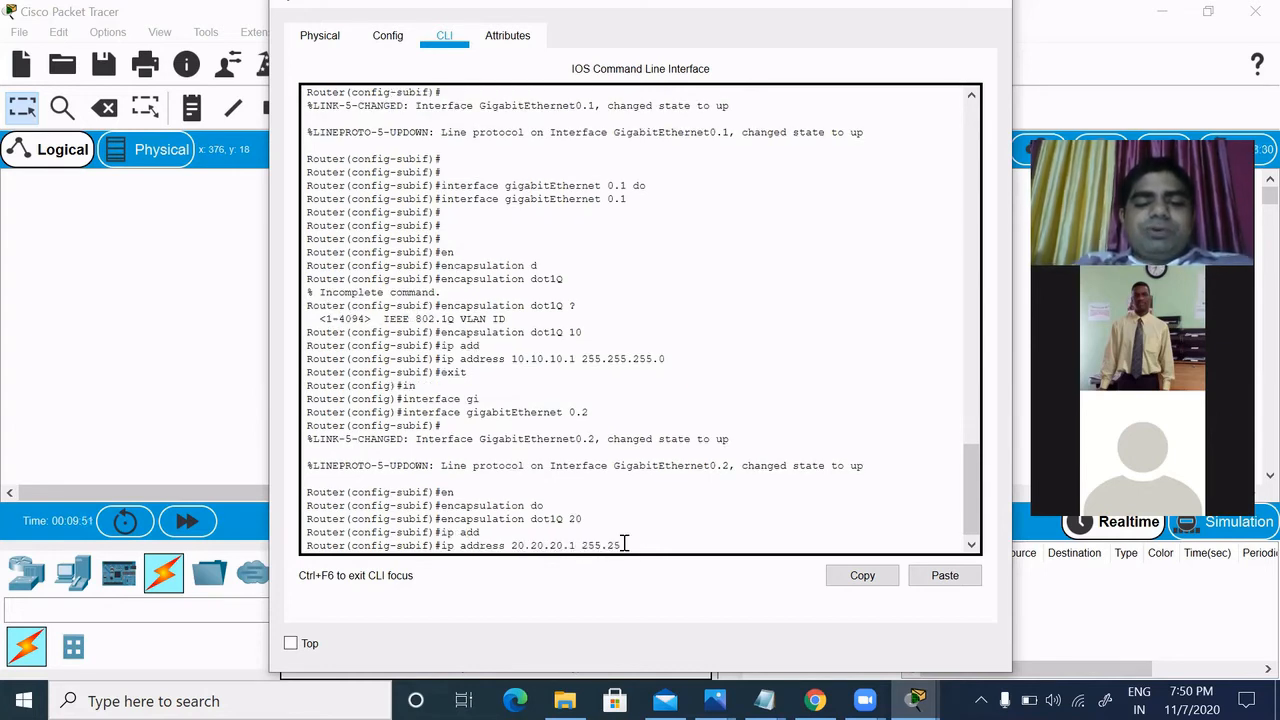
{"action": "type", "text": "5.255.0"}
{"action": "key", "text": "Return"}
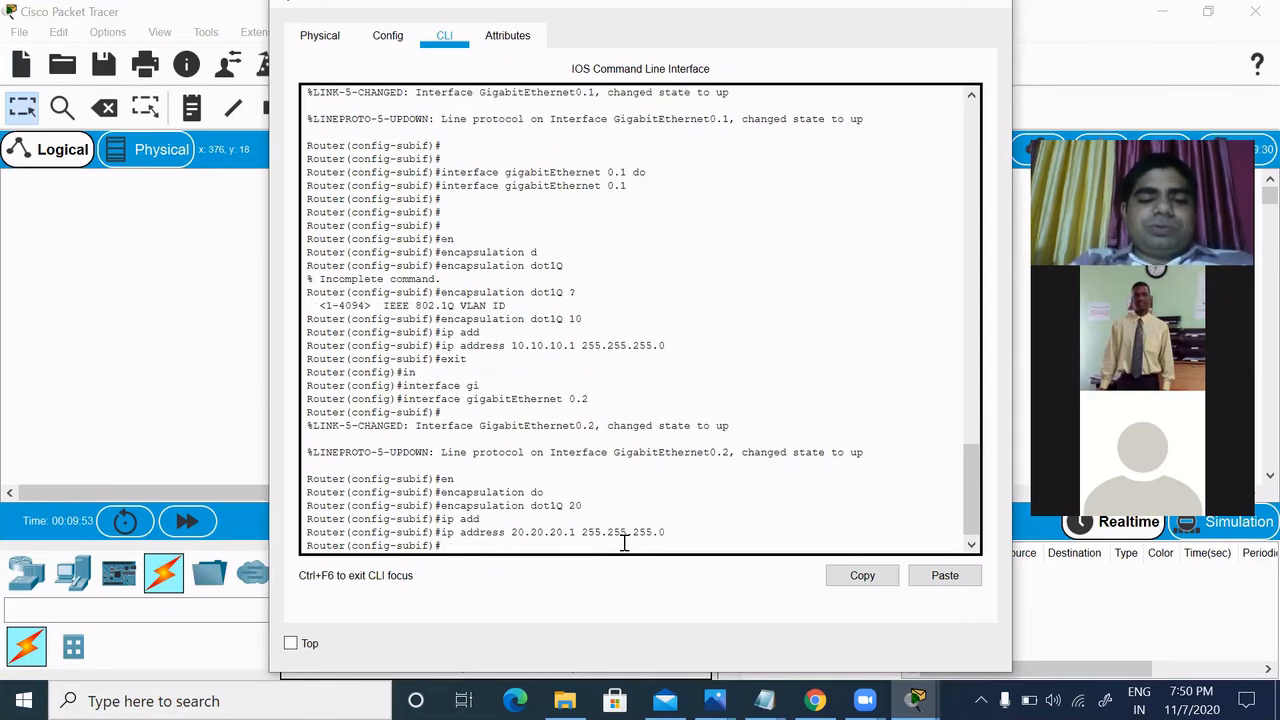
{"action": "type", "text": "exit"}
{"action": "key", "text": "Return"}
Create subinterface gigabitEthernet 0.3 on the router from global configuration mode.
{"action": "key", "text": "Tab"}
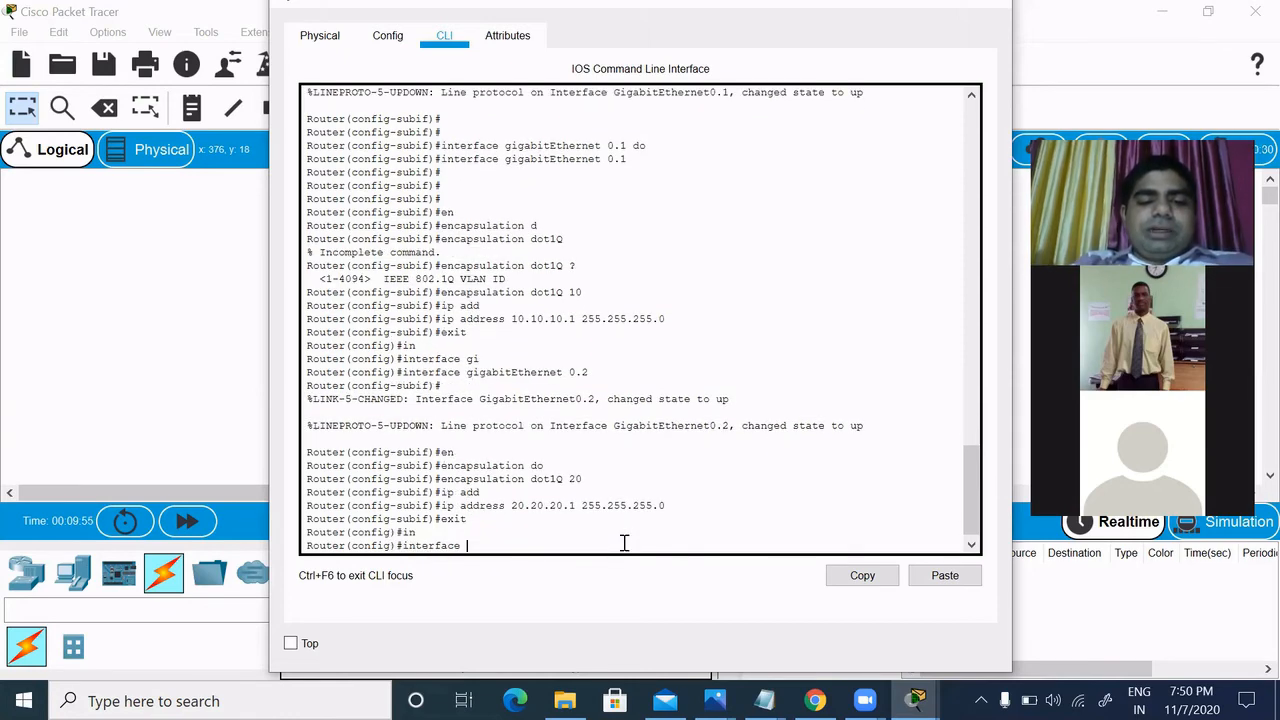
{"action": "type", "text": "gi"}
{"action": "key", "text": "Tab"}
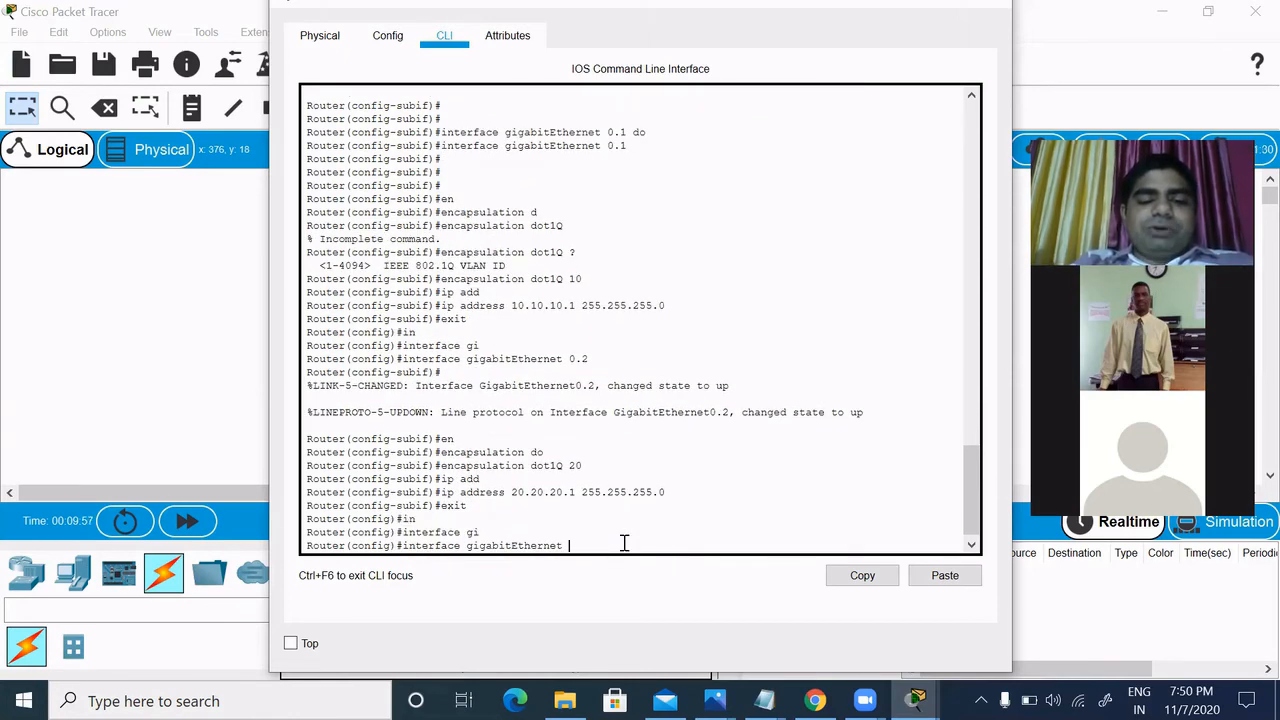
{"action": "type", "text": "0/"}
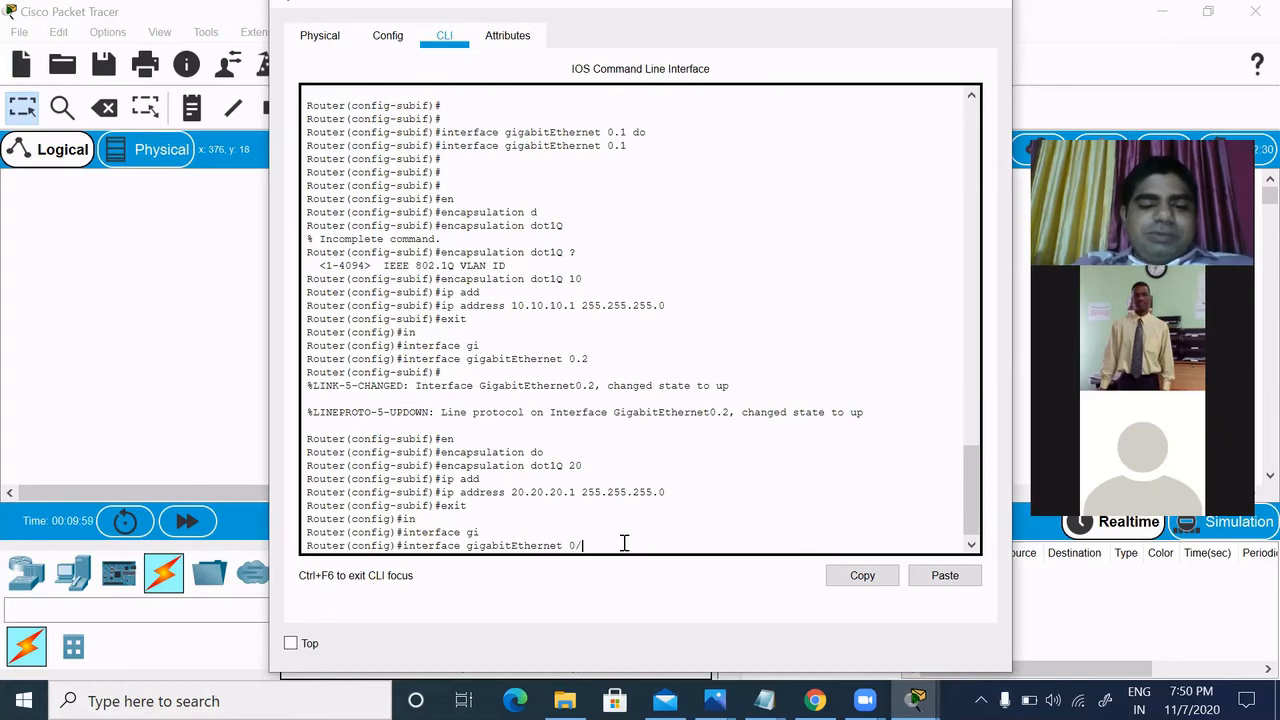
{"action": "key", "text": "BackSpace"}
{"action": "type", "text": ".3"}
{"action": "key", "text": "Return"}
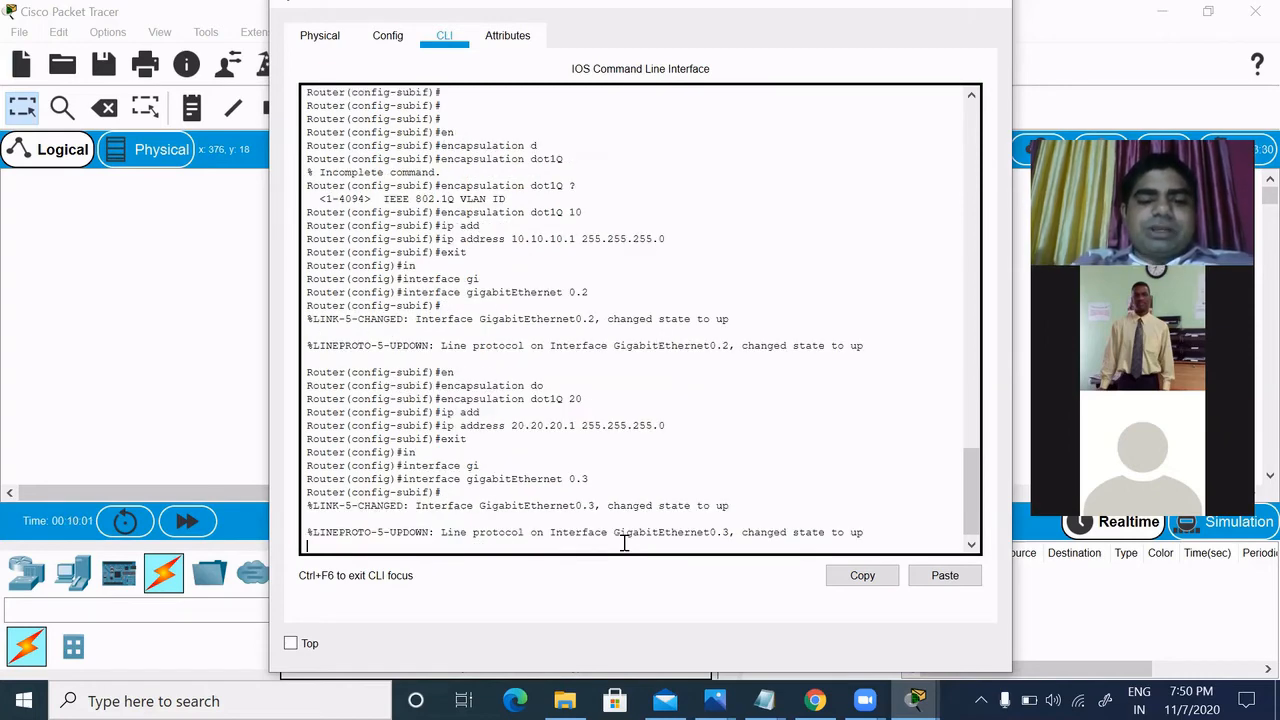
Set encapsulation dot1Q with VLAN ID 30 on subinterface gigabitEthernet 0.3.
{"action": "type", "text": "er(config-subif)#"}
{"action": "key", "text": "Tab"}
{"action": "type", "text": "n"}
{"action": "key", "text": "Tab"}
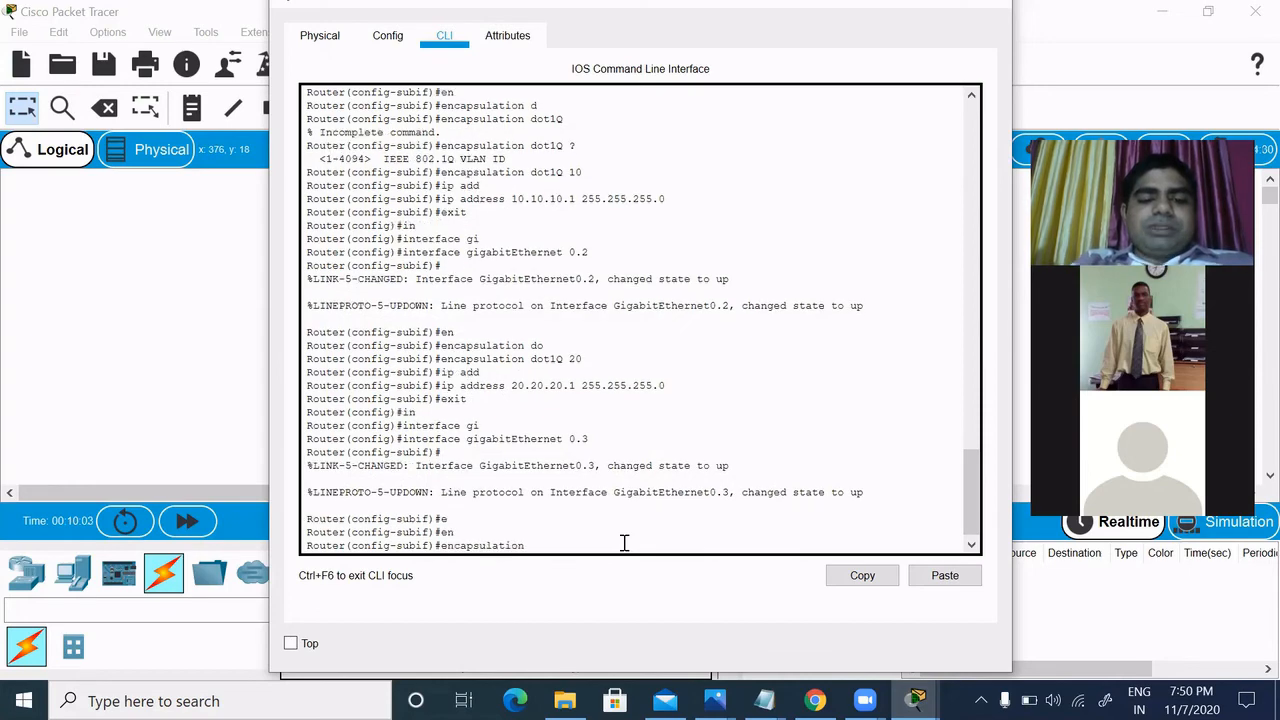
{"action": "type", "text": "do"}
{"action": "key", "text": "Tab"}
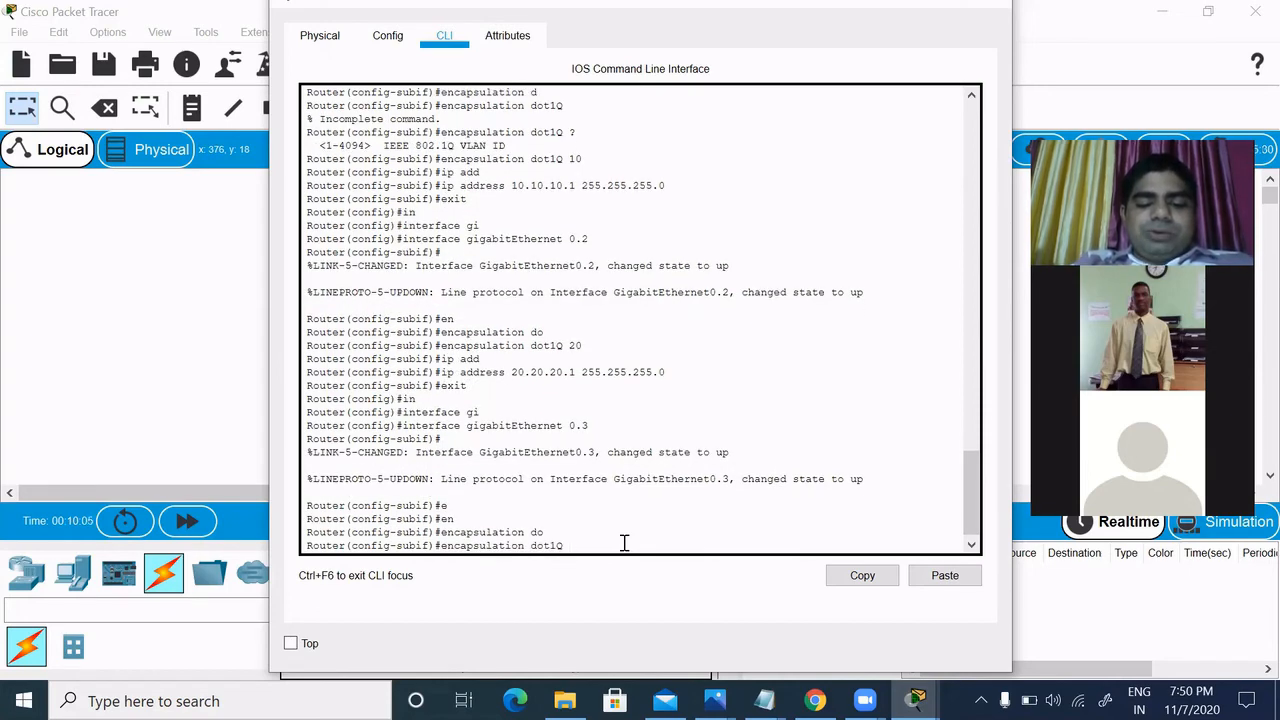
{"action": "type", "text": "30"}
{"action": "key", "text": "Return"}
Assign IP address 30.30.30.1 with mask 255.255.255.0 to subinterface gigabitEthernet 0.3.
{"action": "type", "text": "ip a"}
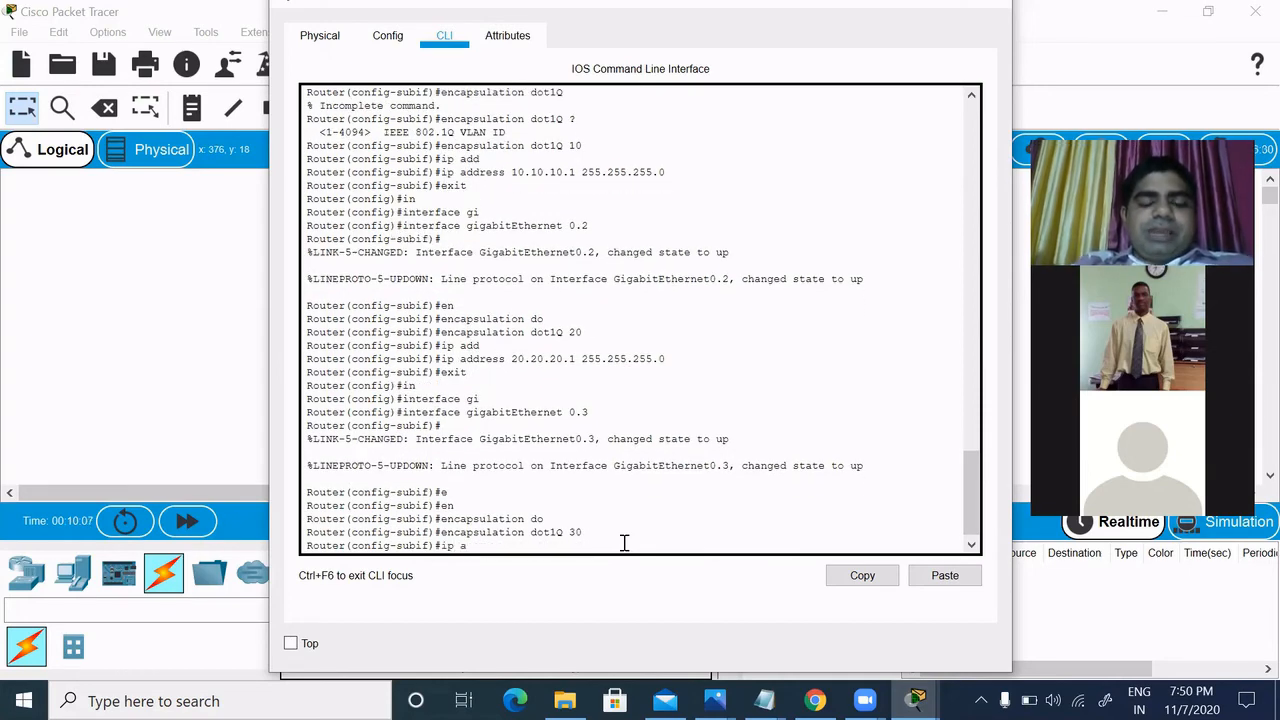
{"action": "type", "text": "dd"}
{"action": "key", "text": "Tab"}
{"action": "type", "text": "30"}
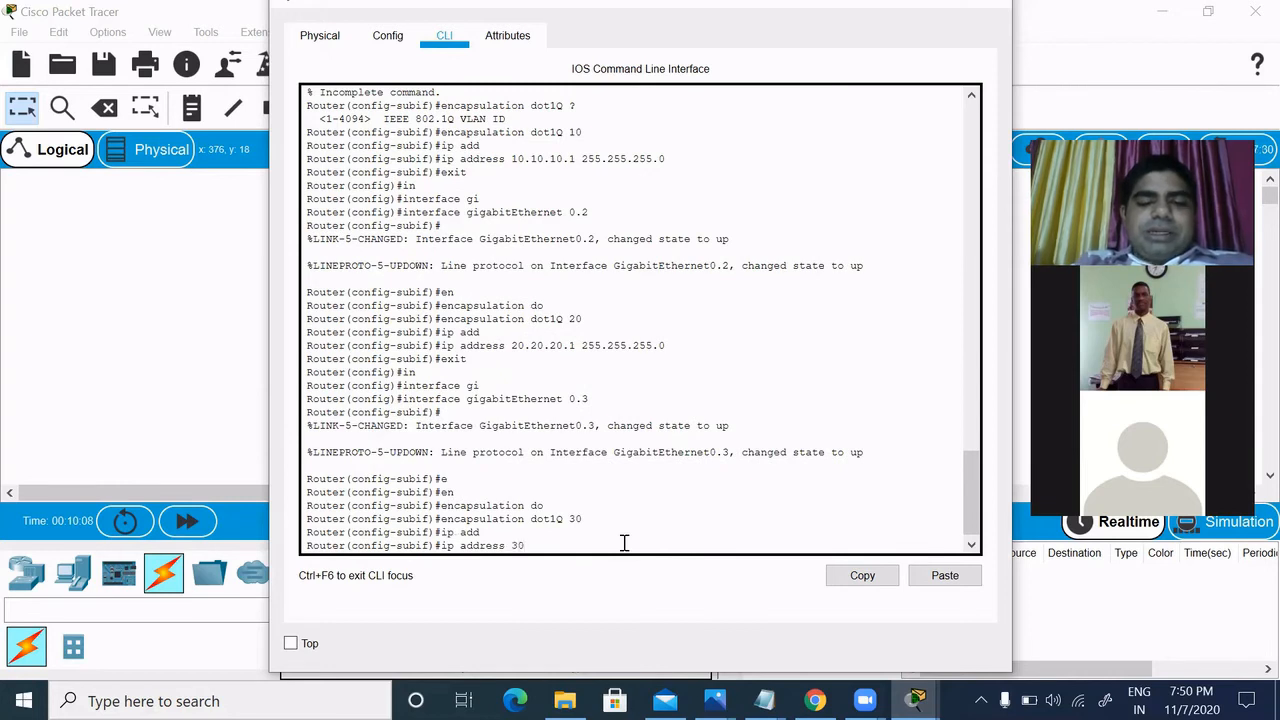
{"action": "type", "text": ".30.30.1"}
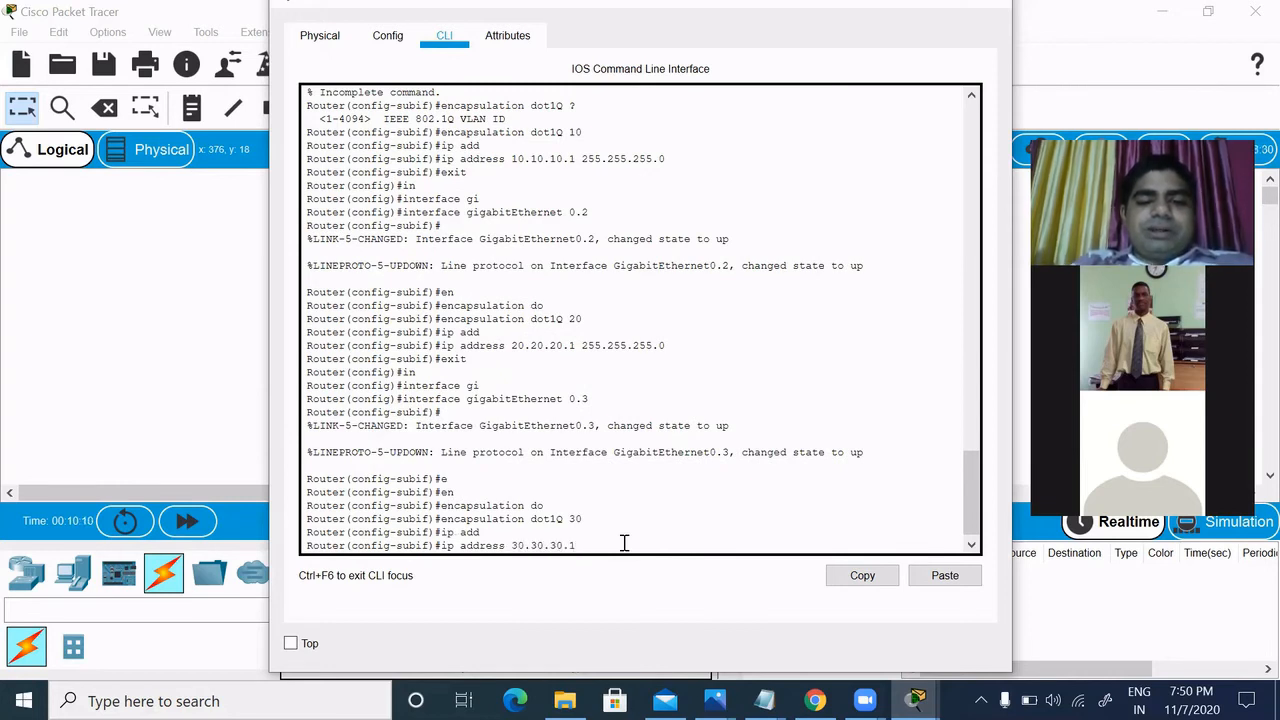
{"action": "type", "text": " 255.255.255.0"}
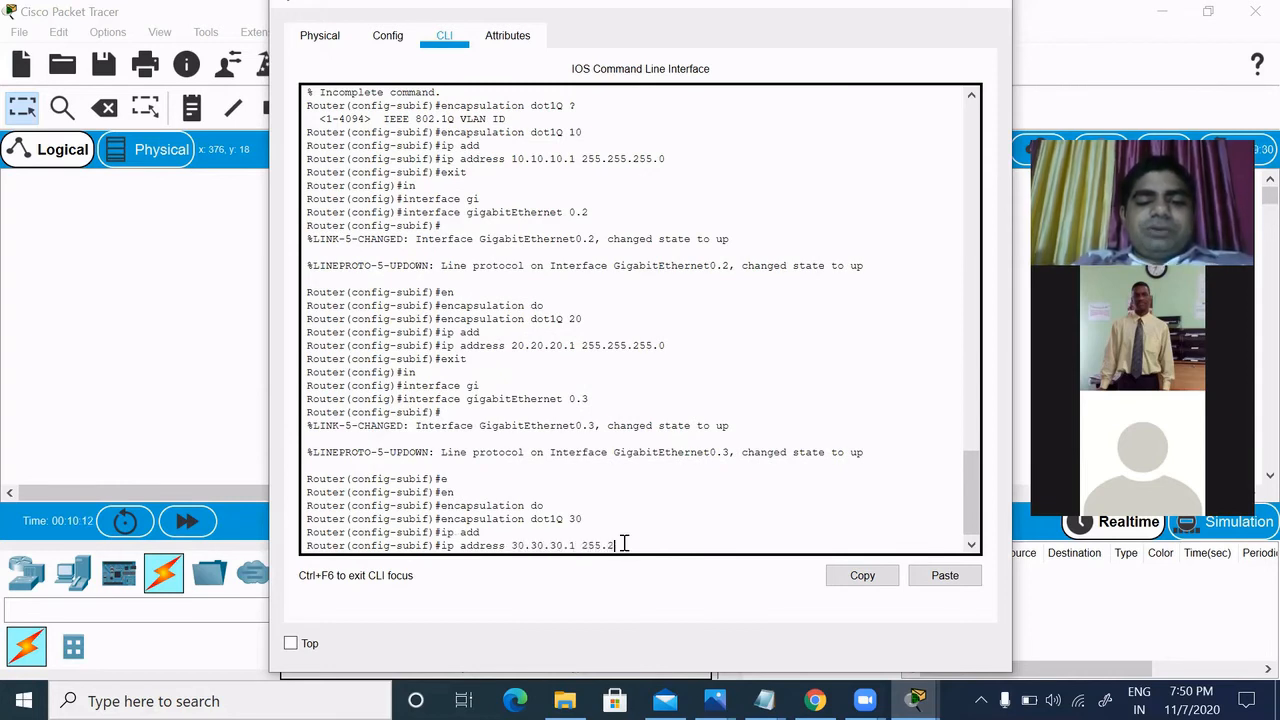
{"action": "key", "text": "Return"}
{"action": "key", "text": "Return"}
{"action": "key", "text": "Return"}
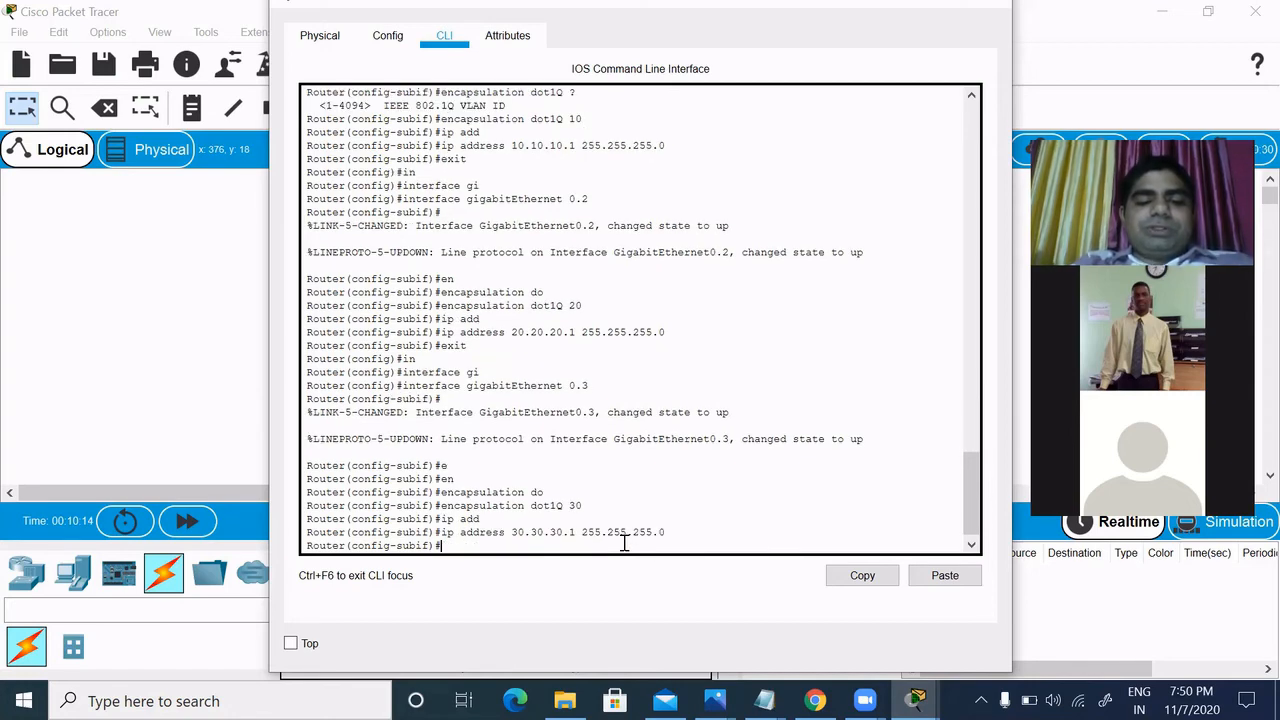
Exit subinterface and global configuration modes on the router, returning to privileged EXEC mode.
{"action": "type", "text": "exi"}
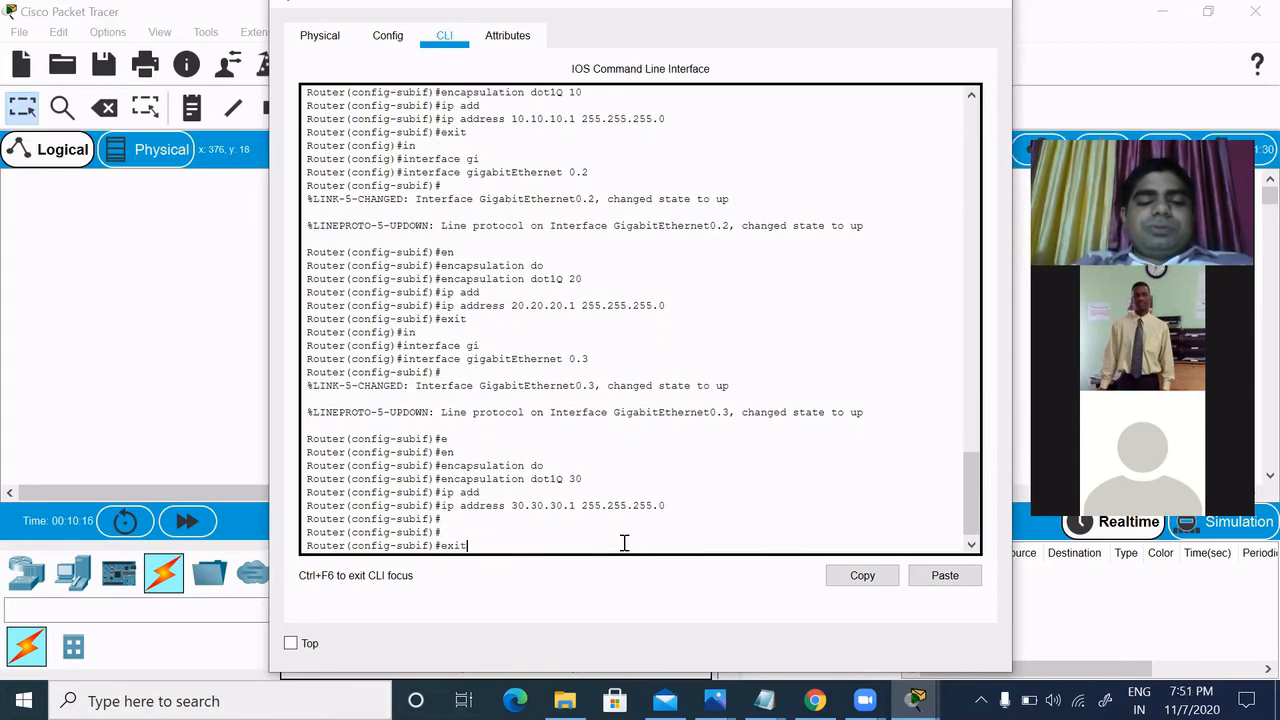
{"action": "type", "text": "t"}
{"action": "key", "text": "Return"}
{"action": "type", "text": "exit"}
{"action": "key", "text": "Return"}
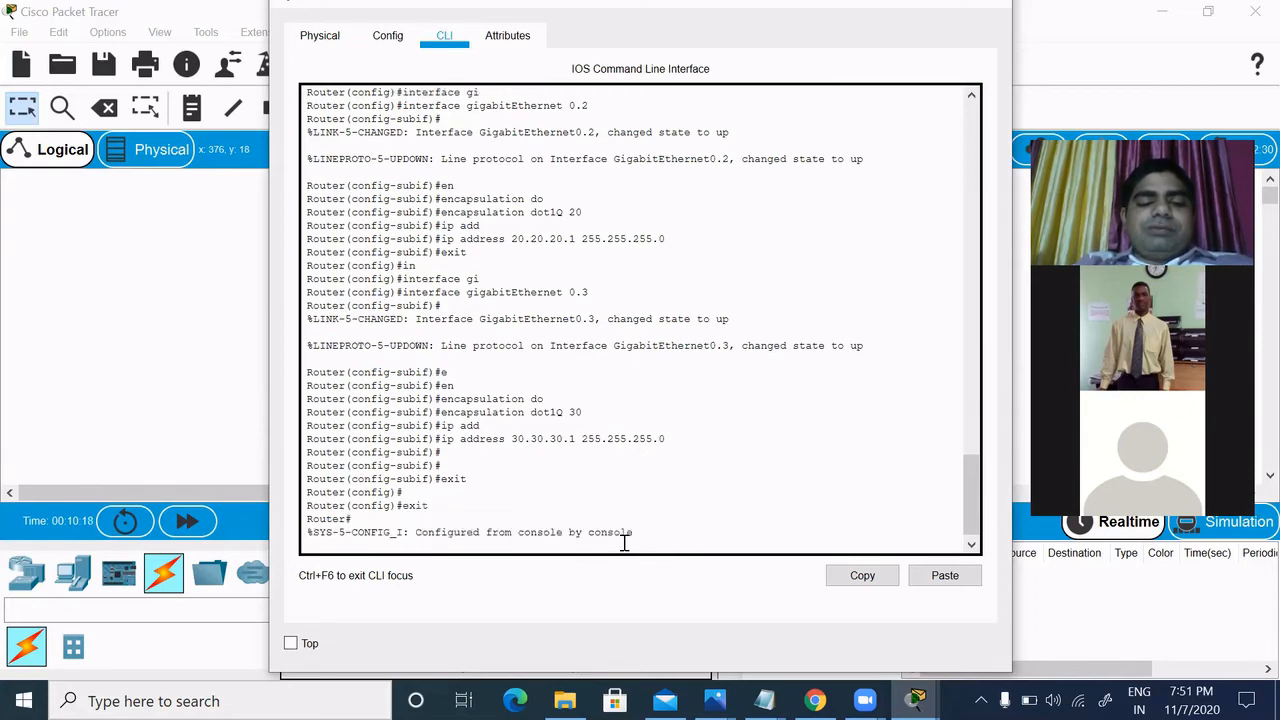
{"action": "key", "text": "Return"}
Run show ip int bri on the router, examine the gigabitEthernet 0 and subinterface rows, and close the router window.
{"action": "type", "text": "show ip int bri"}
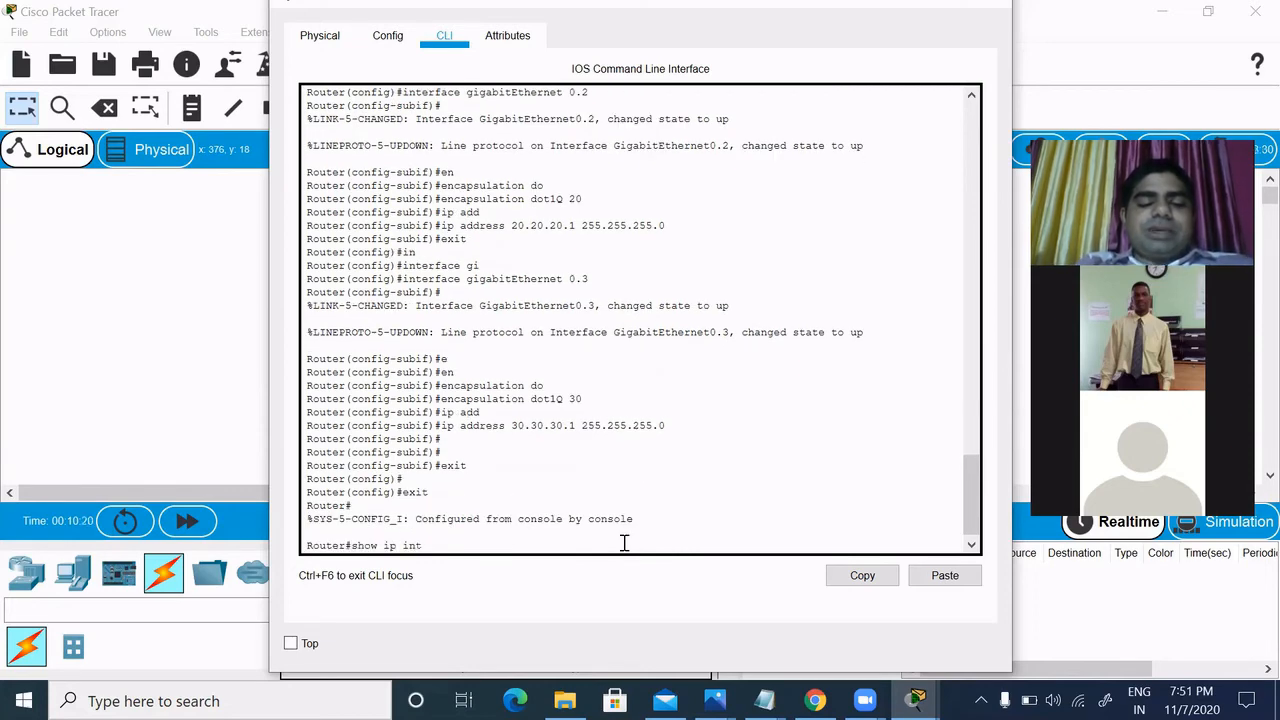
{"action": "key", "text": "Return"}
{"action": "key", "text": "Return"}
{"action": "key", "text": "Return"}
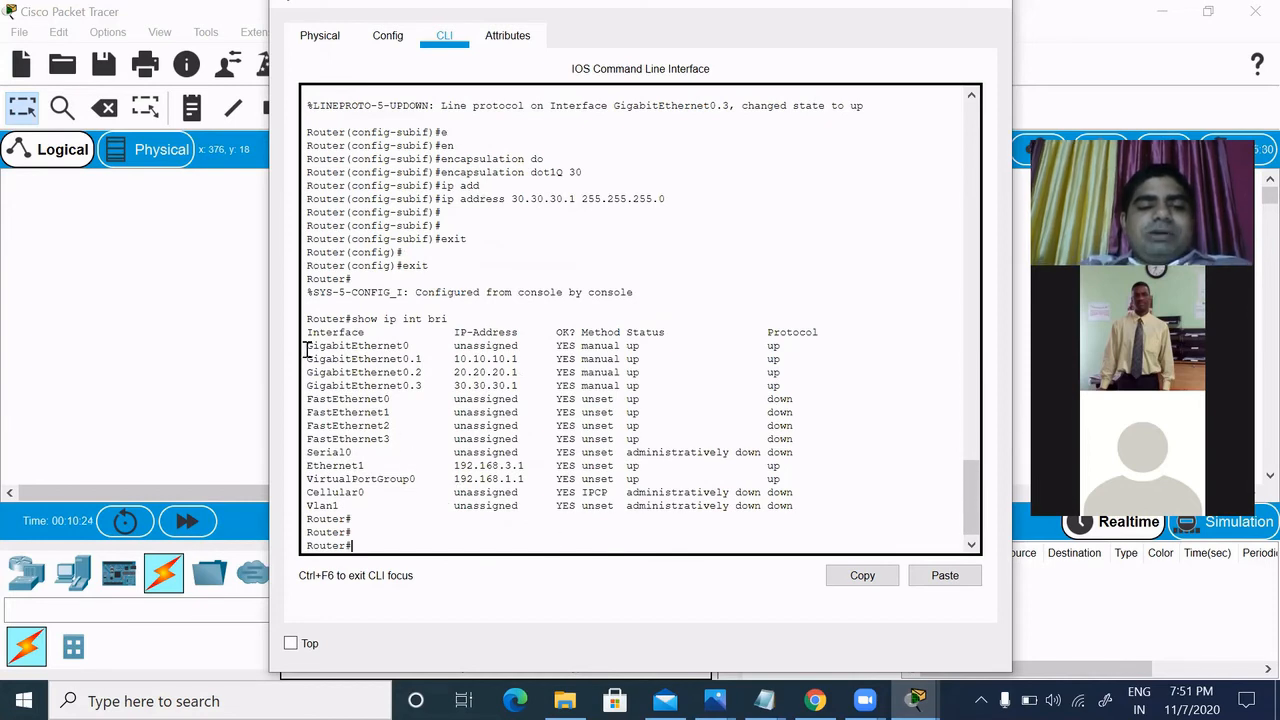
{"action": "left_click_drag", "start_coordinate": [306, 346], "coordinate": [795, 350]}
{"action": "left_click_drag", "start_coordinate": [306, 359], "coordinate": [802, 390]}
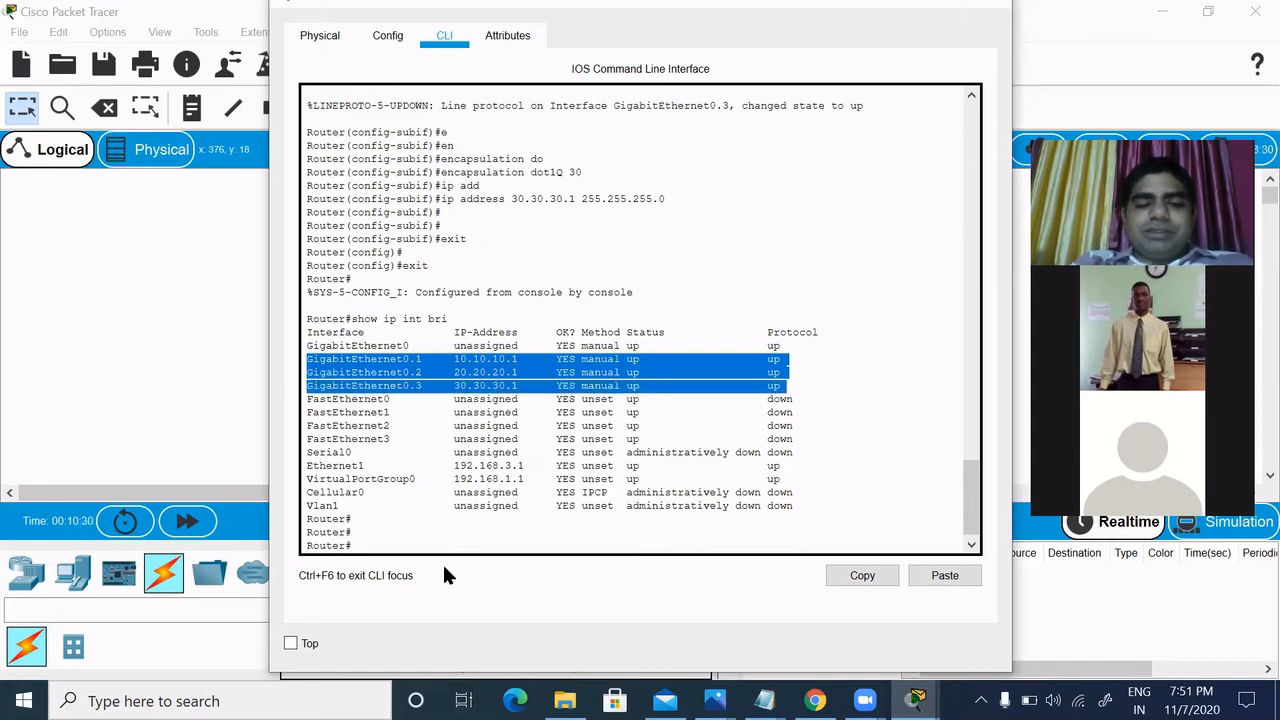
{"action": "left_click", "coordinate": [481, 532]}
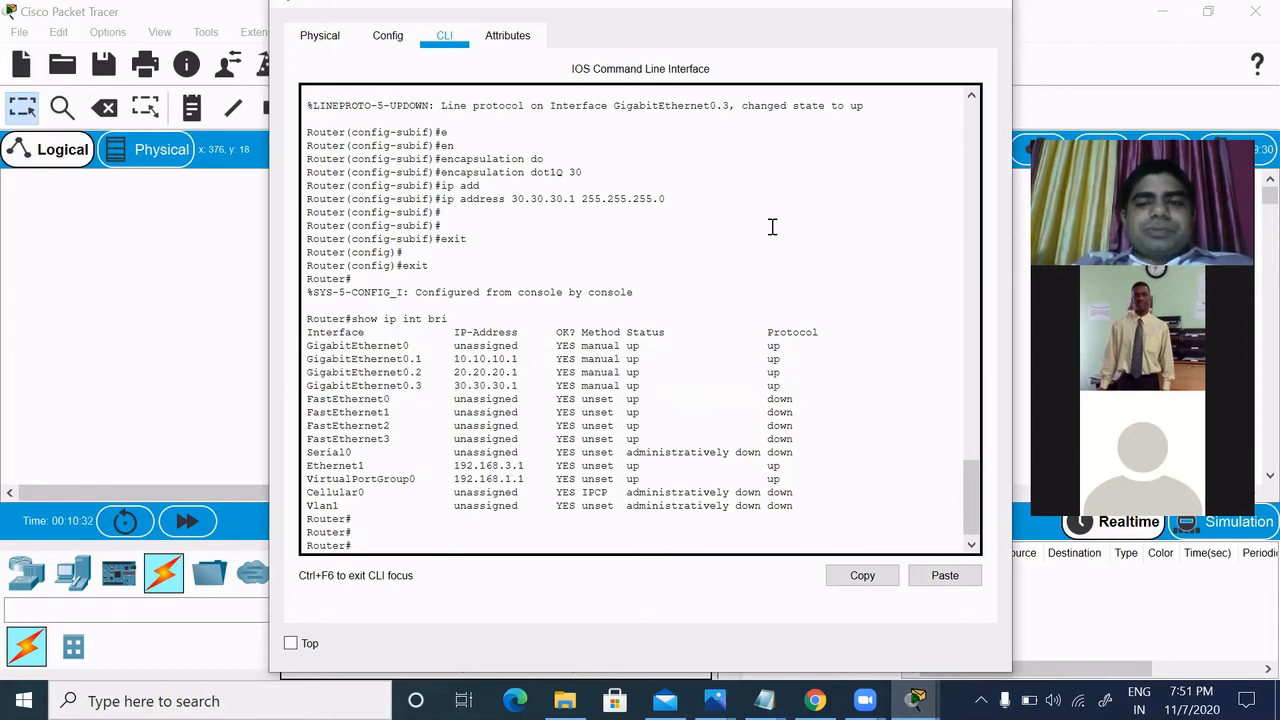
{"action": "left_click", "coordinate": [895, 8]}
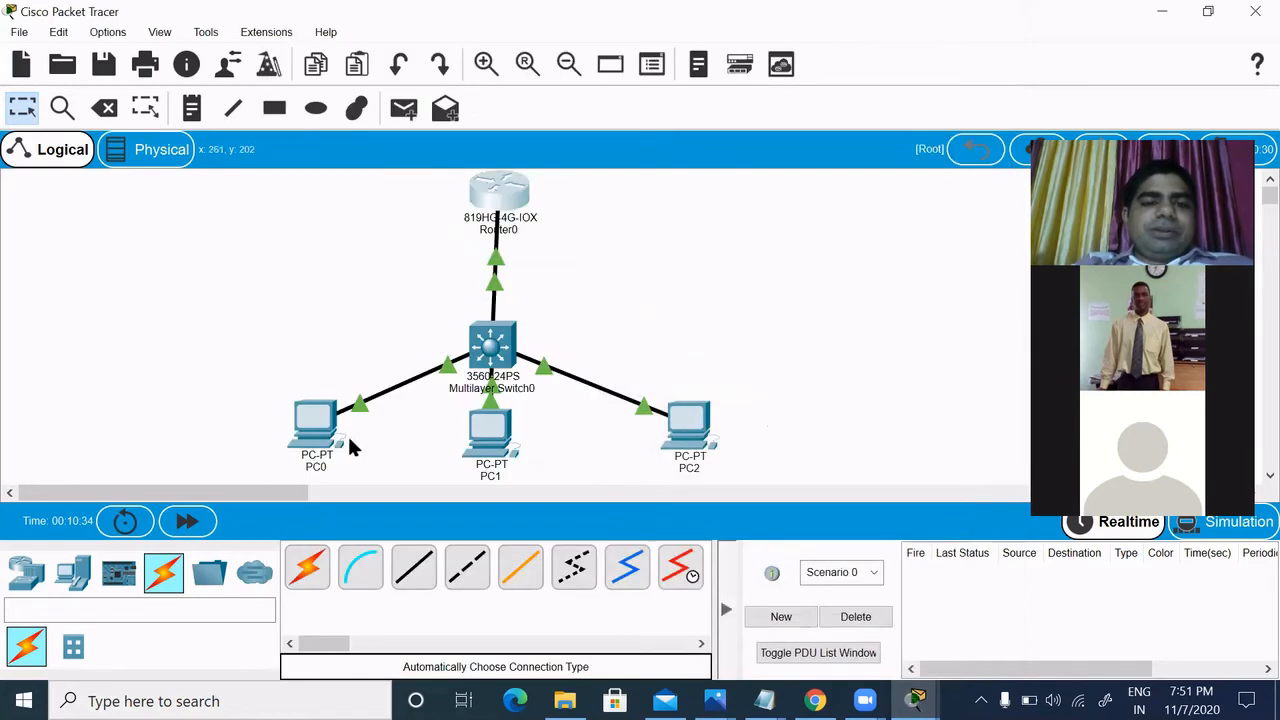
Open the Command Prompt on PC0 and ping the VLAN 10 gateway 10.10.10.1.
{"action": "left_click", "coordinate": [318, 423]}
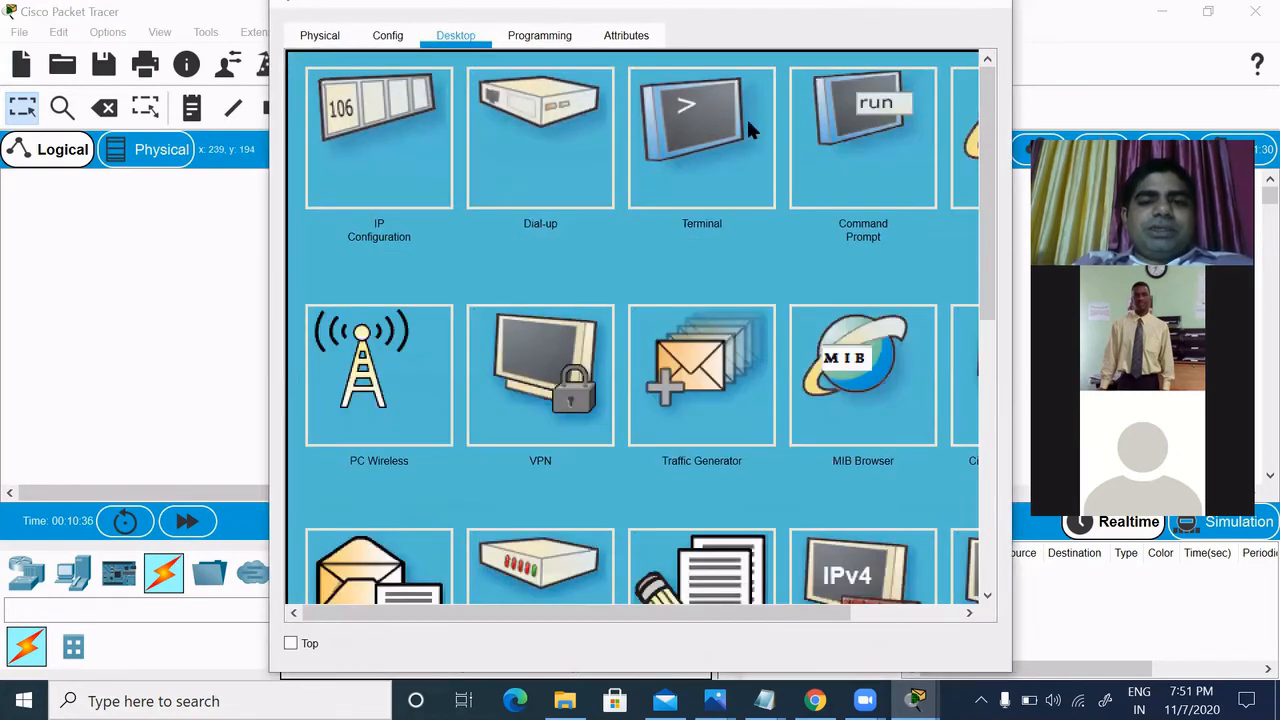
{"action": "left_click", "coordinate": [870, 126]}
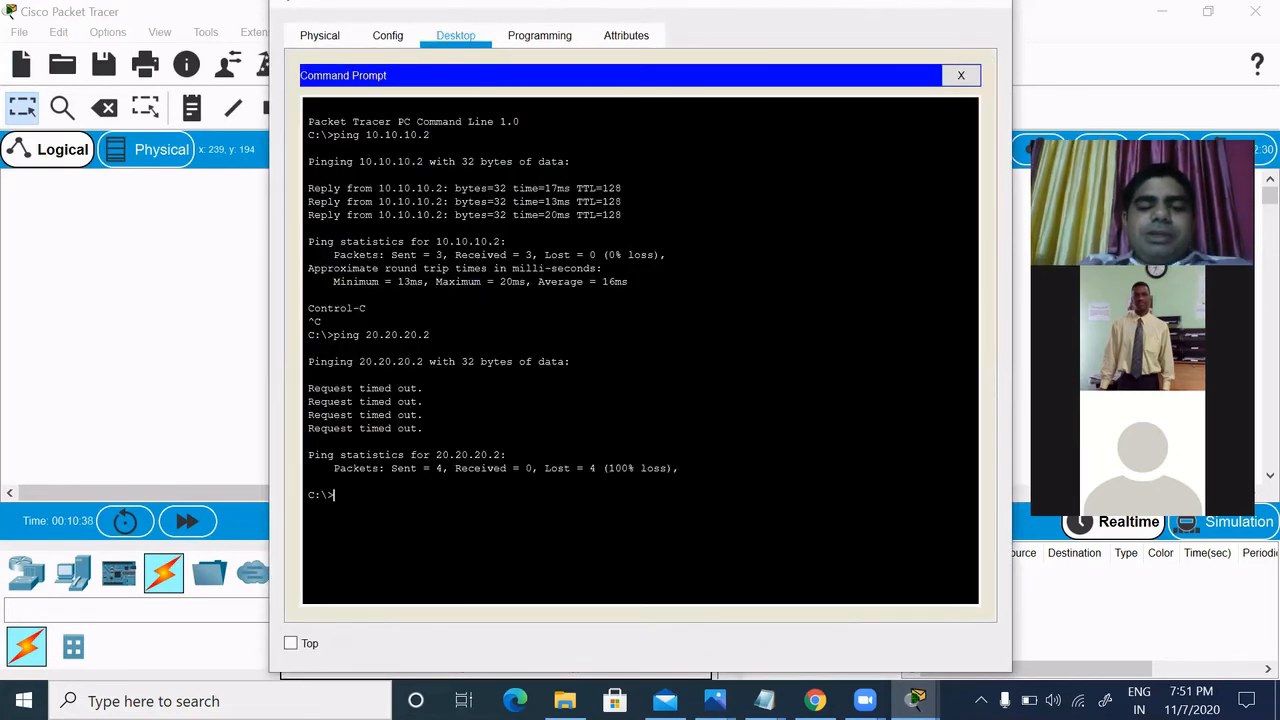
{"action": "key", "text": "Up"}
{"action": "key", "text": "BackSpace"}
{"action": "key", "text": "BackSpace"}
{"action": "key", "text": "BackSpace"}
{"action": "key", "text": "BackSpace"}
{"action": "key", "text": "BackSpace"}
{"action": "key", "text": "BackSpace"}
{"action": "key", "text": "BackSpace"}
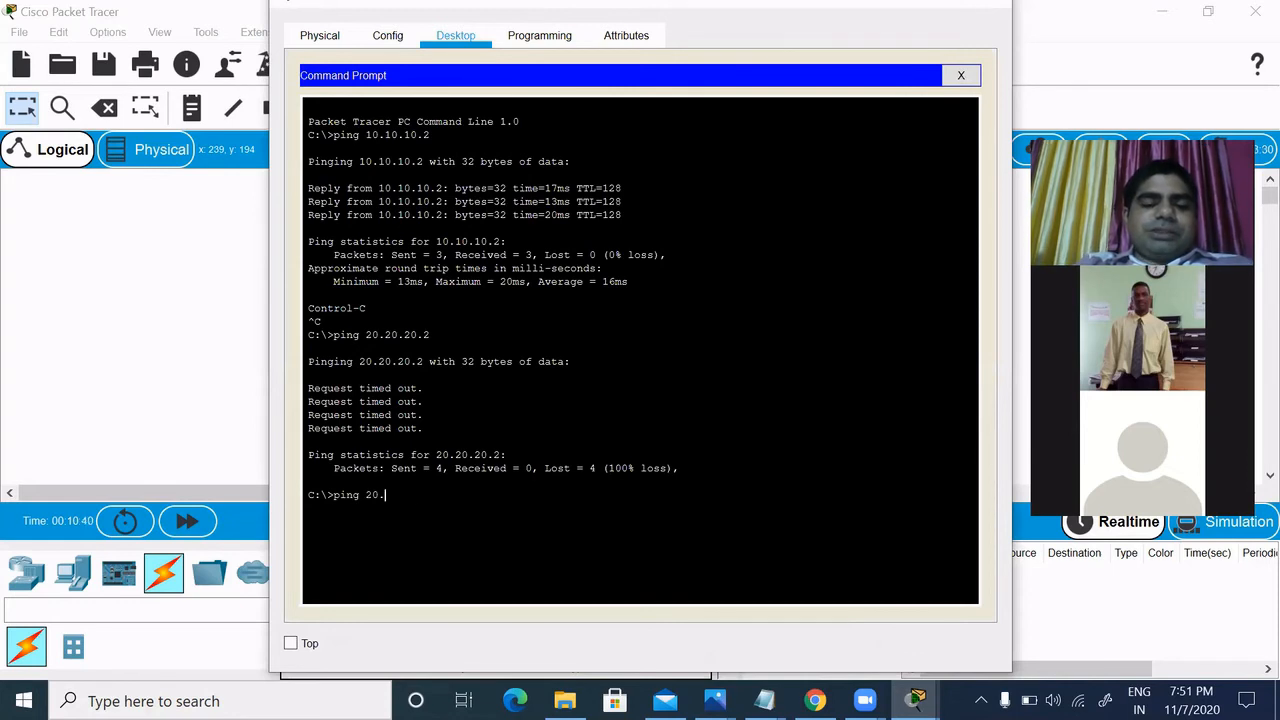
{"action": "key", "text": "BackSpace"}
{"action": "key", "text": "BackSpace"}
{"action": "key", "text": "BackSpace"}
{"action": "type", "text": "10.10.10.1"}
{"action": "key", "text": "Return"}
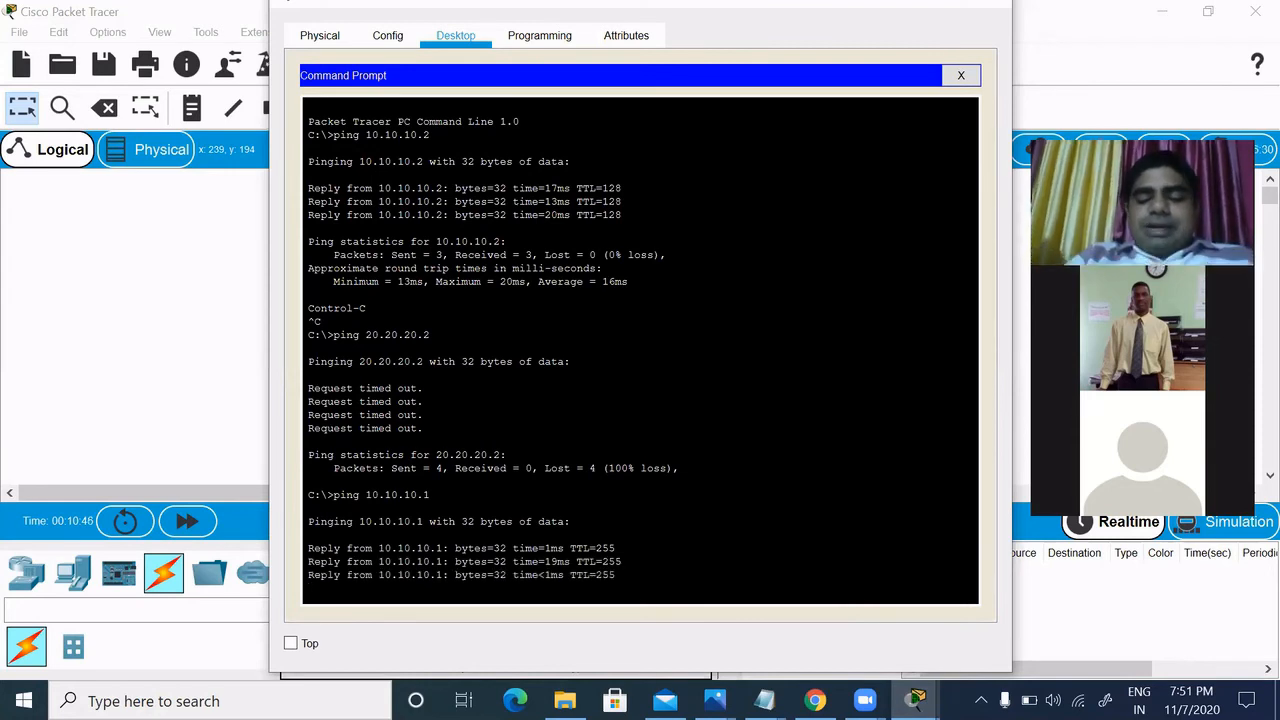
Ping the VLAN 20 gateway 20.20.20.1 from PC0 and stop the ping early.
{"action": "key", "text": "Up"}
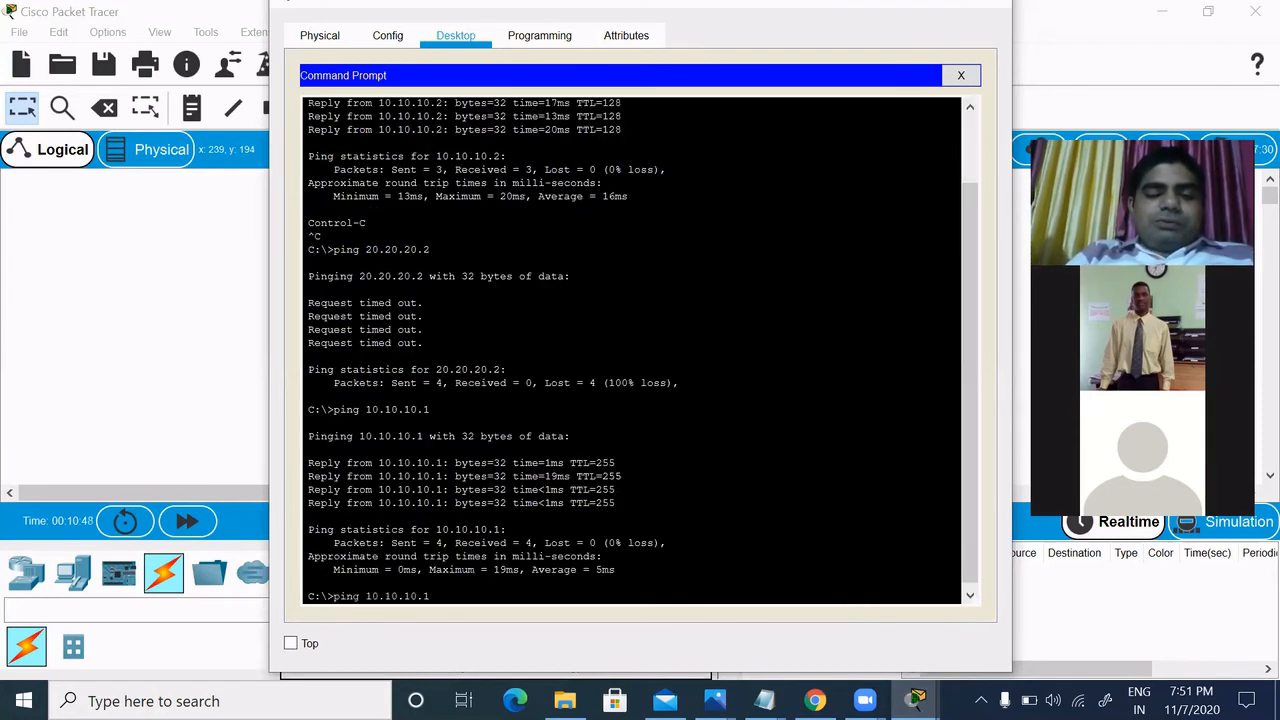
{"action": "key", "text": "BackSpace"}
{"action": "key", "text": "BackSpace"}
{"action": "key", "text": "BackSpace"}
{"action": "key", "text": "BackSpace"}
{"action": "key", "text": "BackSpace"}
{"action": "key", "text": "BackSpace"}
{"action": "key", "text": "BackSpace"}
{"action": "key", "text": "BackSpace"}
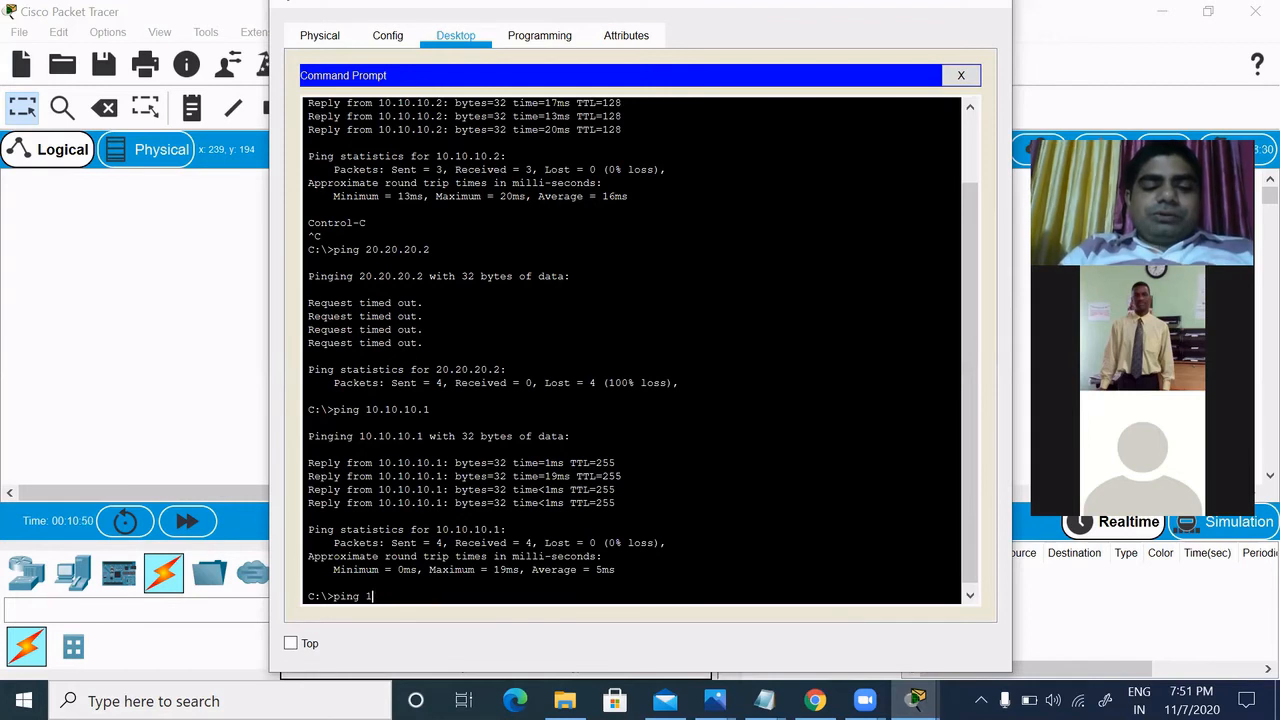
{"action": "type", "text": "20.20.20"}
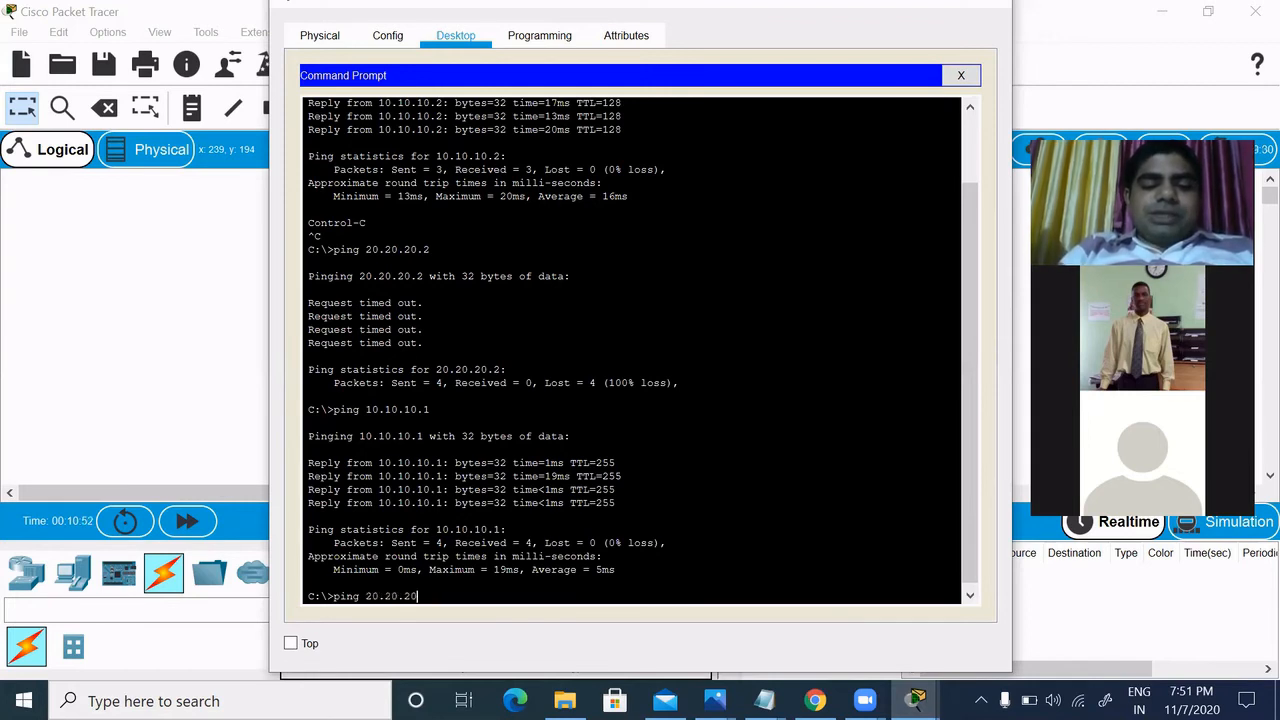
{"action": "type", "text": ".1"}
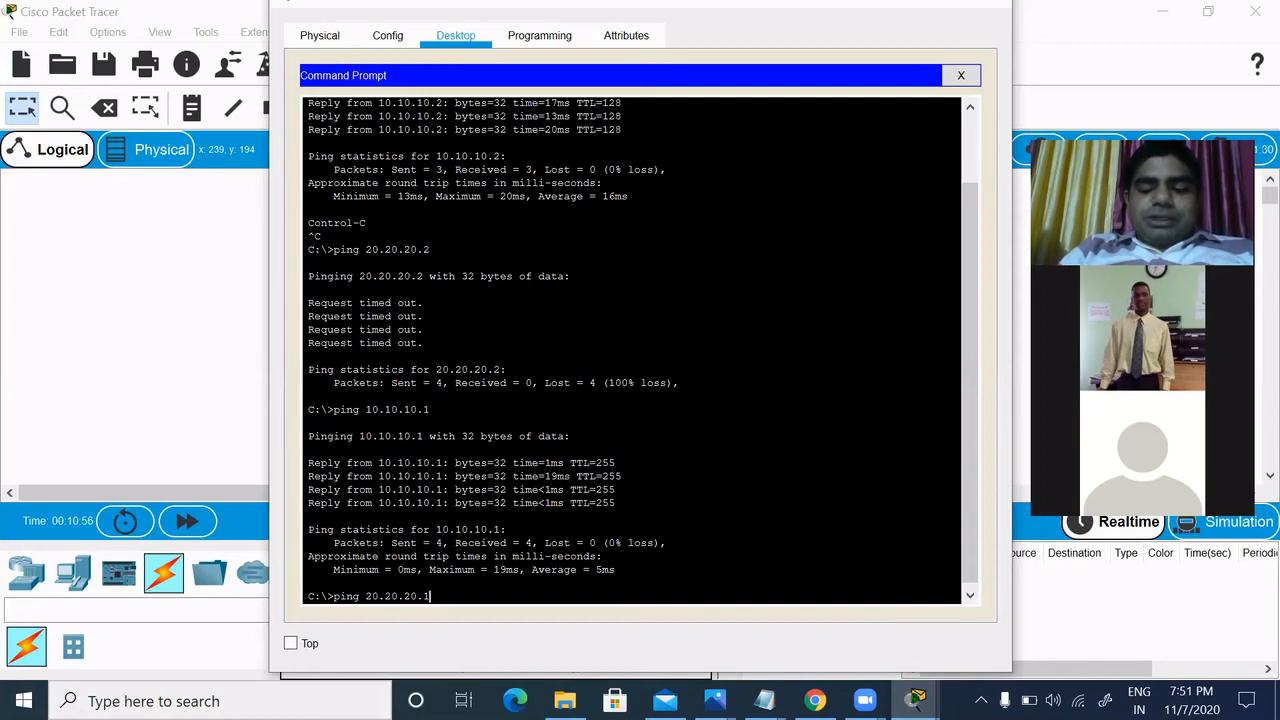
{"action": "key", "text": "Return"}
{"action": "key", "text": "ctrl+c"}
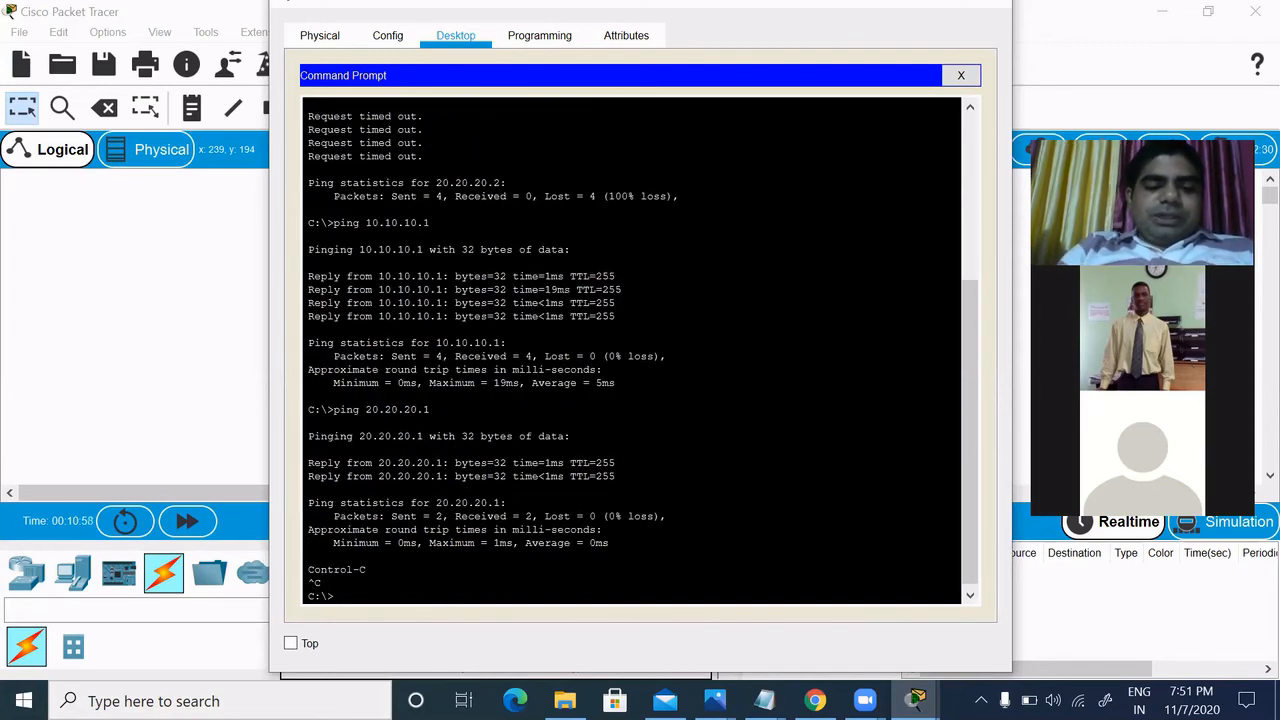
Ping the VLAN 20 host 20.20.20.2 twice from PC0 and compare the first response line of both runs.
{"action": "key", "text": "Up"}
{"action": "key", "text": "BackSpace"}
{"action": "type", "text": "20.20.20."}
{"action": "key", "text": "Return"}
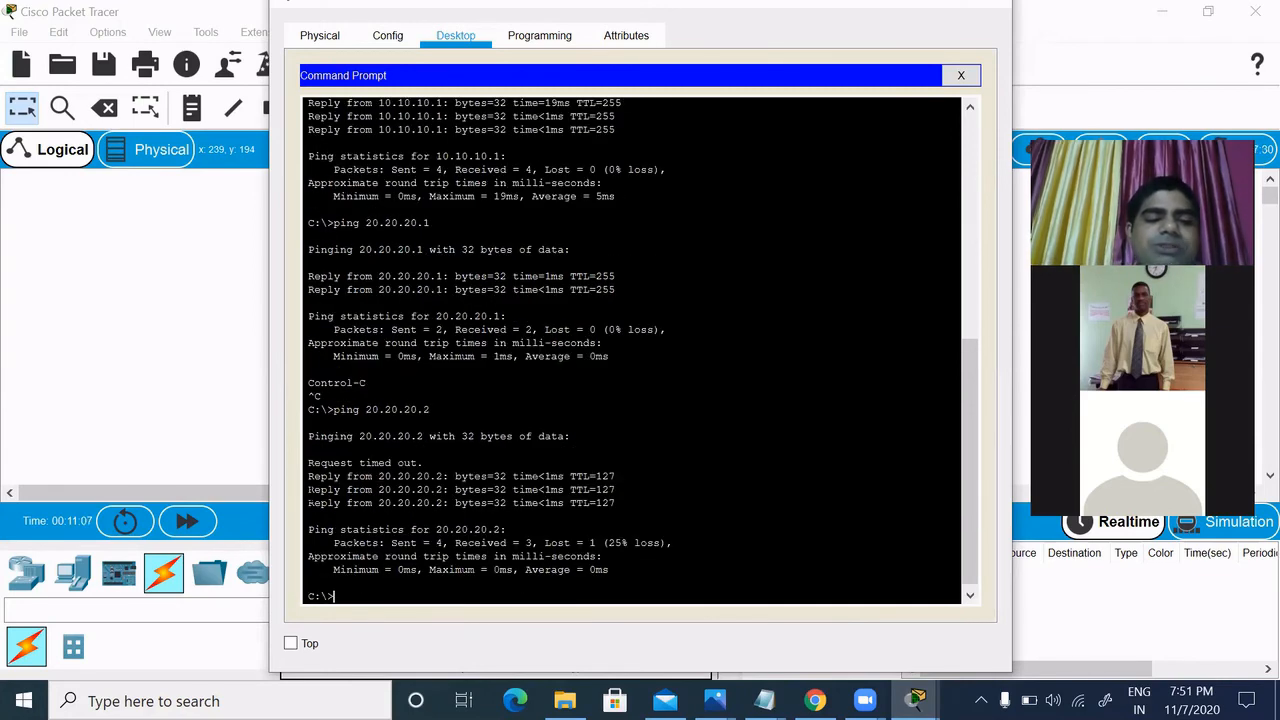
{"action": "left_click_drag", "start_coordinate": [308, 463], "coordinate": [423, 463]}
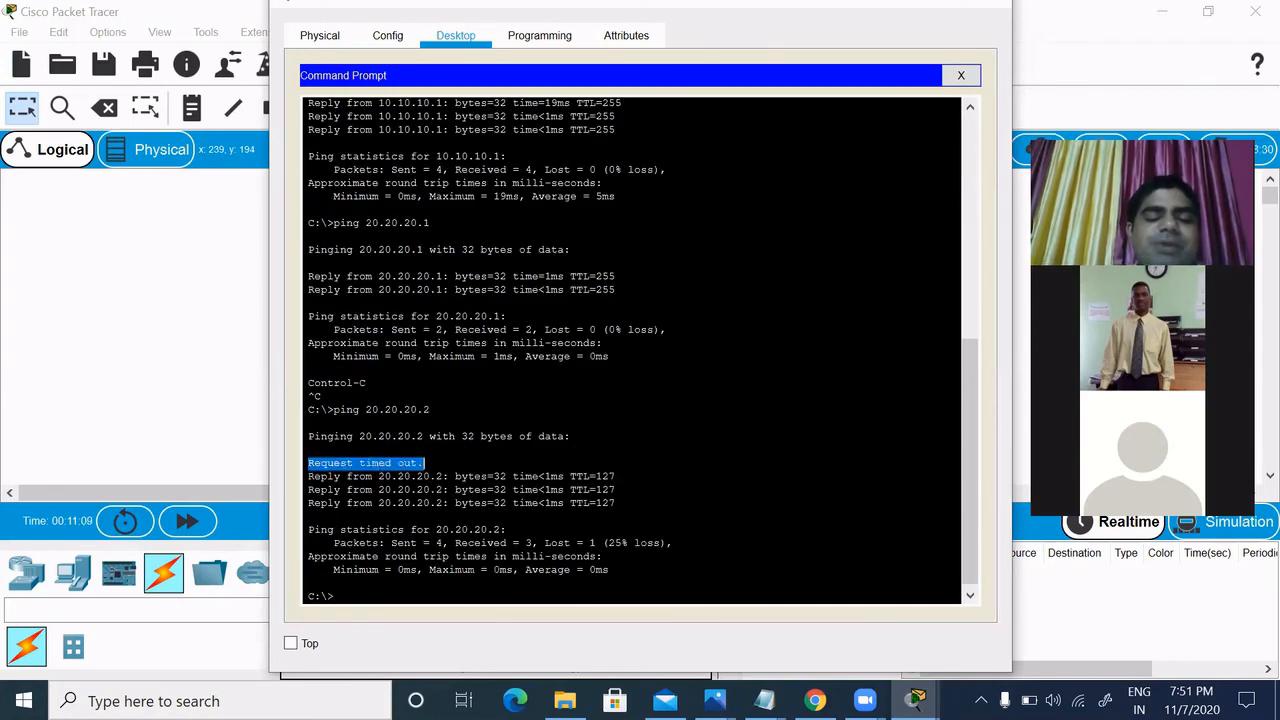
{"action": "key", "text": "Up"}
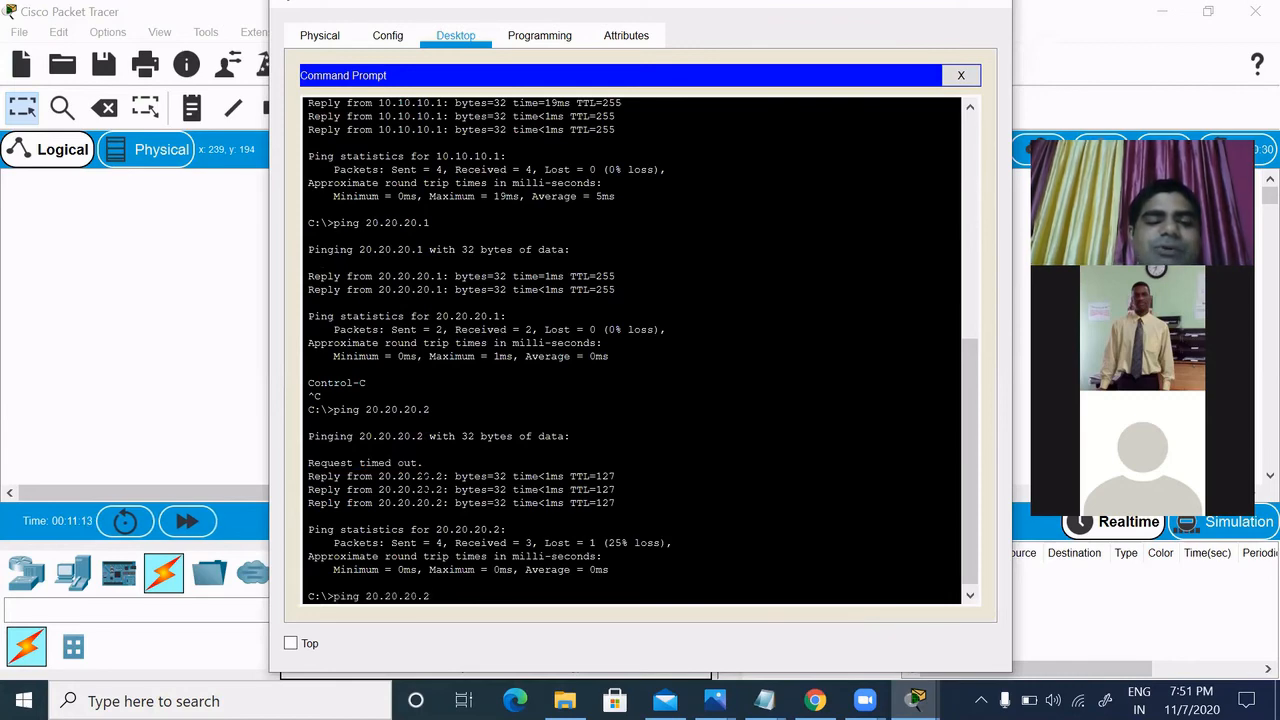
{"action": "key", "text": "Return"}
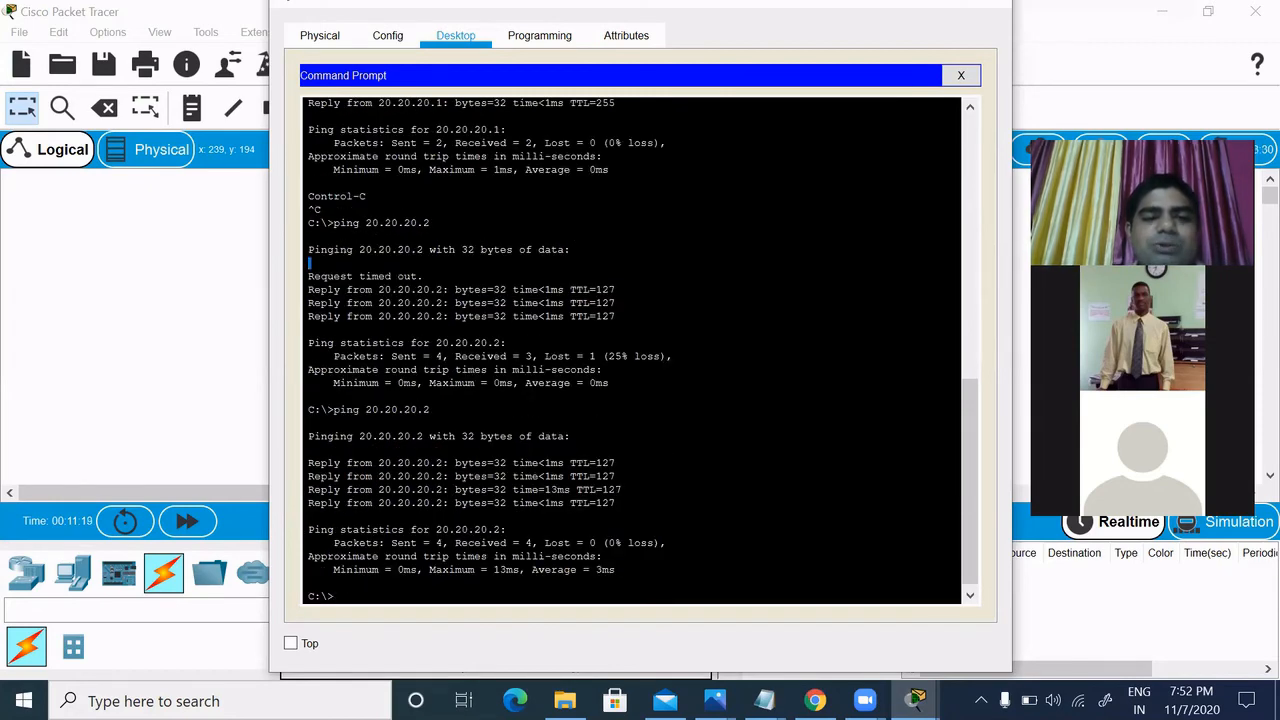
{"action": "left_click_drag", "start_coordinate": [309, 276], "coordinate": [424, 277]}
Ping the VLAN 30 gateway 30.30.30.1 from PC0 and stop the ping early.
{"action": "key", "text": "Up"}
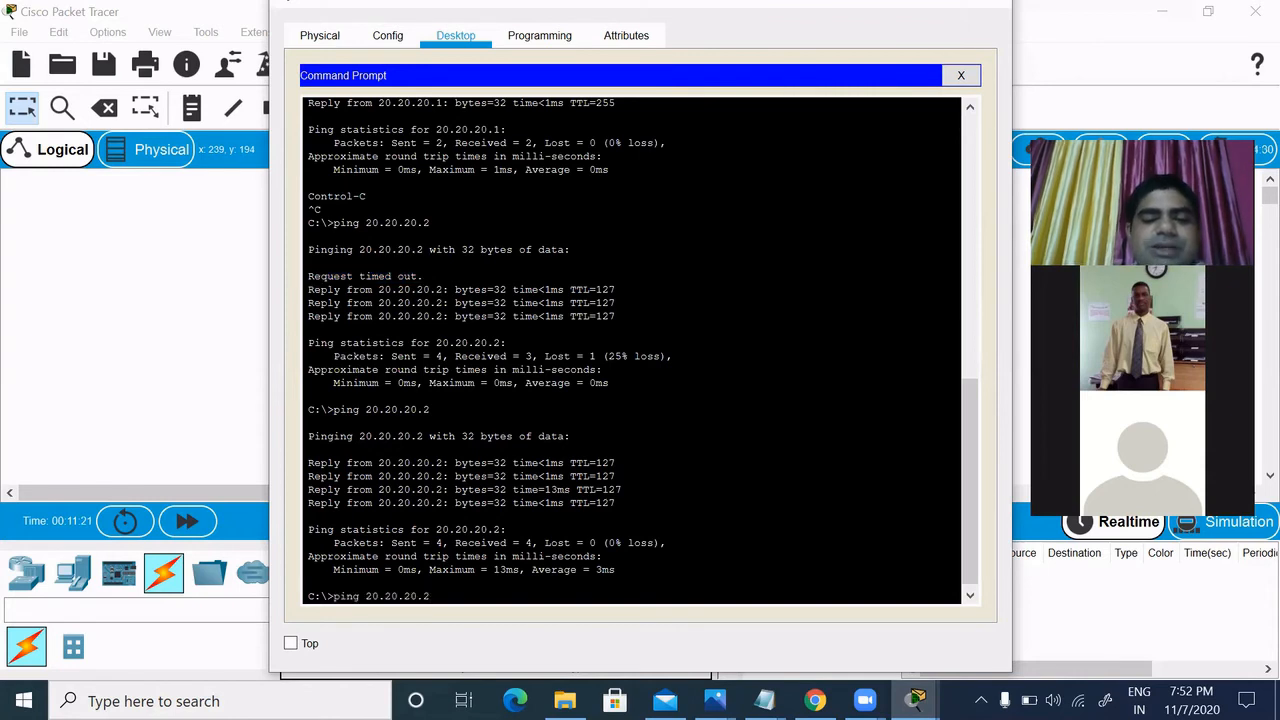
{"action": "key", "text": "Left"}
{"action": "key", "text": "Left"}
{"action": "key", "text": "Left"}
{"action": "key", "text": "BackSpace"}
{"action": "key", "text": "BackSpace"}
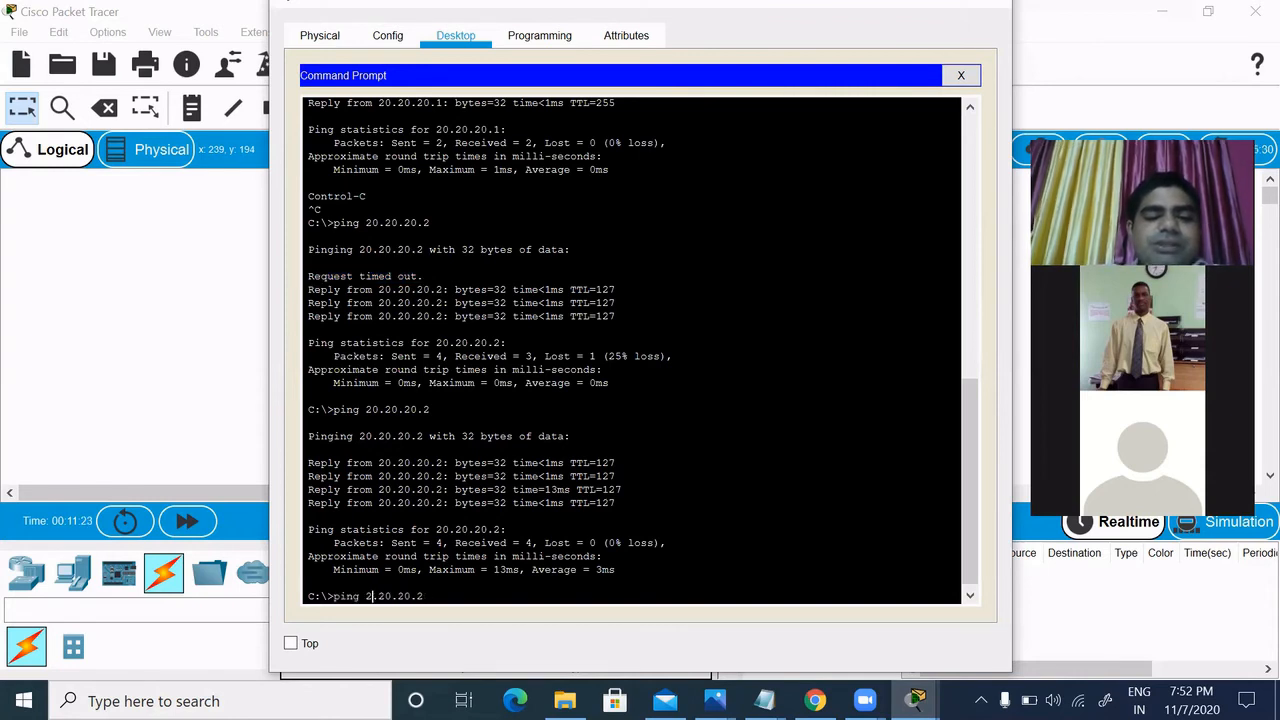
{"action": "type", "text": "30"}
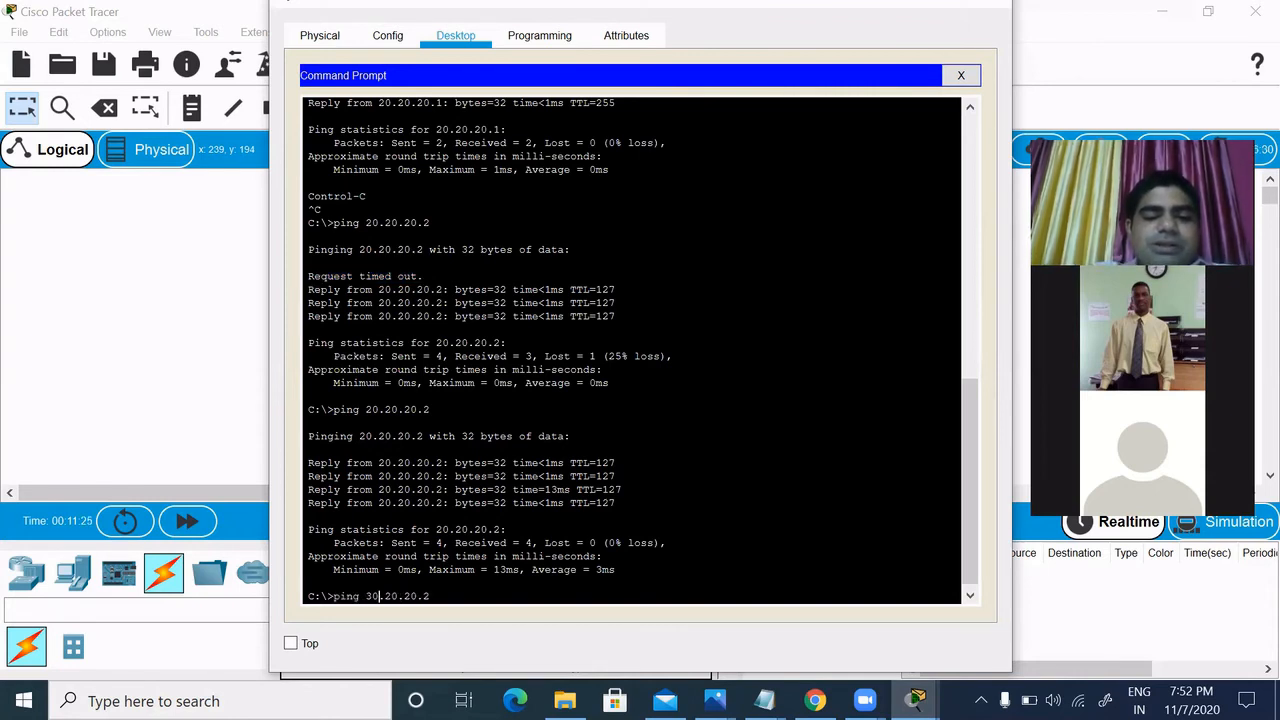
{"action": "key", "text": "Right"}
{"action": "key", "text": "Right"}
{"action": "key", "text": "Right"}
{"action": "key", "text": "BackSpace"}
{"action": "key", "text": "BackSpace"}
{"action": "type", "text": "3"}
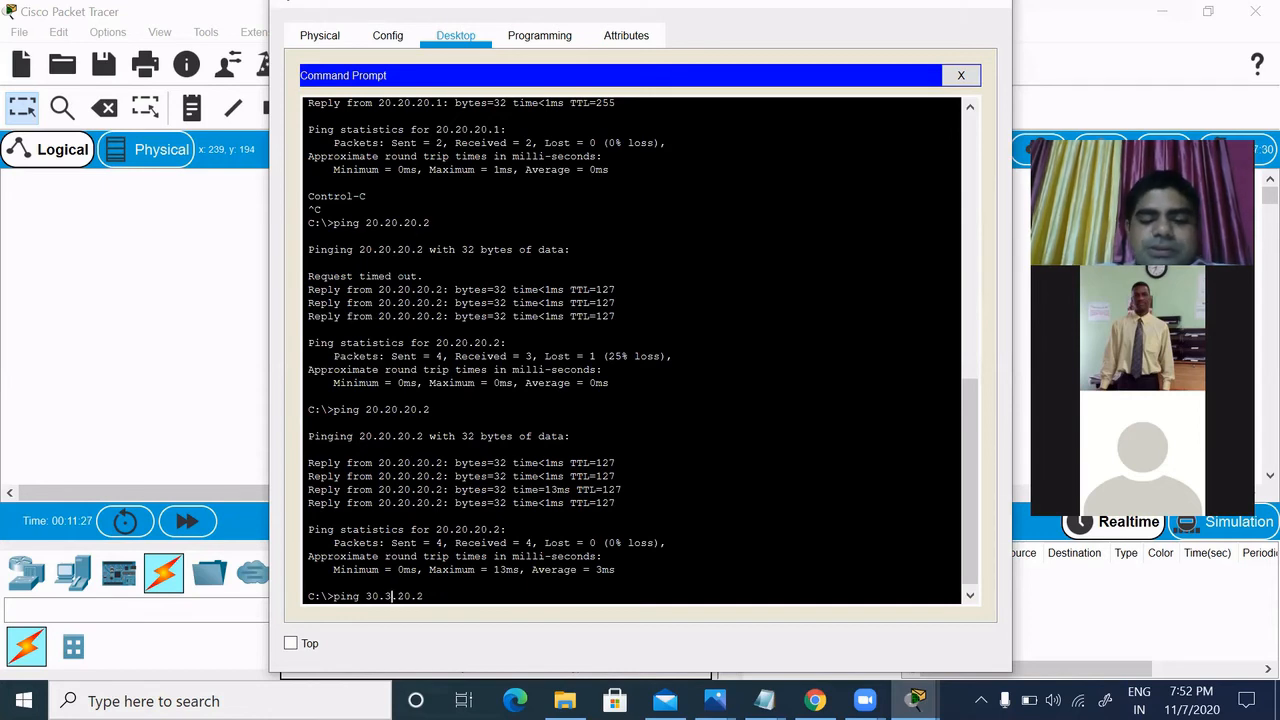
{"action": "type", "text": "0"}
{"action": "key", "text": "BackSpace"}
{"action": "type", "text": "3"}
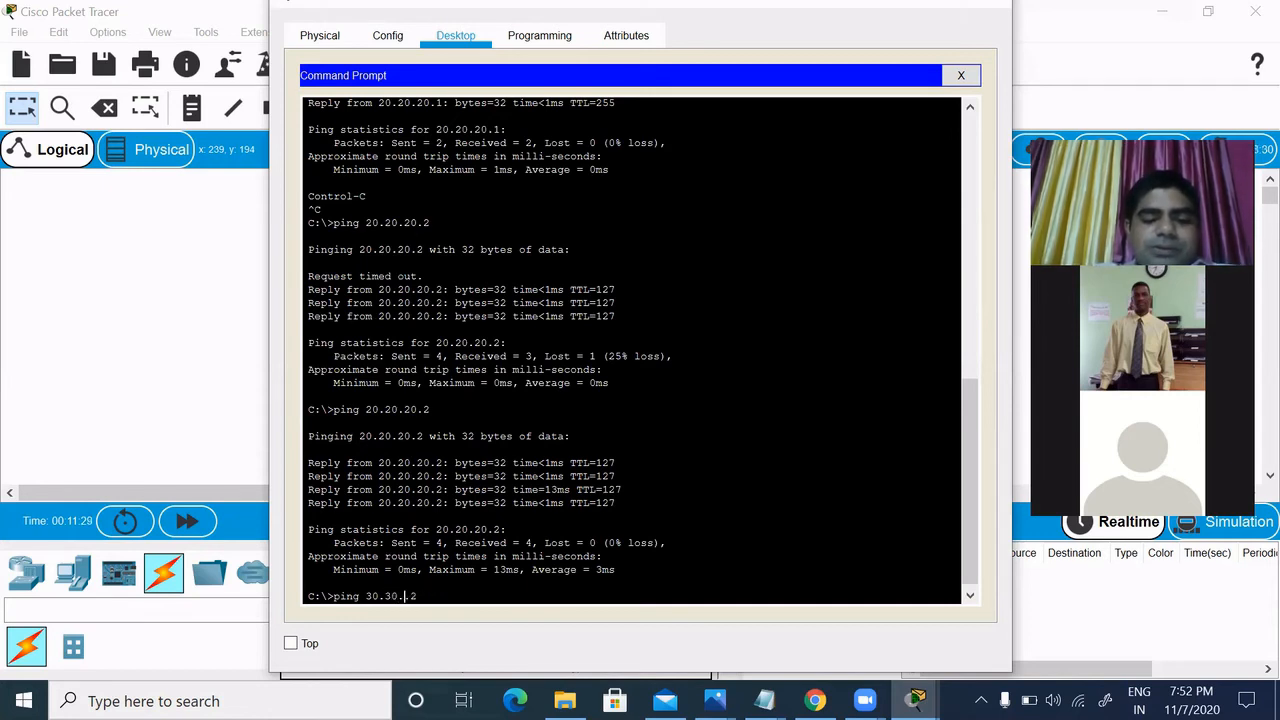
{"action": "key", "text": "BackSpace"}
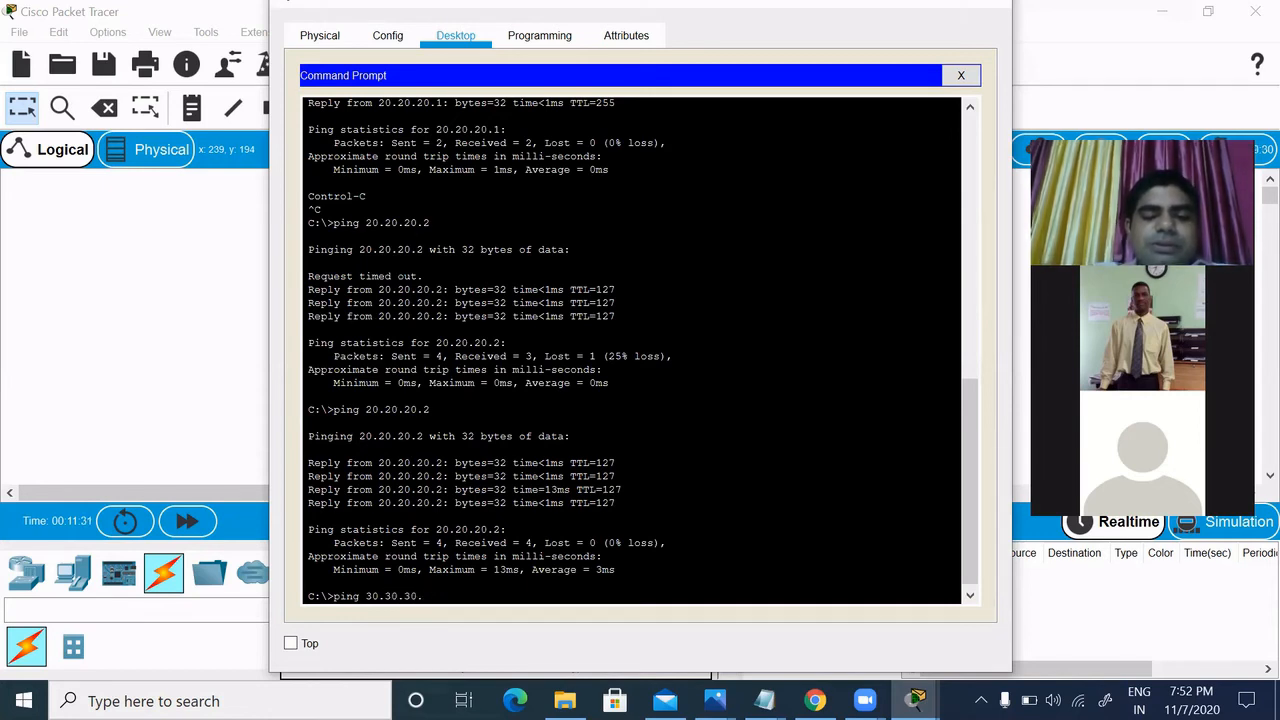
{"action": "type", "text": "1"}
{"action": "key", "text": "Return"}
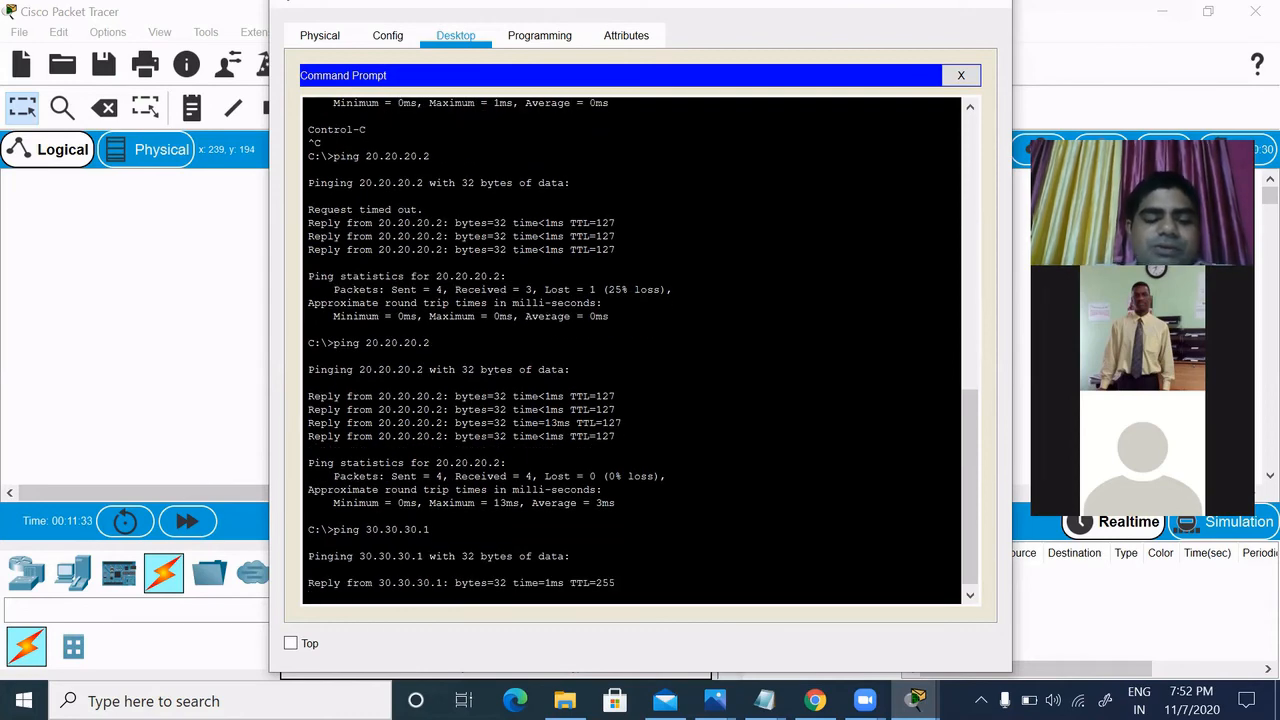
{"action": "key", "text": "ctrl+c"}
Ping the VLAN 30 host 30.30.30.2 twice from PC0, interrupt the second run and return to the topology.
{"action": "key", "text": "Up"}
{"action": "key", "text": "BackSpace"}
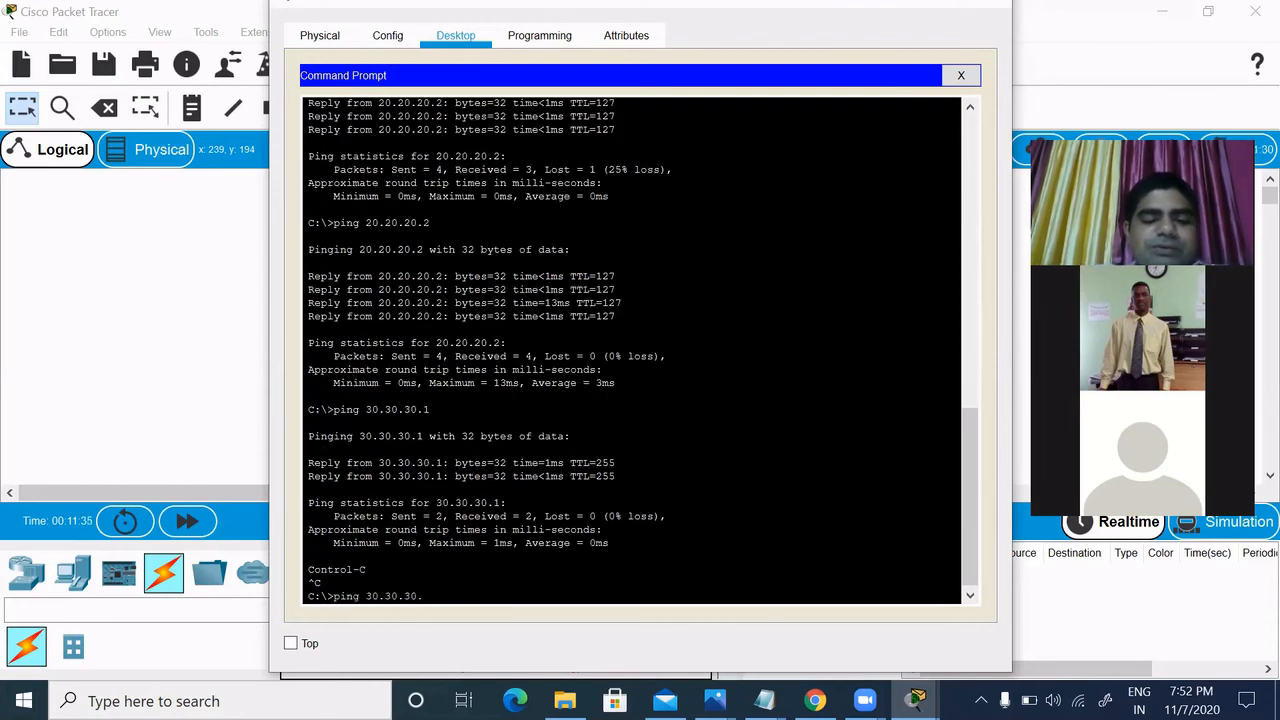
{"action": "type", "text": "2"}
{"action": "key", "text": "Return"}
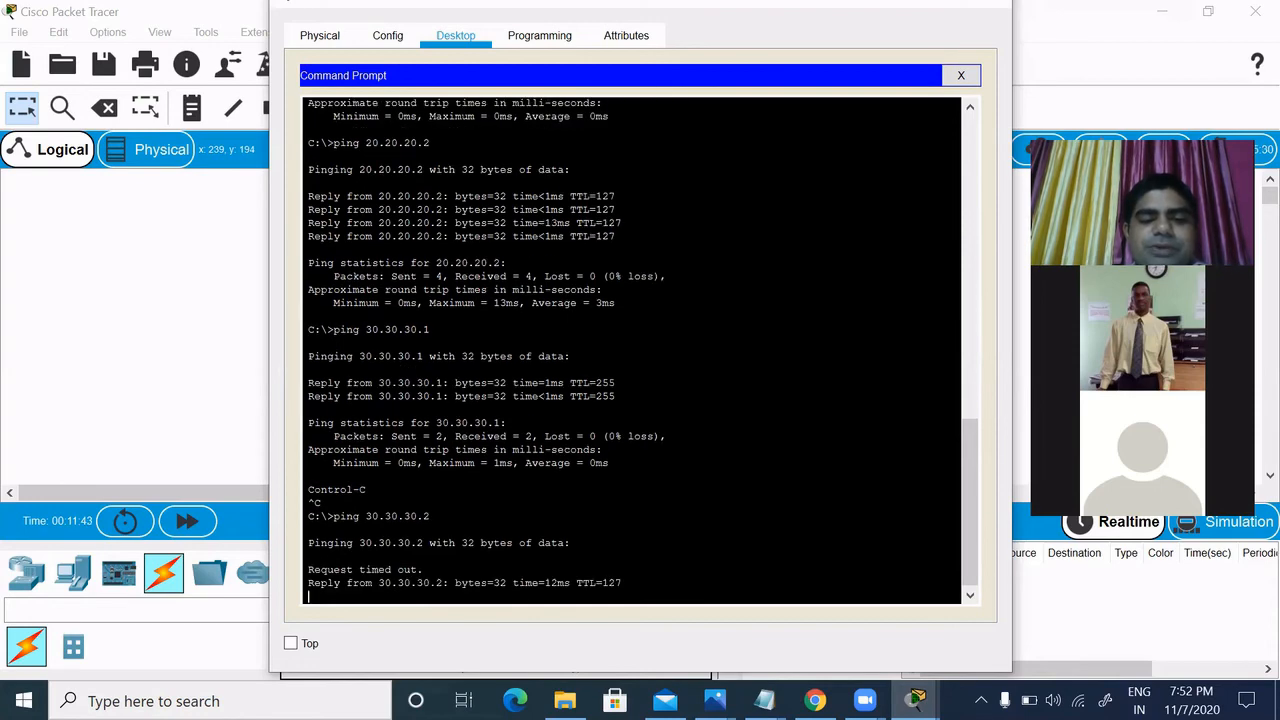
{"action": "key", "text": "Return"}
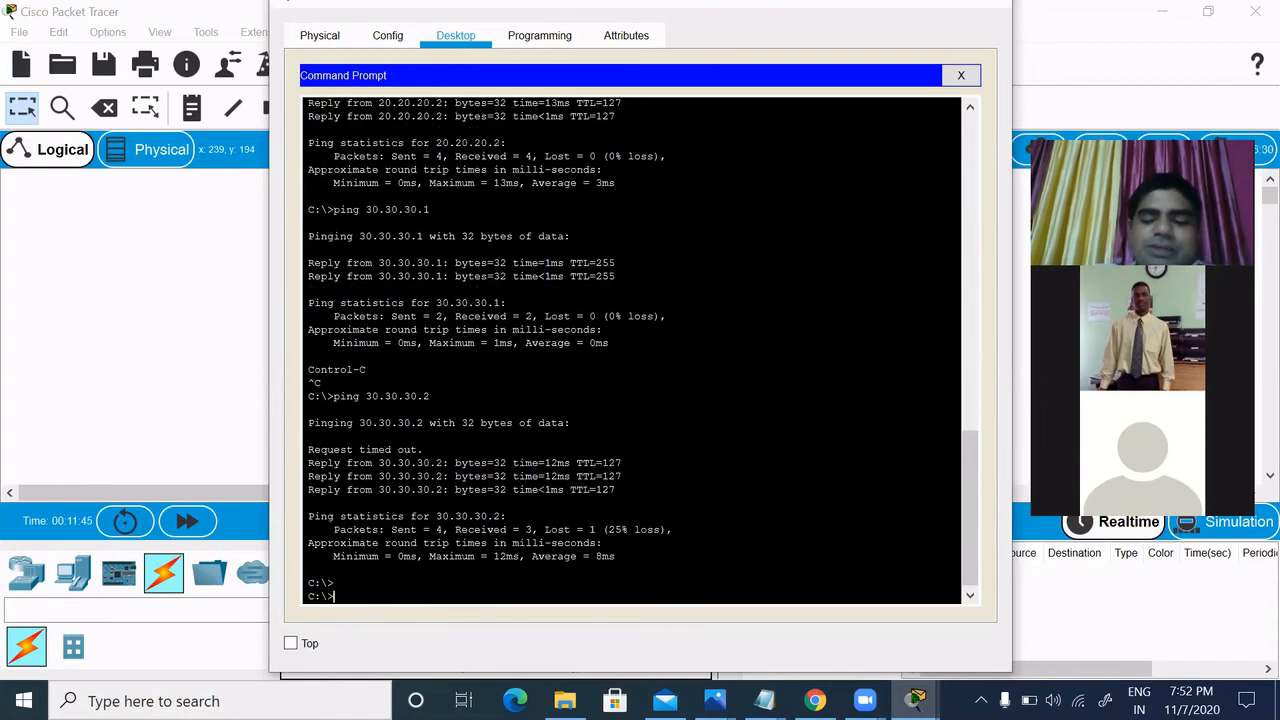
{"action": "key", "text": "Up"}
{"action": "key", "text": "Return"}
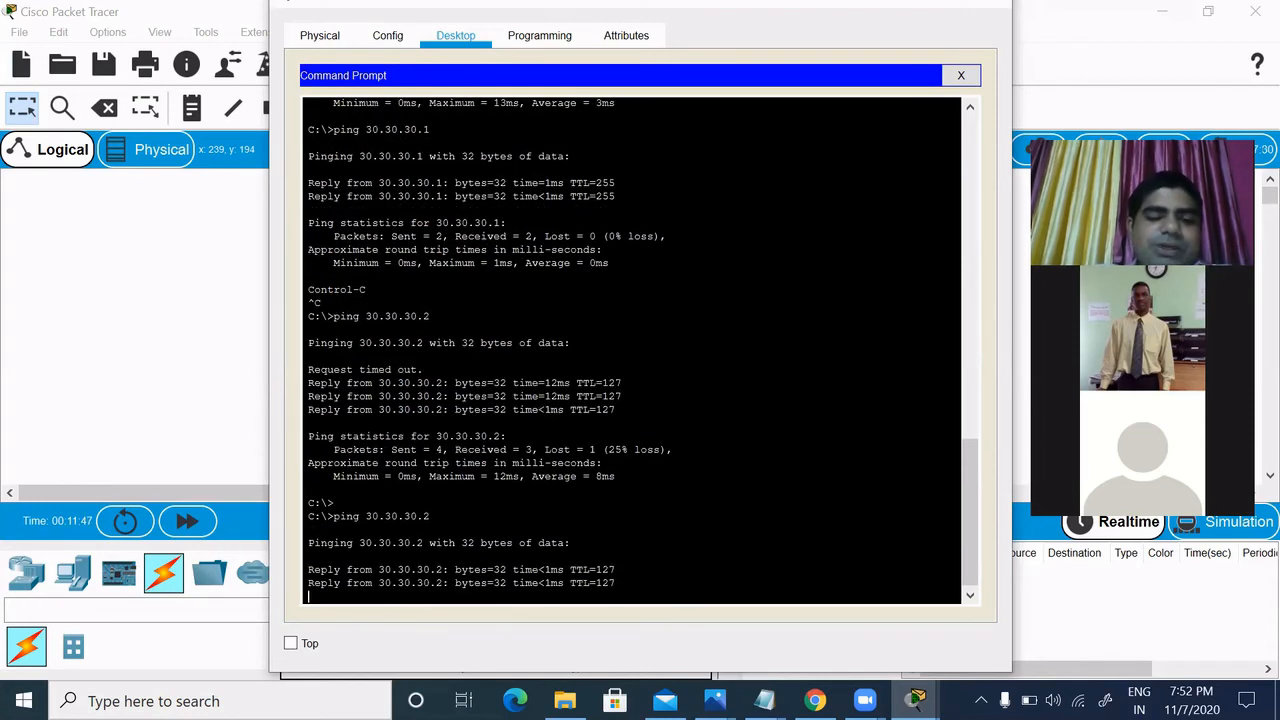
{"action": "key", "text": "ctrl+c"}
{"action": "left_click", "coordinate": [185, 430]}
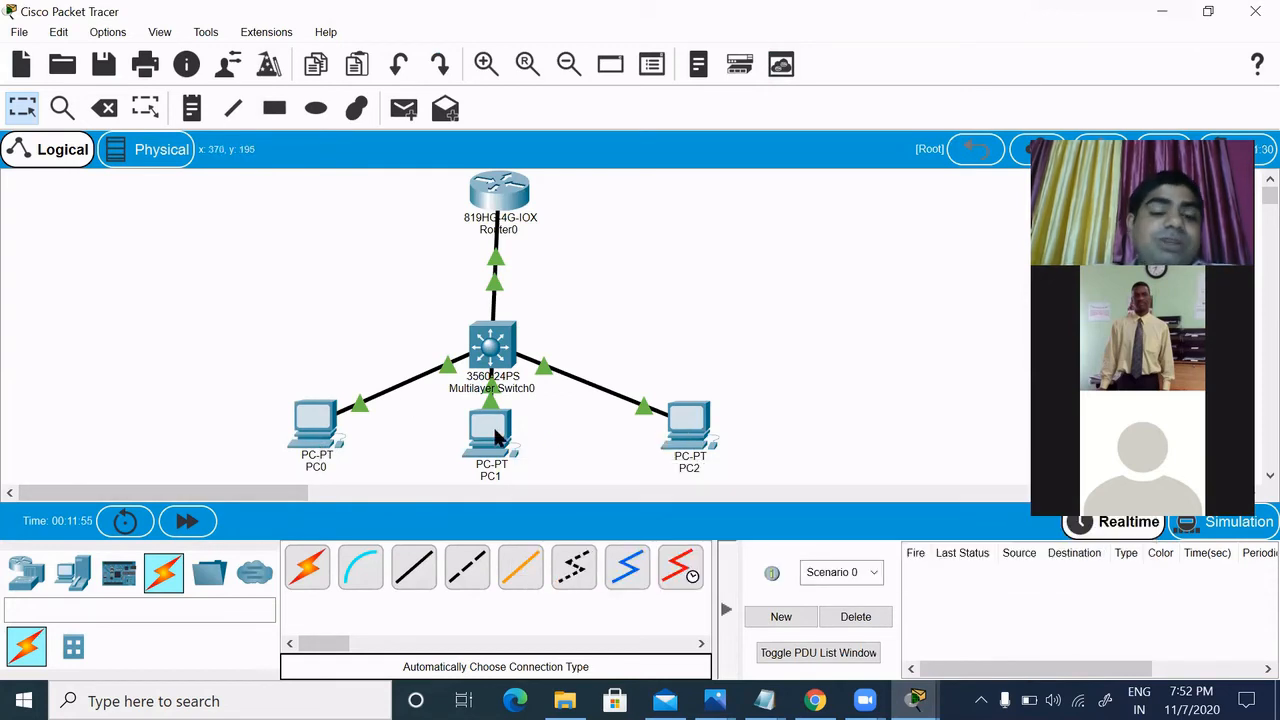
Open the Command Prompt on PC2, ping the VLAN 10 host 10.10.10.2 and stop the ping early.
{"action": "left_click", "coordinate": [686, 428]}
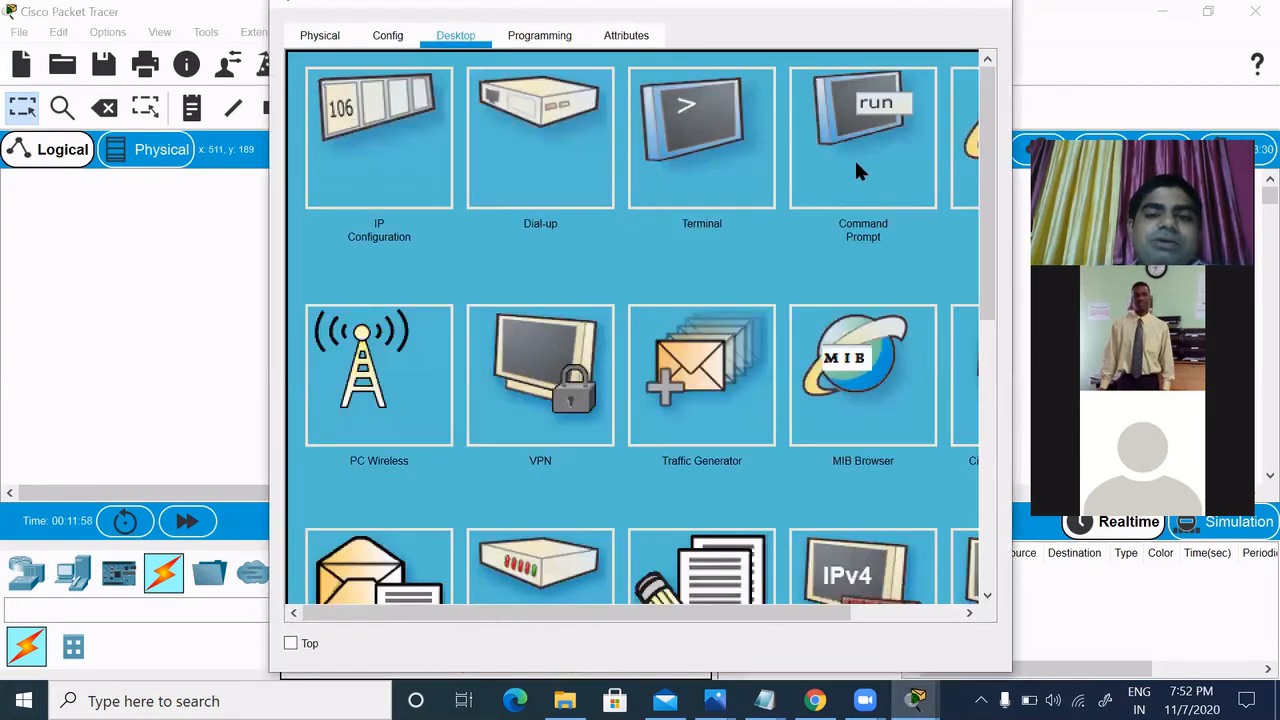
{"action": "left_click", "coordinate": [856, 165]}
{"action": "type", "text": "p"}
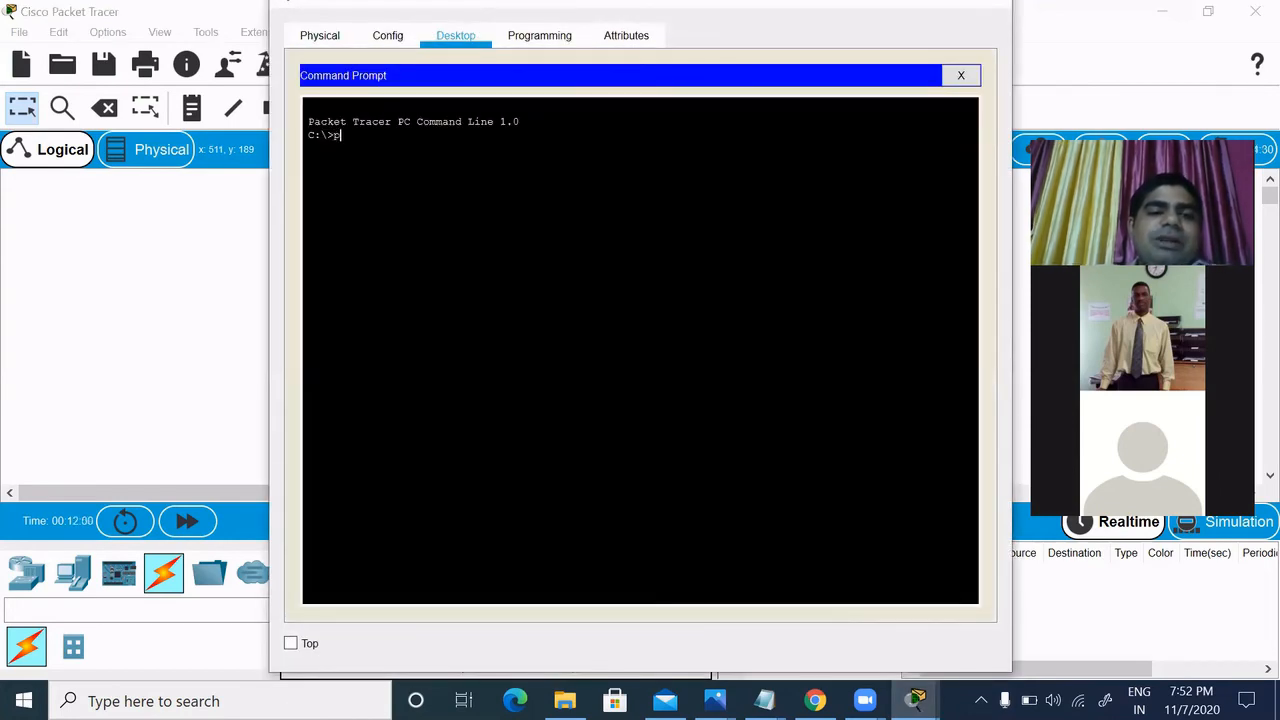
{"action": "type", "text": "ing 10"}
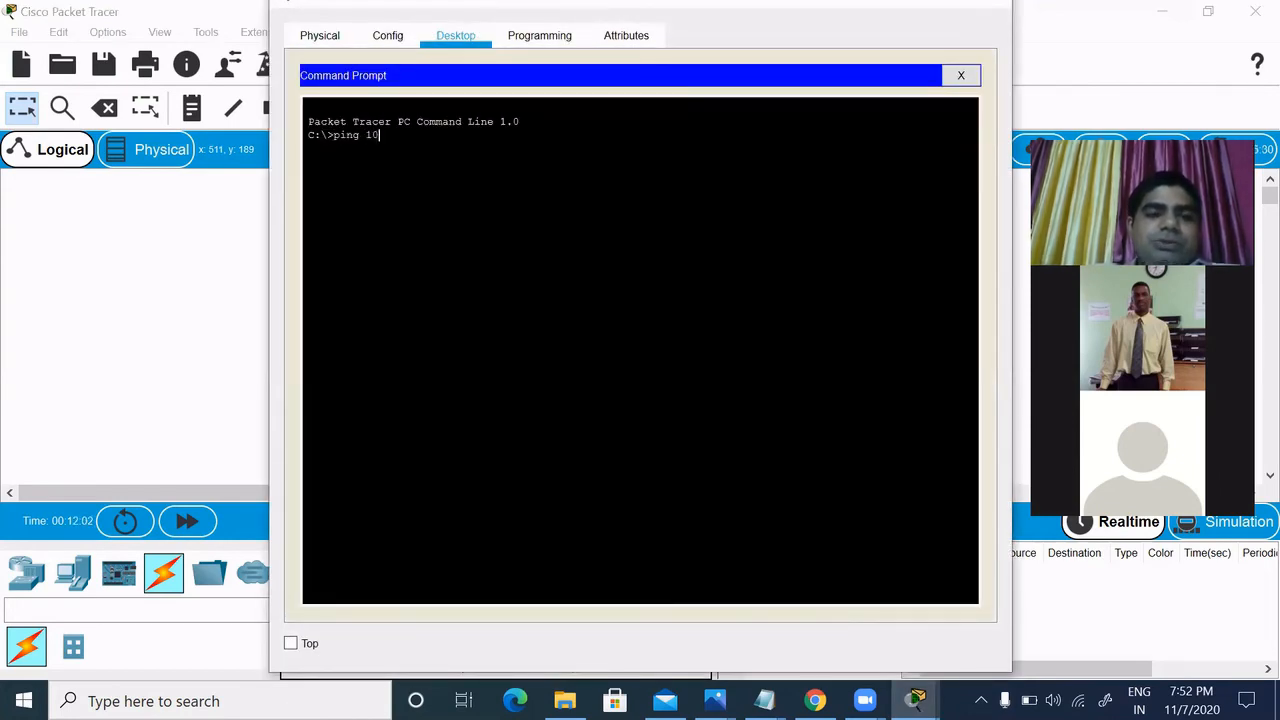
{"action": "type", "text": ".10.10"}
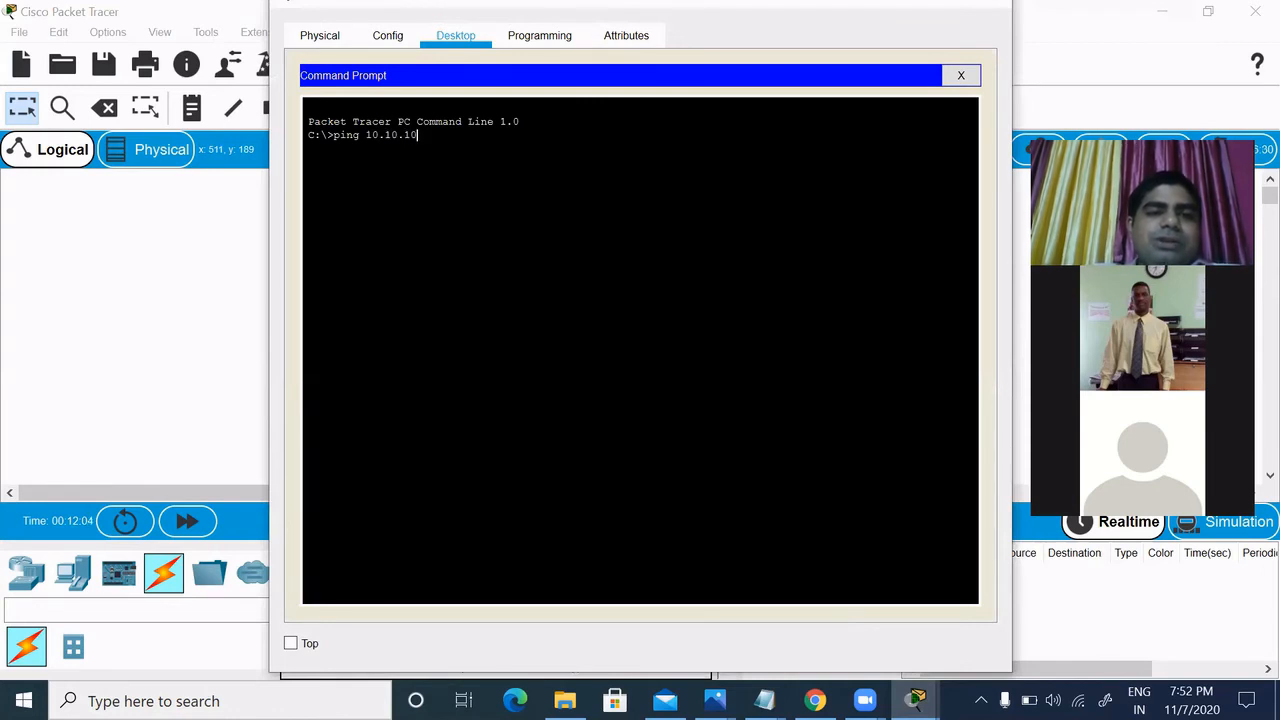
{"action": "type", "text": ".2"}
{"action": "key", "text": "Return"}
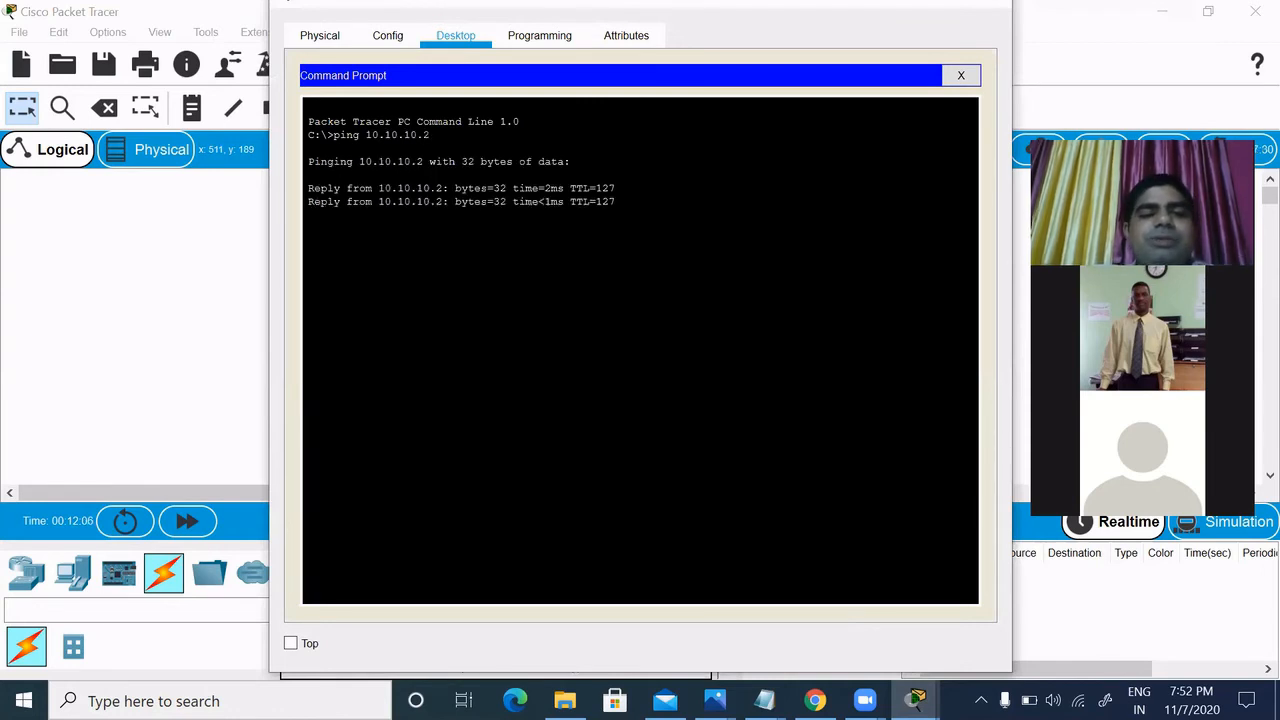
{"action": "key", "text": "ctrl+c"}
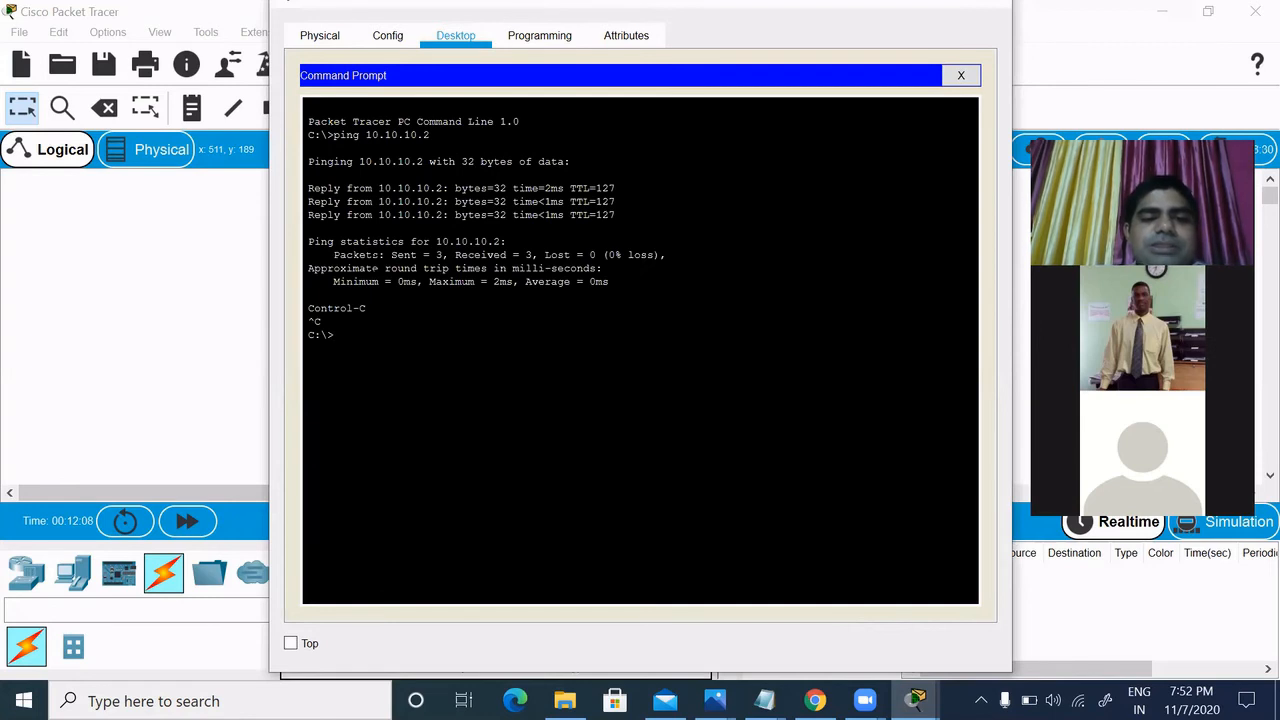
Ping the VLAN 20 host 20.20.20.2 from PC2 and return to the topology.
{"action": "key", "text": "Up"}
{"action": "key", "text": "BackSpace"}
{"action": "key", "text": "BackSpace"}
{"action": "key", "text": "BackSpace"}
{"action": "key", "text": "BackSpace"}
{"action": "key", "text": "BackSpace"}
{"action": "key", "text": "BackSpace"}
{"action": "key", "text": "BackSpace"}
{"action": "key", "text": "BackSpace"}
{"action": "key", "text": "BackSpace"}
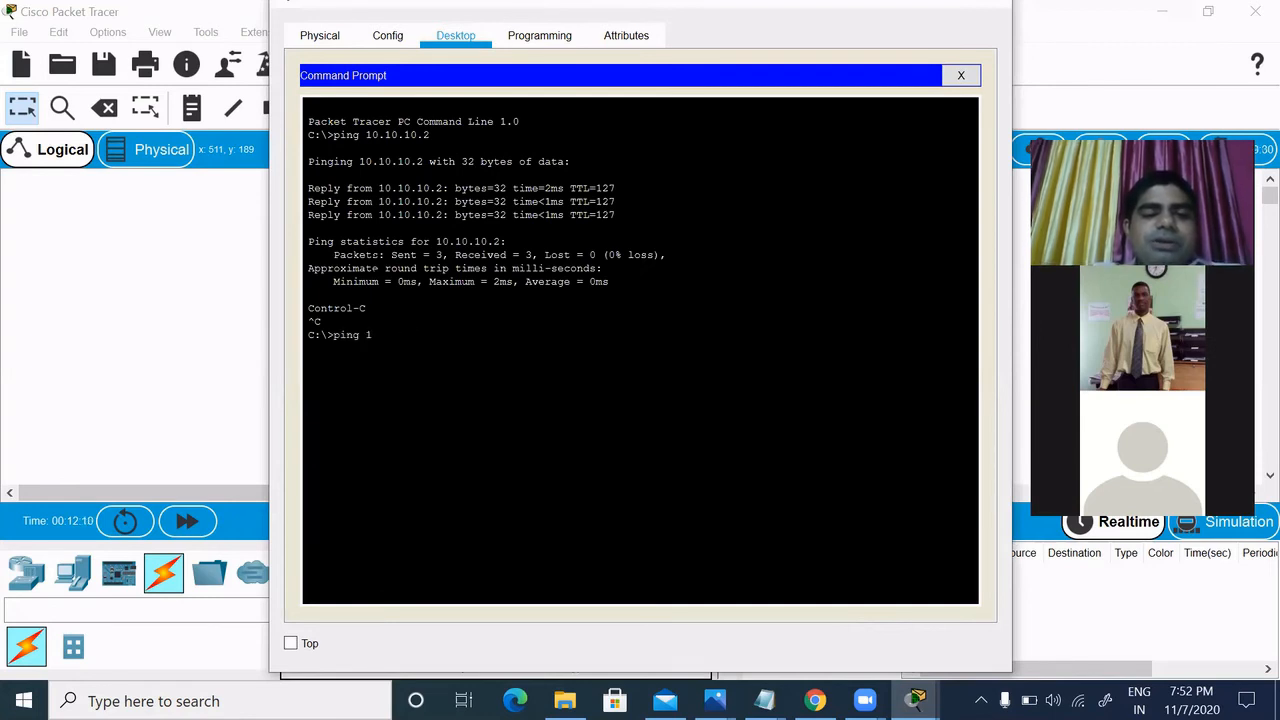
{"action": "key", "text": "BackSpace"}
{"action": "type", "text": "30"}
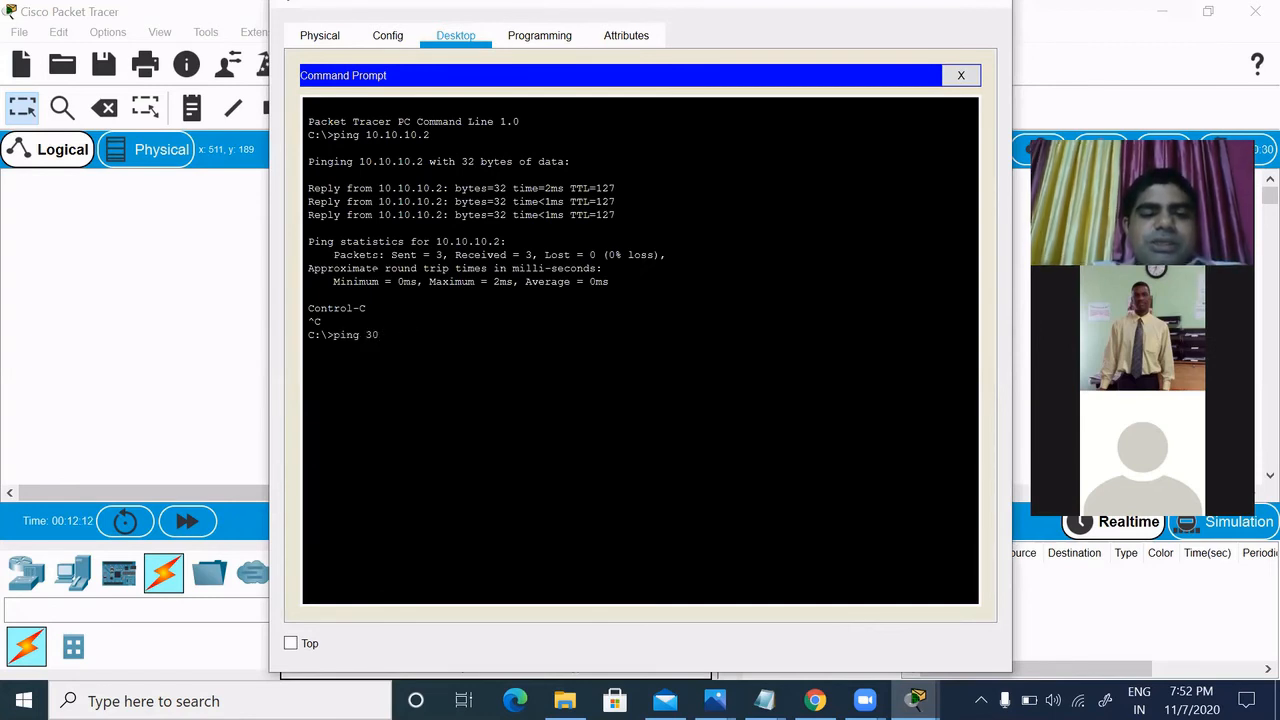
{"action": "key", "text": "BackSpace"}
{"action": "key", "text": "BackSpace"}
{"action": "type", "text": "20.2"}
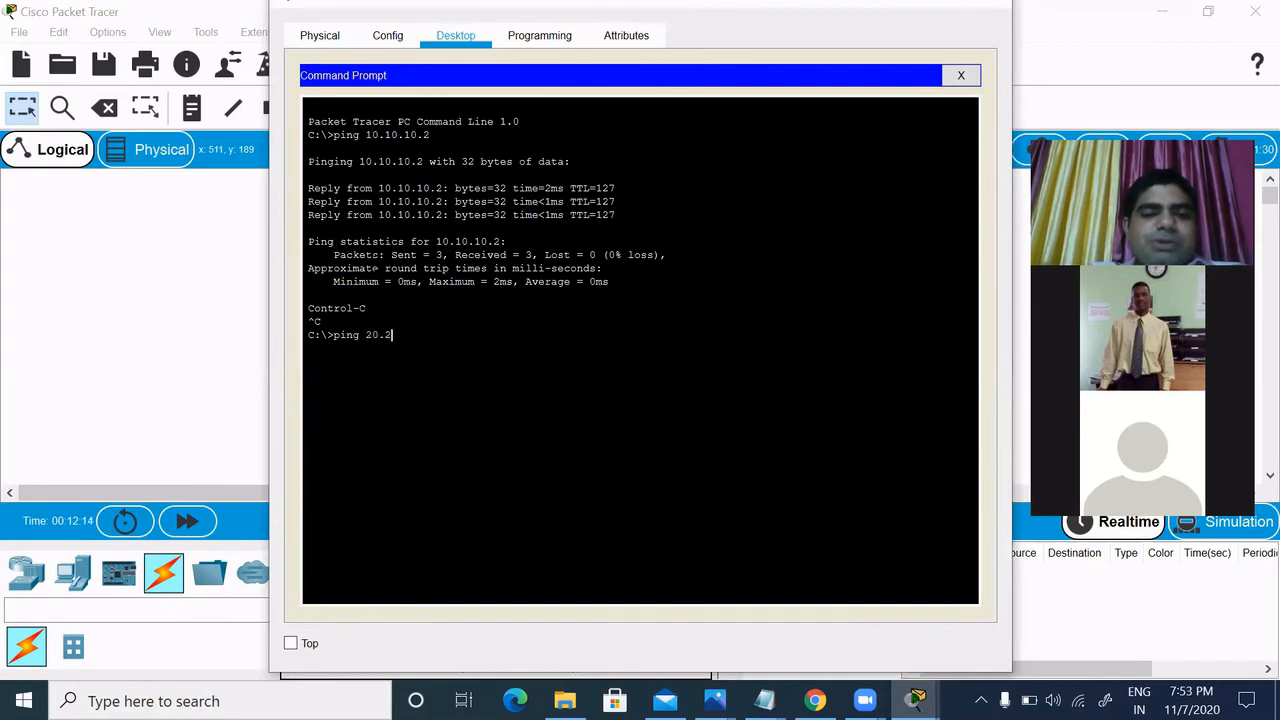
{"action": "type", "text": "0.20."}
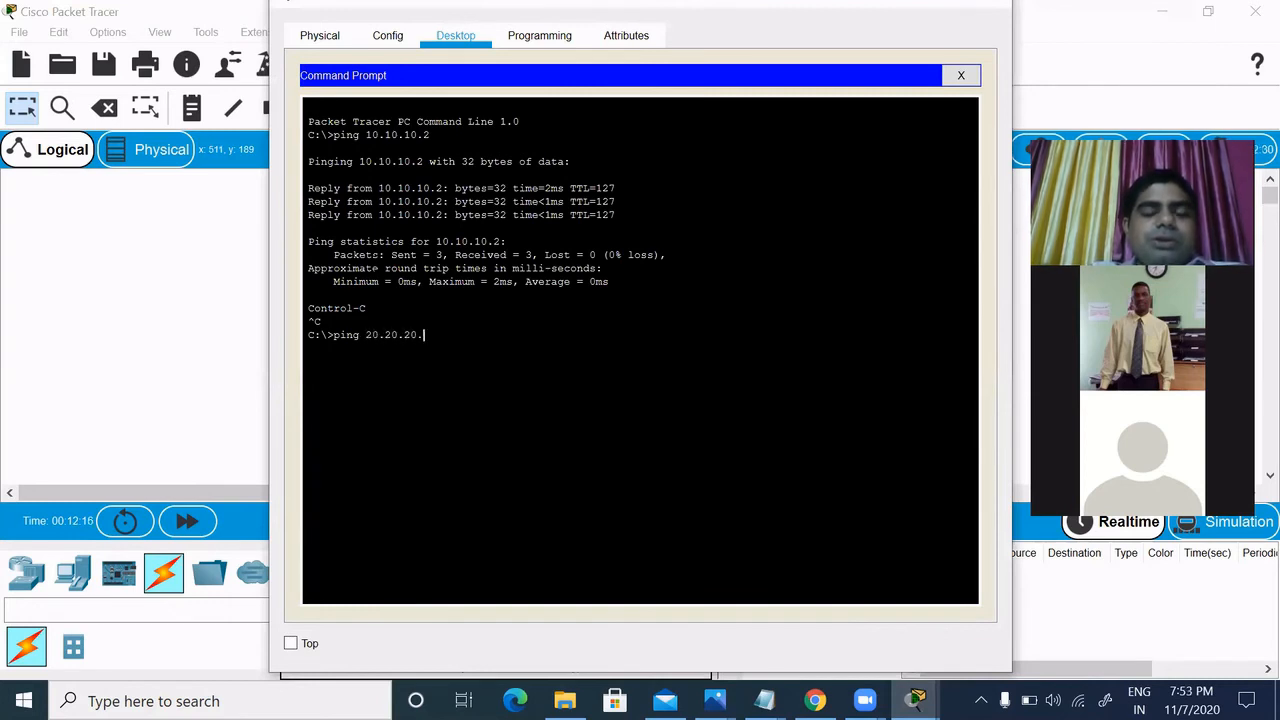
{"action": "type", "text": "2"}
{"action": "key", "text": "Return"}
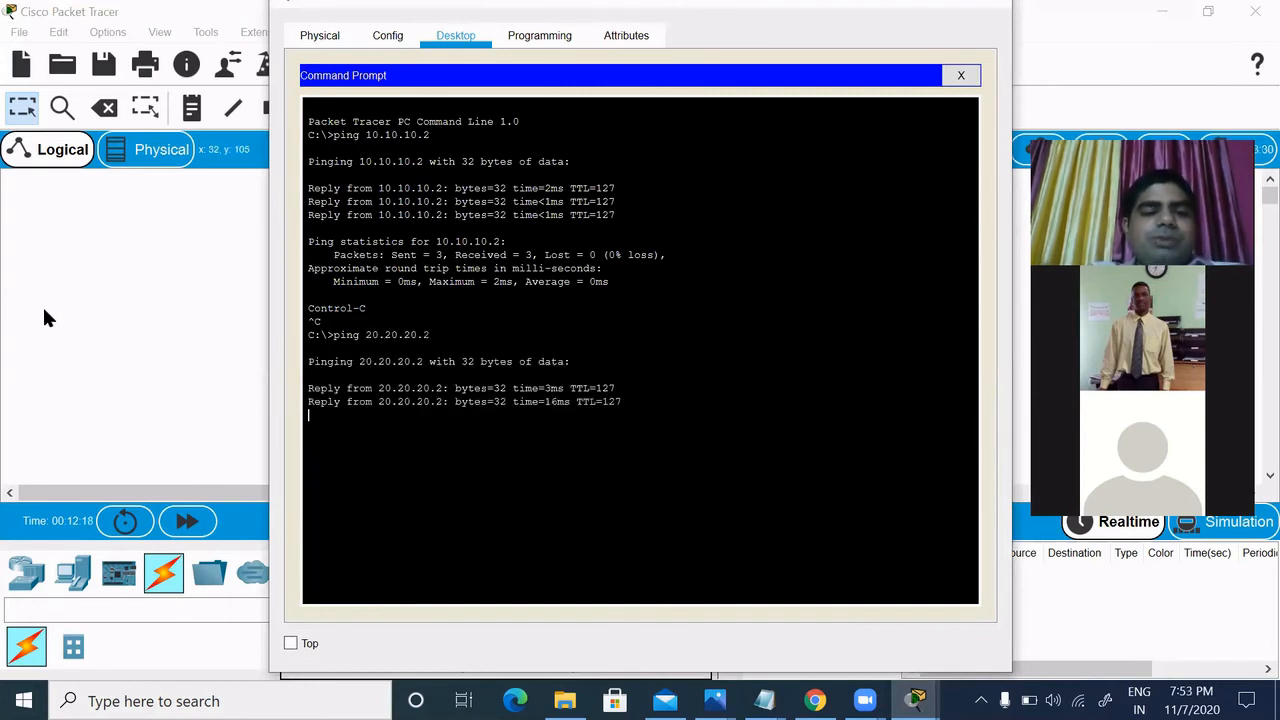
{"action": "left_click", "coordinate": [44, 311]}
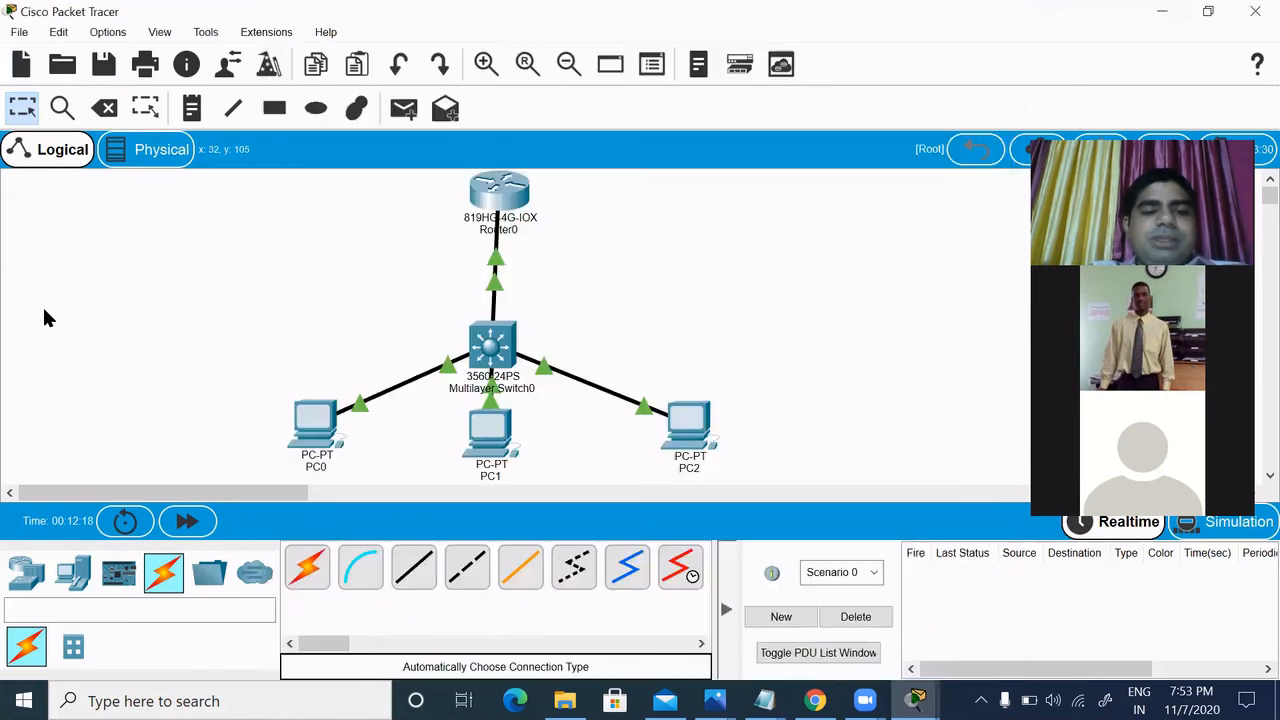
Open the Command Prompt on PC1, ping the VLAN 10 host 10.10.10.2 and stop the ping early.
{"action": "left_click", "coordinate": [489, 426]}
{"action": "left_click", "coordinate": [824, 150]}
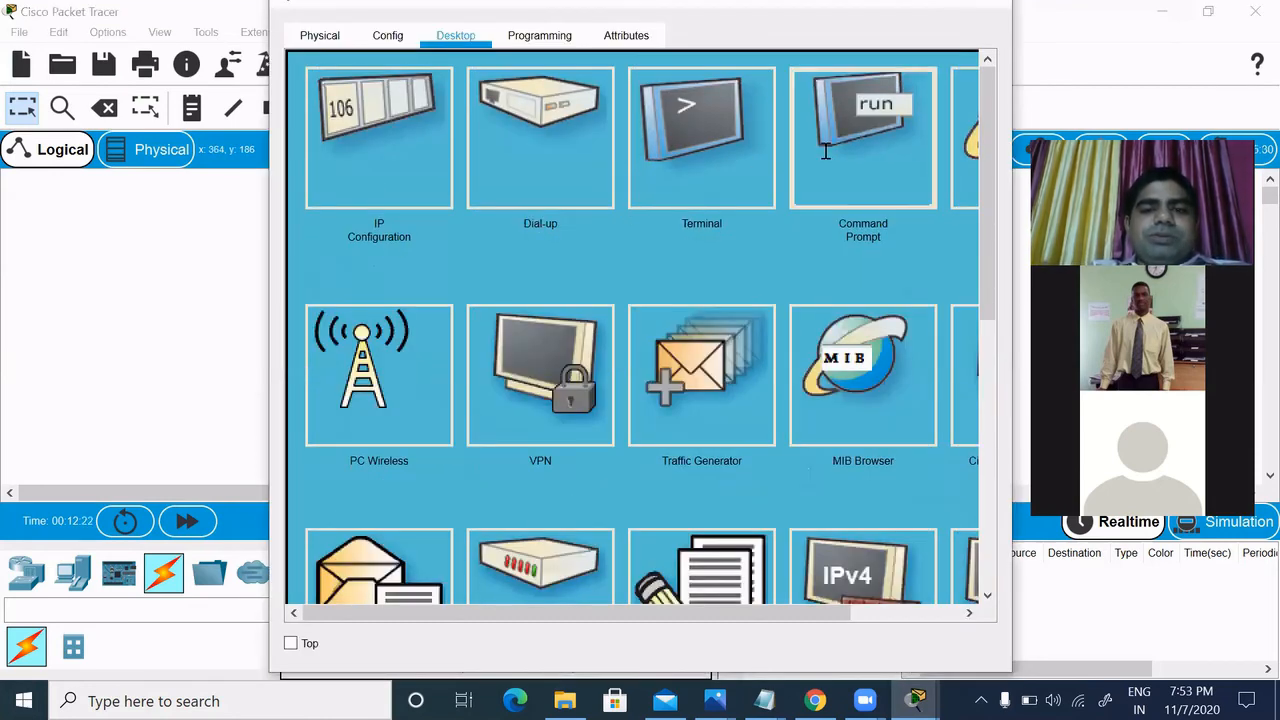
{"action": "type", "text": "ping 10"}
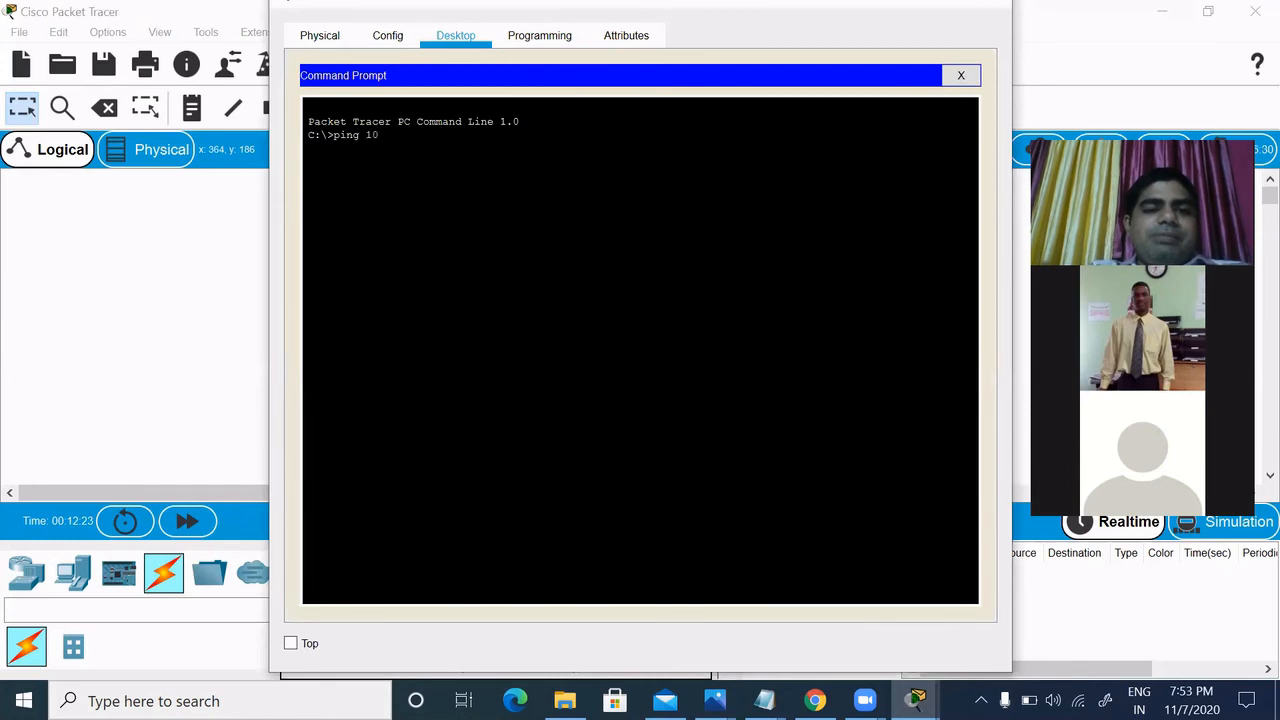
{"action": "type", "text": ".10.10.1"}
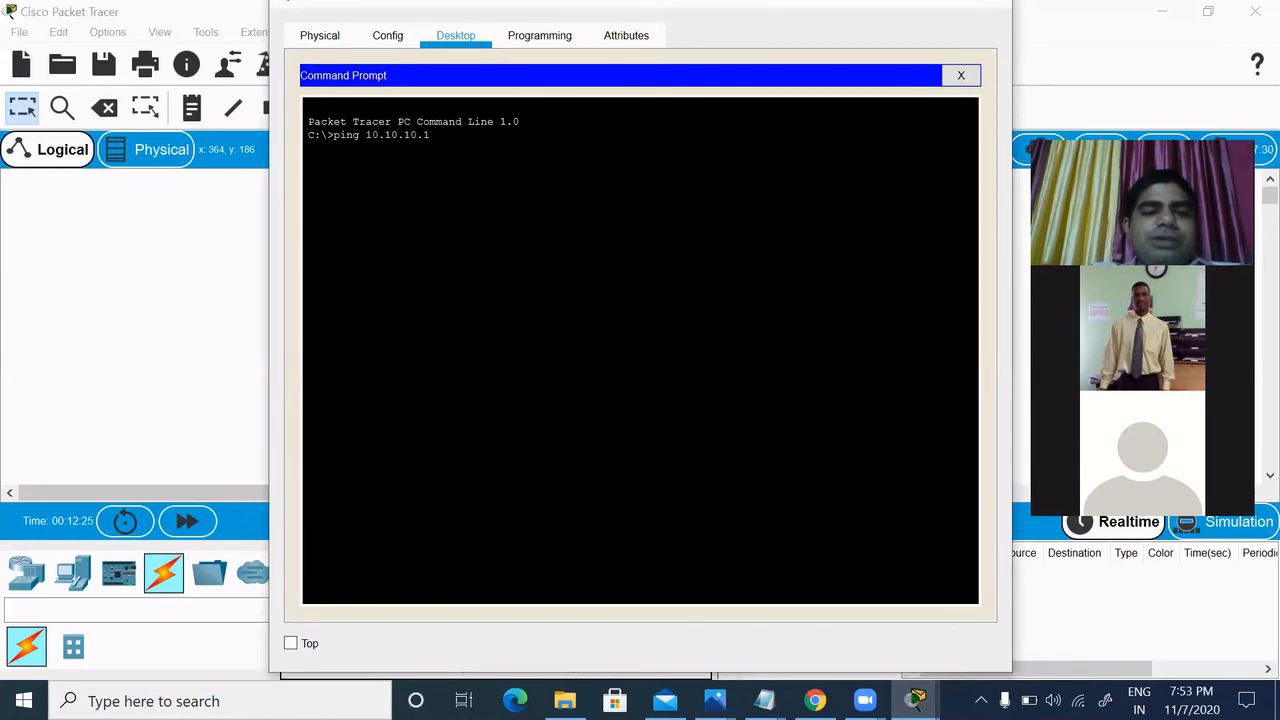
{"action": "key", "text": "BackSpace"}
{"action": "type", "text": "2"}
{"action": "key", "text": "Return"}
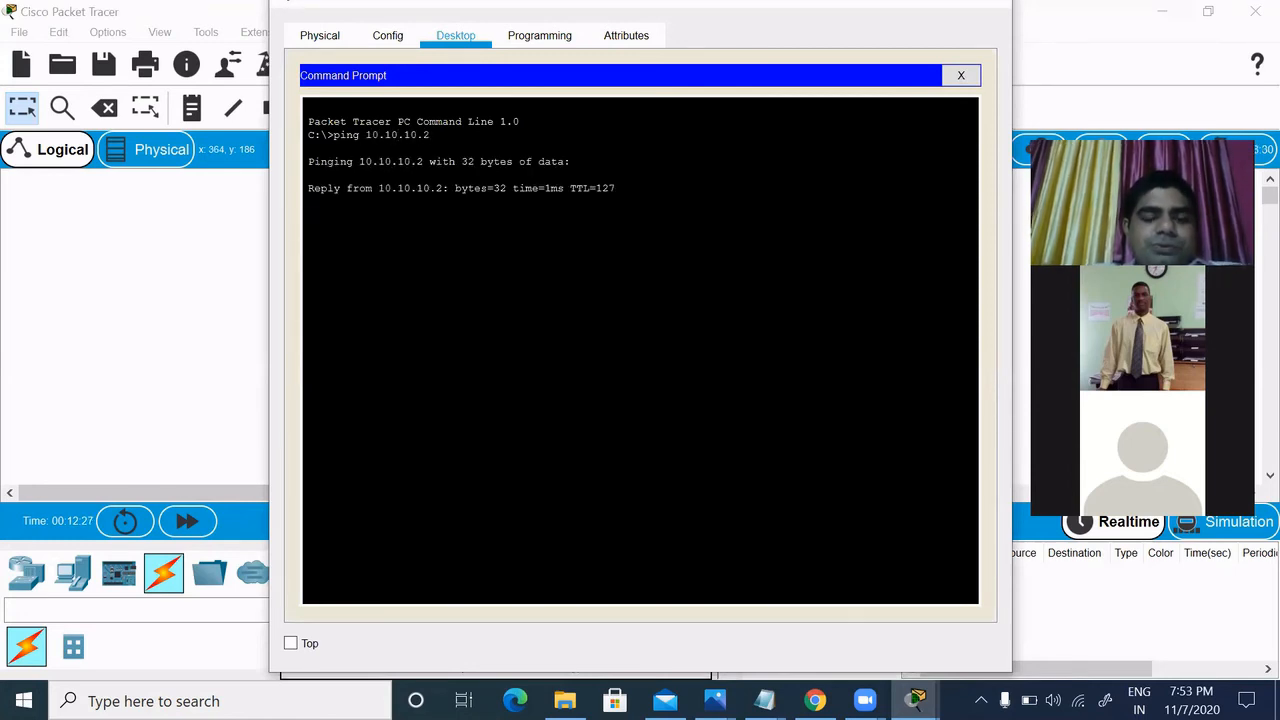
{"action": "key", "text": "ctrl+c"}
Ping the VLAN 30 host 30.30.30.2 from PC1, stop it early and return to the topology.
{"action": "key", "text": "Up"}
{"action": "key", "text": "BackSpace"}
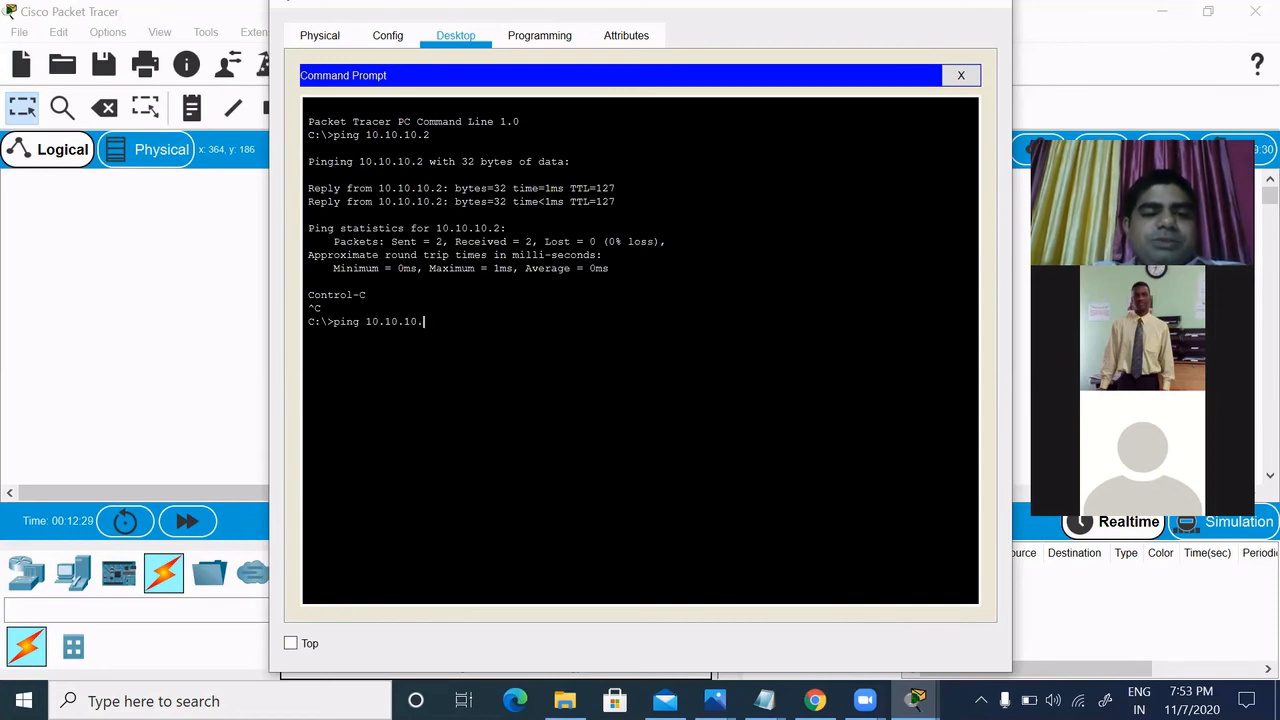
{"action": "type", "text": "2"}
{"action": "key", "text": "BackSpace"}
{"action": "key", "text": "BackSpace"}
{"action": "key", "text": "BackSpace"}
{"action": "key", "text": "BackSpace"}
{"action": "key", "text": "BackSpace"}
{"action": "key", "text": "BackSpace"}
{"action": "key", "text": "BackSpace"}
{"action": "key", "text": "BackSpace"}
{"action": "key", "text": "BackSpace"}
{"action": "key", "text": "BackSpace"}
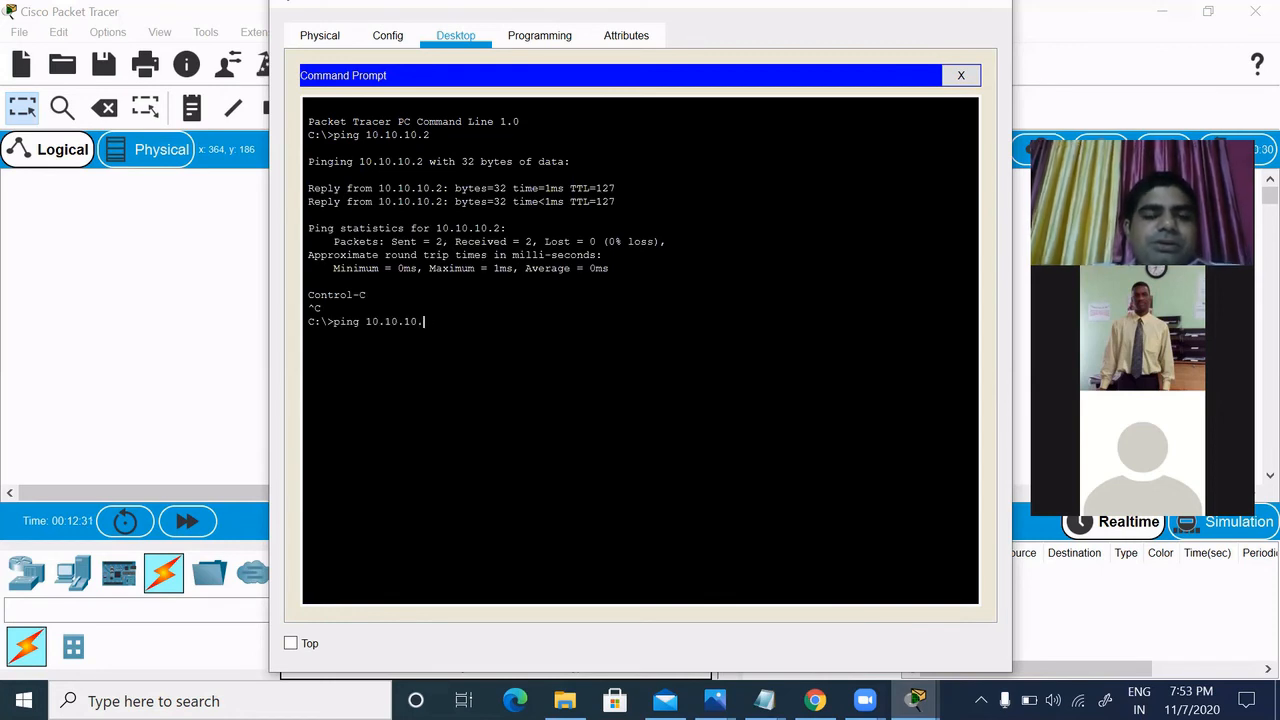
{"action": "type", "text": "30.30.30."}
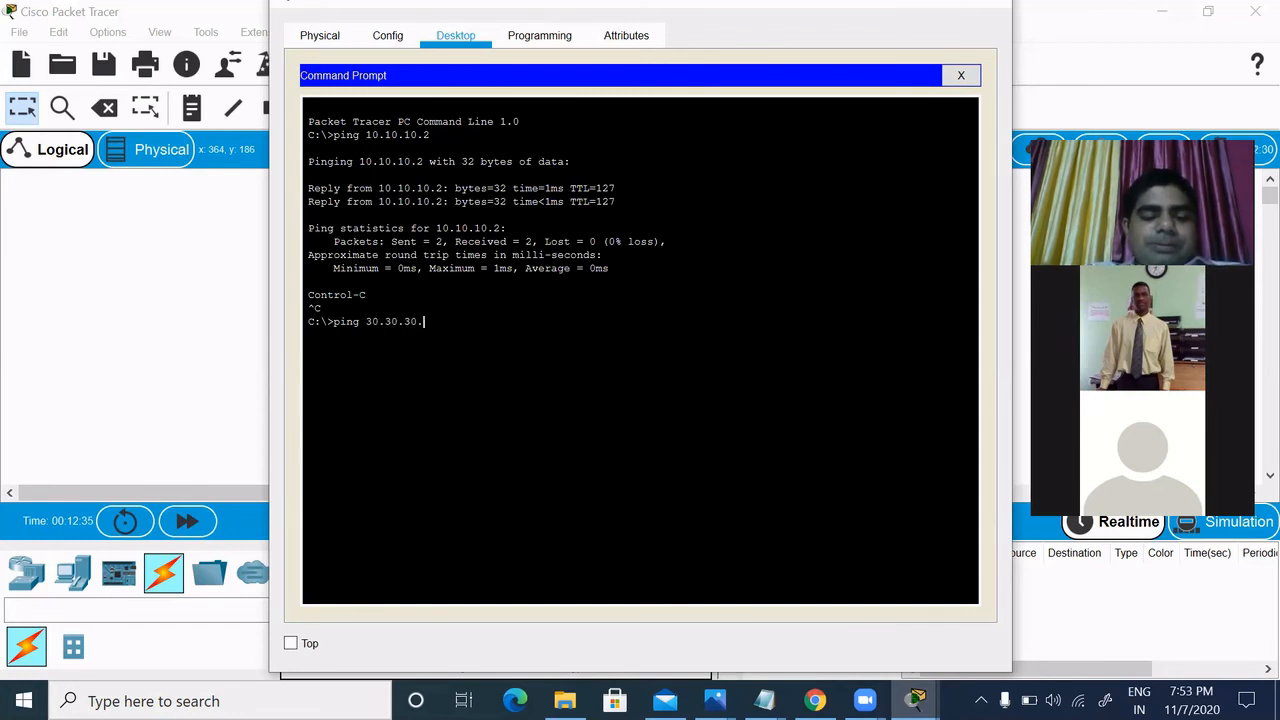
{"action": "type", "text": "2"}
{"action": "key", "text": "Return"}
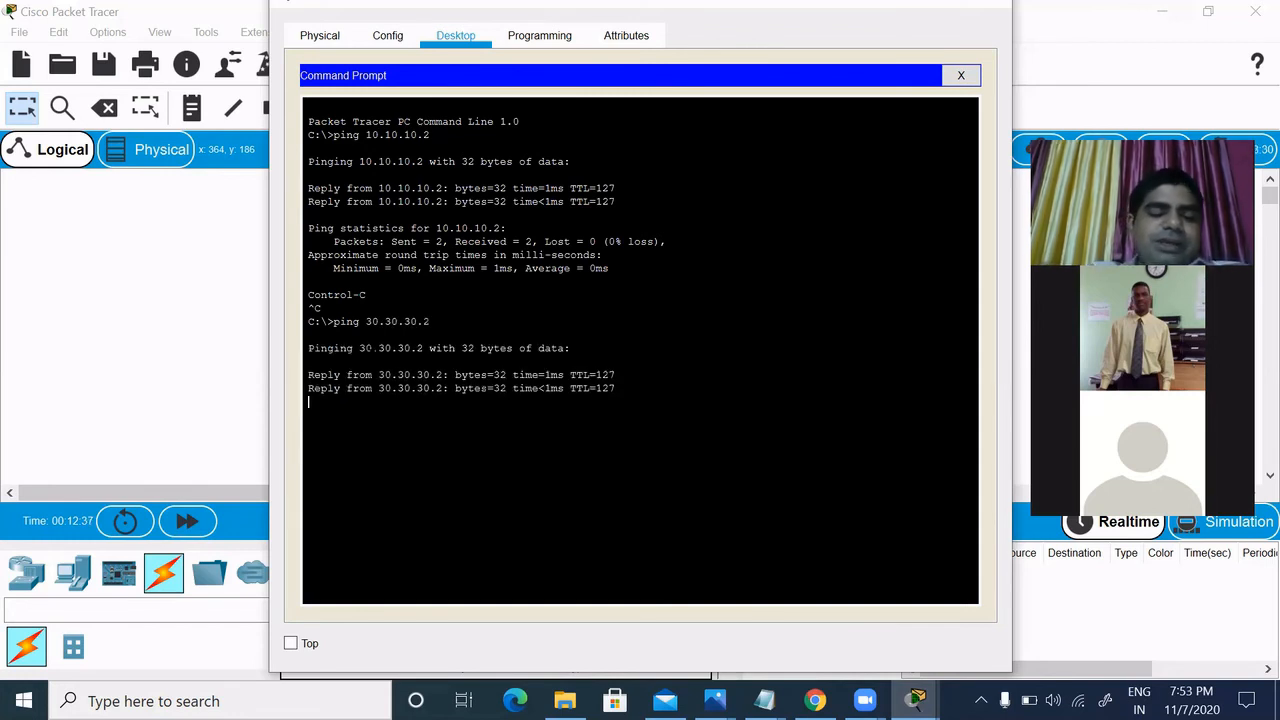
{"action": "key", "text": "ctrl+c"}
{"action": "left_click", "coordinate": [242, 298]}
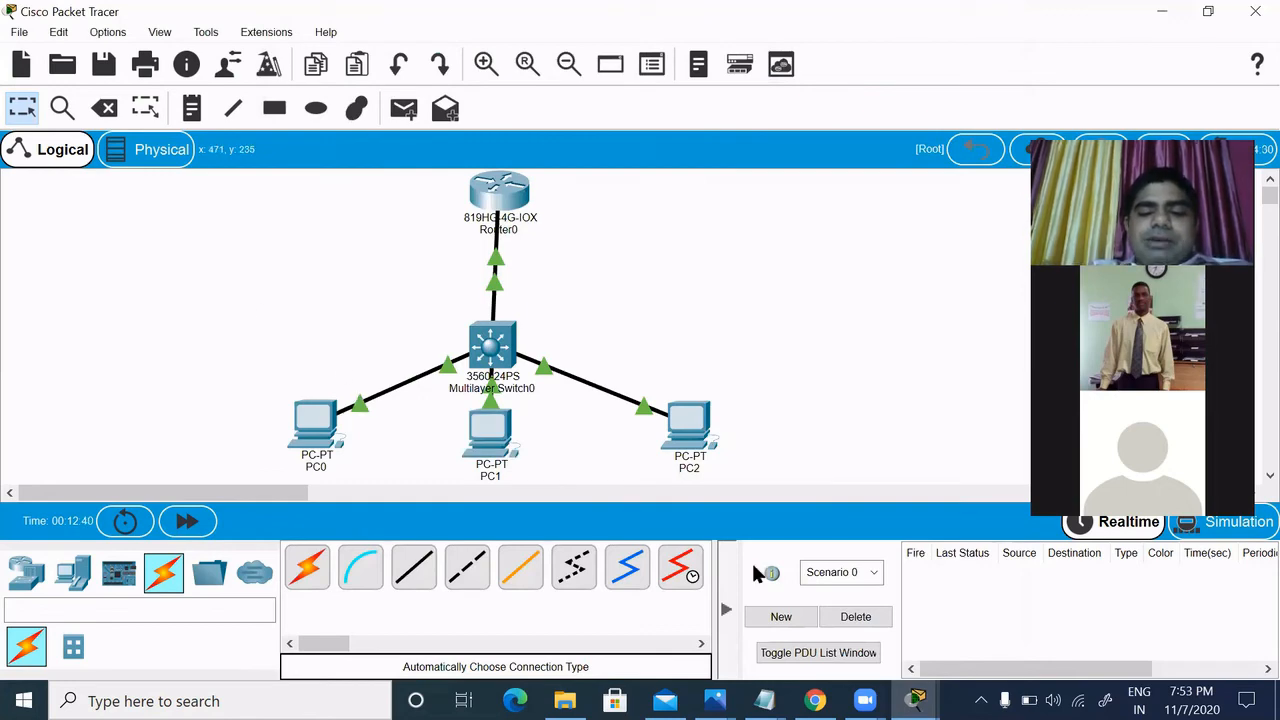
Switch to Chrome to review the router-on-a-stick diagram, and return to the Packet Tracer topology.
{"action": "left_click", "coordinate": [815, 700]}
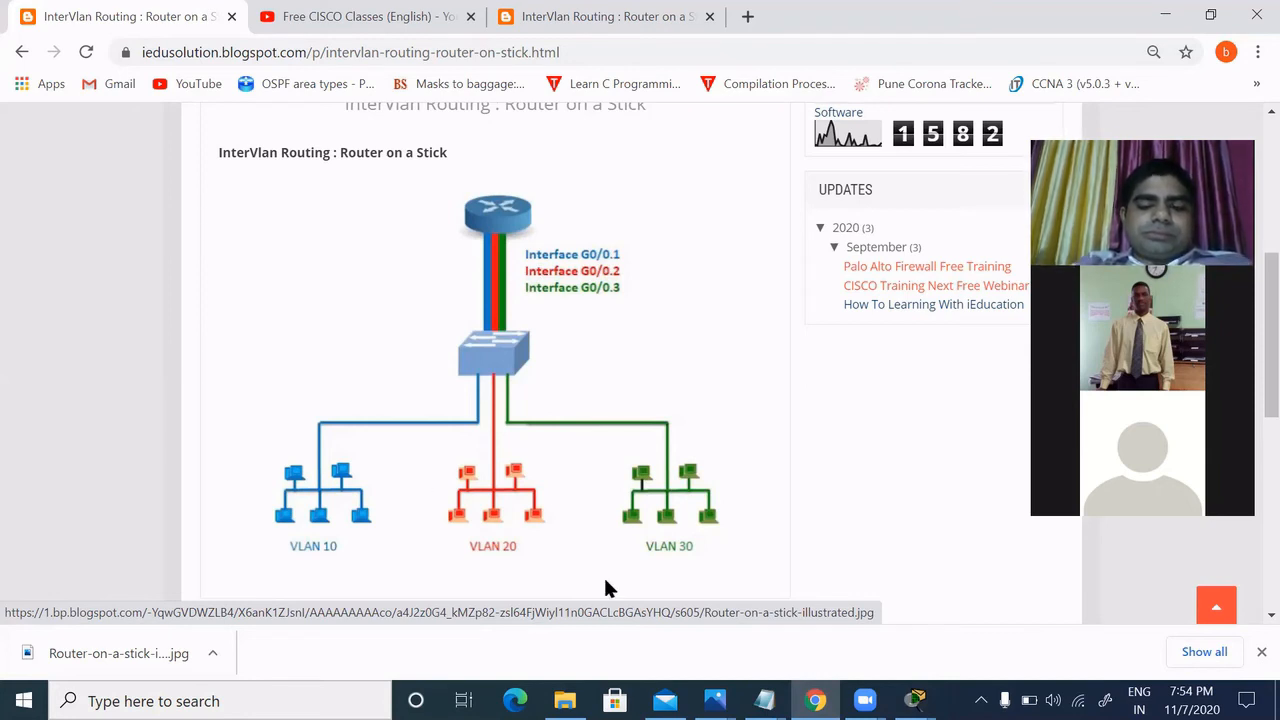
{"action": "left_click", "coordinate": [915, 700]}
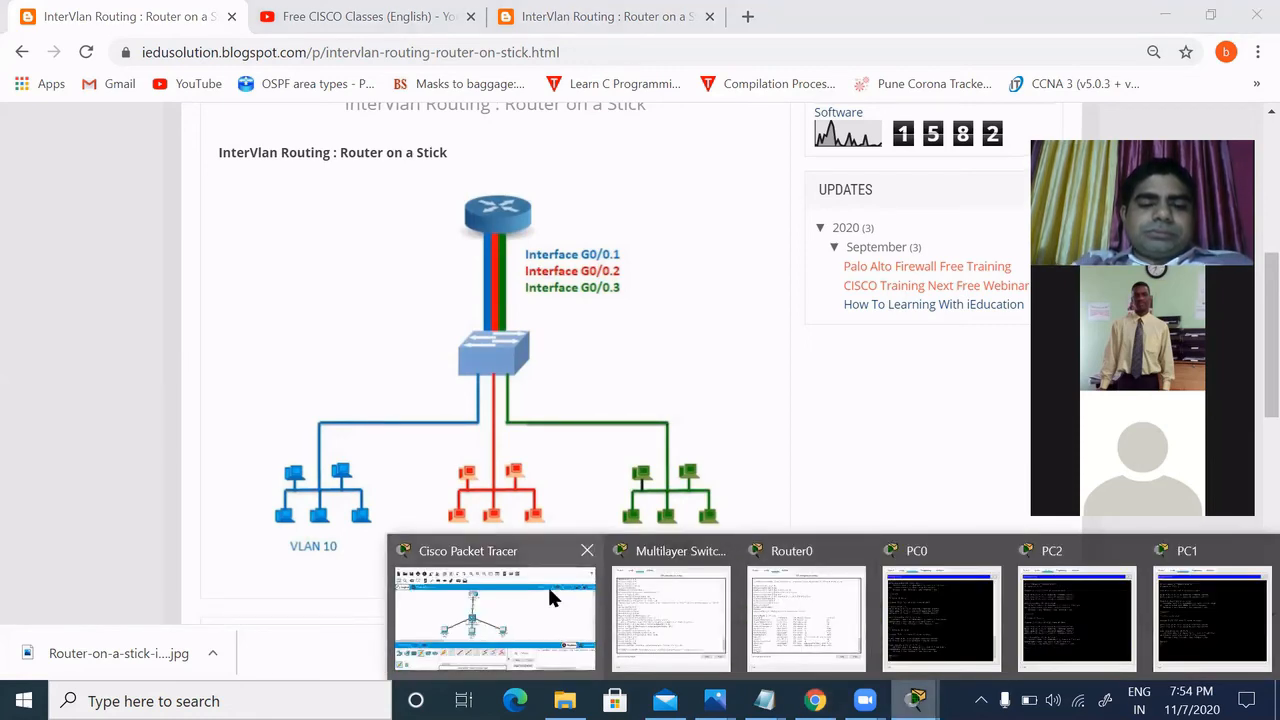
{"action": "left_click", "coordinate": [550, 597]}
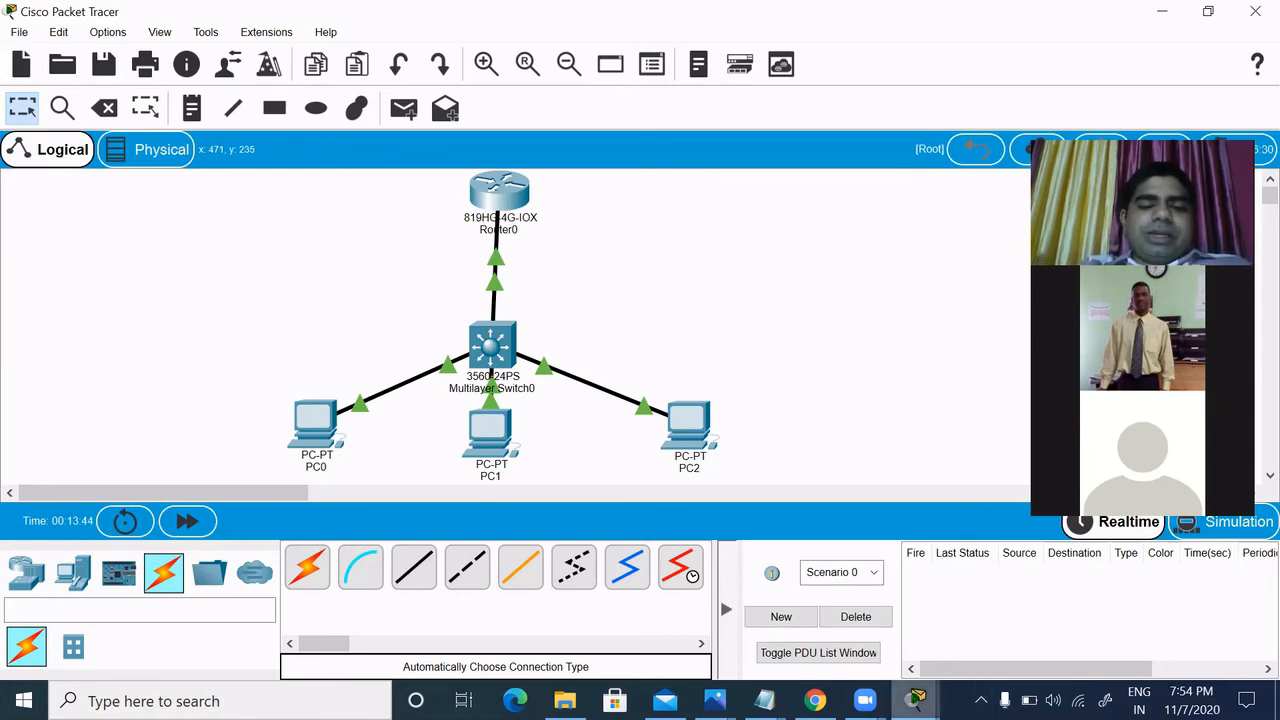
Run tracert 30.30.30.2 from PC0's Command Prompt, highlight the first hop's address and return to the topology.
{"action": "left_click", "coordinate": [330, 432]}
{"action": "key", "text": "Up"}
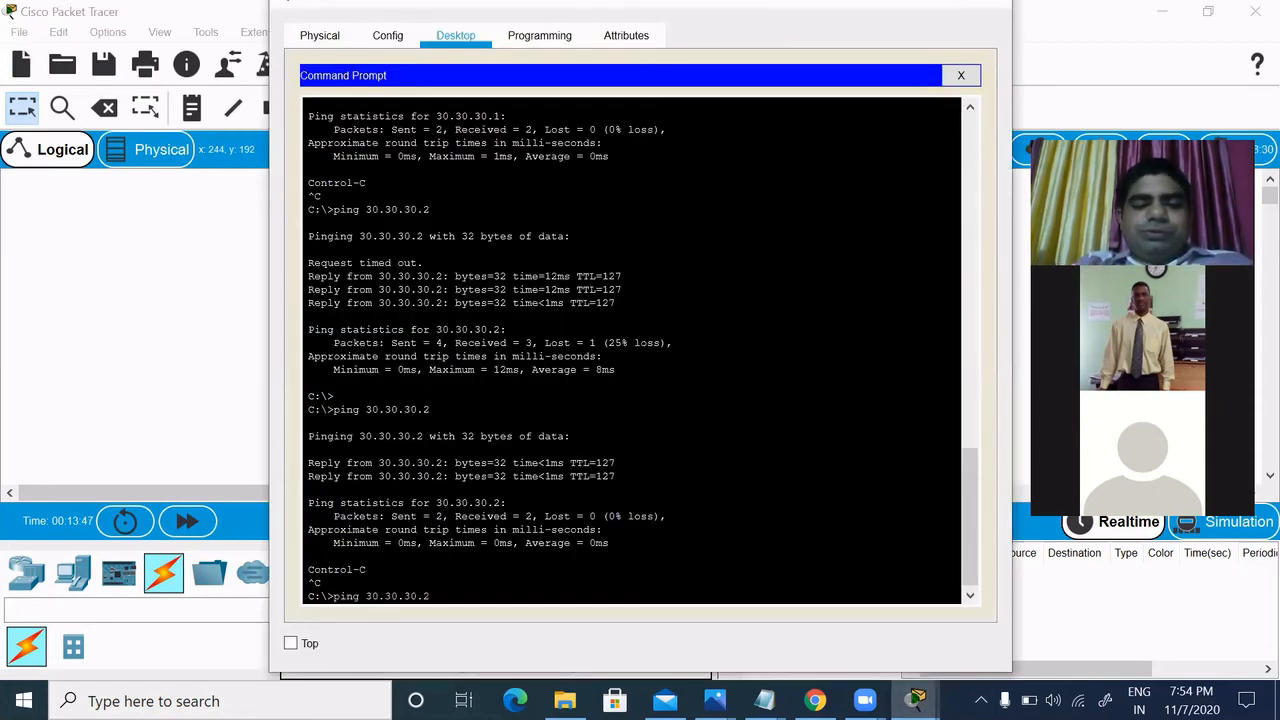
{"action": "key", "text": "BackSpace"}
{"action": "key", "text": "BackSpace"}
{"action": "key", "text": "BackSpace"}
{"action": "key", "text": "BackSpace"}
{"action": "key", "text": "BackSpace"}
{"action": "key", "text": "BackSpace"}
{"action": "key", "text": "BackSpace"}
{"action": "key", "text": "BackSpace"}
{"action": "key", "text": "BackSpace"}
{"action": "key", "text": "BackSpace"}
{"action": "key", "text": "BackSpace"}
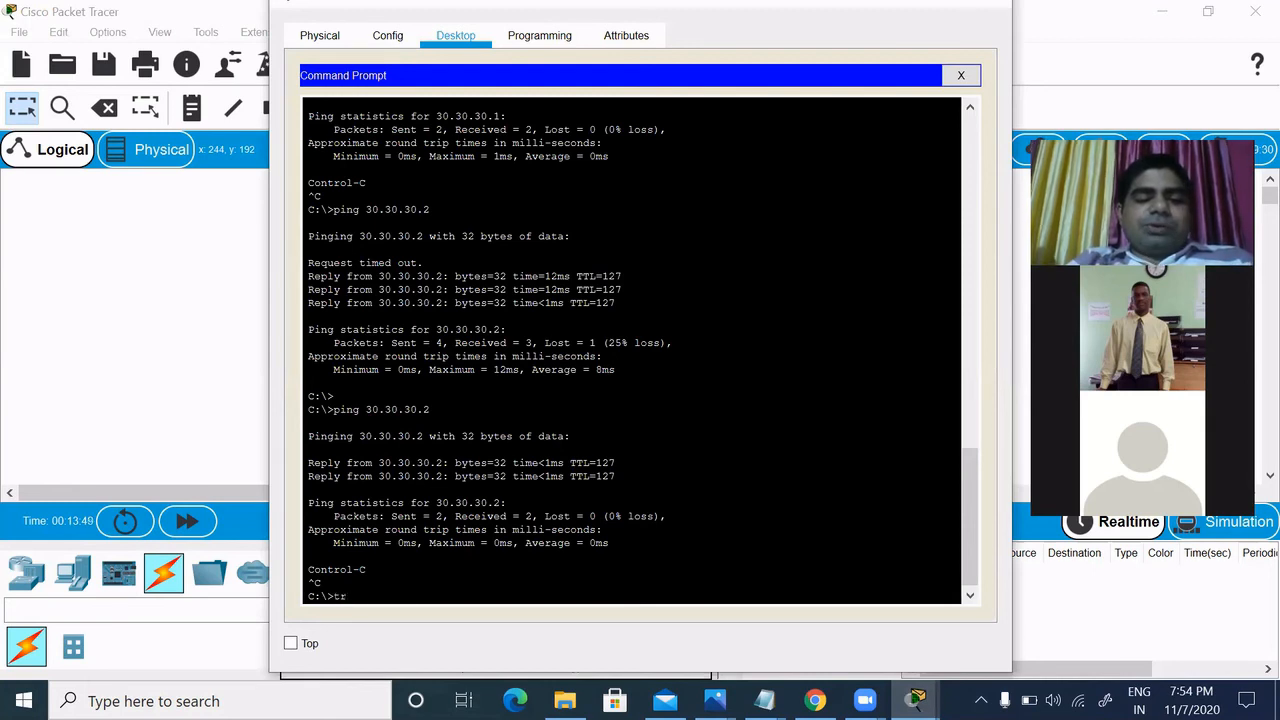
{"action": "type", "text": "erou"}
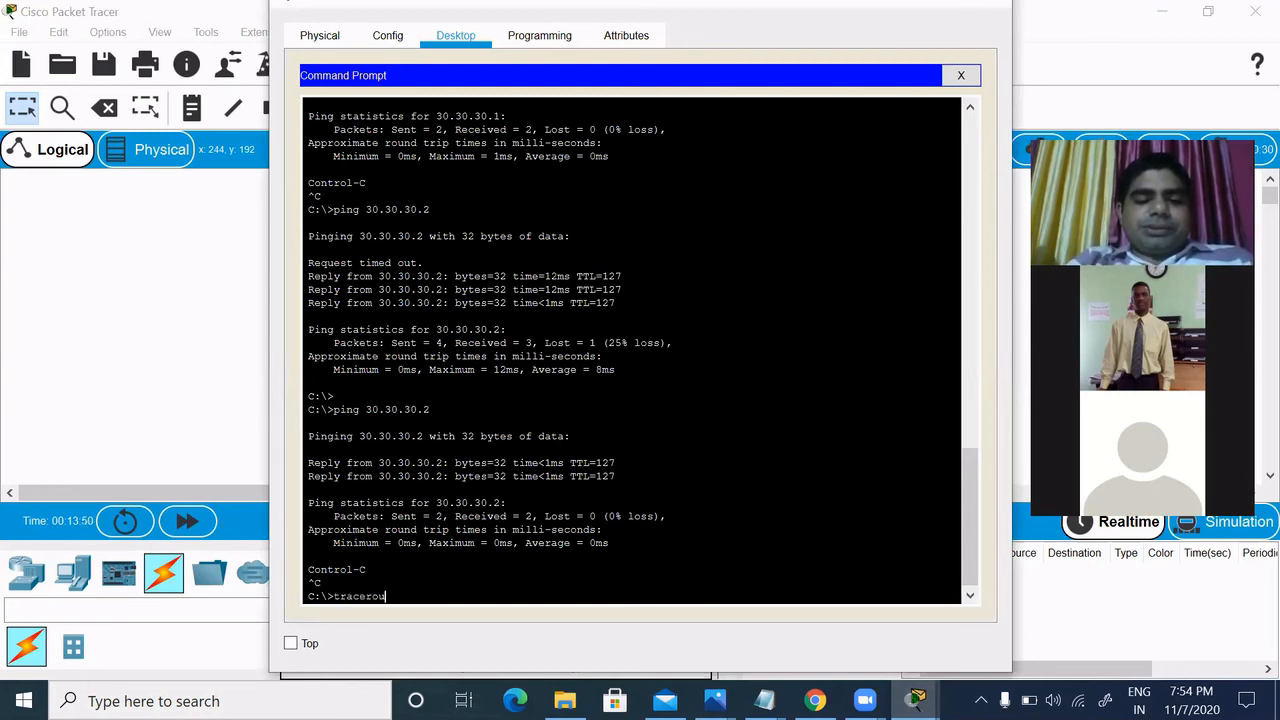
{"action": "key", "text": "BackSpace"}
{"action": "key", "text": "BackSpace"}
{"action": "key", "text": "BackSpace"}
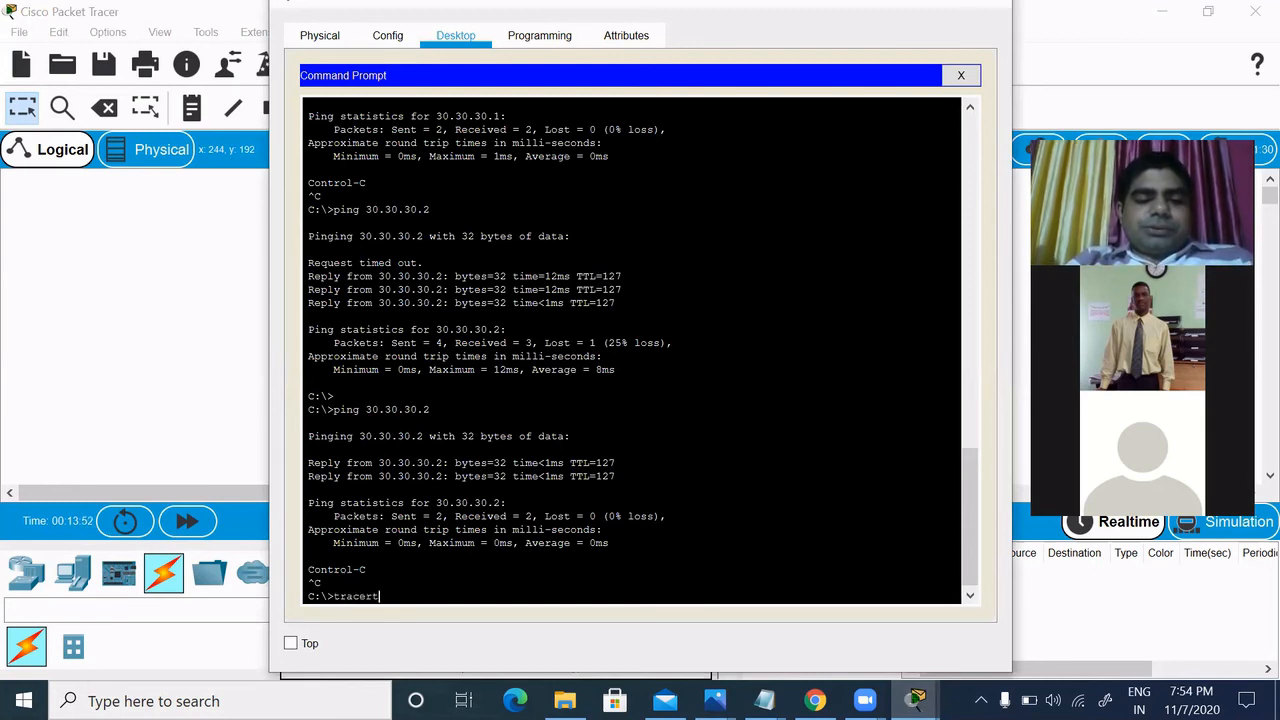
{"action": "type", "text": "ert "}
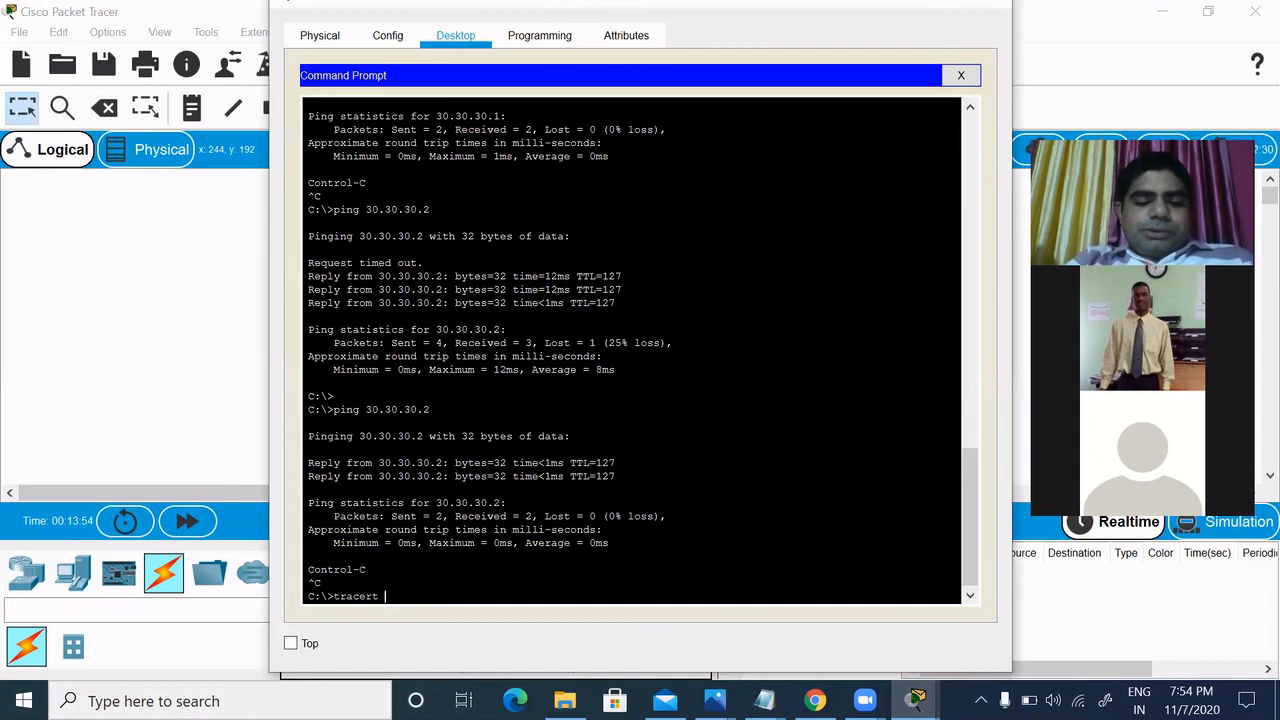
{"action": "type", "text": "30.30.30.2"}
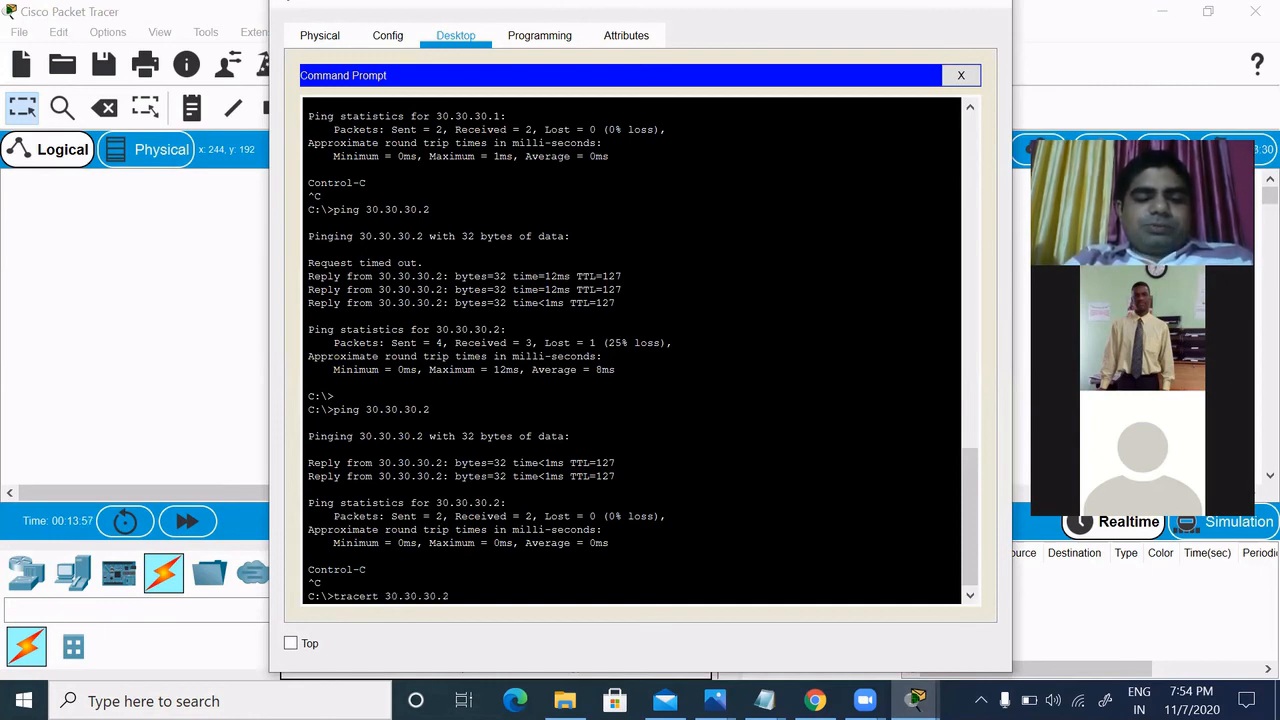
{"action": "key", "text": "Return"}
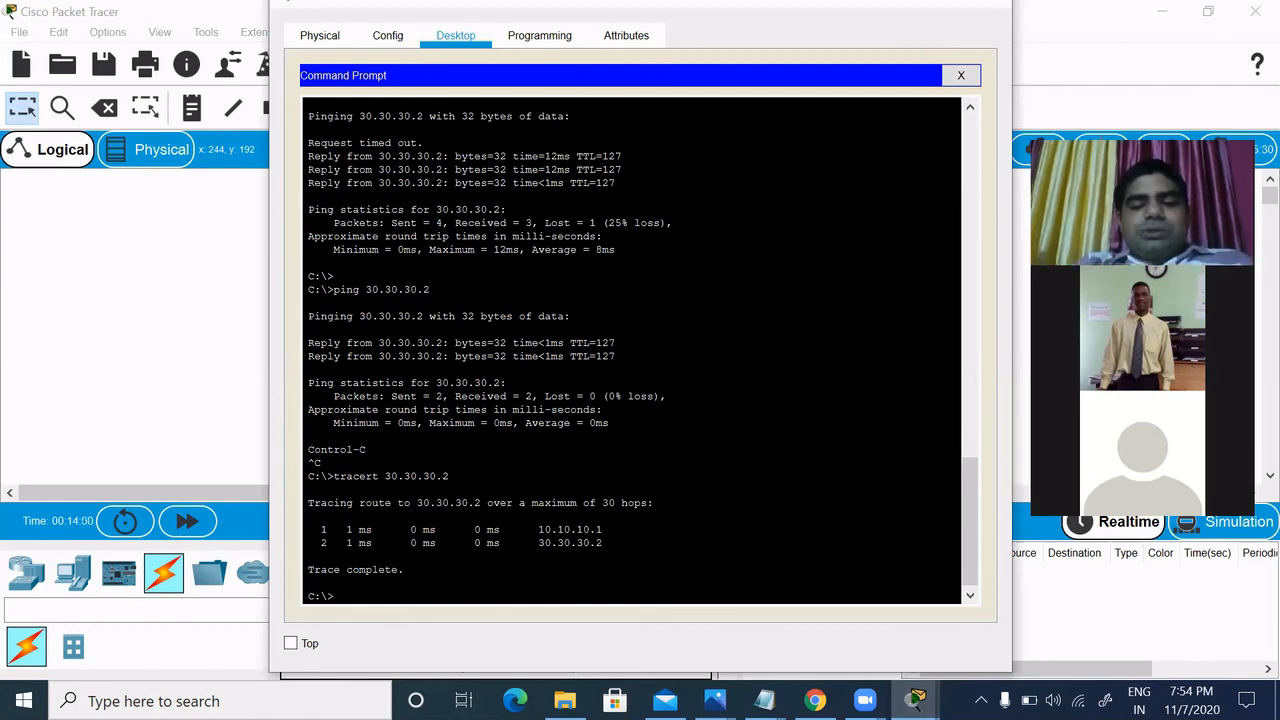
{"action": "left_click_drag", "start_coordinate": [531, 530], "coordinate": [597, 531]}
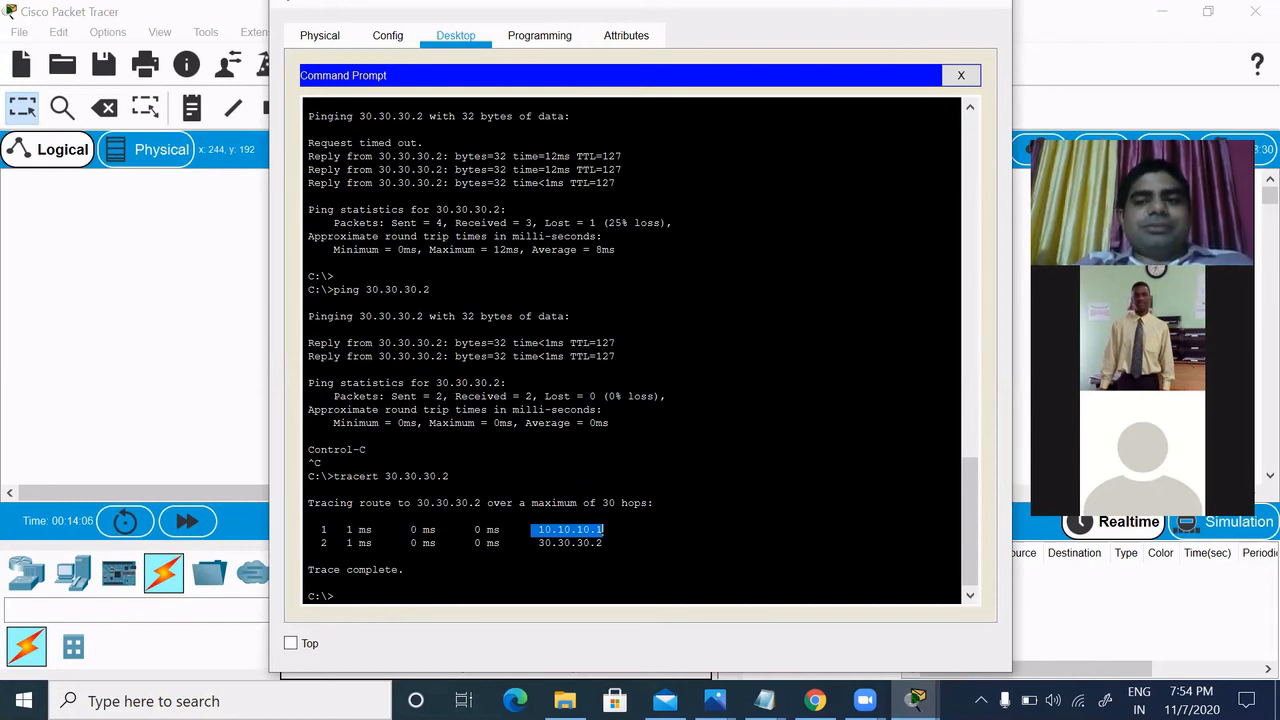
{"action": "left_click", "coordinate": [189, 409]}
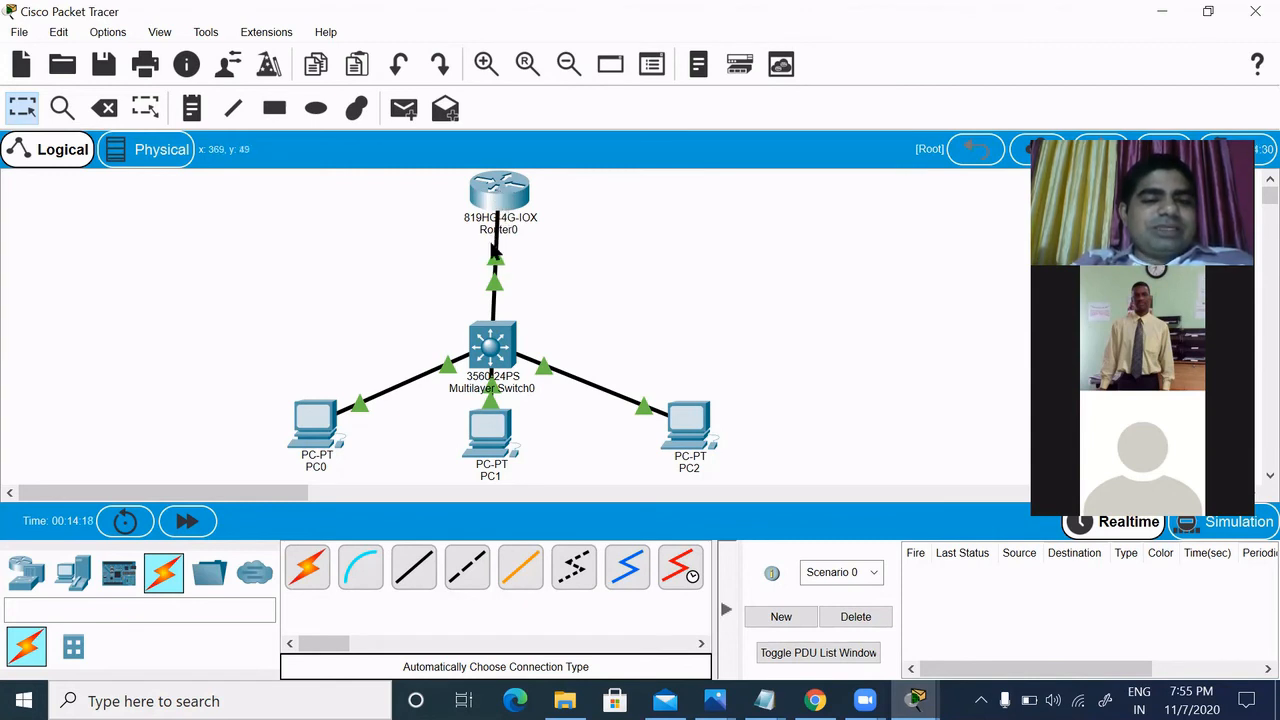
Close PC0's Command Prompt, examine the default gateway in its IP Configuration and return to the topology.
{"action": "left_click", "coordinate": [320, 442]}
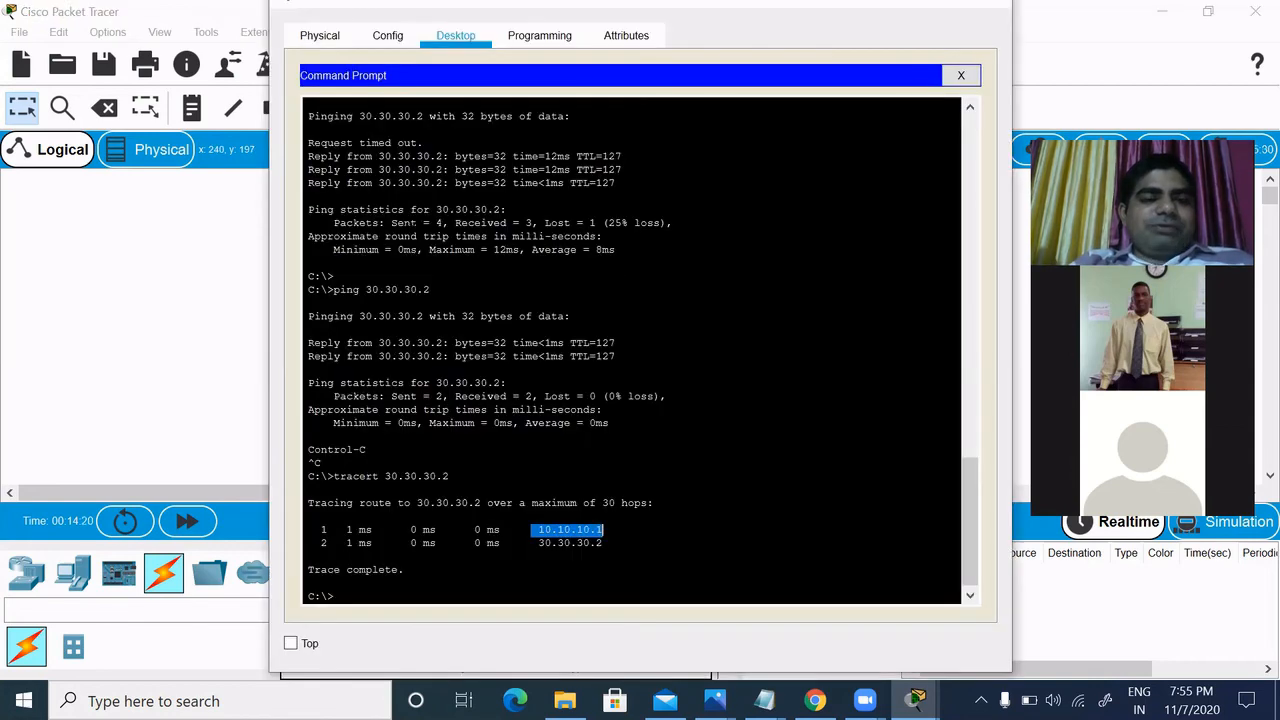
{"action": "left_click", "coordinate": [961, 76]}
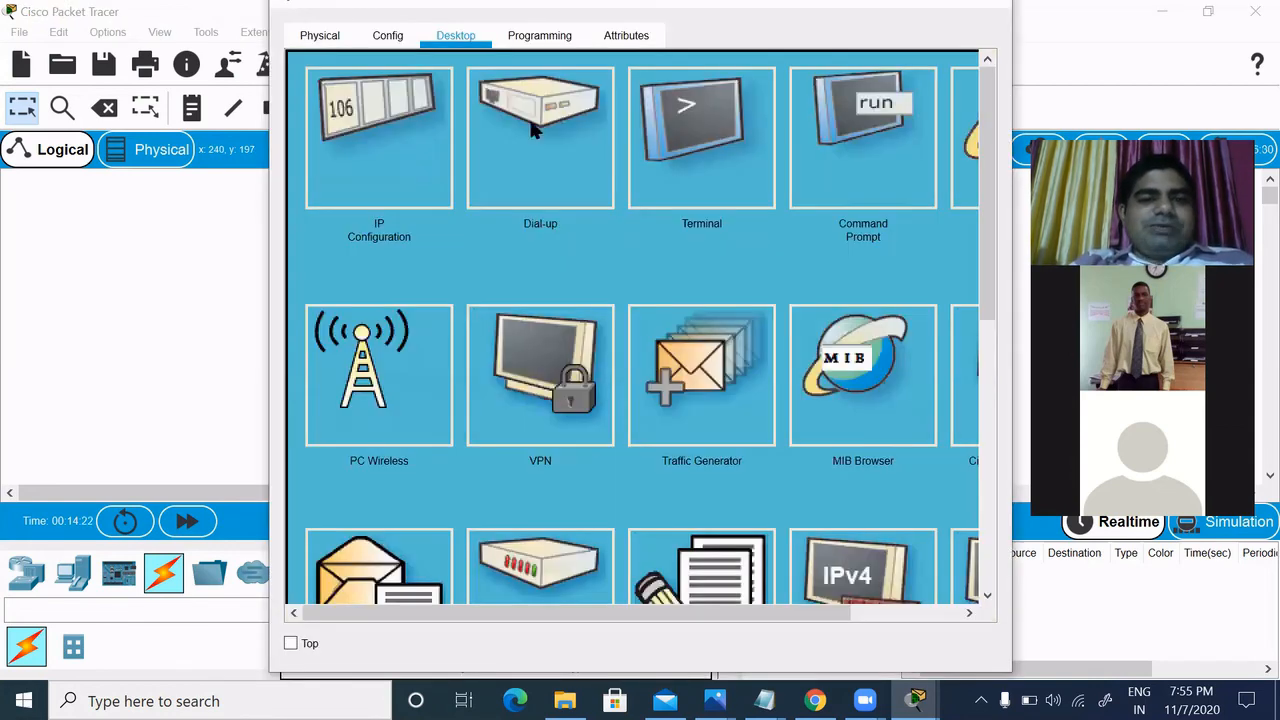
{"action": "left_click", "coordinate": [392, 145]}
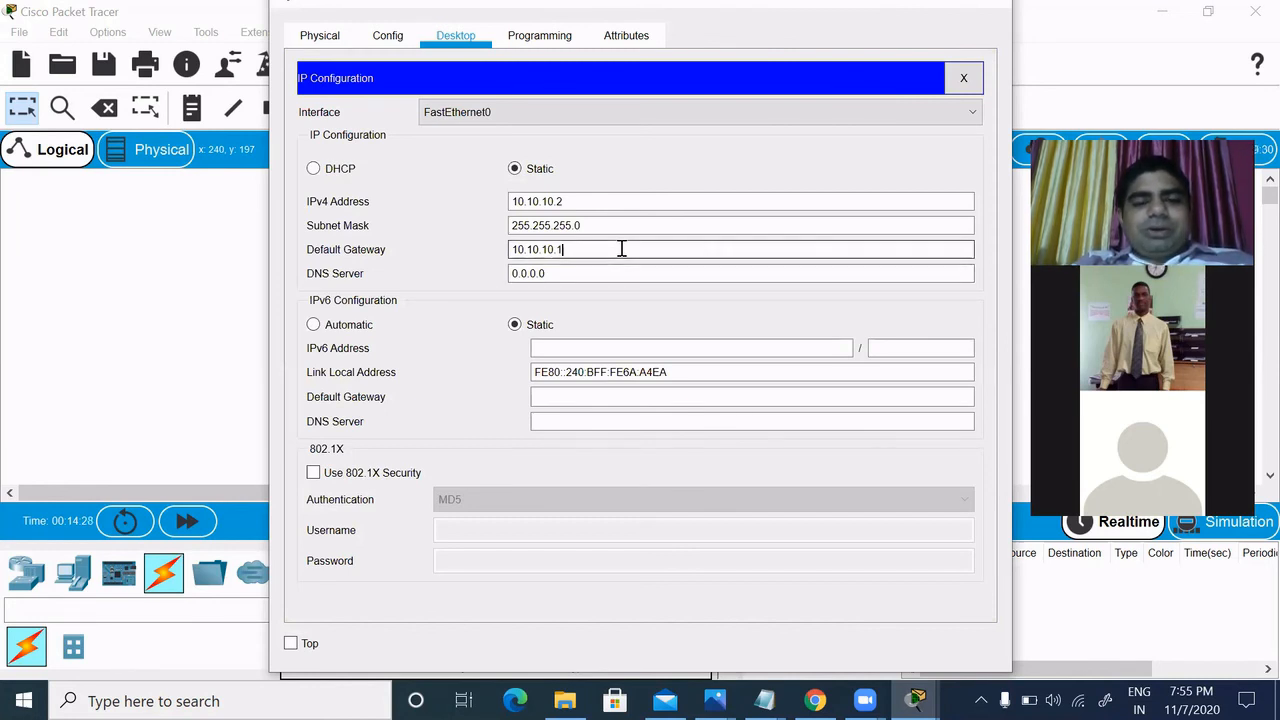
{"action": "left_click", "coordinate": [26, 309]}
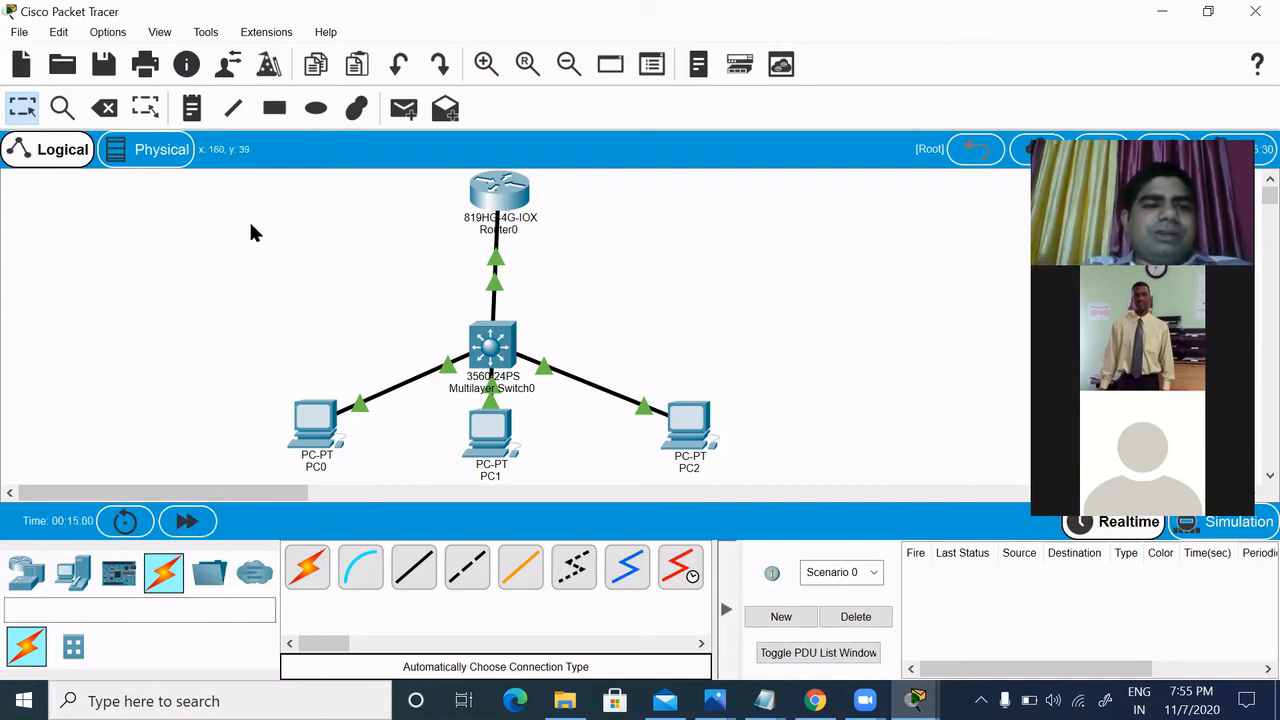
Create a simple PDU from PC0 to PC2 and switch to Simulation mode to play it.
{"action": "left_click", "coordinate": [404, 112]}
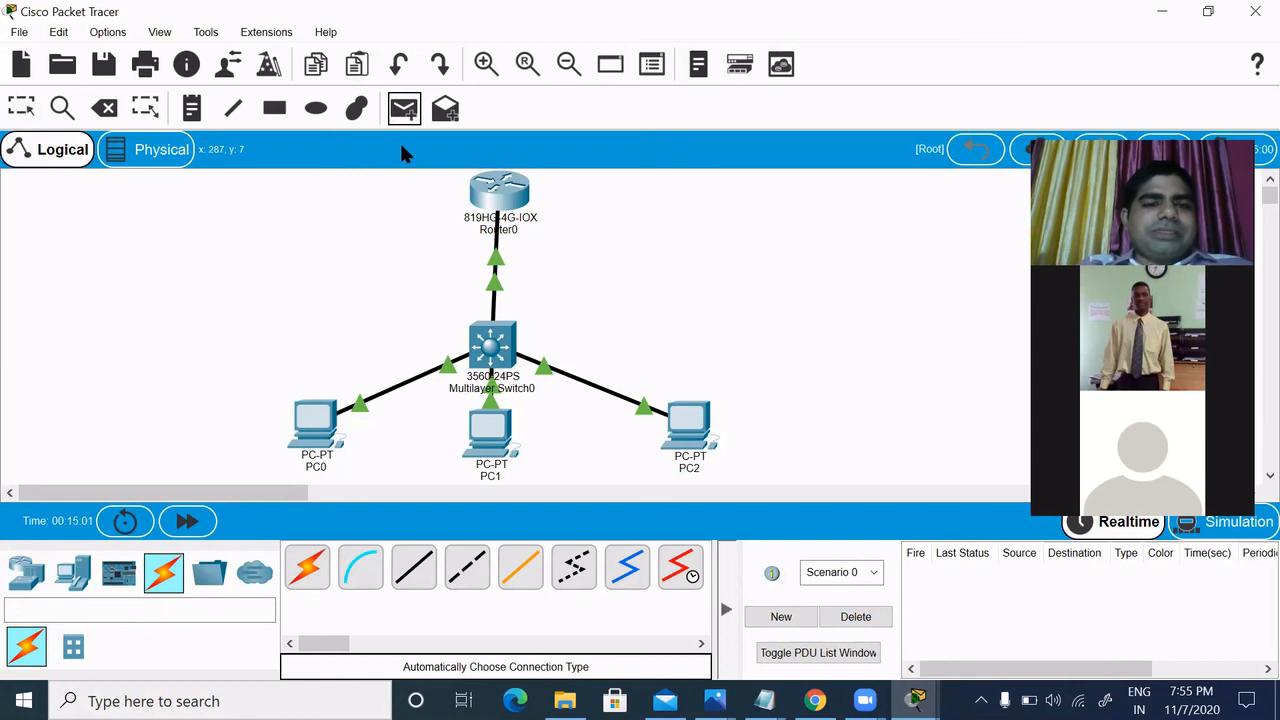
{"action": "left_click", "coordinate": [325, 420]}
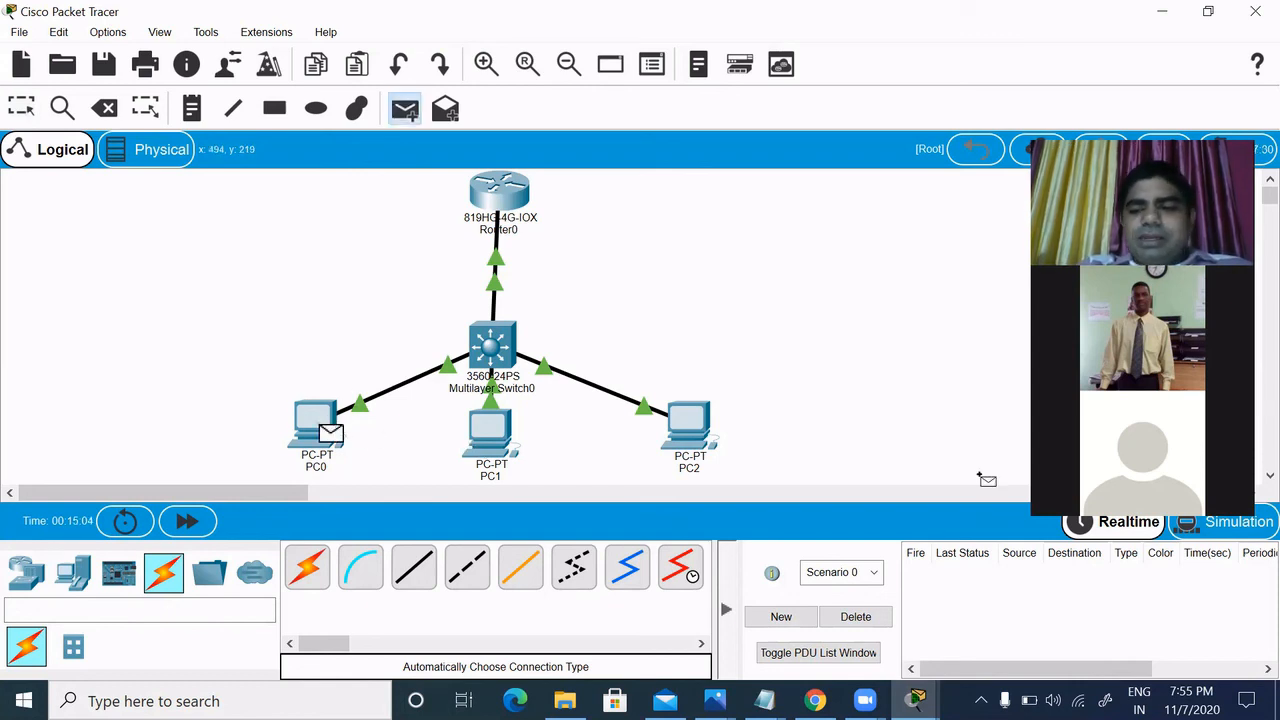
{"action": "key", "text": "shift+s"}
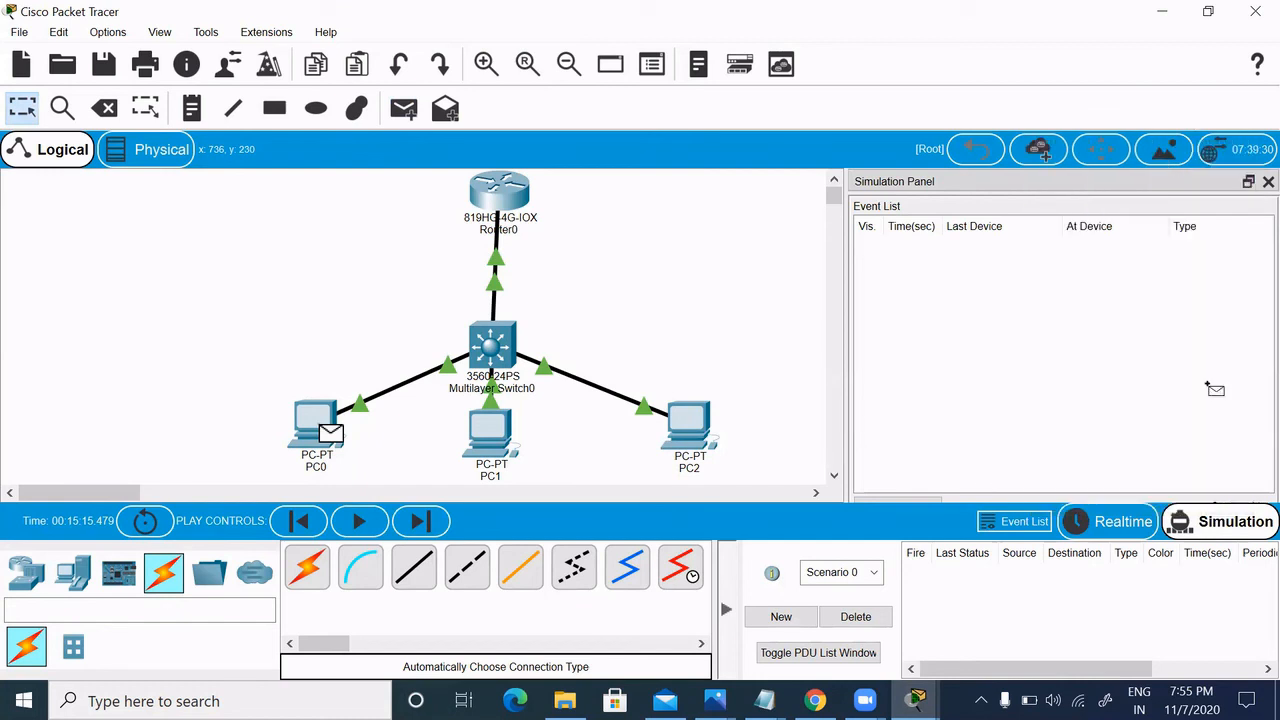
{"action": "left_click", "coordinate": [352, 521]}
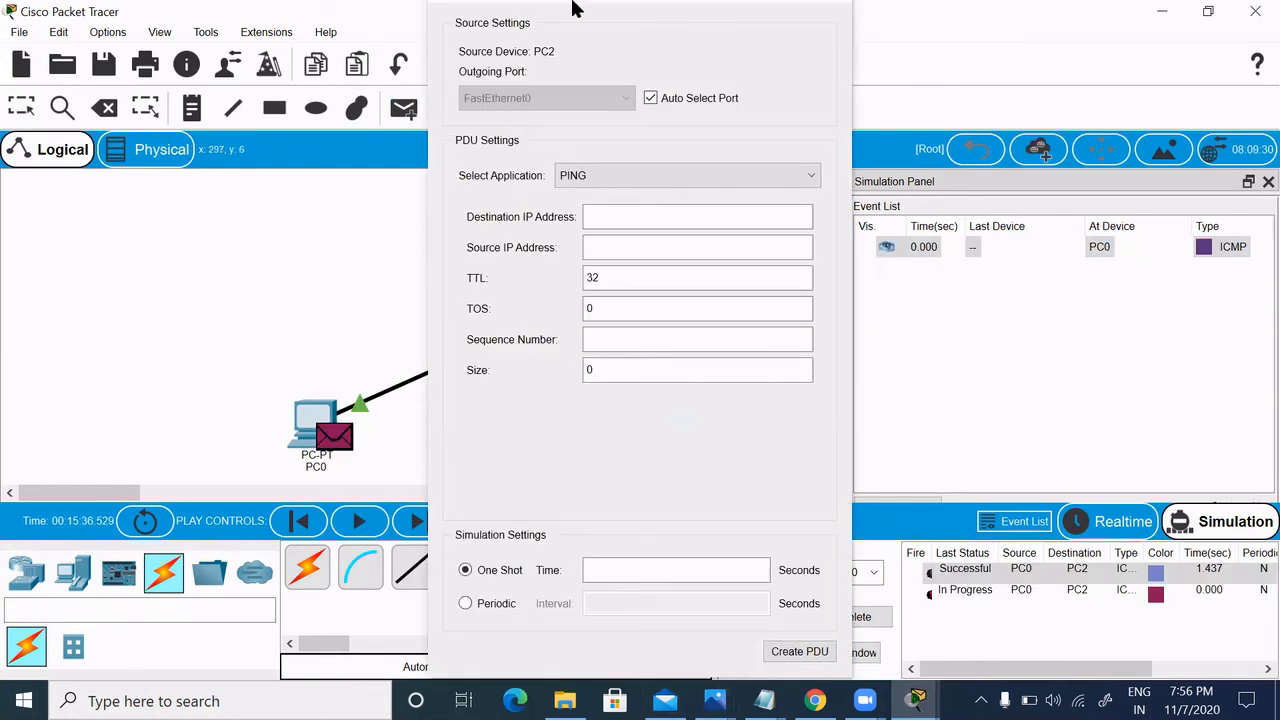
Dismiss the complex PDU dialog without creating a PDU and advance the ICMP packet from PC0 through the switch and router toward PC2.
{"action": "left_click_drag", "start_coordinate": [571, 9], "coordinate": [551, 120]}
{"action": "left_click", "coordinate": [819, 104]}
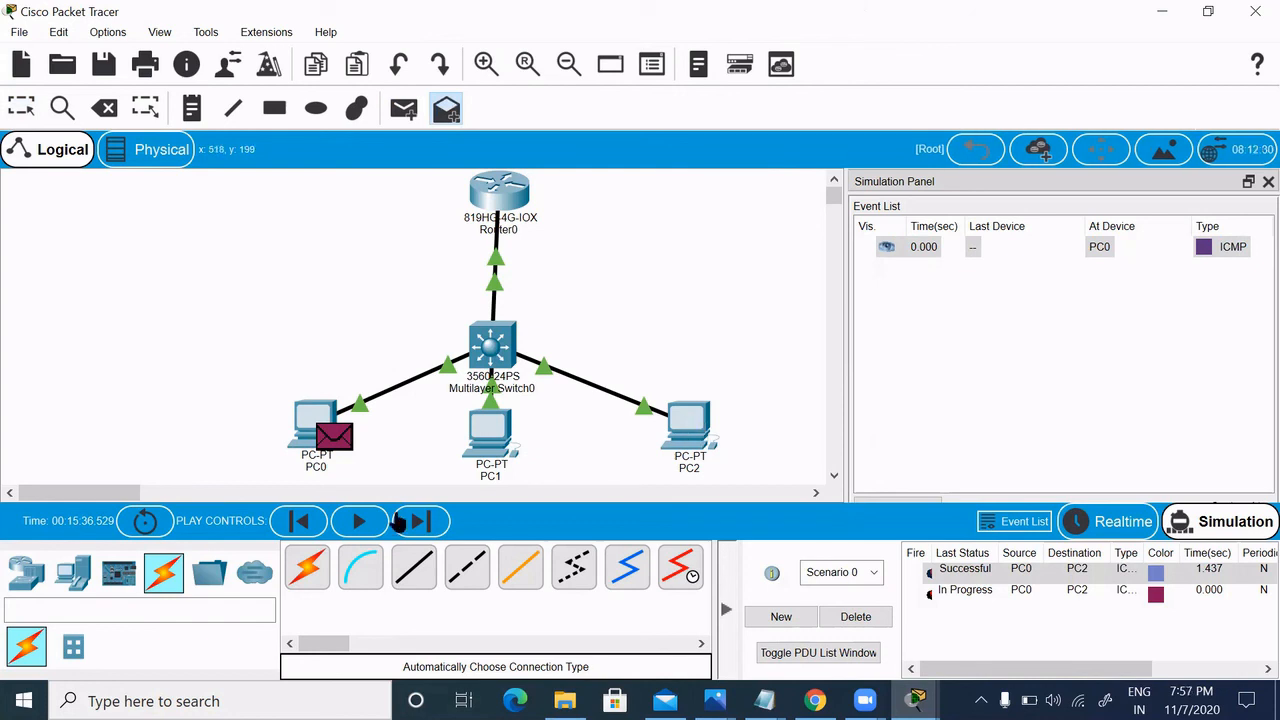
{"action": "left_click", "coordinate": [360, 523]}
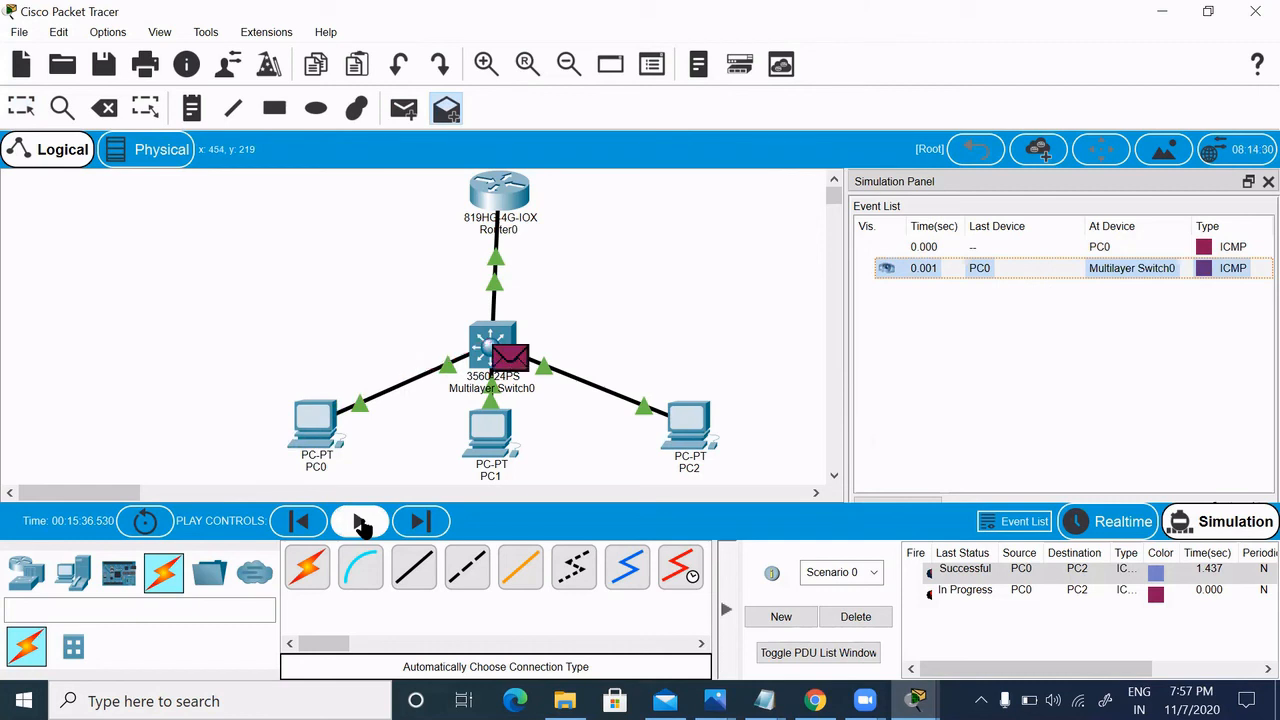
{"action": "left_click", "coordinate": [362, 524]}
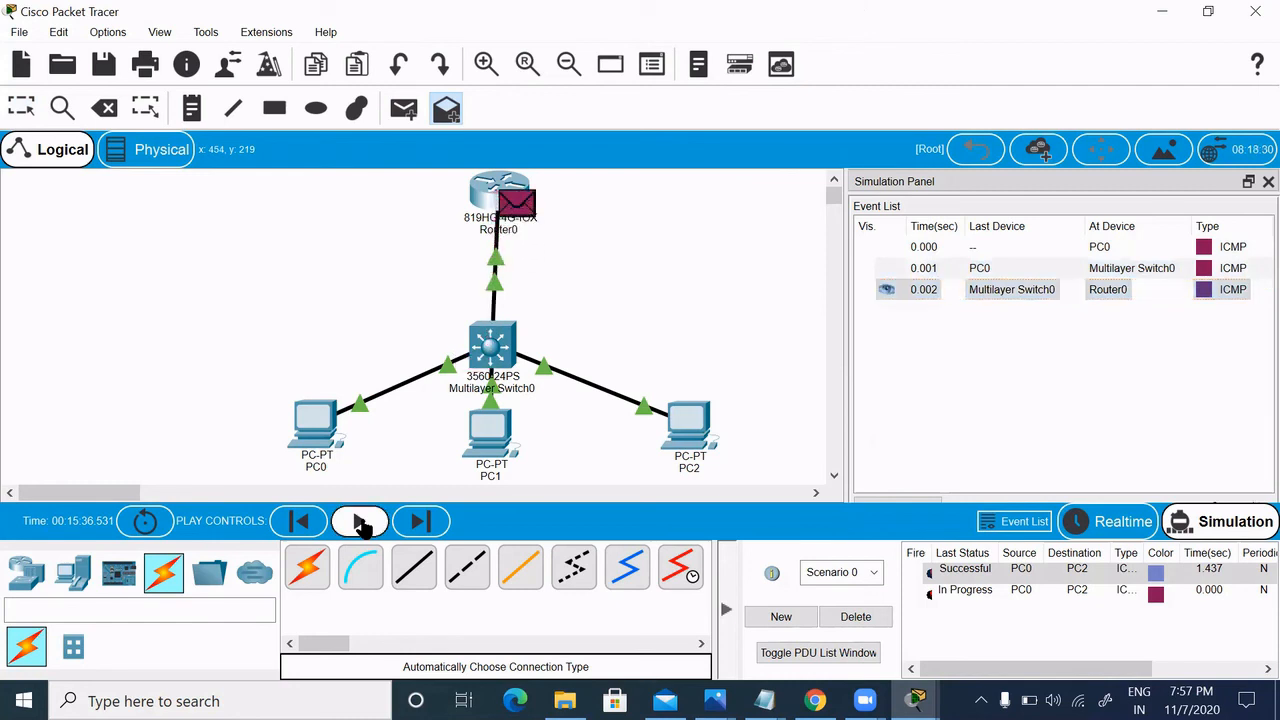
{"action": "left_click", "coordinate": [362, 524]}
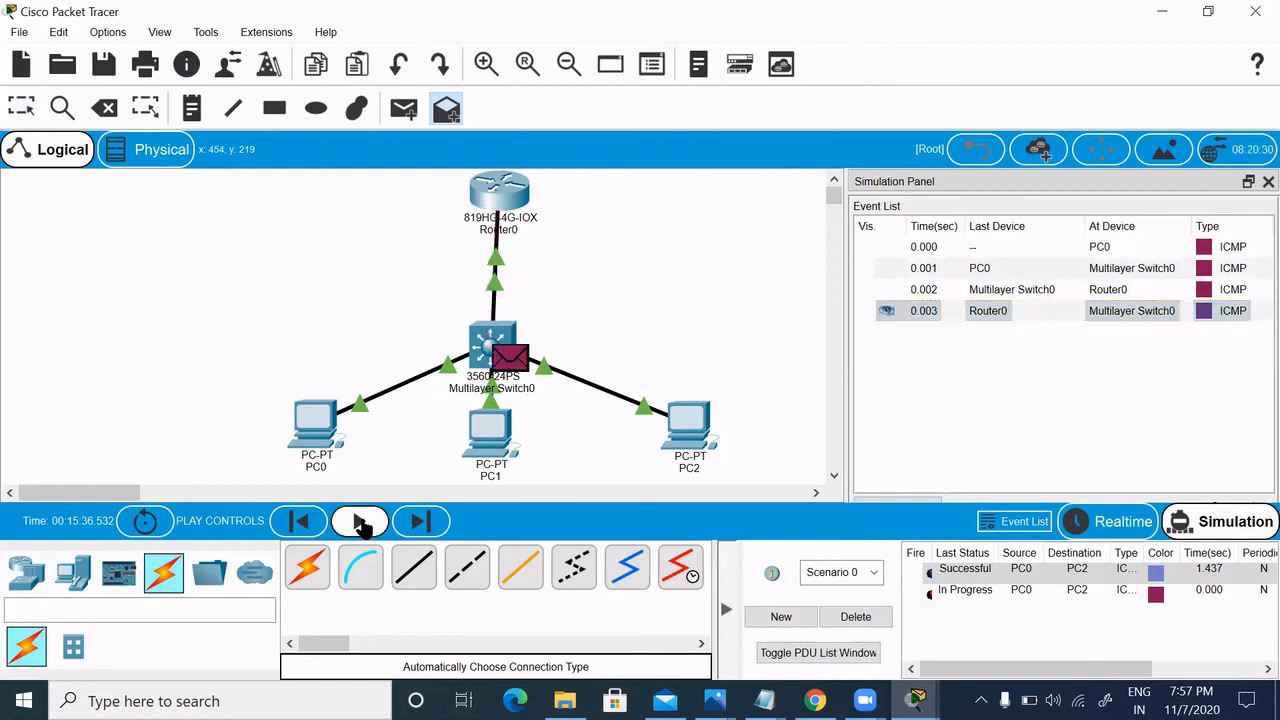
{"action": "left_click", "coordinate": [362, 524]}
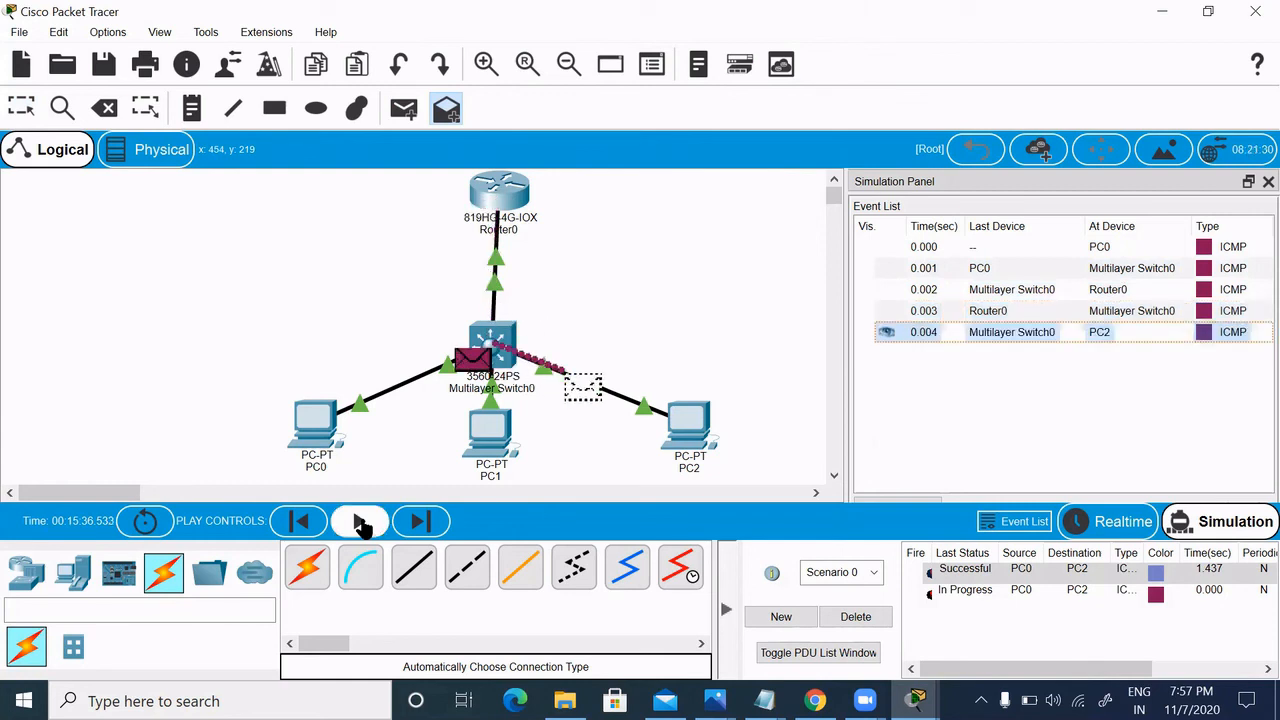